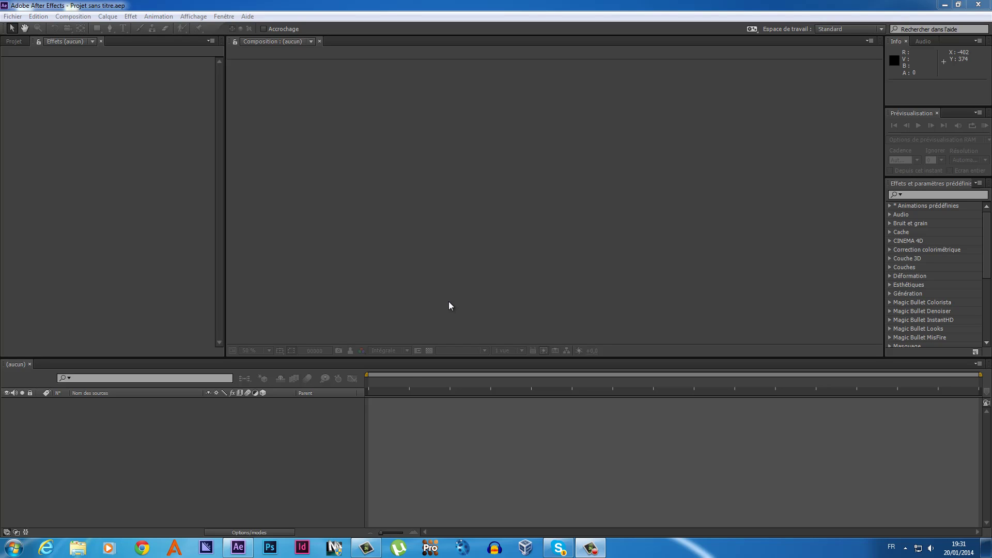
# - Create a 1920×1080 HDTV 29.97 fps composition, Composition 1, and zoom the viewer to 25%
pyautogui.click(319, 447)
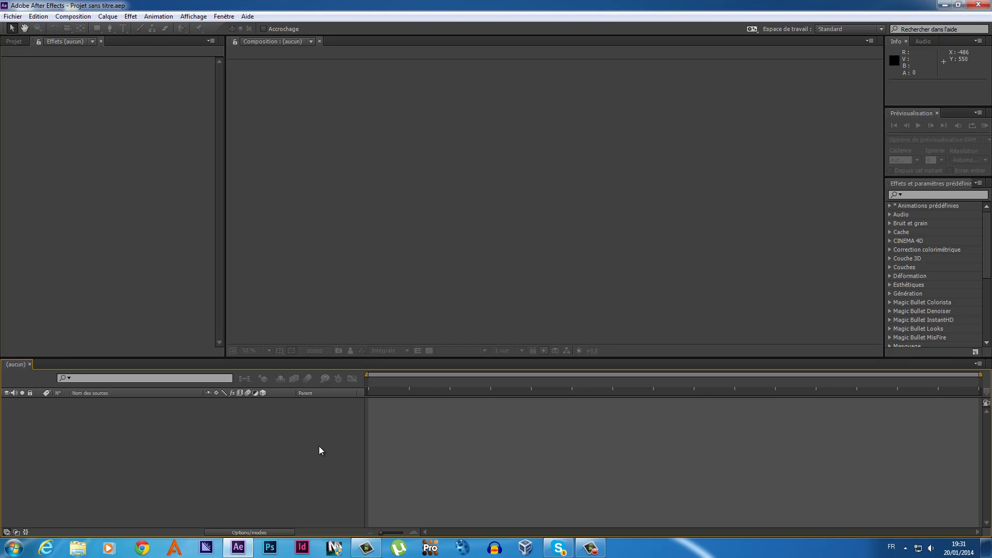
pyautogui.hotkey('ctrl', 'n')
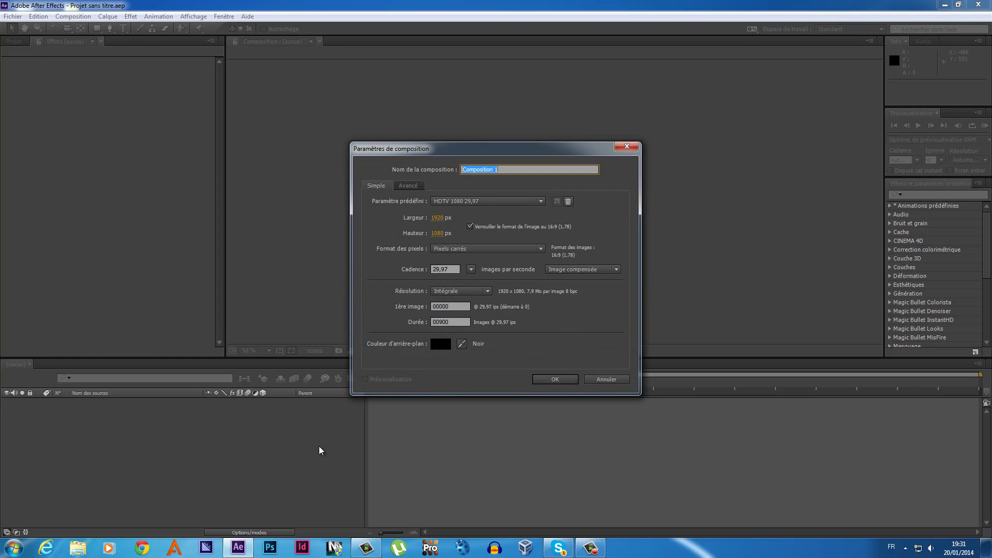
pyautogui.click(535, 377)
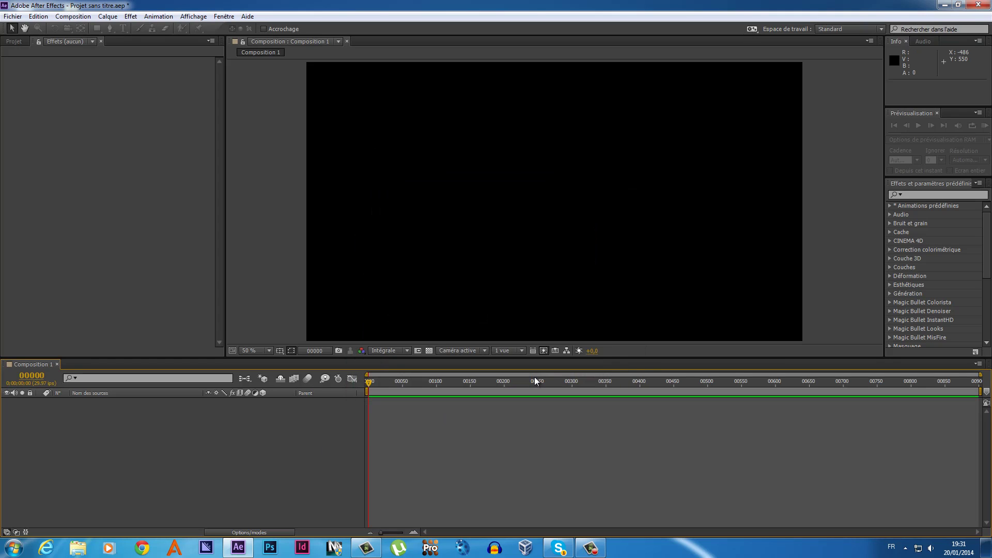
pyautogui.press(',')
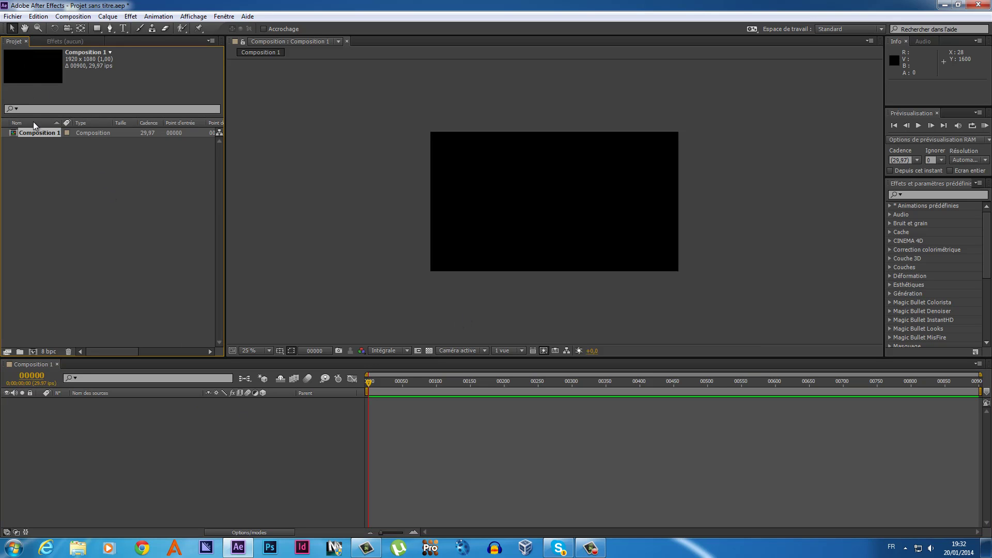
# - Change Composition 1's frame rate to 23,976 fps in Composition Settings
pyautogui.rightClick(35, 131)
pyautogui.click(63, 140)
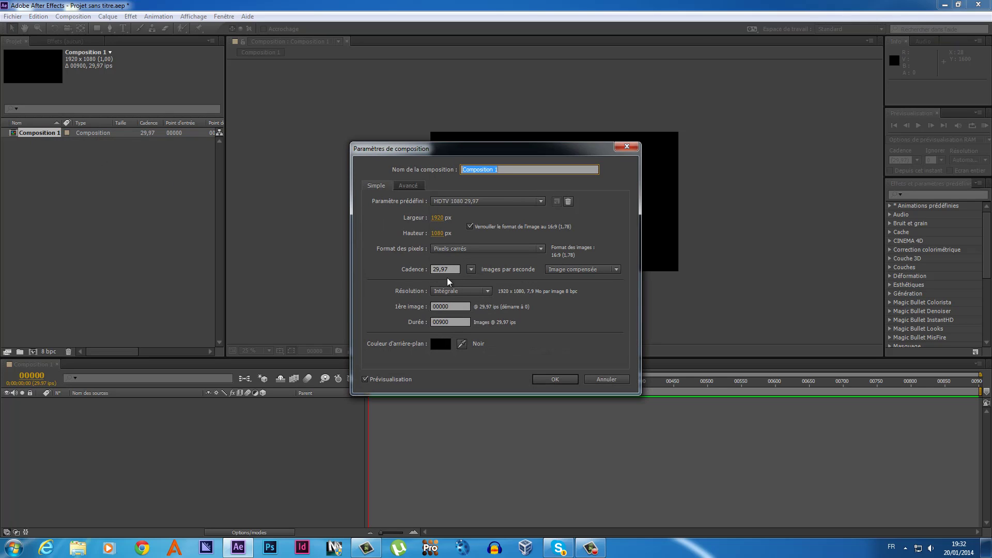
pyautogui.click(472, 271)
pyautogui.click(472, 271)
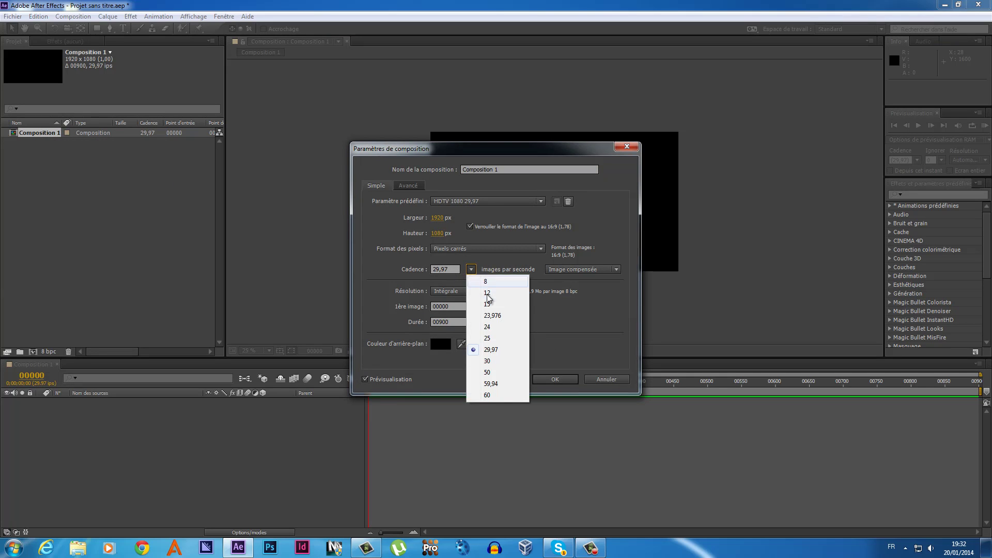
pyautogui.click(496, 316)
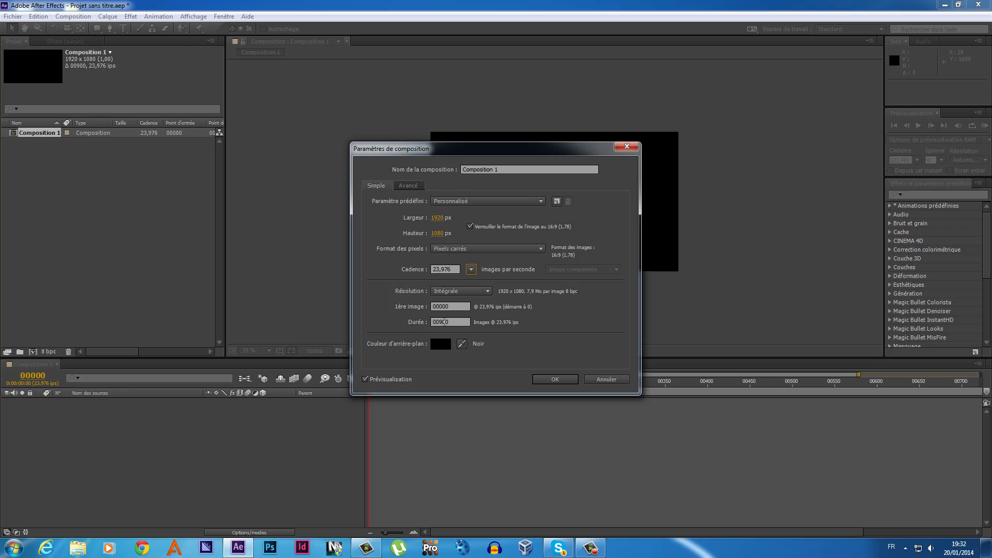
pyautogui.click(544, 379)
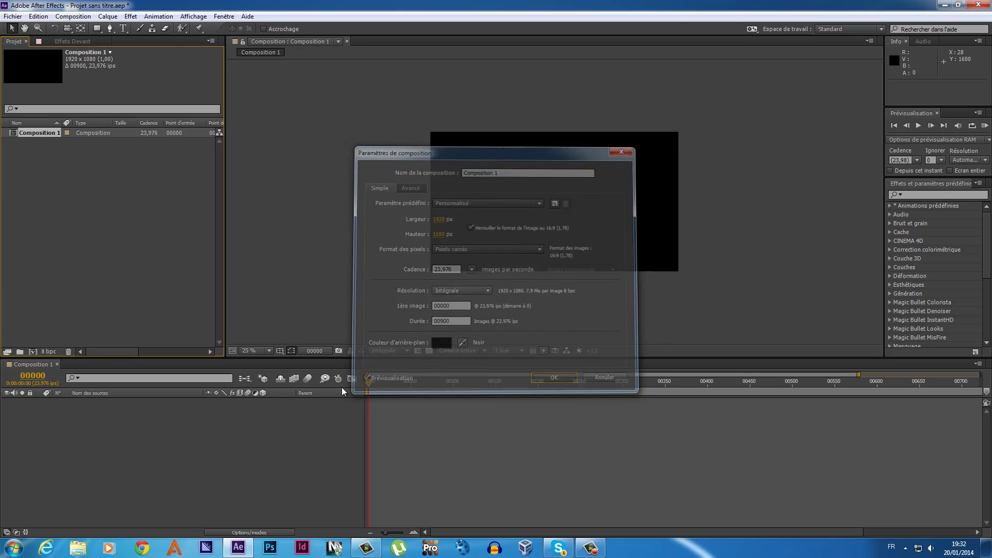
# - Switch the time display to timecode and reconfirm Composition 1's settings
pyautogui.keyDown('ctrl'); pyautogui.click(38, 379); pyautogui.keyUp('ctrl')
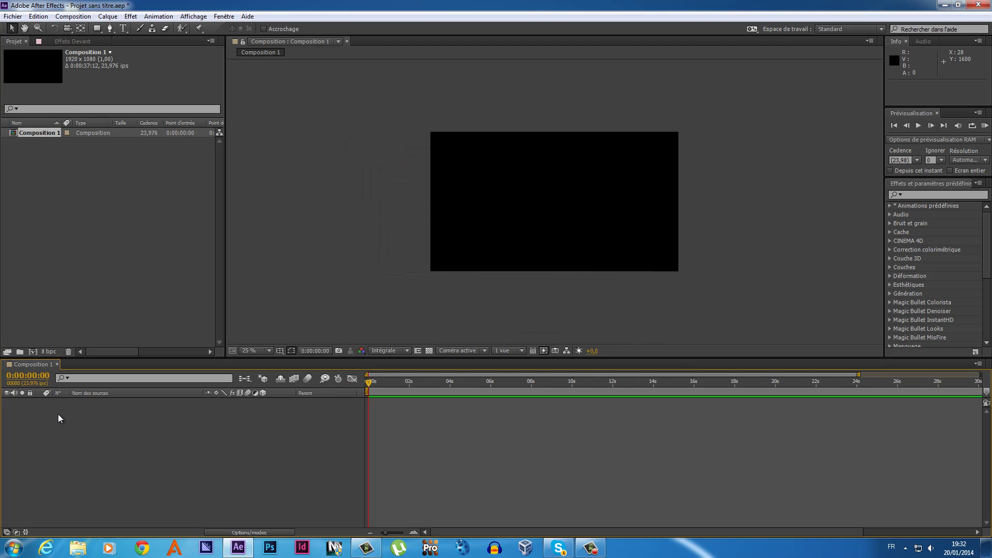
pyautogui.rightClick(41, 132)
pyautogui.click(59, 137)
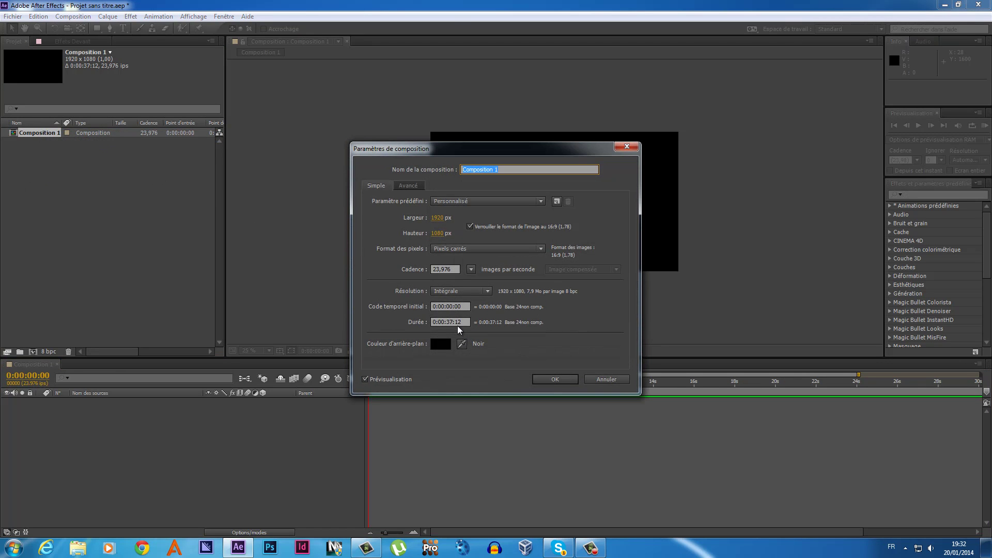
pyautogui.click(551, 381)
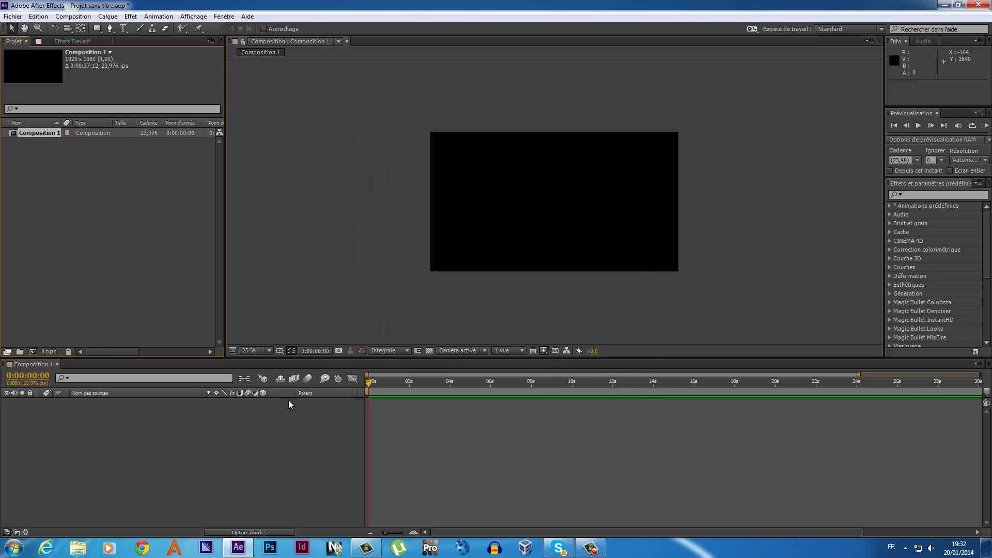
# - Create a new full-frame solid layer named 'particle'
pyautogui.click(369, 423)
pyautogui.rightClick(217, 433)
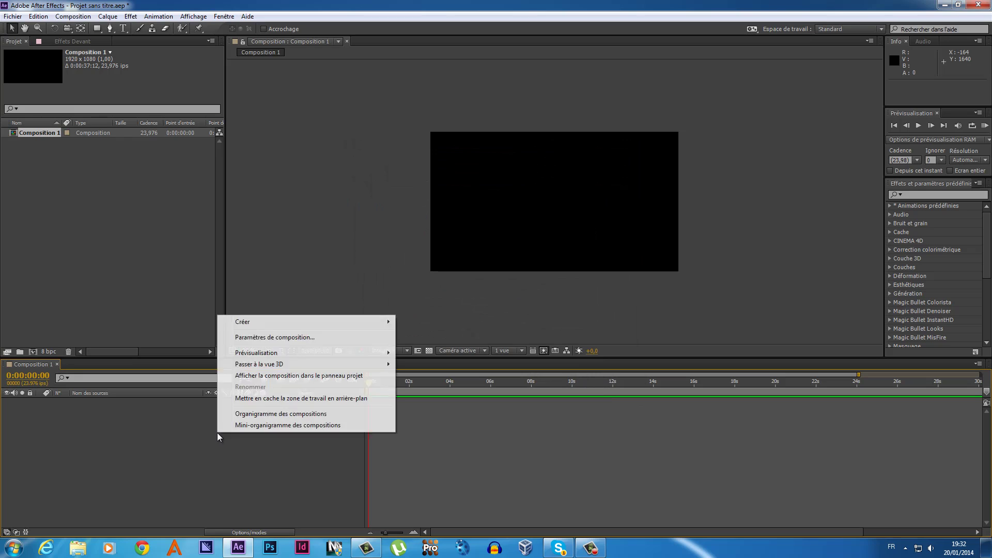
pyautogui.moveTo(277, 321)
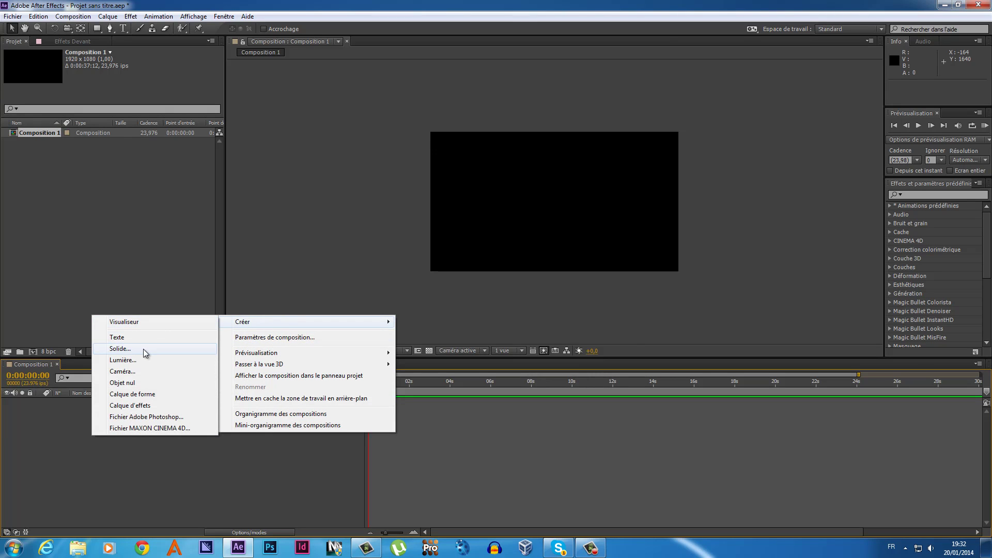
pyautogui.click(124, 349)
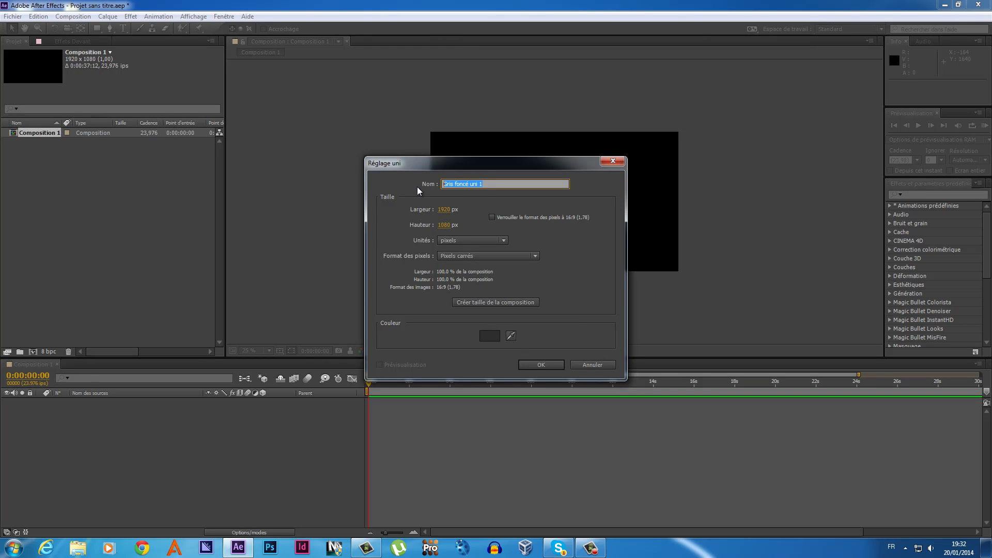
pyautogui.press('BackSpace')
pyautogui.write('ticle')
pyautogui.press('Return')
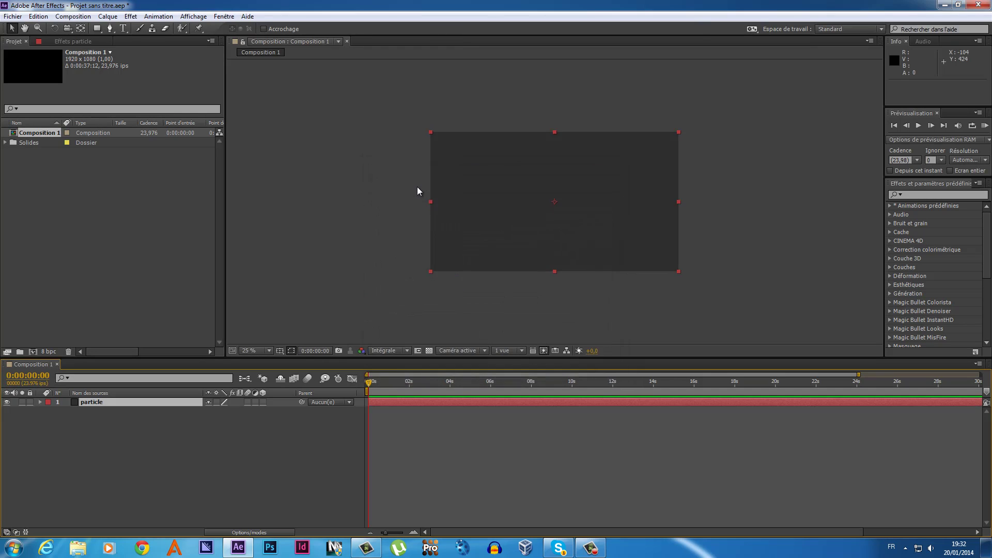
# - Fit the composition to the viewer and apply Trapcode Particular to the particle layer
pyautogui.press('.')
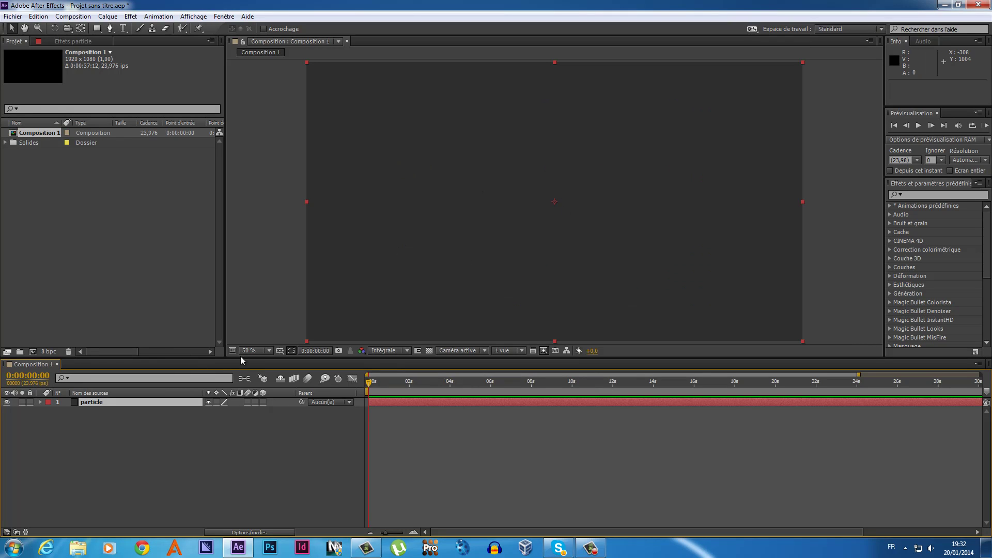
pyautogui.click(245, 352)
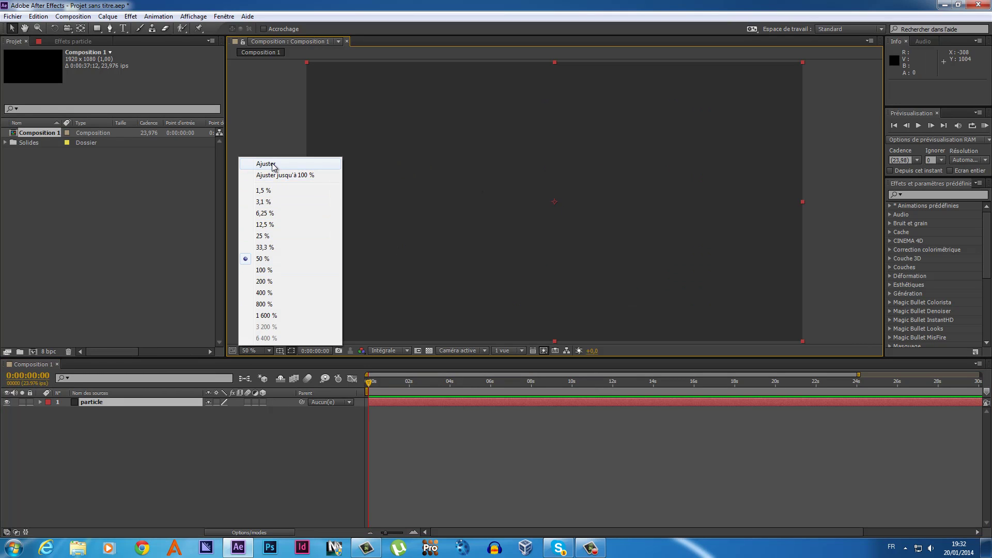
pyautogui.click(275, 166)
pyautogui.rightClick(184, 402)
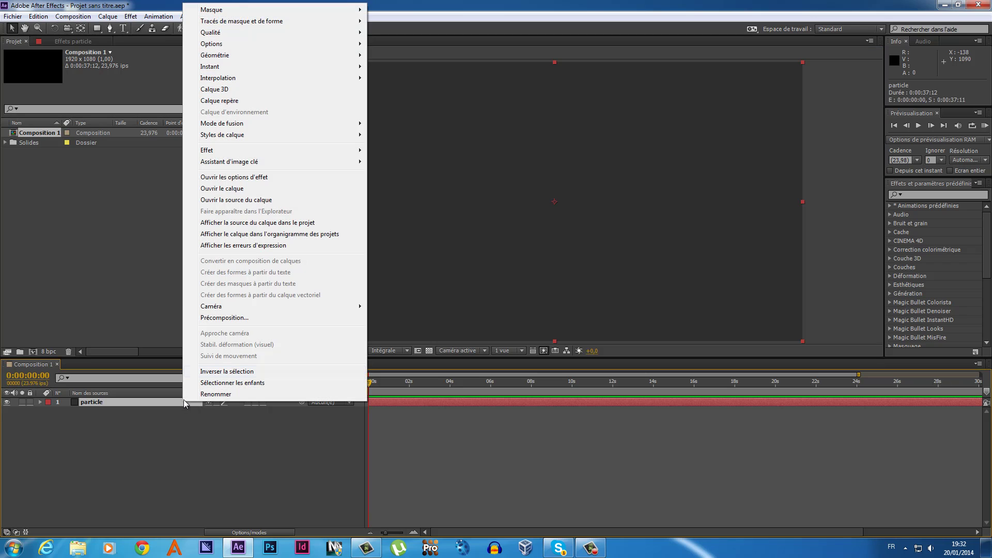
pyautogui.moveTo(265, 151)
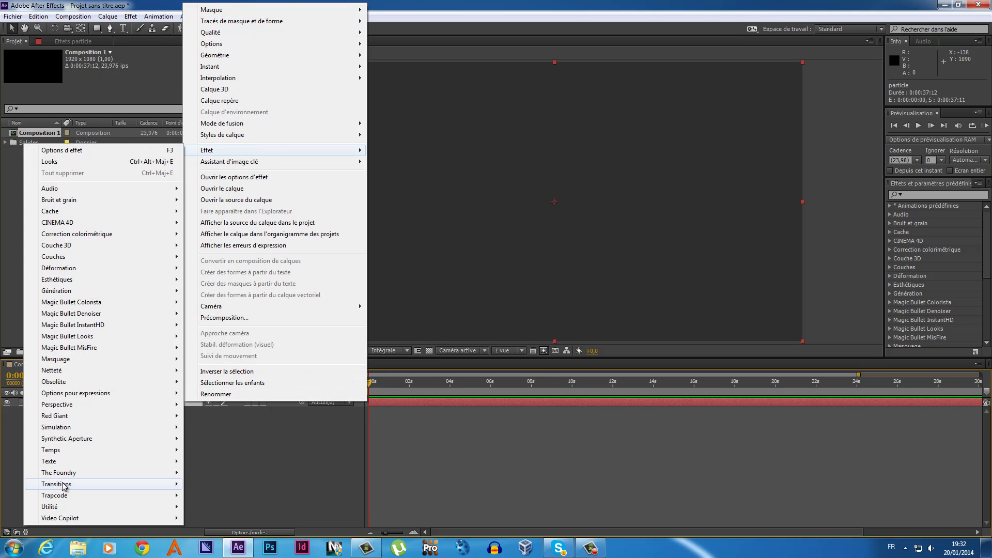
pyautogui.moveTo(60, 484)
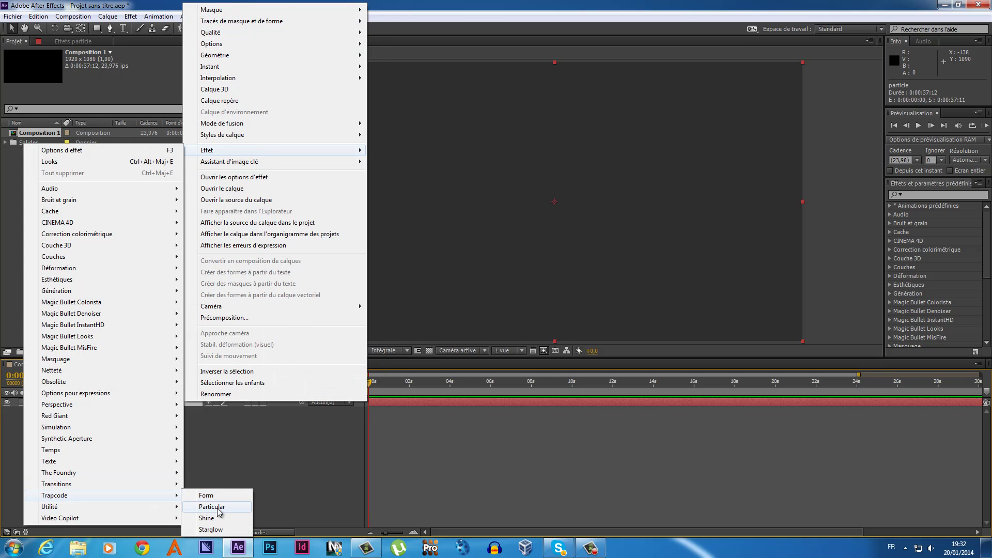
pyautogui.click(215, 507)
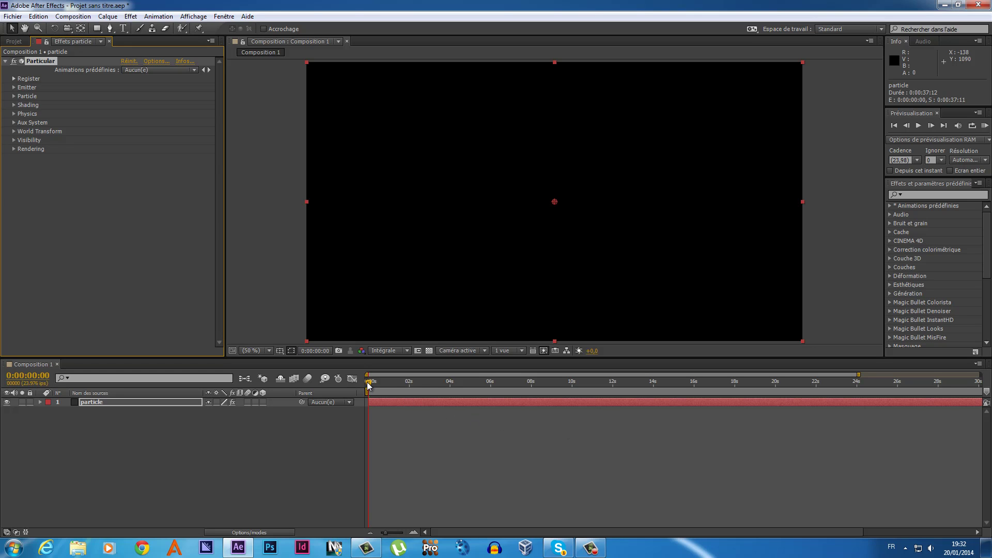
# - Preview the default particle burst and browse Particular's preset animations without choosing one
pyautogui.moveTo(369, 383)
pyautogui.mouseDown()
pyautogui.moveTo(490, 382)
pyautogui.moveTo(498, 395)
pyautogui.mouseUp()
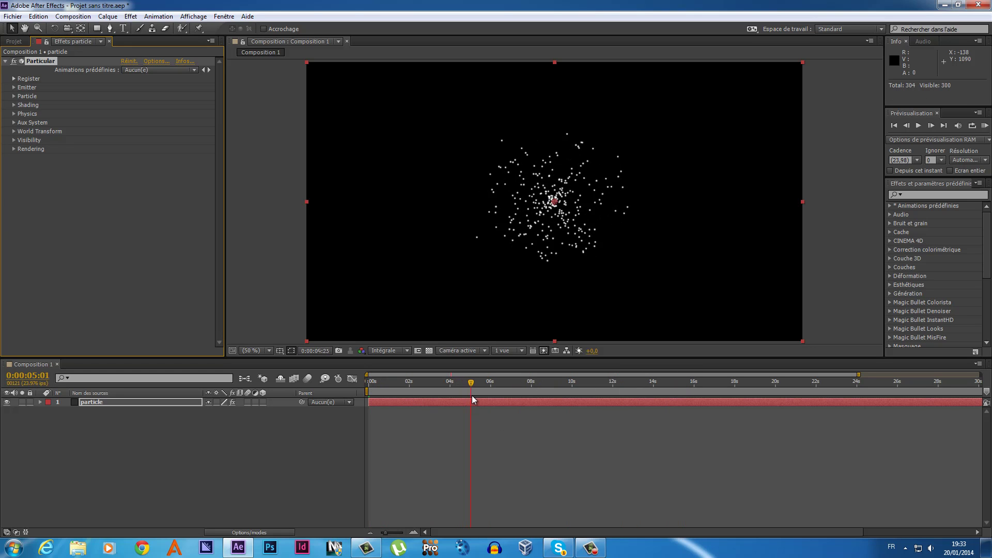
pyautogui.press('space')
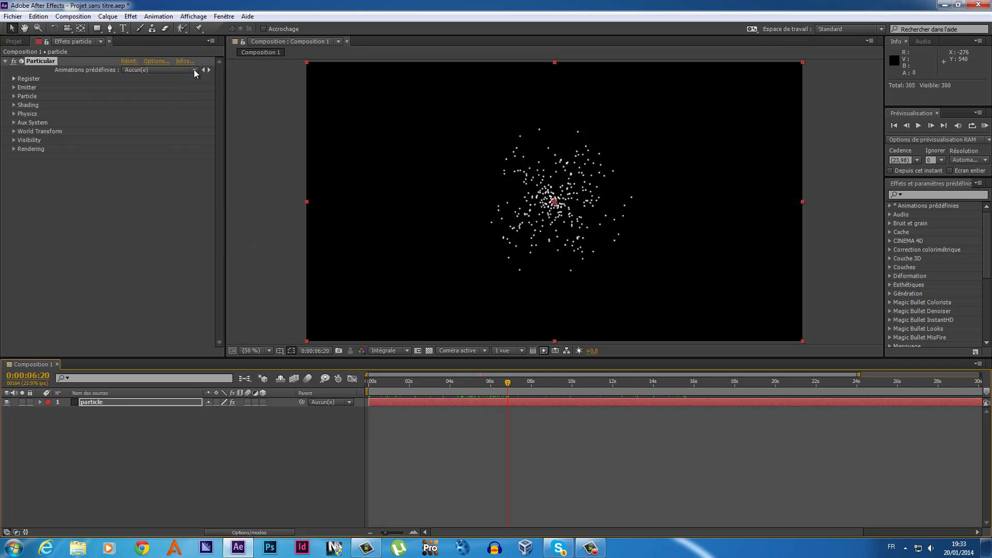
pyautogui.click(194, 69)
pyautogui.click(125, 92)
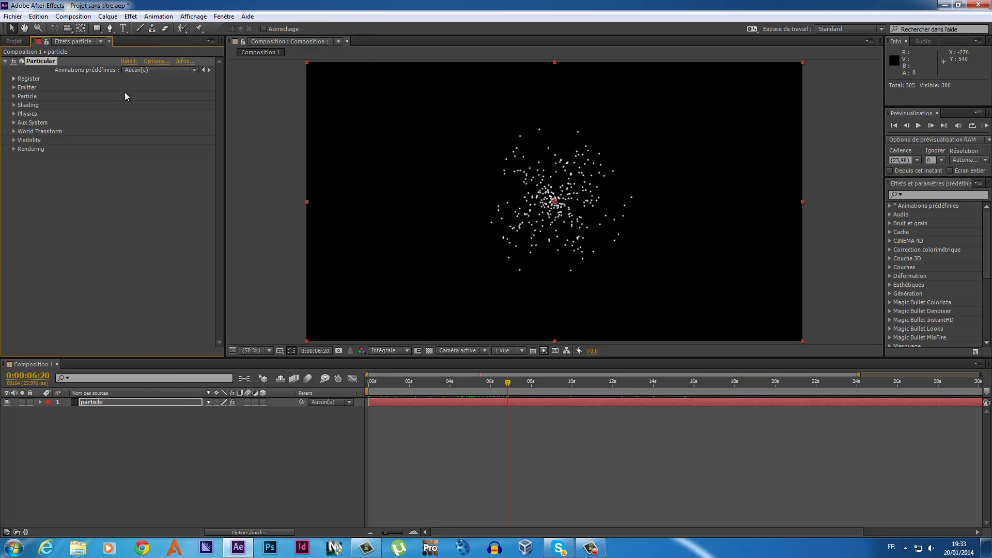
pyautogui.click(193, 70)
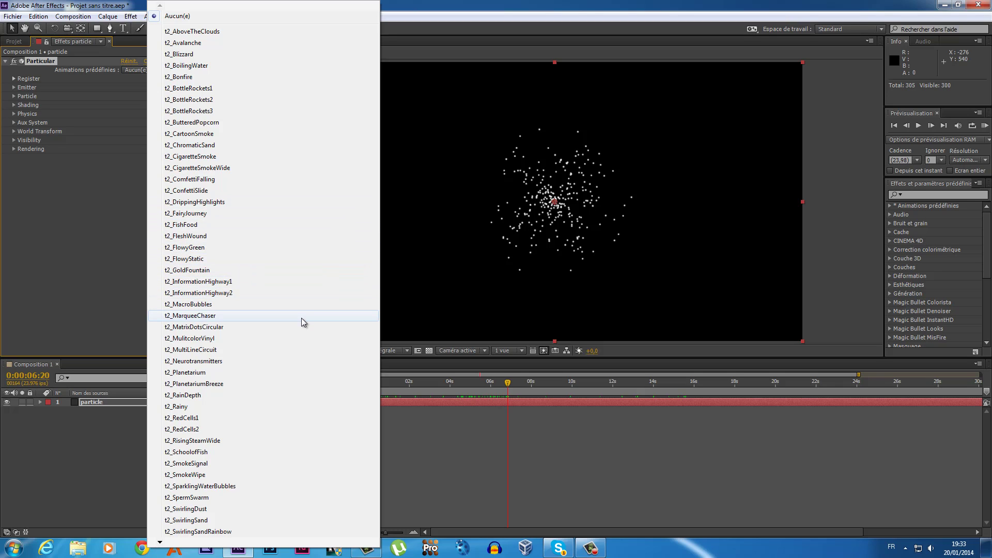
pyautogui.click(89, 239)
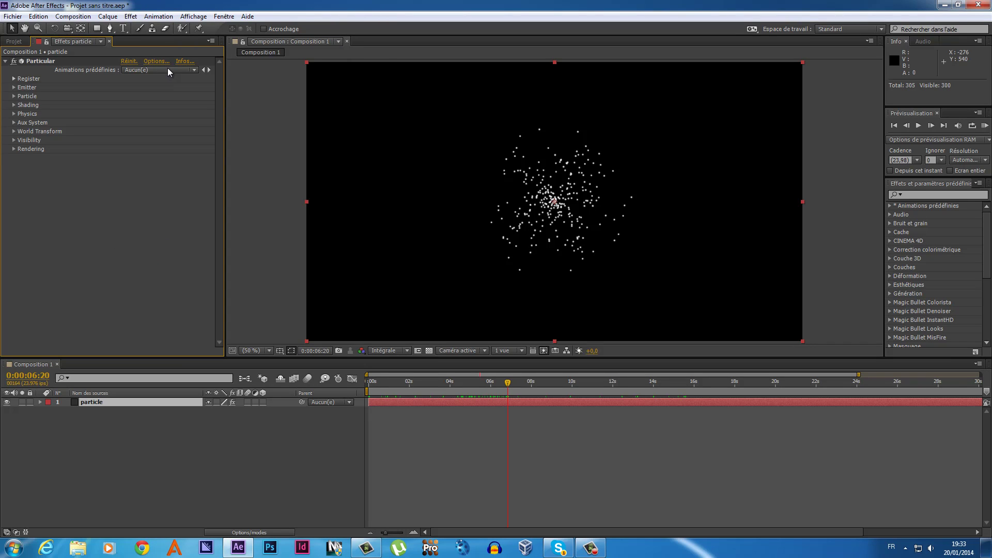
pyautogui.click(211, 41)
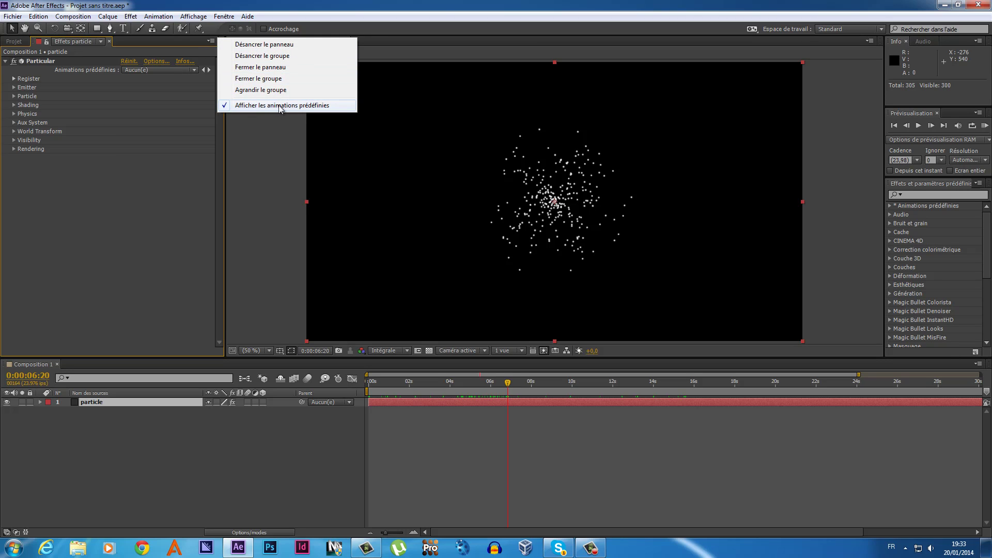
pyautogui.click(95, 215)
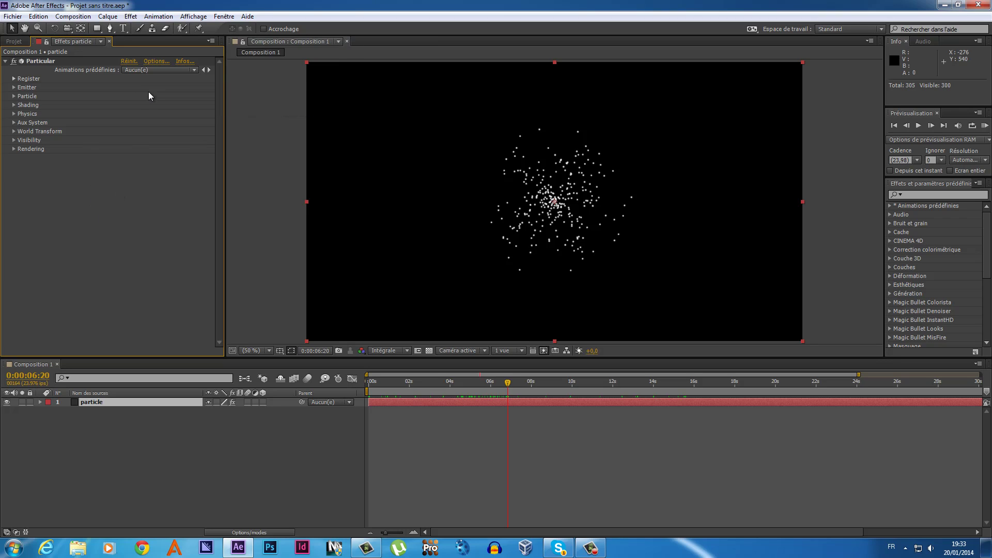
# - Register Trapcode Particular by entering a serial number in its registration form
pyautogui.click(14, 79)
pyautogui.click(13, 78)
pyautogui.click(14, 78)
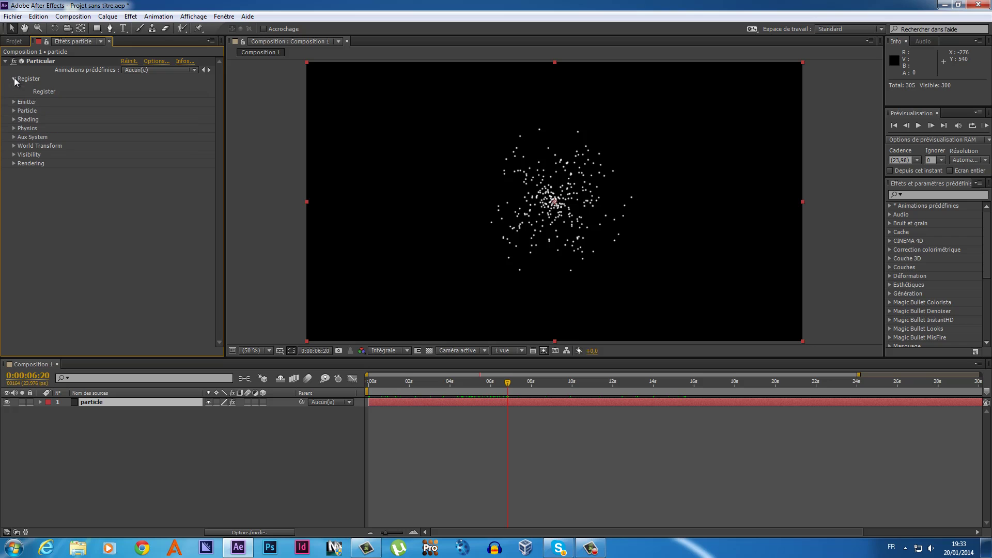
pyautogui.click(45, 92)
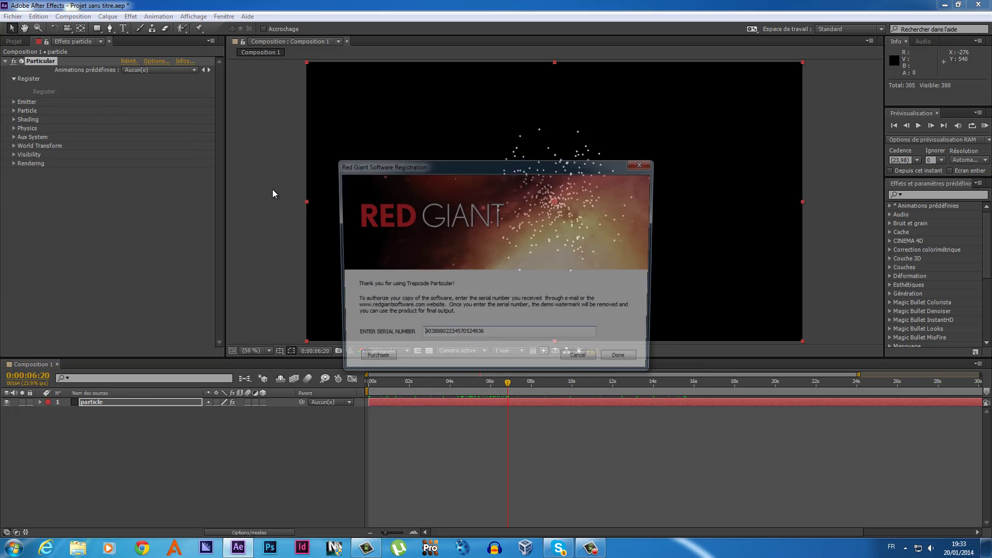
pyautogui.click(620, 363)
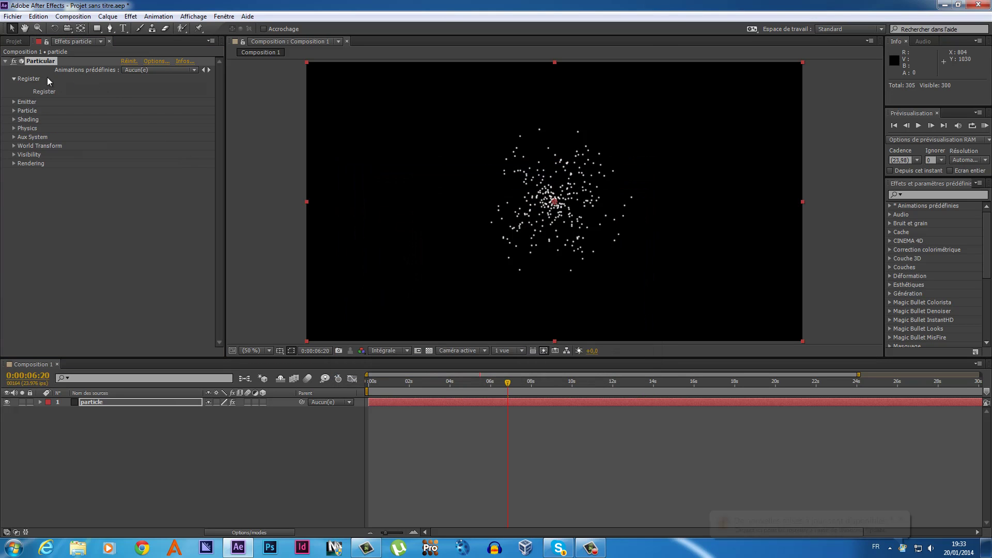
# - Lower Particular's Emitter Particles/sec from 360 to 50 for a sparser cloud
pyautogui.click(14, 79)
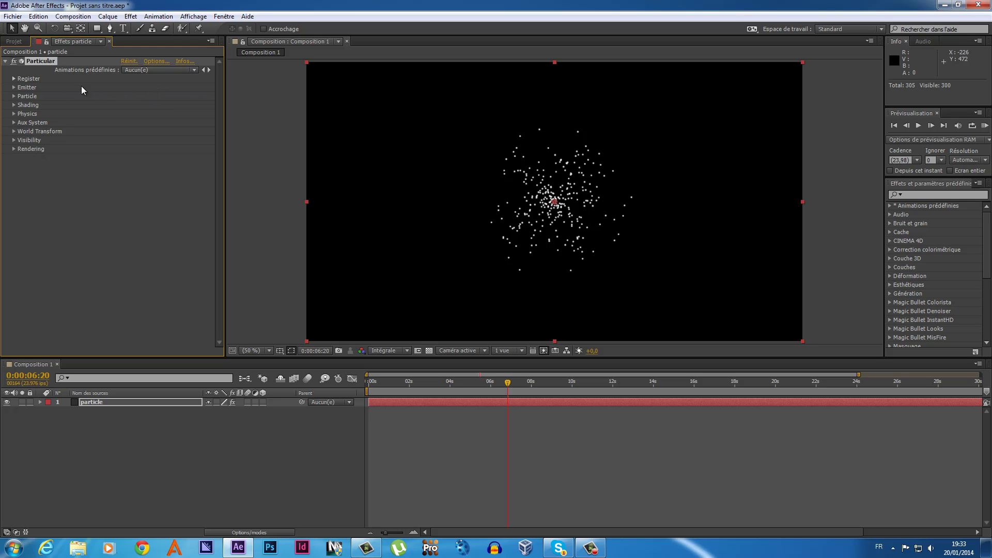
pyautogui.click(15, 87)
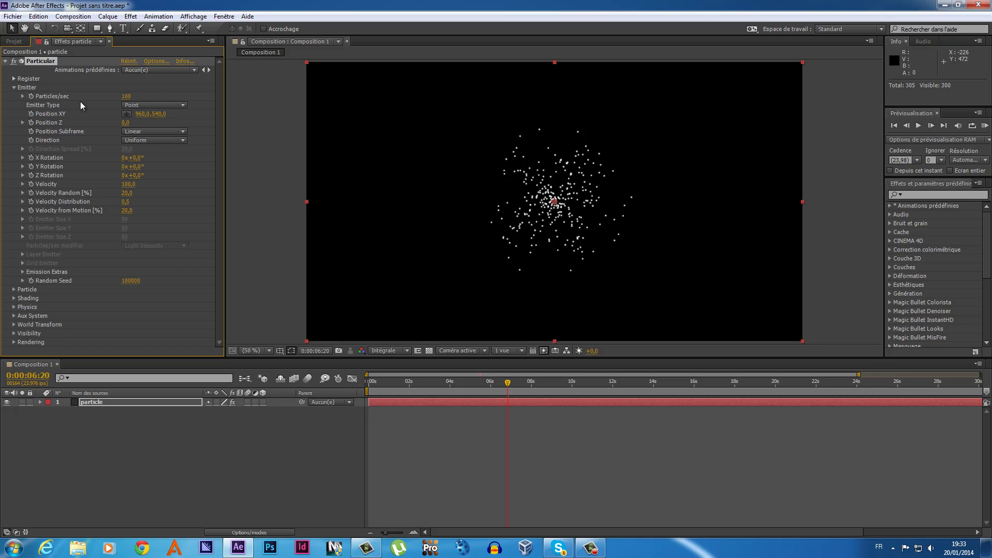
pyautogui.moveTo(125, 96)
pyautogui.mouseDown()
pyautogui.moveTo(146, 97)
pyautogui.moveTo(122, 107)
pyautogui.moveTo(175, 107)
pyautogui.moveTo(136, 107)
pyautogui.mouseUp()
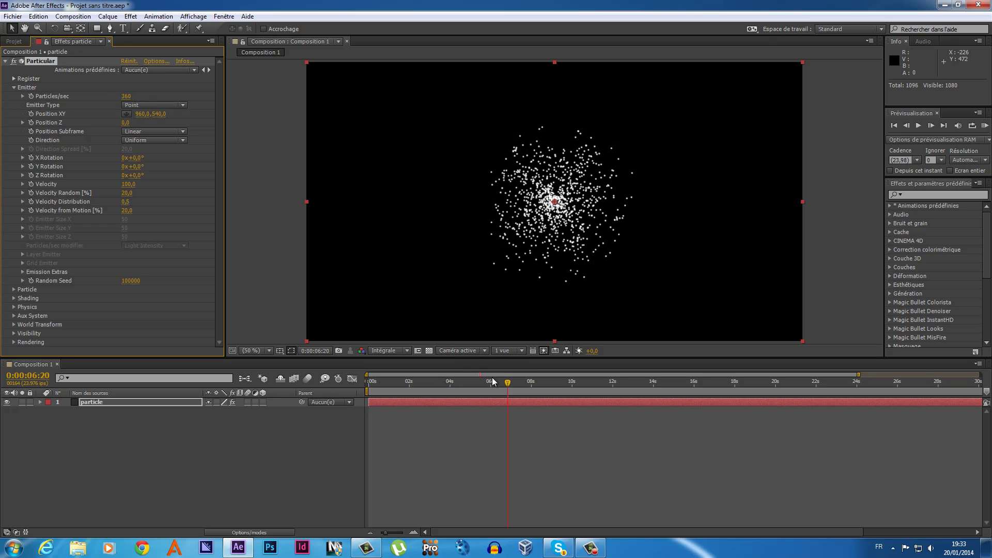
pyautogui.moveTo(509, 388)
pyautogui.mouseDown()
pyautogui.moveTo(368, 390)
pyautogui.moveTo(508, 381)
pyautogui.moveTo(469, 382)
pyautogui.mouseUp()
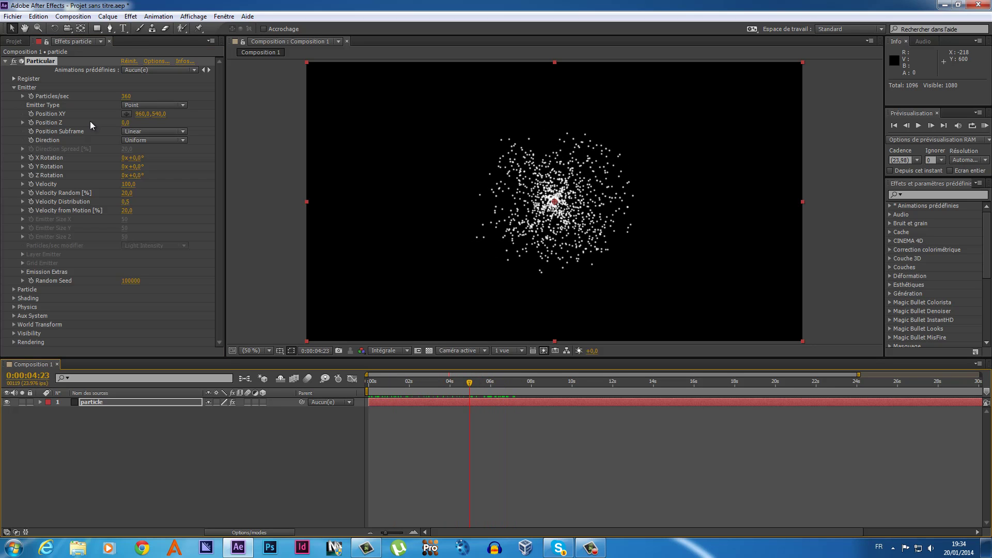
pyautogui.moveTo(125, 96); pyautogui.dragTo(118, 101)
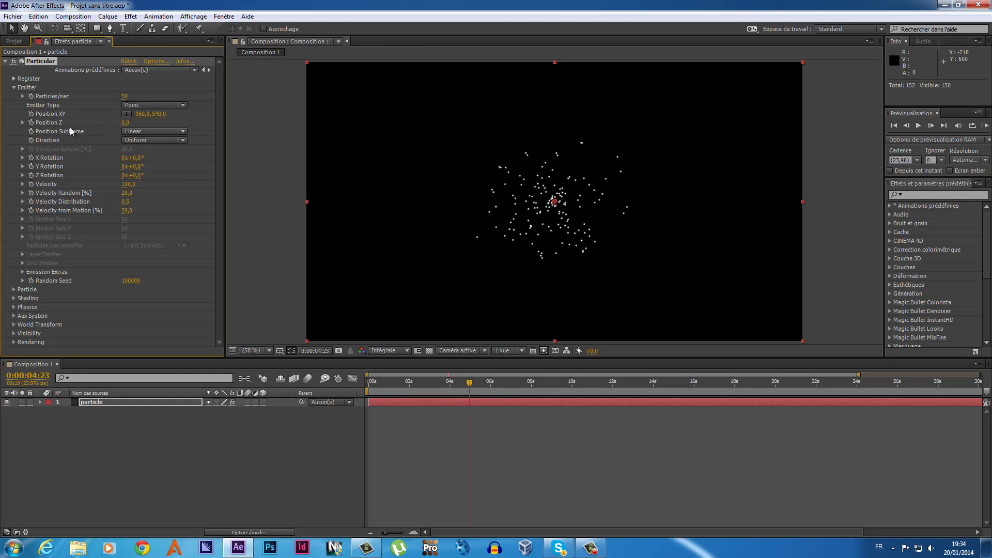
pyautogui.click(151, 106)
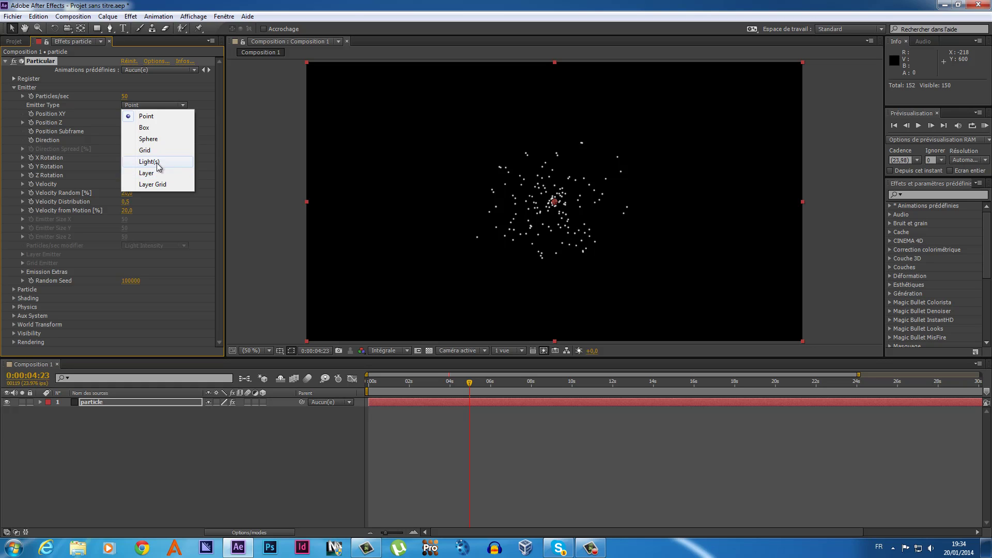
# - Try the Sphere, Box and Point emitter types, ending on Box
pyautogui.click(155, 138)
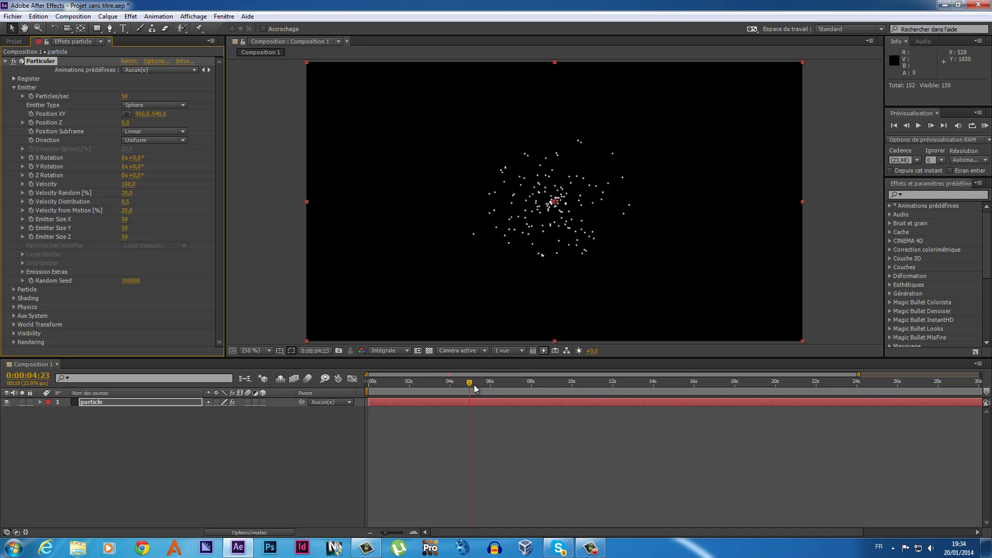
pyautogui.moveTo(468, 383); pyautogui.dragTo(512, 384)
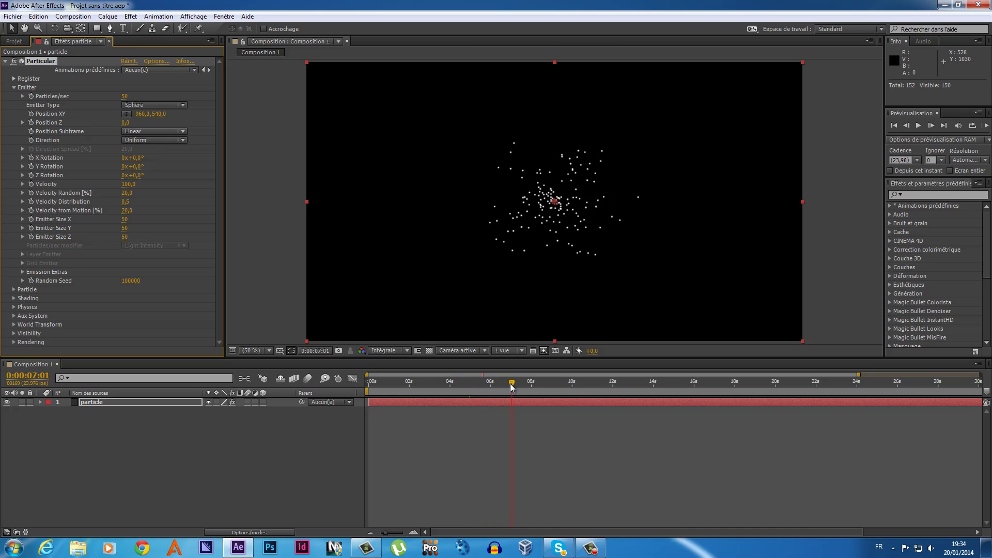
pyautogui.click(182, 107)
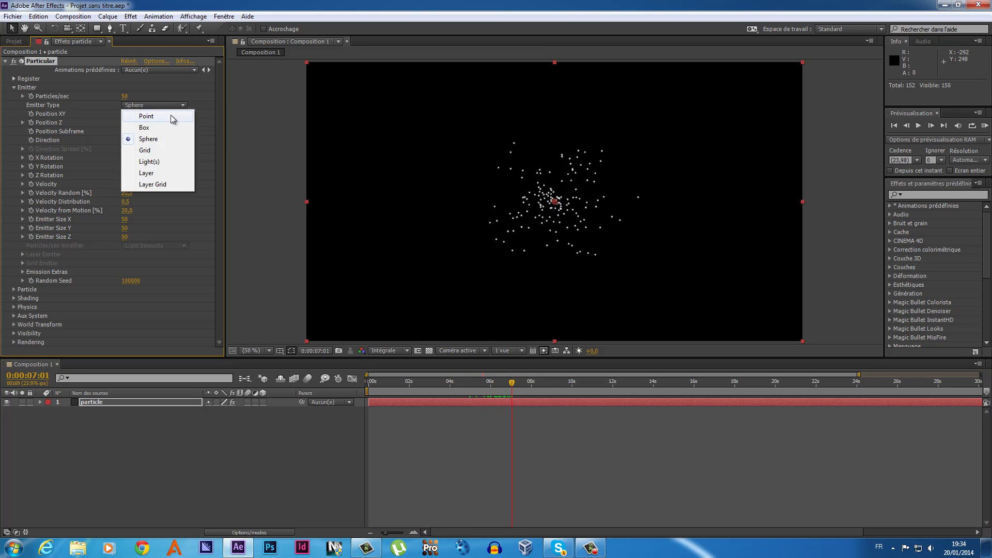
pyautogui.click(145, 128)
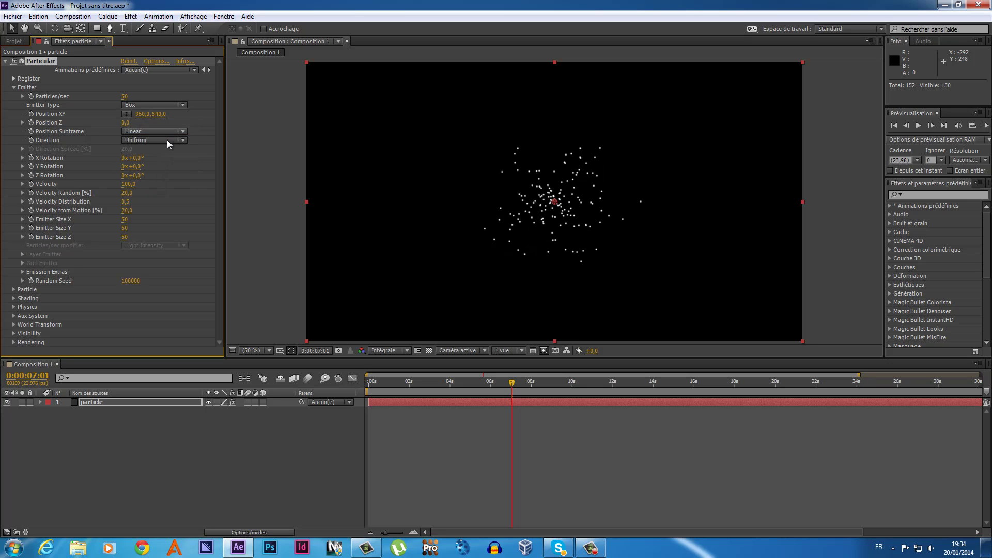
pyautogui.click(158, 106)
pyautogui.click(158, 115)
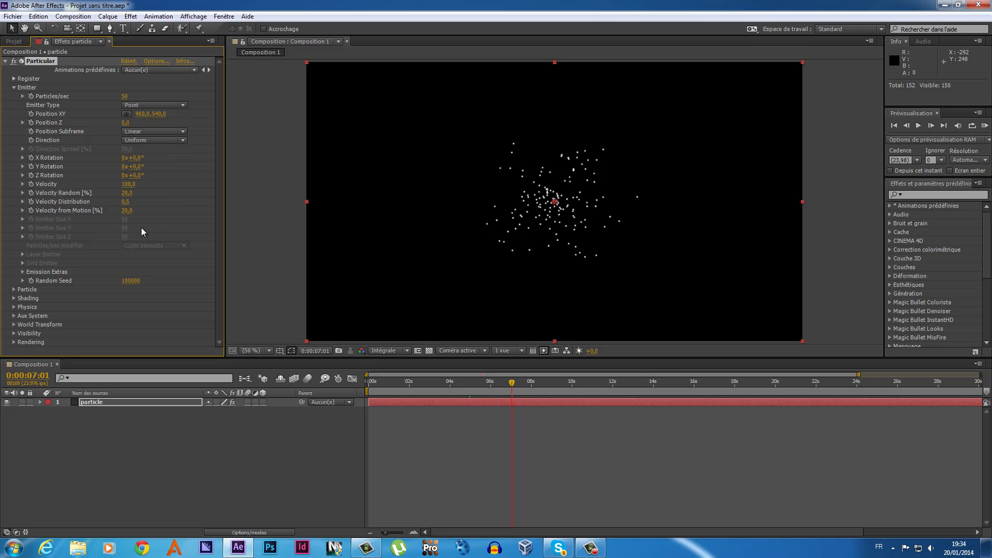
pyautogui.click(162, 105)
pyautogui.click(157, 126)
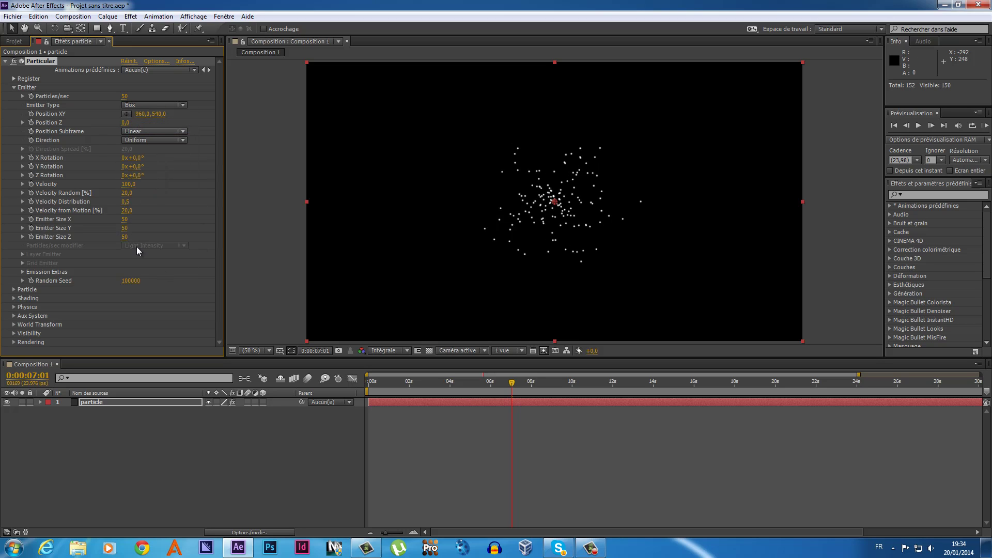
# - Set the emitter size to X 1920, Y 1080 and Z 1202
pyautogui.click(125, 219)
pyautogui.write('1')
pyautogui.write('920')
pyautogui.press('Return')
pyautogui.click(126, 228)
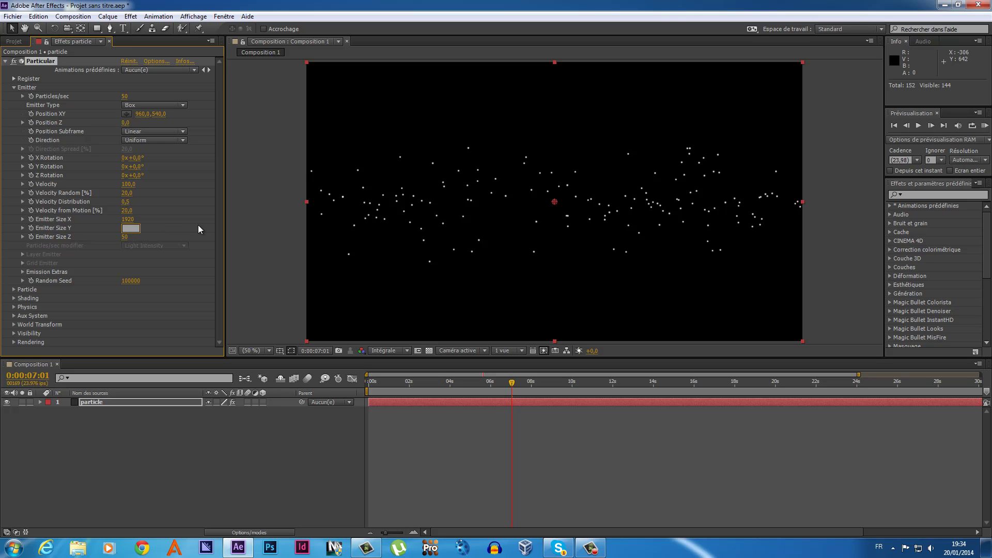
pyautogui.write('1080')
pyautogui.press('Return')
pyautogui.moveTo(124, 237); pyautogui.dragTo(687, 214)
# - Preview the box emission, then switch the emitter type back to Point
pyautogui.moveTo(513, 385)
pyautogui.mouseDown()
pyautogui.moveTo(401, 391)
pyautogui.moveTo(641, 376)
pyautogui.mouseUp()
pyautogui.moveTo(740, 367); pyautogui.dragTo(326, 393)
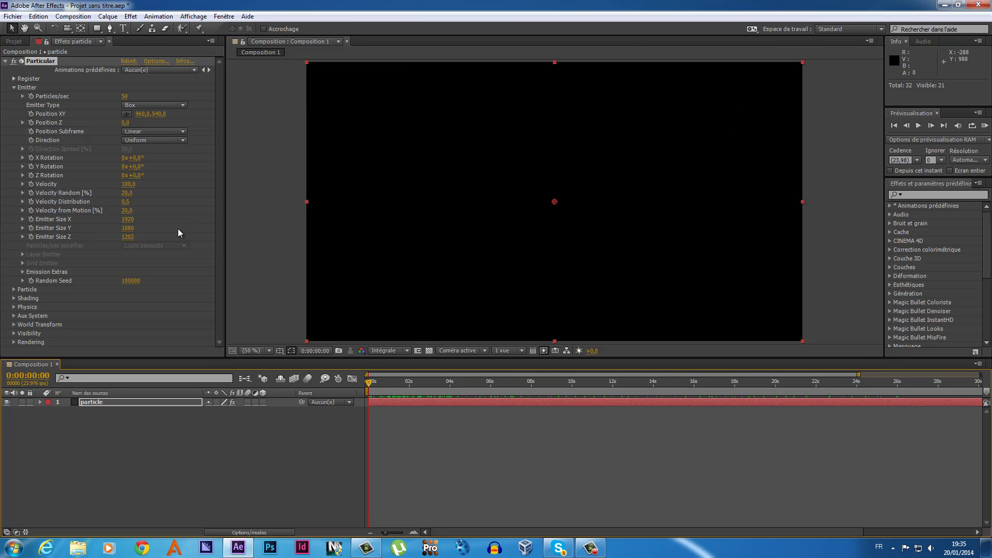
pyautogui.click(166, 106)
pyautogui.click(164, 116)
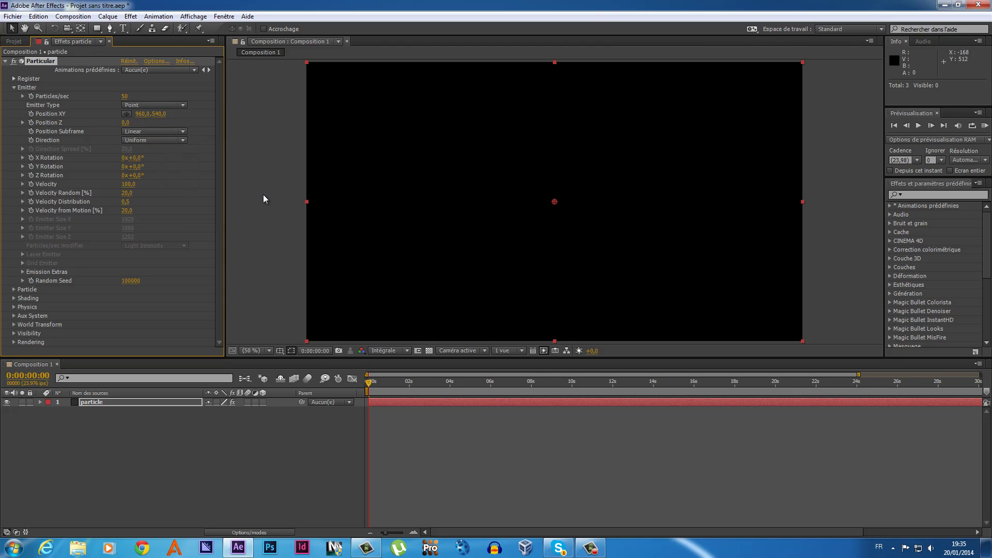
# - Raise Pre Run in Emission Extras to 100 so particles fill the first frame
pyautogui.click(23, 272)
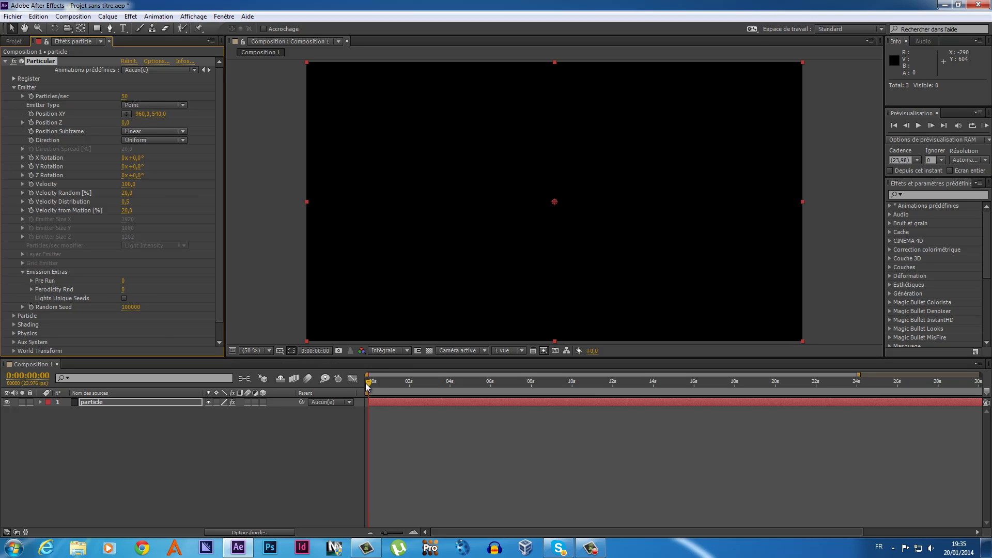
pyautogui.moveTo(369, 382)
pyautogui.mouseDown()
pyautogui.moveTo(602, 379)
pyautogui.moveTo(314, 406)
pyautogui.mouseUp()
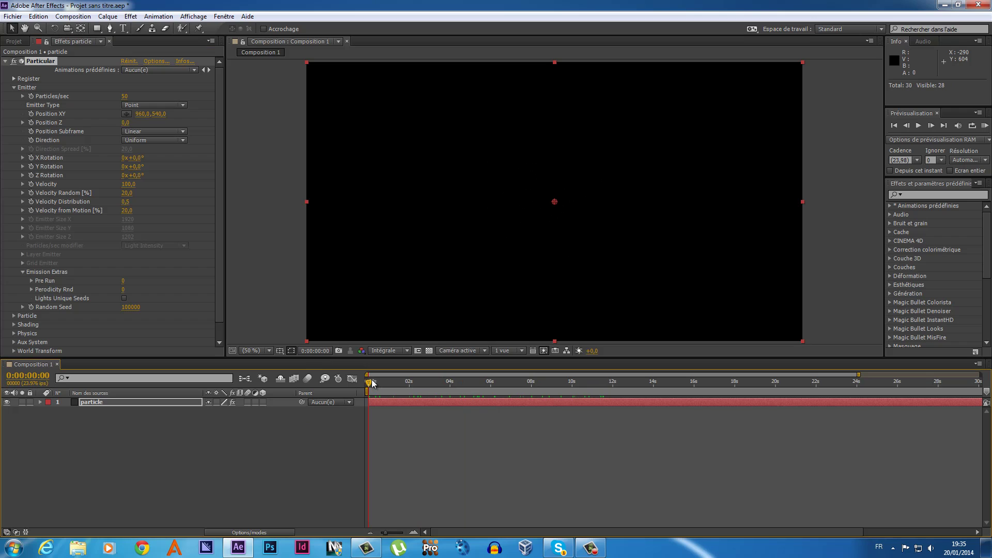
pyautogui.moveTo(369, 380)
pyautogui.mouseDown()
pyautogui.moveTo(408, 384)
pyautogui.moveTo(389, 399)
pyautogui.moveTo(498, 402)
pyautogui.moveTo(445, 394)
pyautogui.moveTo(310, 404)
pyautogui.mouseUp()
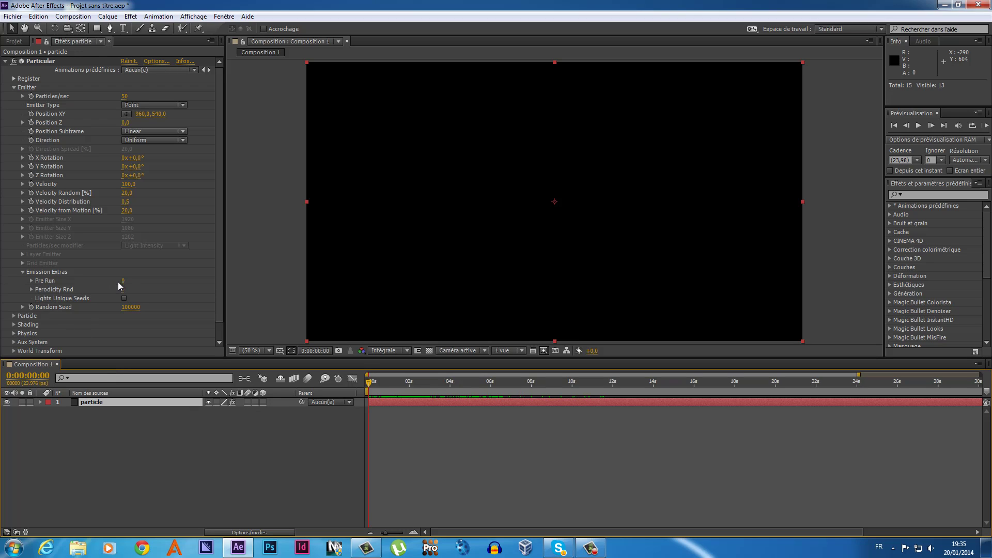
pyautogui.moveTo(123, 281); pyautogui.dragTo(146, 283)
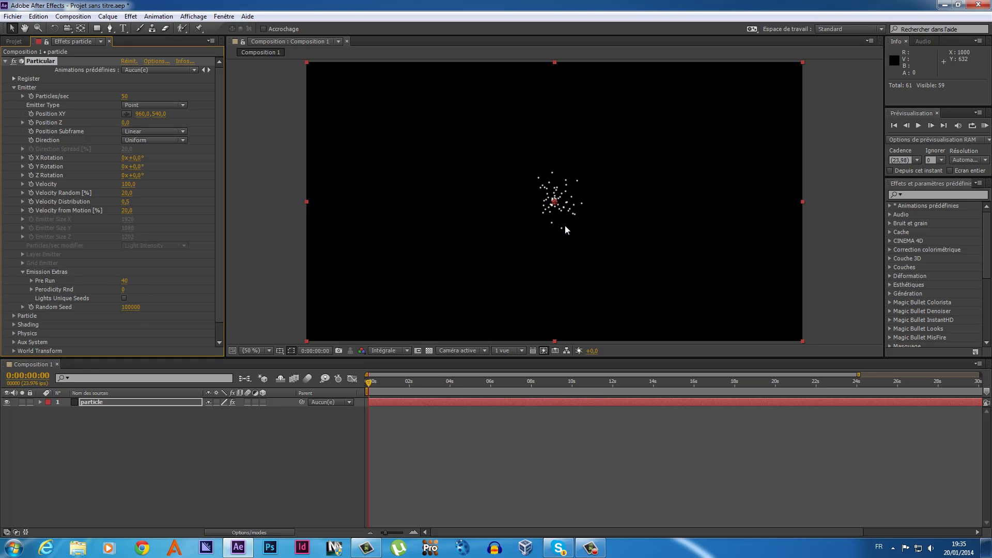
pyautogui.moveTo(123, 284); pyautogui.dragTo(130, 284)
pyautogui.moveTo(369, 383)
pyautogui.mouseDown()
pyautogui.moveTo(354, 405)
pyautogui.moveTo(461, 405)
pyautogui.mouseUp()
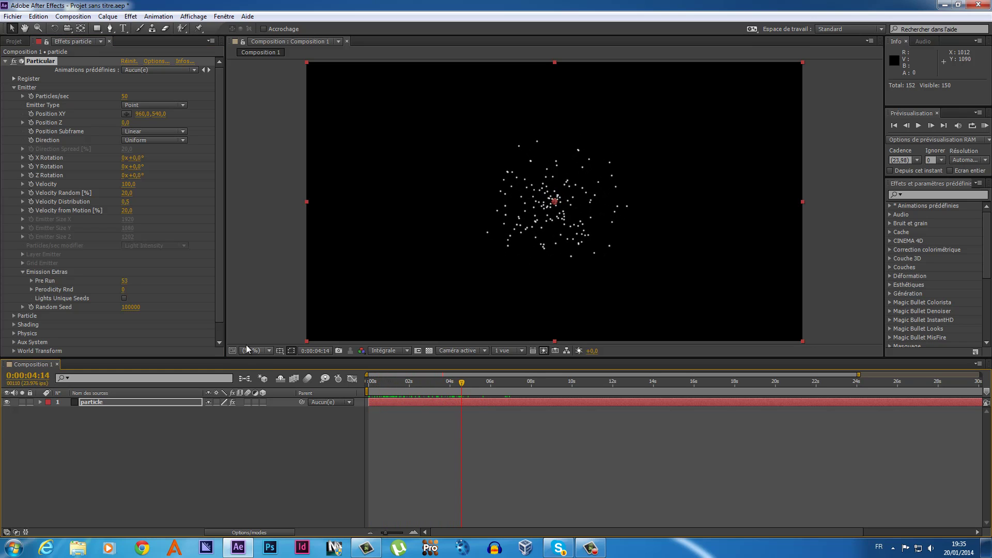
pyautogui.moveTo(124, 281); pyautogui.dragTo(185, 281)
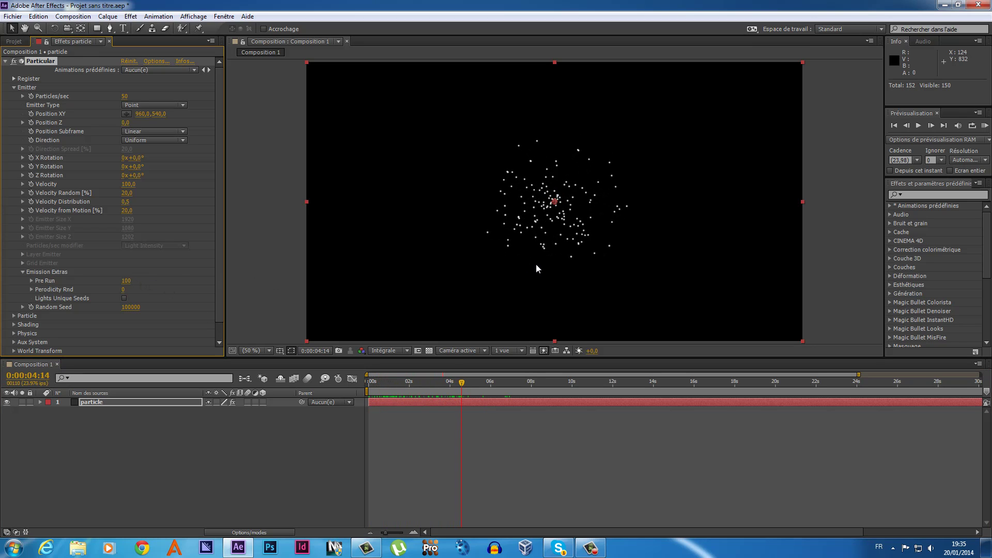
pyautogui.moveTo(463, 383)
pyautogui.mouseDown()
pyautogui.moveTo(368, 391)
pyautogui.moveTo(571, 393)
pyautogui.moveTo(210, 413)
pyautogui.mouseUp()
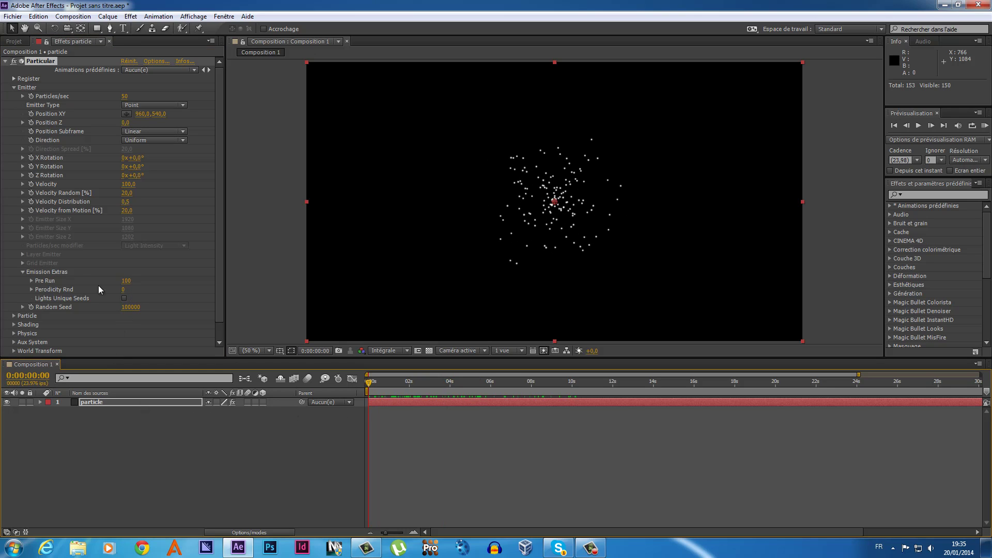
pyautogui.click(32, 280)
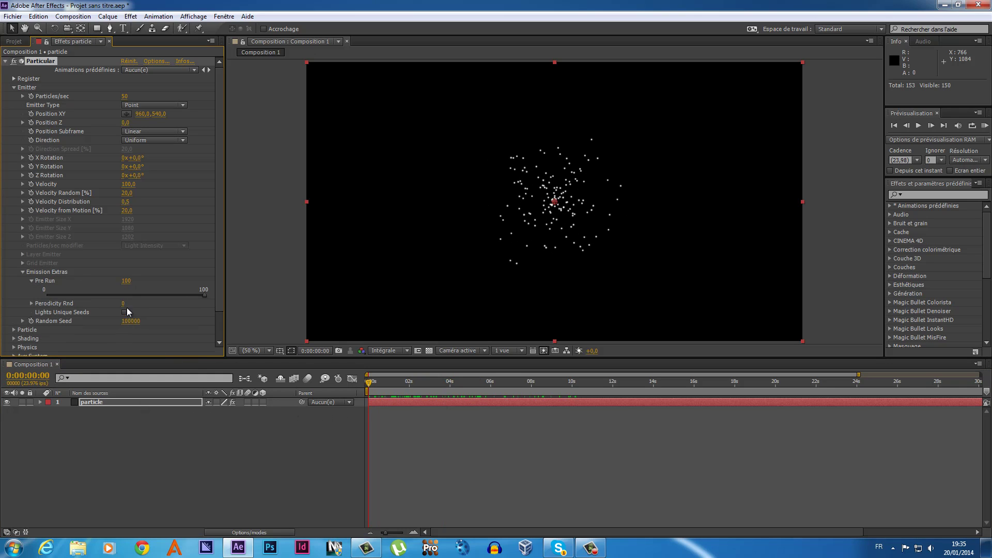
pyautogui.moveTo(203, 296); pyautogui.dragTo(205, 295)
pyautogui.click(23, 272)
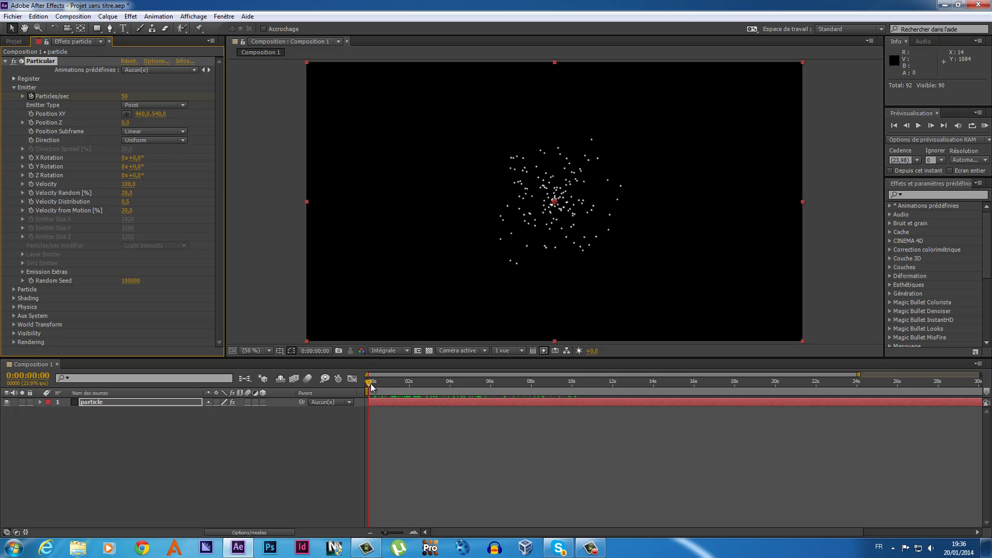
pyautogui.moveTo(369, 386); pyautogui.dragTo(545, 382)
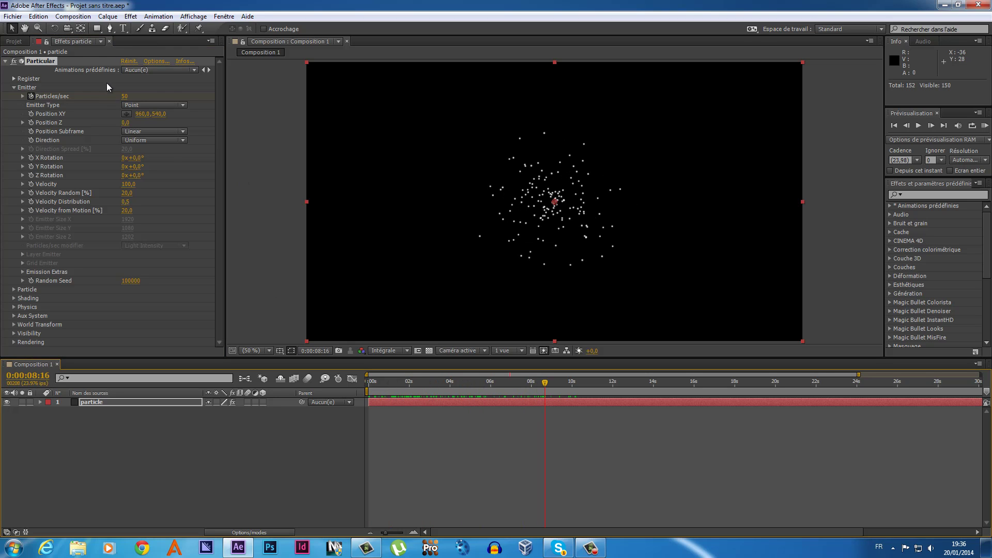
pyautogui.moveTo(124, 96); pyautogui.dragTo(495, 377)
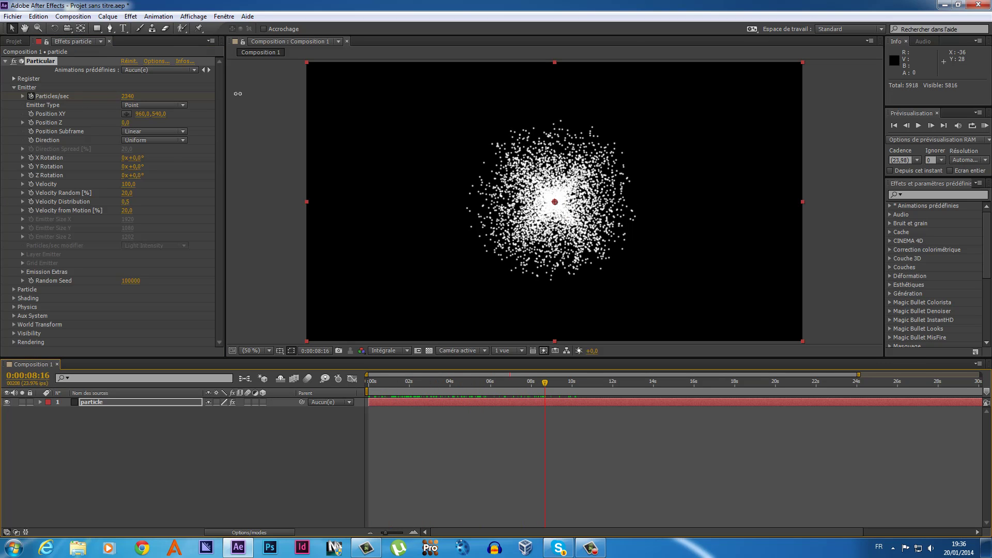
pyautogui.moveTo(546, 381)
pyautogui.mouseDown()
pyautogui.moveTo(415, 392)
pyautogui.moveTo(377, 404)
pyautogui.moveTo(483, 400)
pyautogui.moveTo(391, 412)
pyautogui.moveTo(516, 412)
pyautogui.moveTo(376, 432)
pyautogui.moveTo(457, 414)
pyautogui.mouseUp()
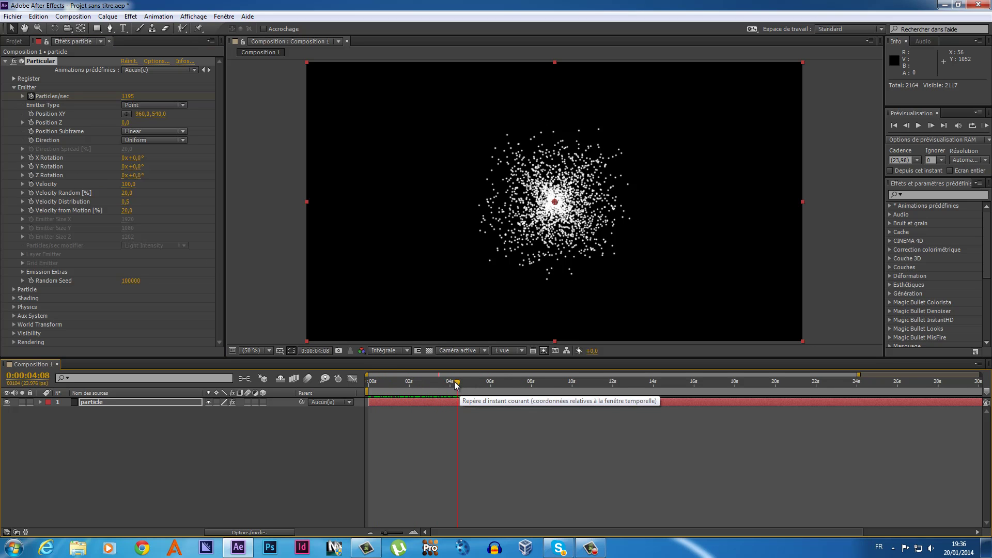
pyautogui.moveTo(480, 383)
pyautogui.mouseDown()
pyautogui.moveTo(571, 385)
pyautogui.moveTo(375, 419)
pyautogui.mouseUp()
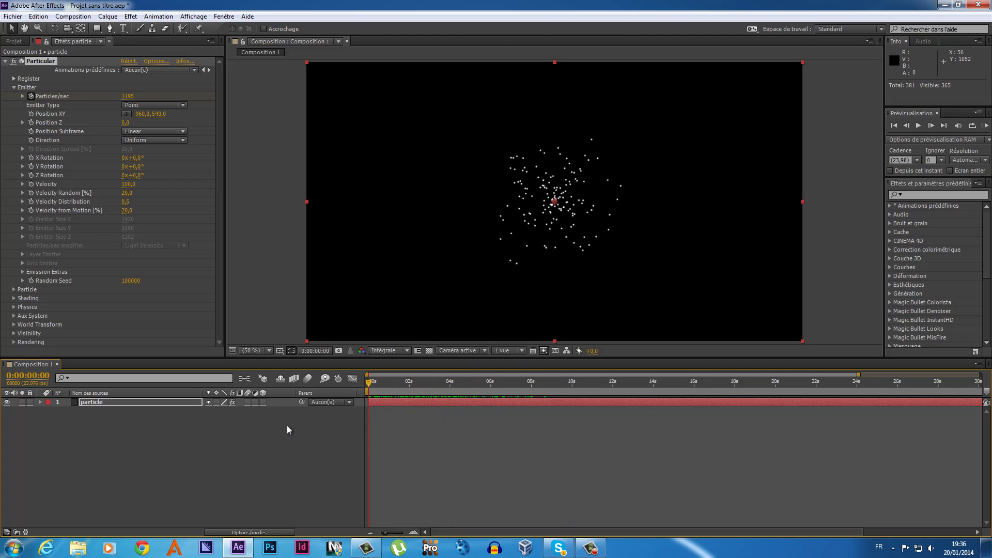
pyautogui.moveTo(287, 430)
pyautogui.mouseDown()
pyautogui.moveTo(546, 416)
pyautogui.moveTo(298, 434)
pyautogui.mouseUp()
pyautogui.click(33, 96)
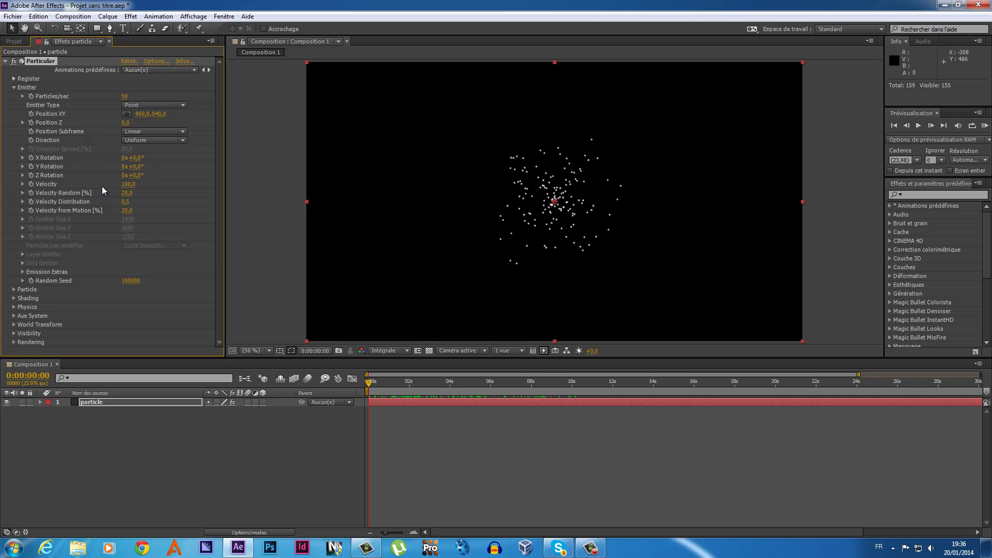
# - Turn Pre Run back to 0 and reduce emitter Velocity from 270 to 100
pyautogui.moveTo(127, 187); pyautogui.dragTo(142, 191)
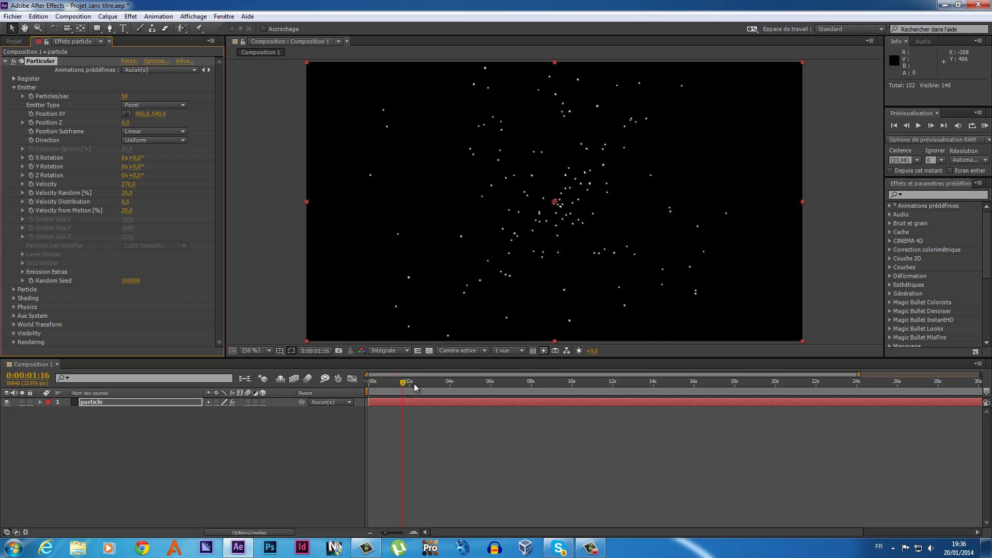
pyautogui.moveTo(371, 387); pyautogui.dragTo(368, 385)
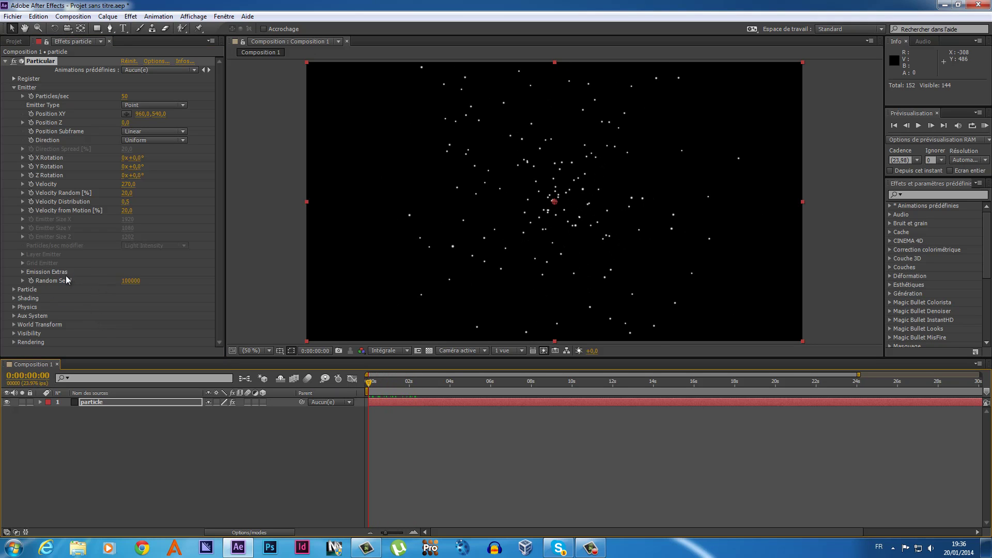
pyautogui.click(22, 271)
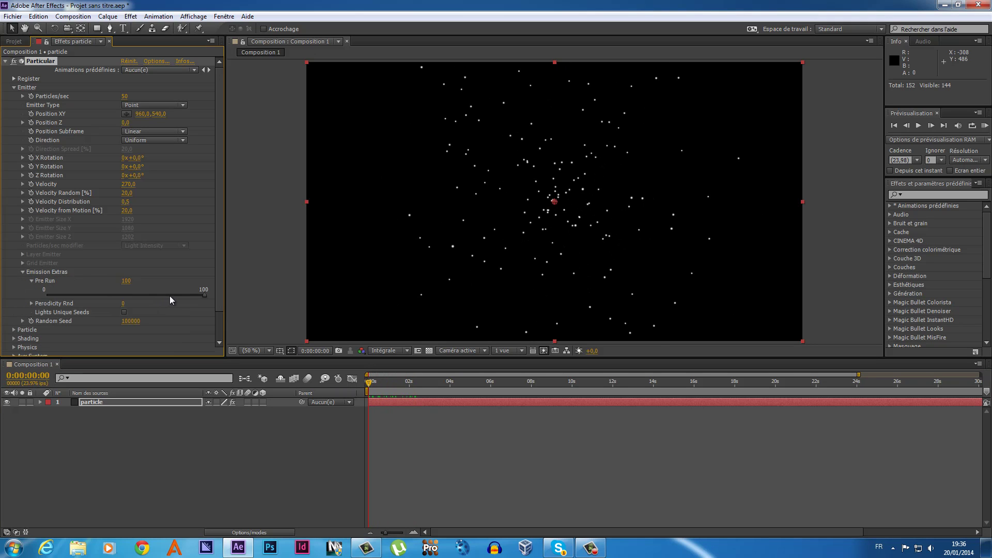
pyautogui.moveTo(124, 281); pyautogui.dragTo(2, 301)
pyautogui.moveTo(368, 385); pyautogui.dragTo(373, 401)
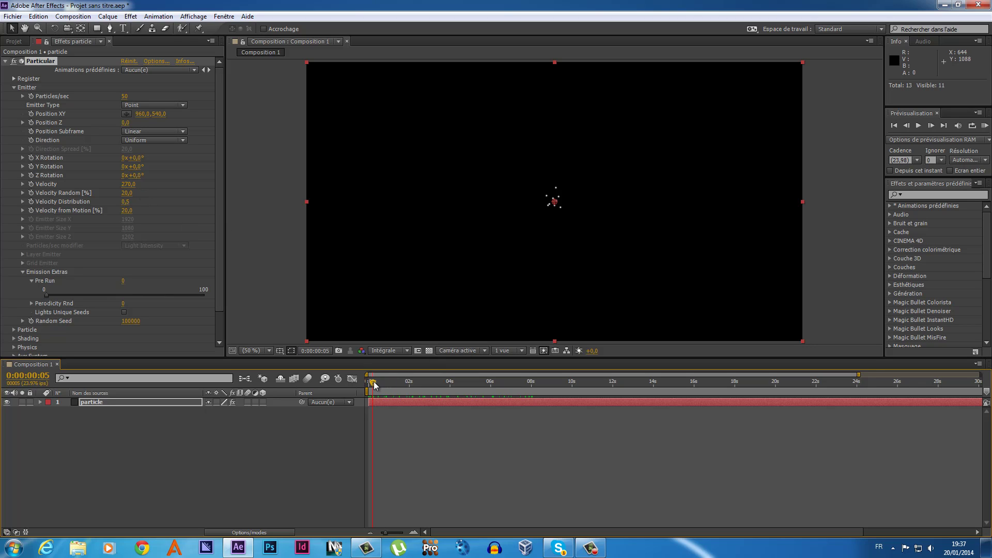
pyautogui.moveTo(374, 381); pyautogui.dragTo(448, 382)
pyautogui.moveTo(128, 190); pyautogui.dragTo(124, 192)
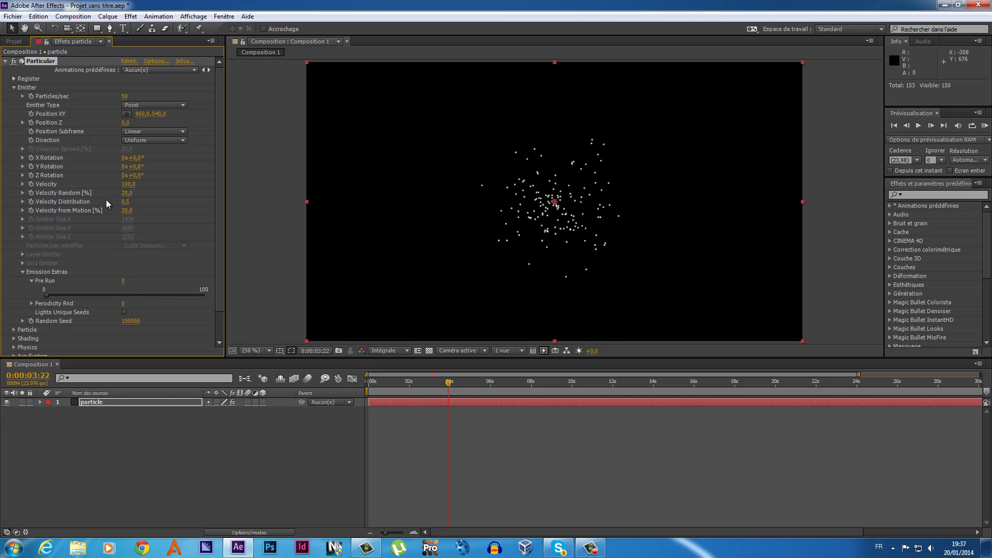
# - Test Velocity Random and Distribution, leave both at 0, and set Velocity from Motion to 17
pyautogui.moveTo(126, 195)
pyautogui.mouseDown()
pyautogui.moveTo(177, 193)
pyautogui.moveTo(159, 210)
pyautogui.moveTo(104, 223)
pyautogui.mouseUp()
pyautogui.moveTo(125, 202)
pyautogui.mouseDown()
pyautogui.moveTo(224, 194)
pyautogui.moveTo(174, 204)
pyautogui.mouseUp()
pyautogui.moveTo(448, 383); pyautogui.dragTo(491, 381)
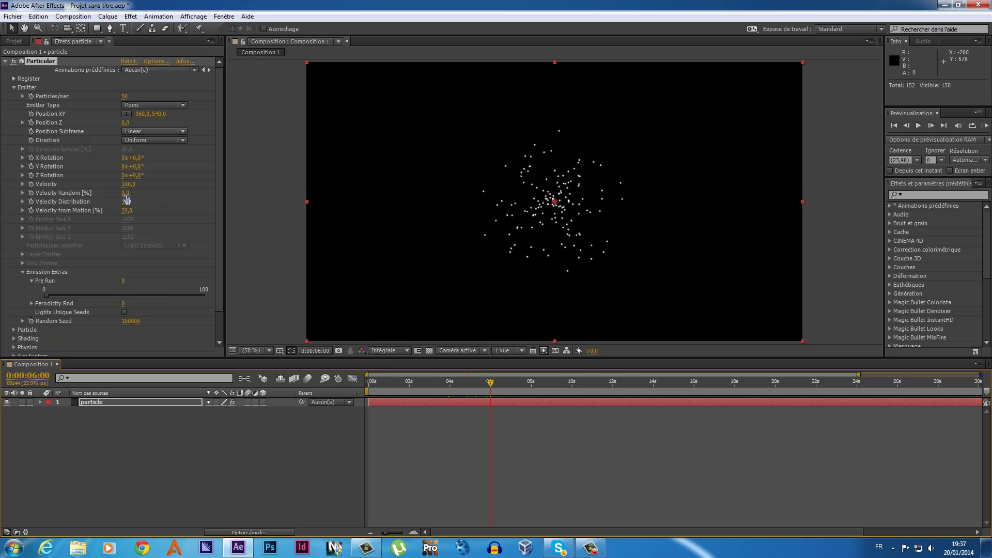
pyautogui.moveTo(126, 194)
pyautogui.mouseDown()
pyautogui.moveTo(224, 199)
pyautogui.moveTo(133, 181)
pyautogui.mouseUp()
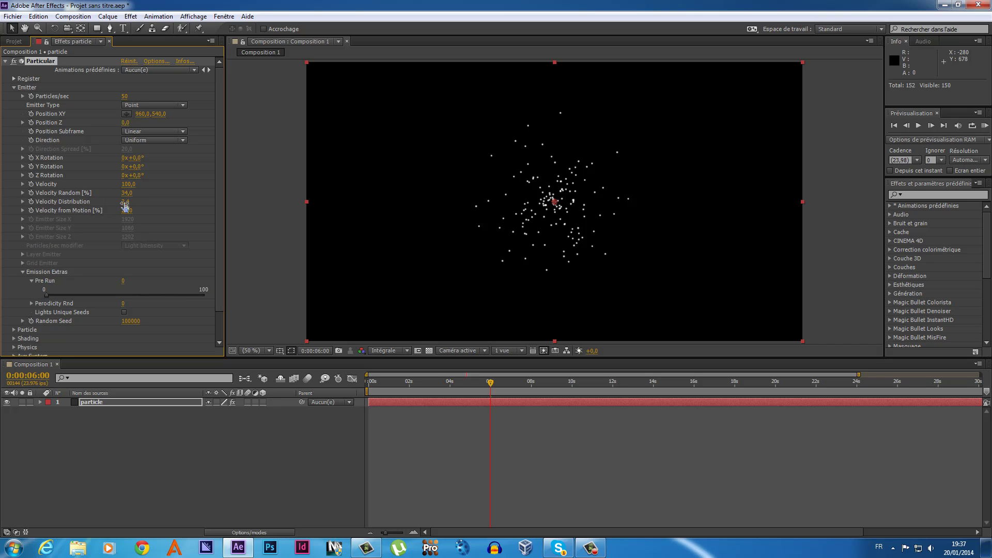
pyautogui.moveTo(125, 201)
pyautogui.mouseDown()
pyautogui.moveTo(333, 188)
pyautogui.moveTo(308, 192)
pyautogui.mouseUp()
pyautogui.moveTo(132, 197); pyautogui.dragTo(2, 223)
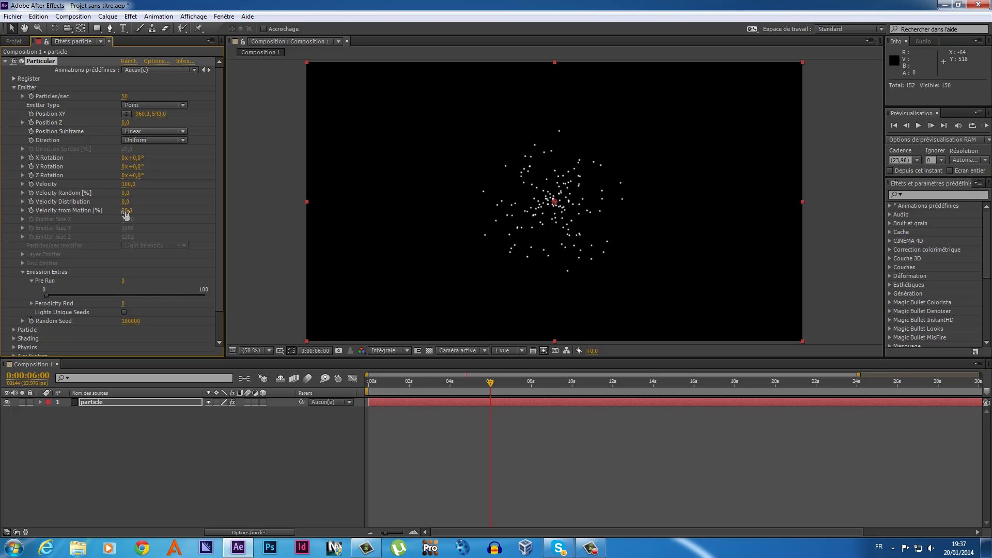
pyautogui.moveTo(125, 214); pyautogui.dragTo(132, 219)
pyautogui.click(157, 139)
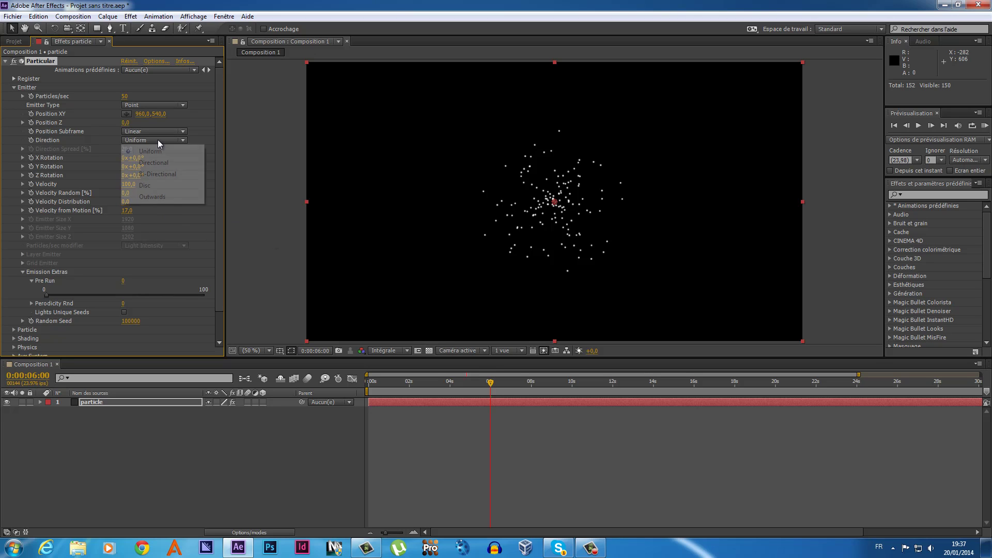
pyautogui.click(165, 165)
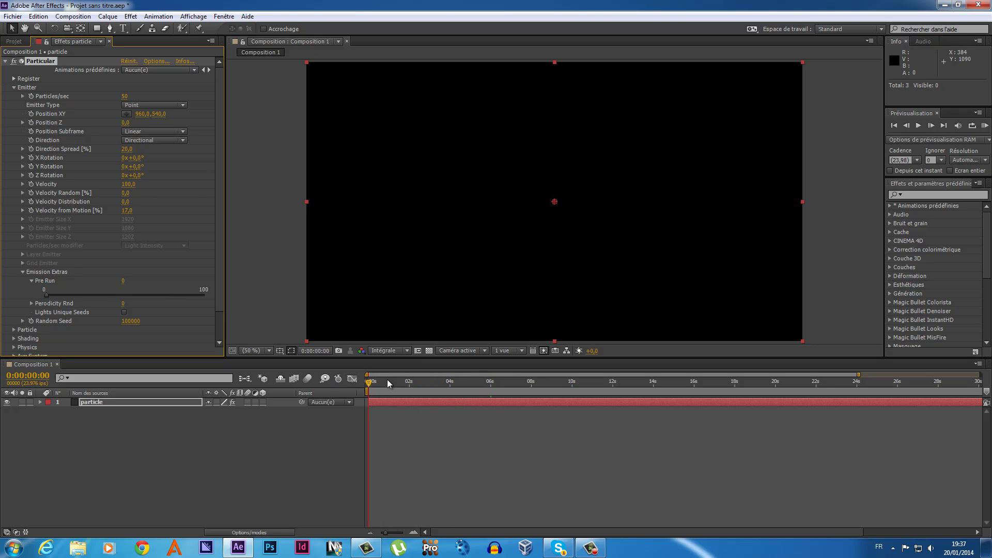
pyautogui.moveTo(492, 388); pyautogui.dragTo(574, 383)
pyautogui.click(536, 376)
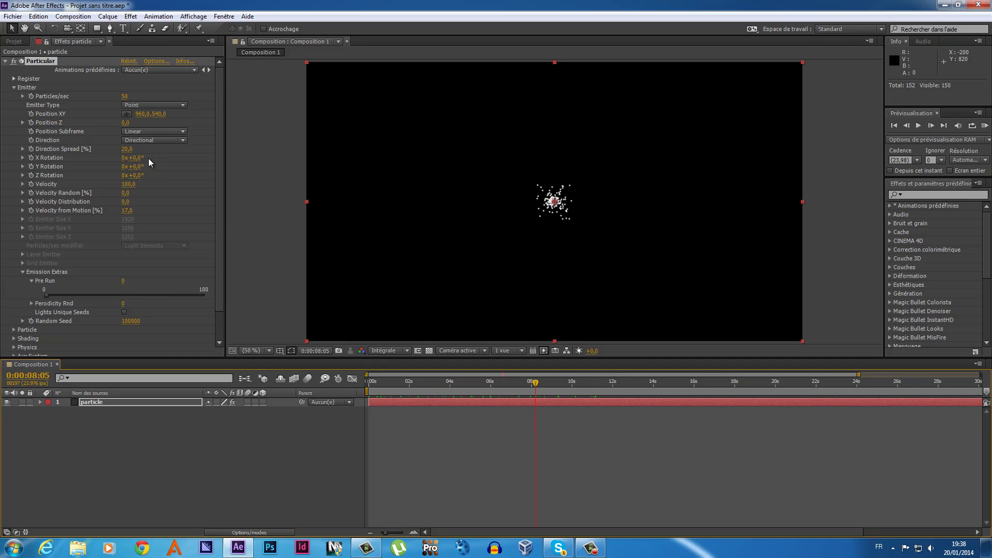
pyautogui.moveTo(538, 383); pyautogui.dragTo(501, 382)
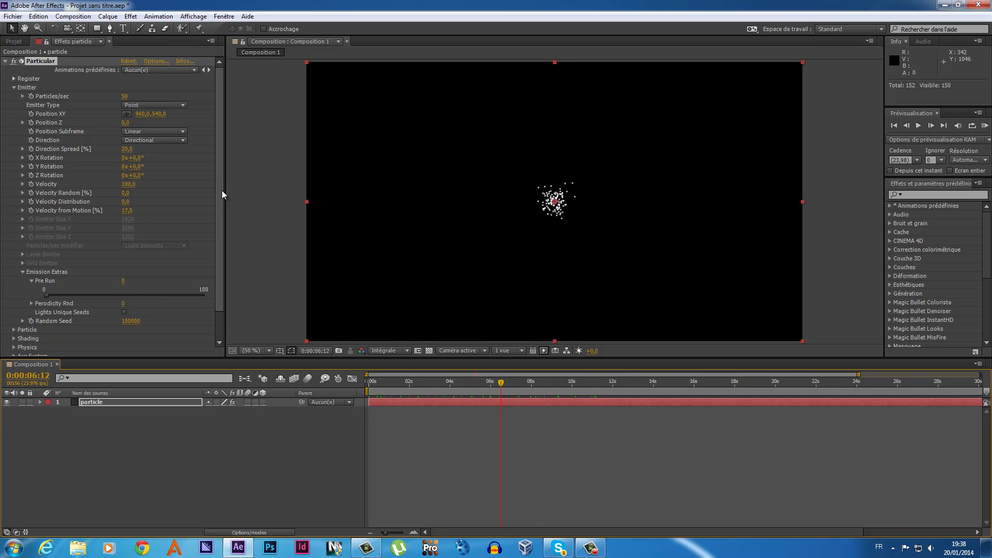
pyautogui.click(181, 140)
pyautogui.click(166, 151)
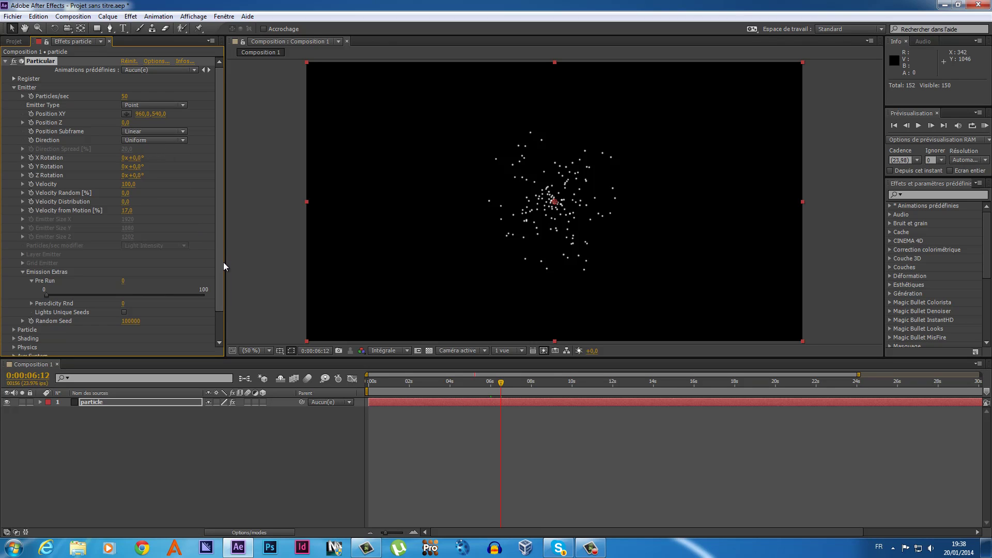
pyautogui.scroll(-3, 223, 262)
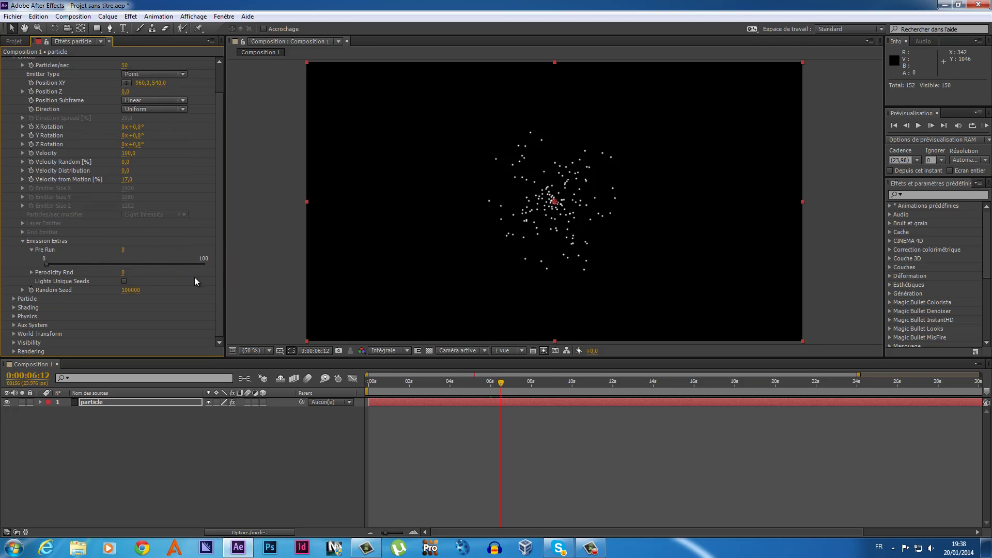
# - Set Particles/sec to 100, keeping the emitter type as Point
pyautogui.click(23, 242)
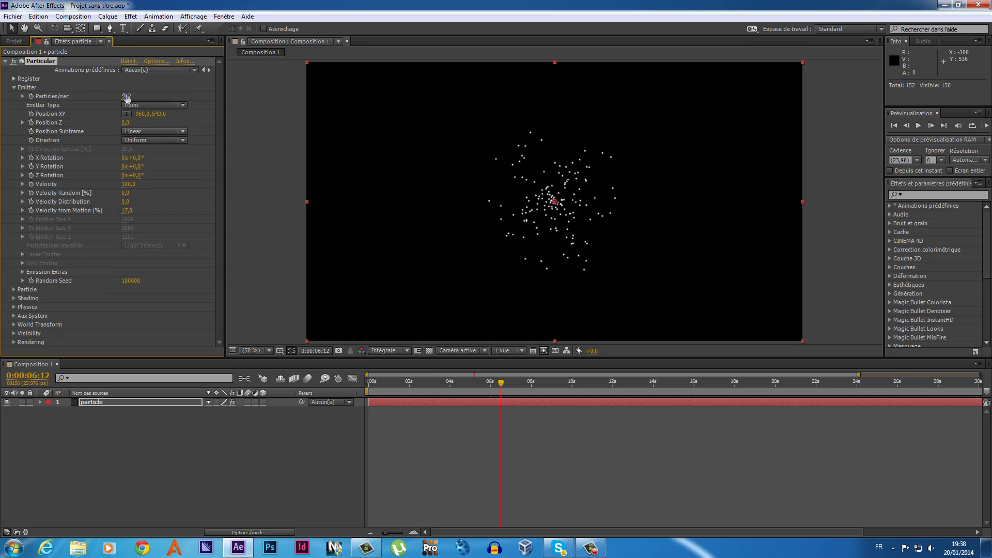
pyautogui.moveTo(127, 97); pyautogui.dragTo(133, 96)
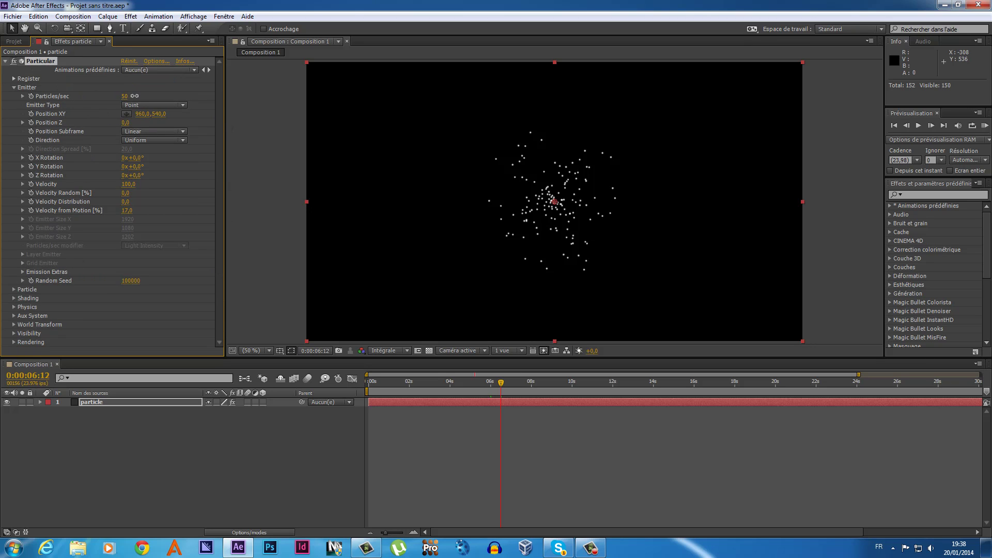
pyautogui.click(130, 96)
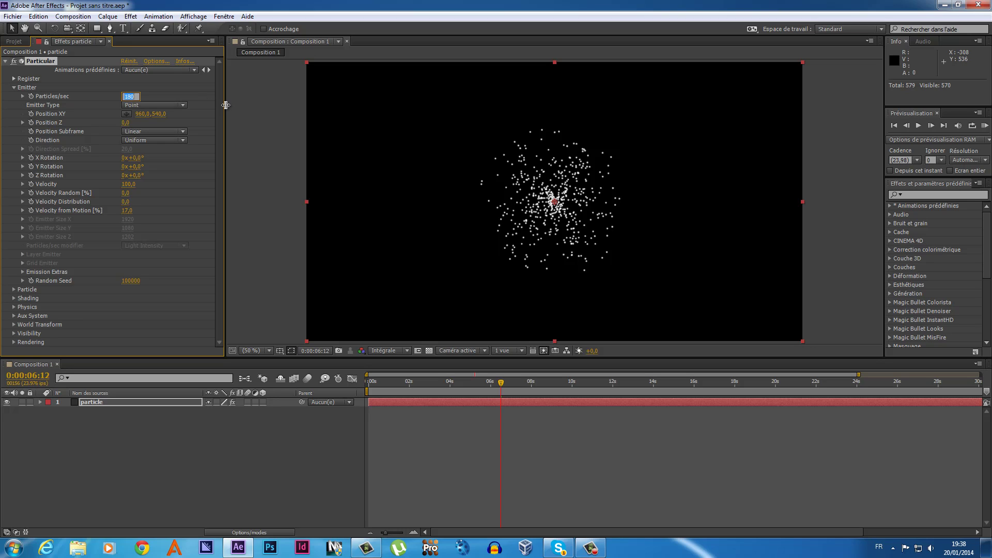
pyautogui.write('0')
pyautogui.press('Return')
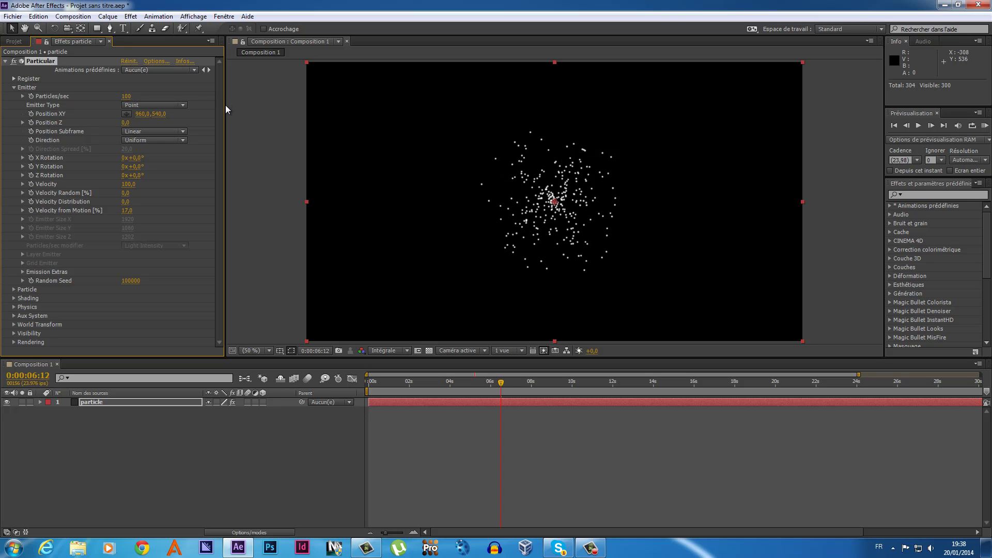
pyautogui.click(183, 105)
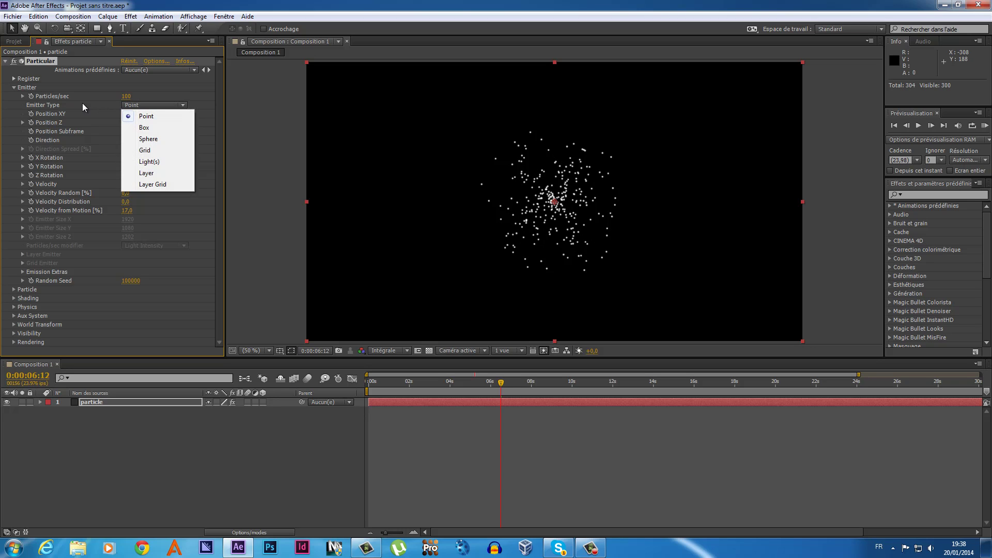
pyautogui.click(222, 109)
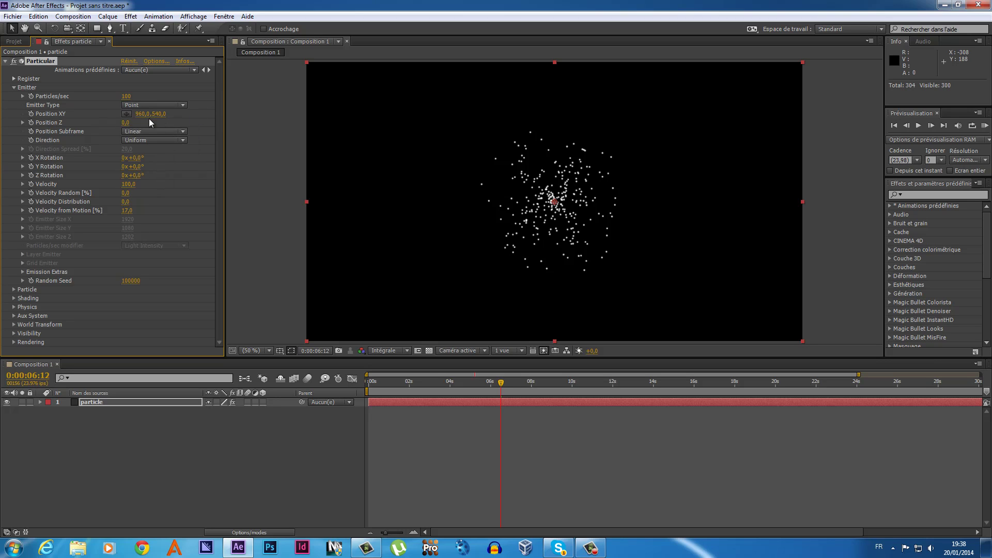
# - Place the emitter at Position XY 1385, 372 on the right and push it back in depth
pyautogui.click(126, 114)
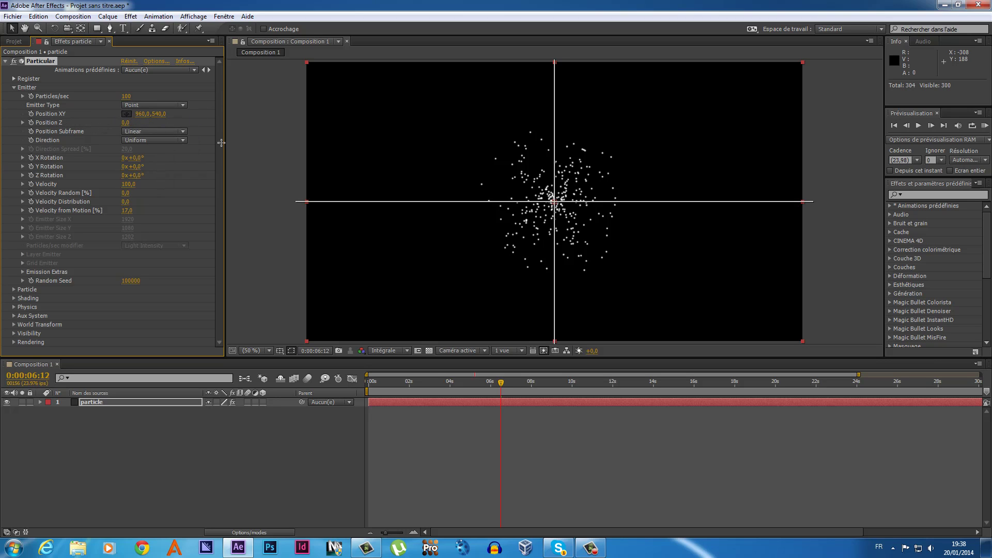
pyautogui.click(399, 117)
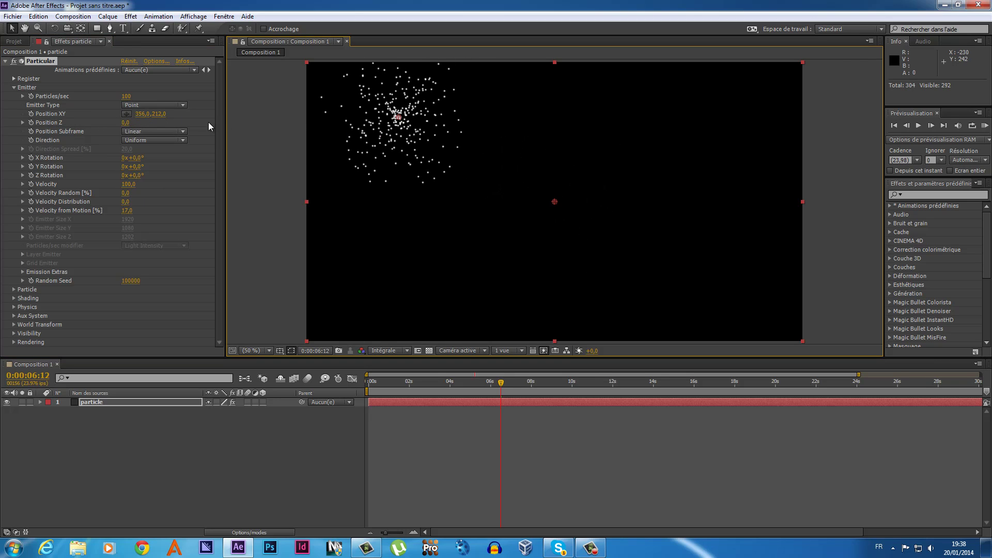
pyautogui.click(127, 114)
pyautogui.click(663, 158)
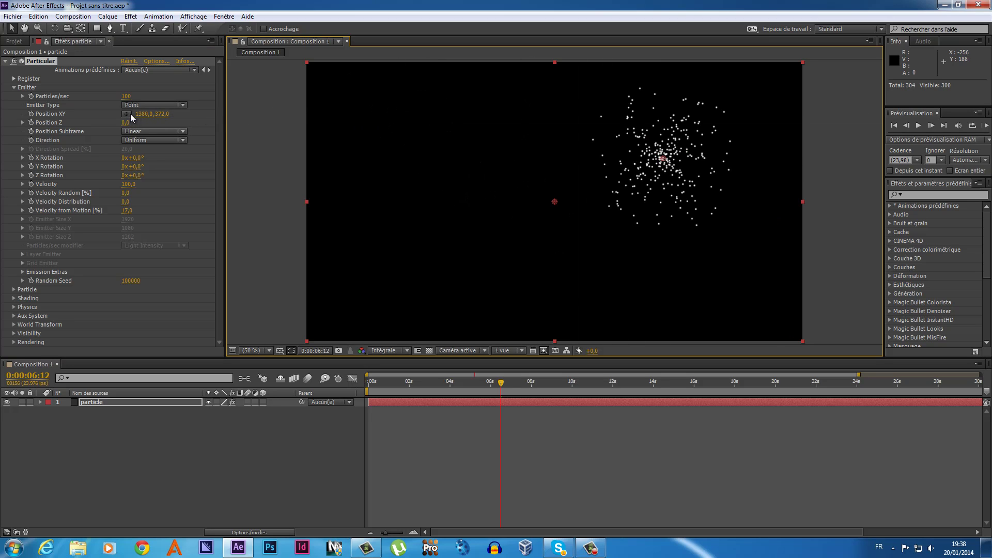
pyautogui.moveTo(143, 114); pyautogui.dragTo(148, 118)
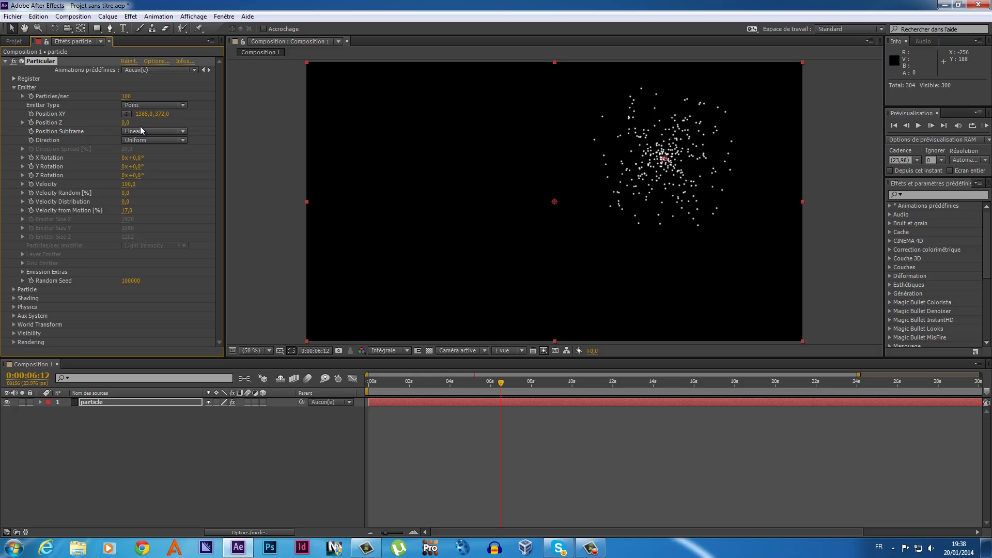
pyautogui.moveTo(126, 123)
pyautogui.mouseDown()
pyautogui.moveTo(653, 69)
pyautogui.moveTo(170, 144)
pyautogui.mouseUp()
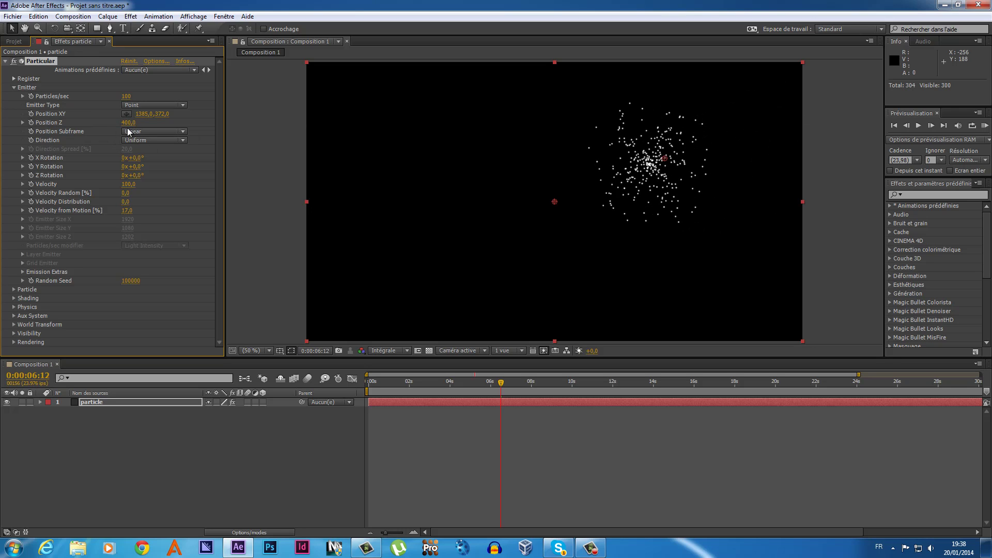
# - Keyframe the emitter's Position Z over time, reaching a depth of 2275
pyautogui.moveTo(502, 381); pyautogui.dragTo(505, 382)
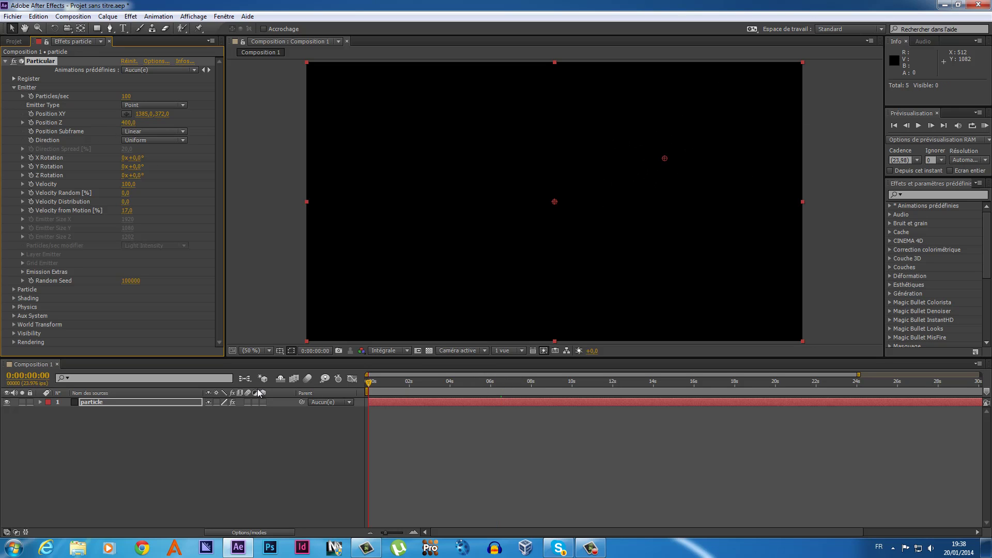
pyautogui.click(31, 123)
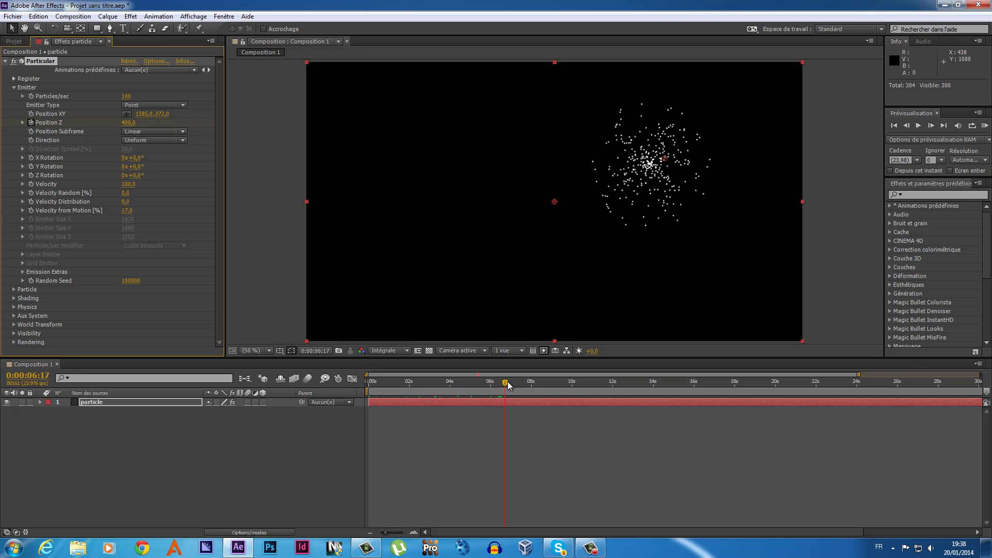
pyautogui.moveTo(507, 382); pyautogui.dragTo(714, 381)
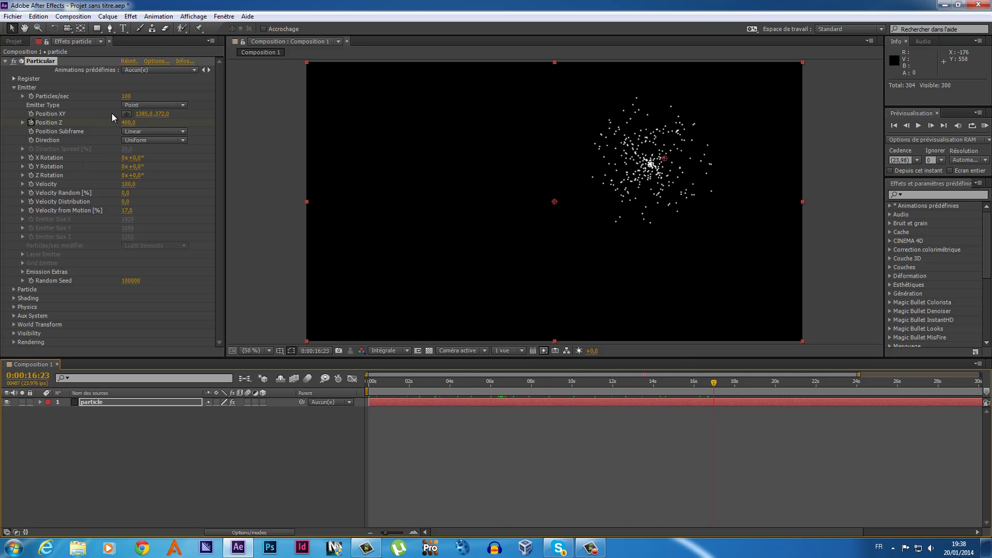
pyautogui.moveTo(128, 122); pyautogui.dragTo(655, 95)
pyautogui.moveTo(713, 383); pyautogui.dragTo(542, 401)
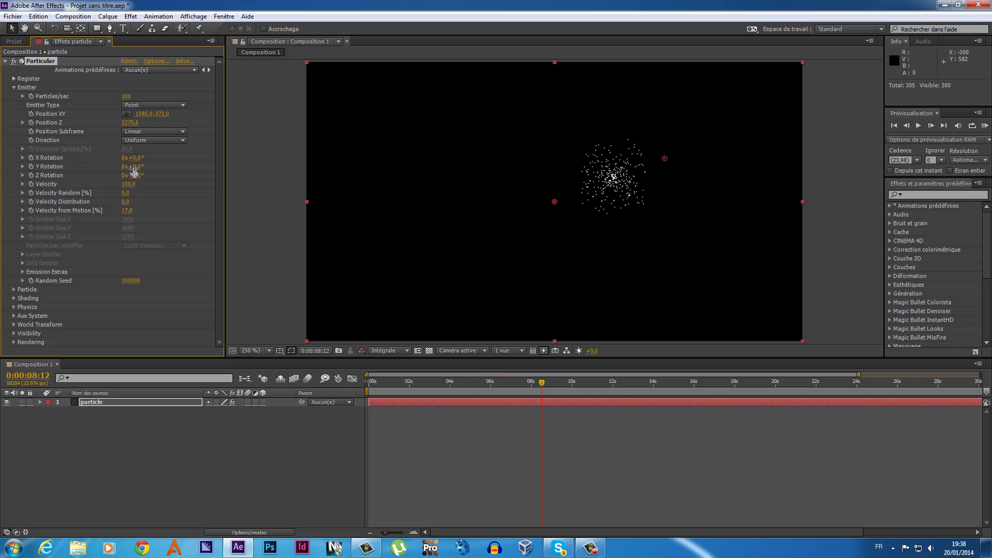
pyautogui.click(15, 88)
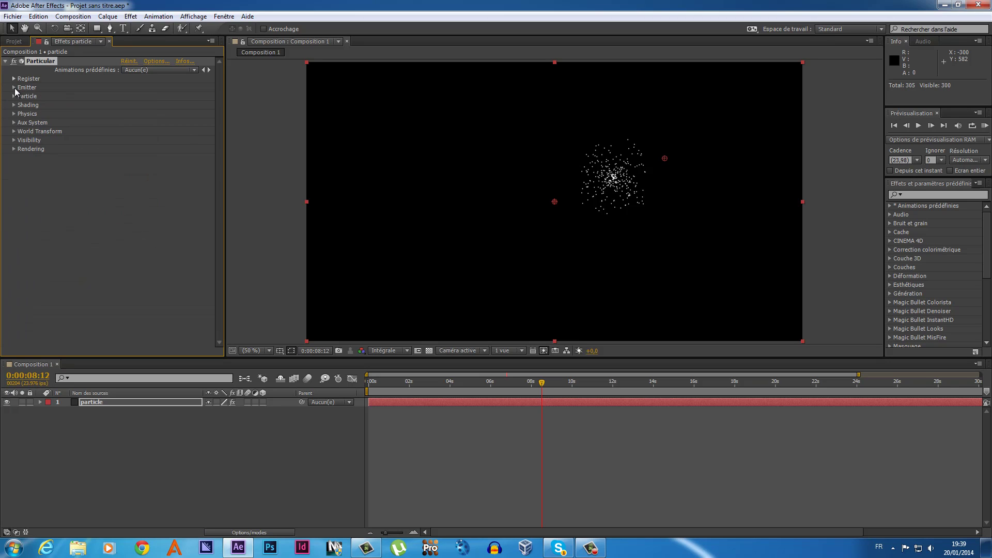
pyautogui.click(14, 96)
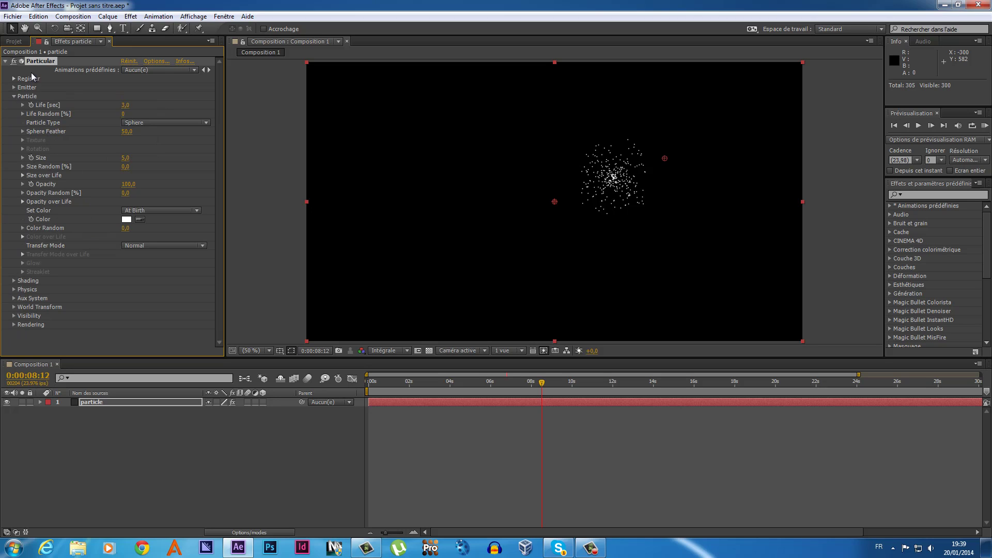
# - Lengthen particle Life to about 9.3 seconds and preview the particles between roughly 7 and 13 seconds
pyautogui.moveTo(125, 105); pyautogui.dragTo(166, 110)
pyautogui.moveTo(542, 383); pyautogui.dragTo(574, 383)
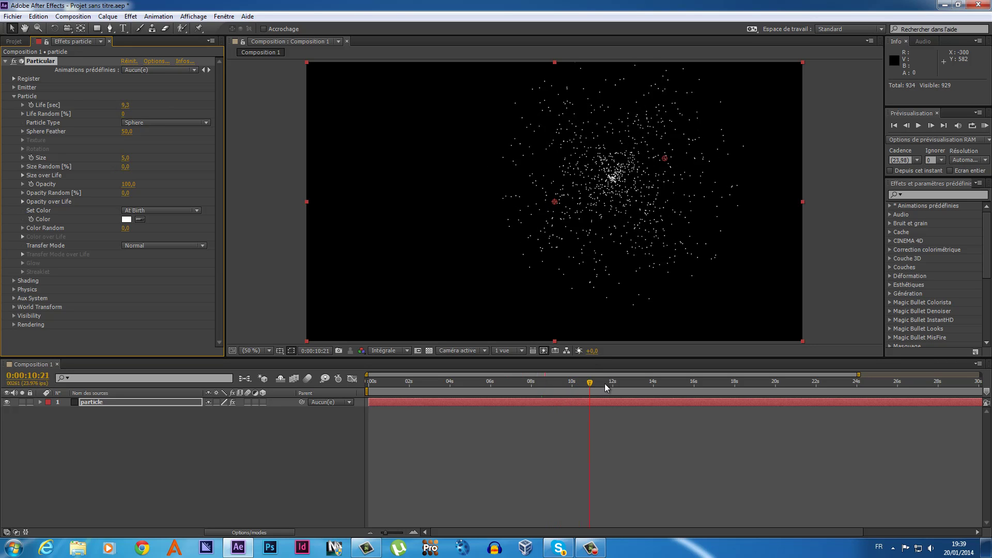
pyautogui.click(511, 395)
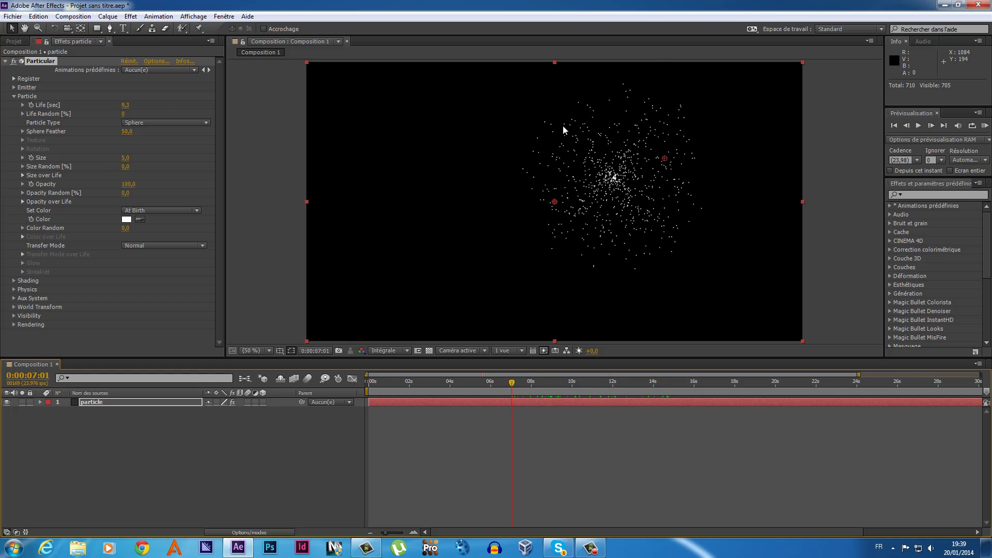
pyautogui.moveTo(507, 383); pyautogui.dragTo(532, 393)
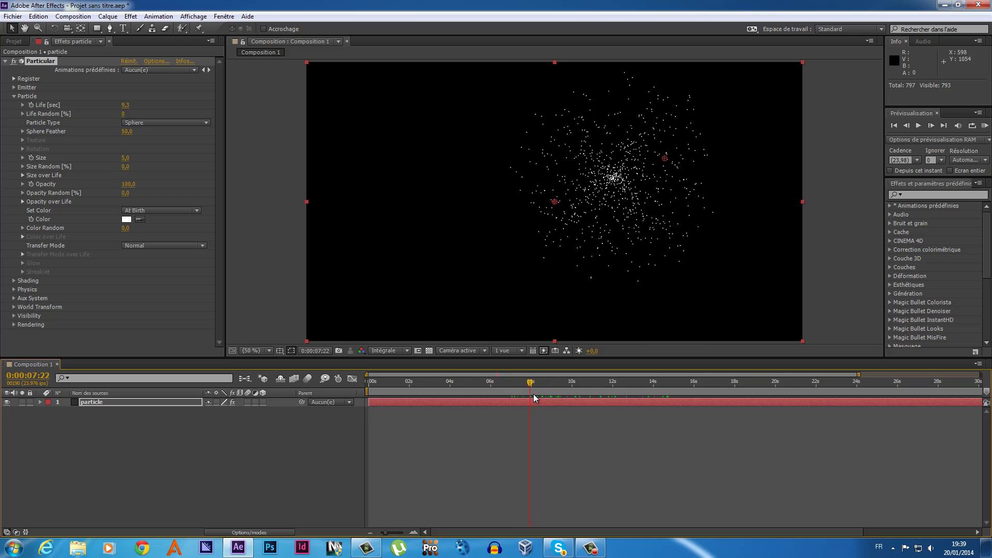
pyautogui.moveTo(531, 393)
pyautogui.mouseDown()
pyautogui.moveTo(568, 394)
pyautogui.moveTo(531, 393)
pyautogui.mouseUp()
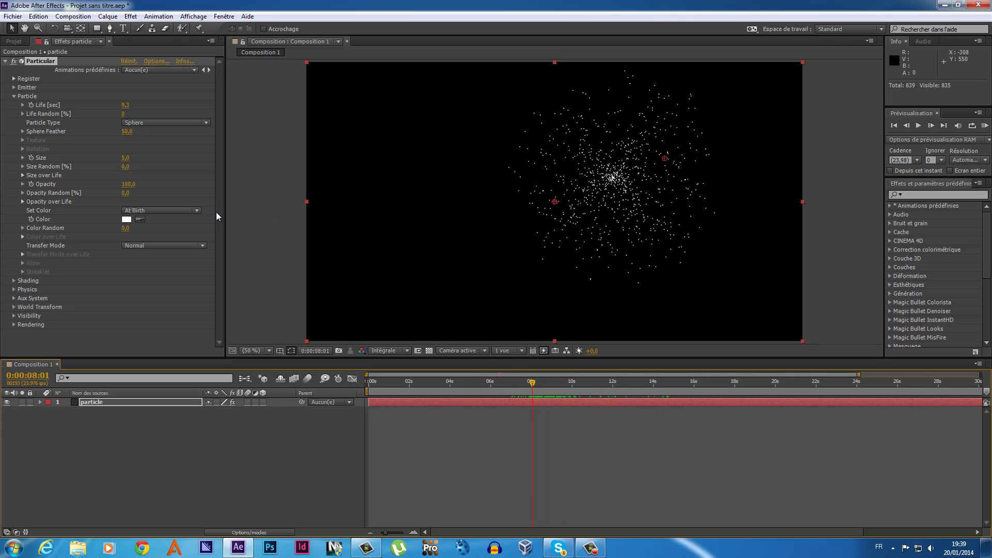
pyautogui.moveTo(532, 386); pyautogui.dragTo(567, 387)
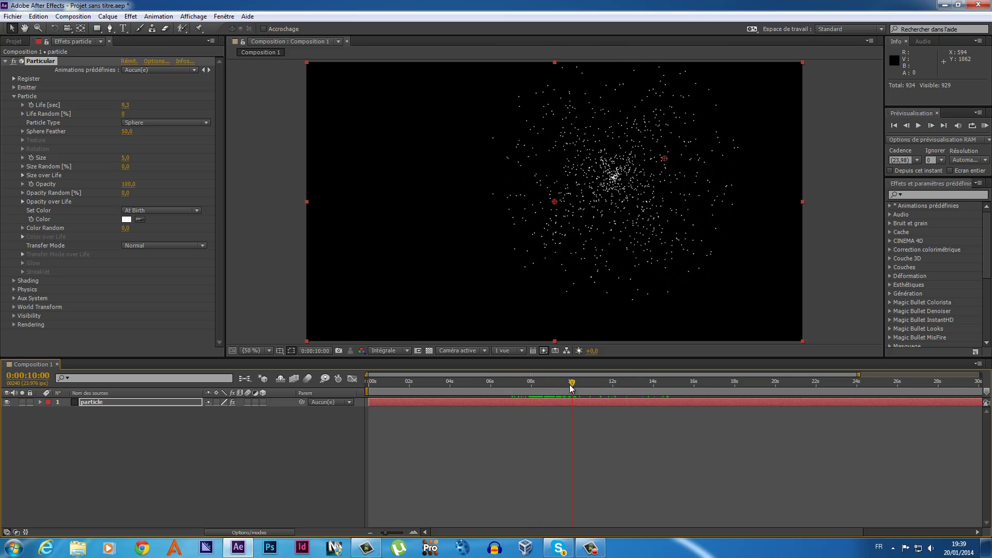
pyautogui.moveTo(567, 387)
pyautogui.mouseDown()
pyautogui.moveTo(532, 393)
pyautogui.moveTo(563, 390)
pyautogui.moveTo(546, 393)
pyautogui.mouseUp()
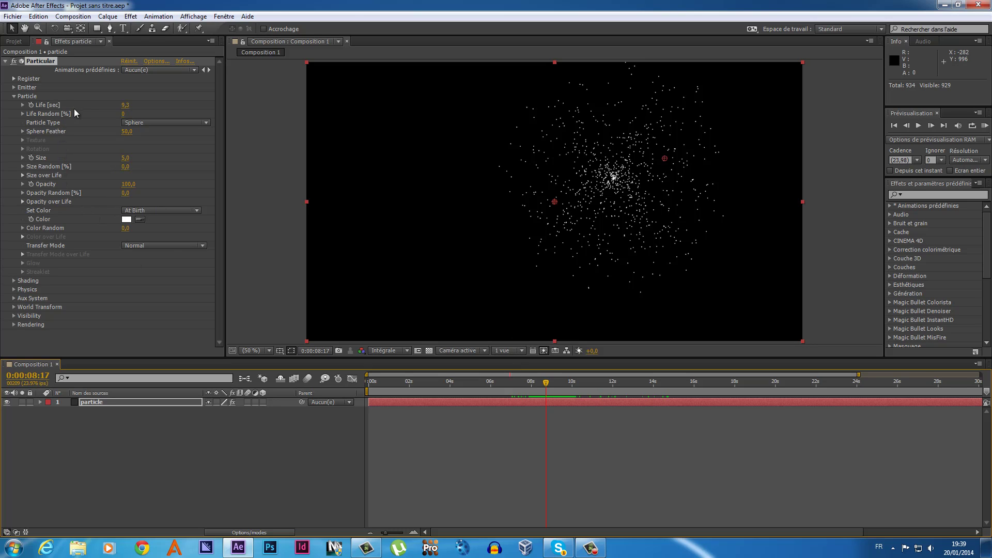
# - Set particle Life to 5 seconds and raise Life Random to 63%
pyautogui.click(126, 105)
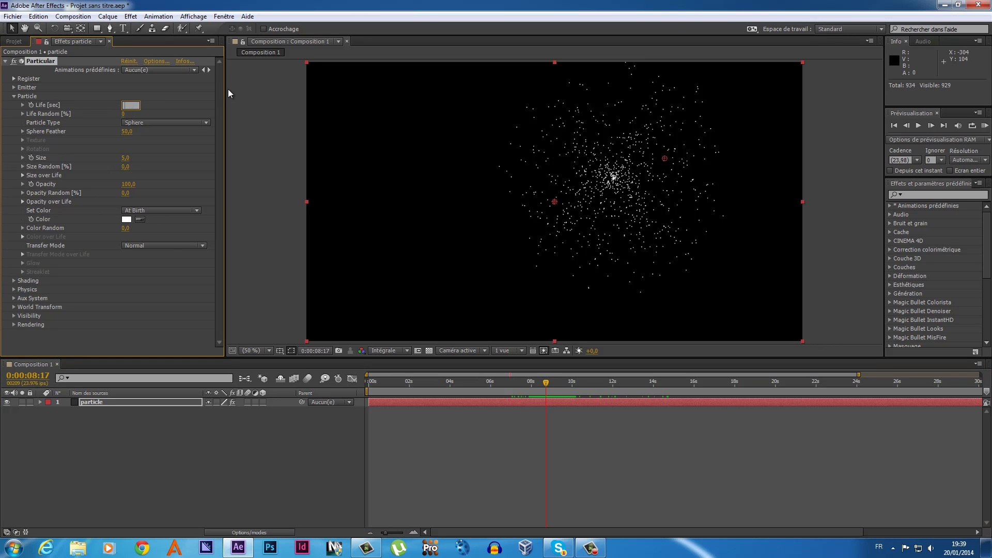
pyautogui.write('3')
pyautogui.press('Return')
pyautogui.click(126, 105)
pyautogui.write('5')
pyautogui.press('Return')
pyautogui.moveTo(124, 114)
pyautogui.mouseDown()
pyautogui.moveTo(171, 113)
pyautogui.moveTo(136, 122)
pyautogui.mouseUp()
# - Try the Glow Sphere (No DOF) particle type, then revert to Sphere
pyautogui.click(163, 122)
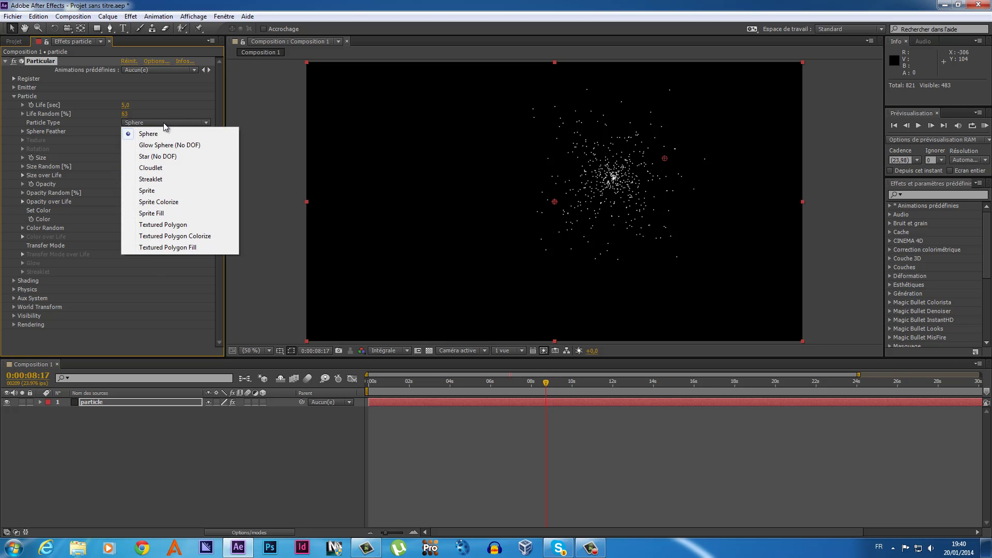
pyautogui.click(164, 145)
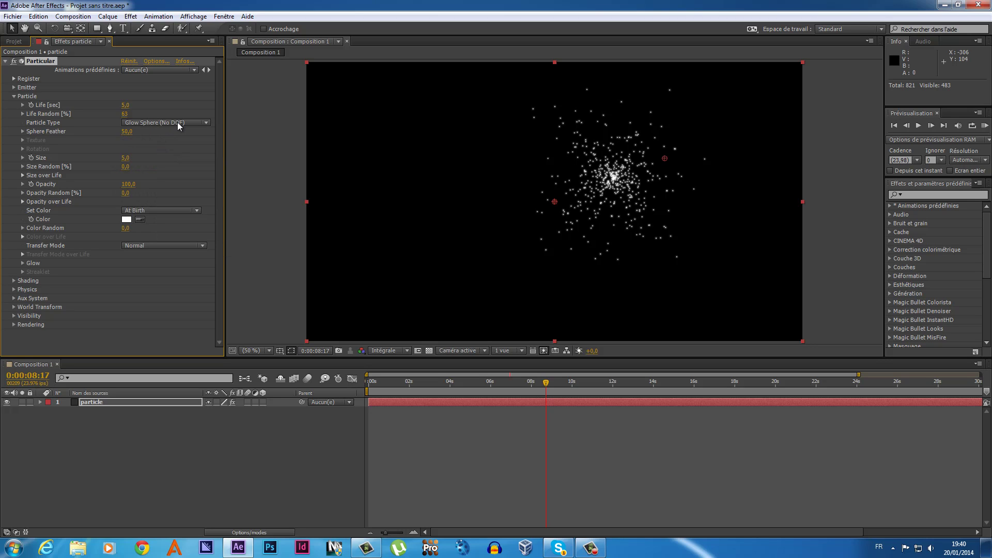
pyautogui.click(178, 122)
pyautogui.click(163, 135)
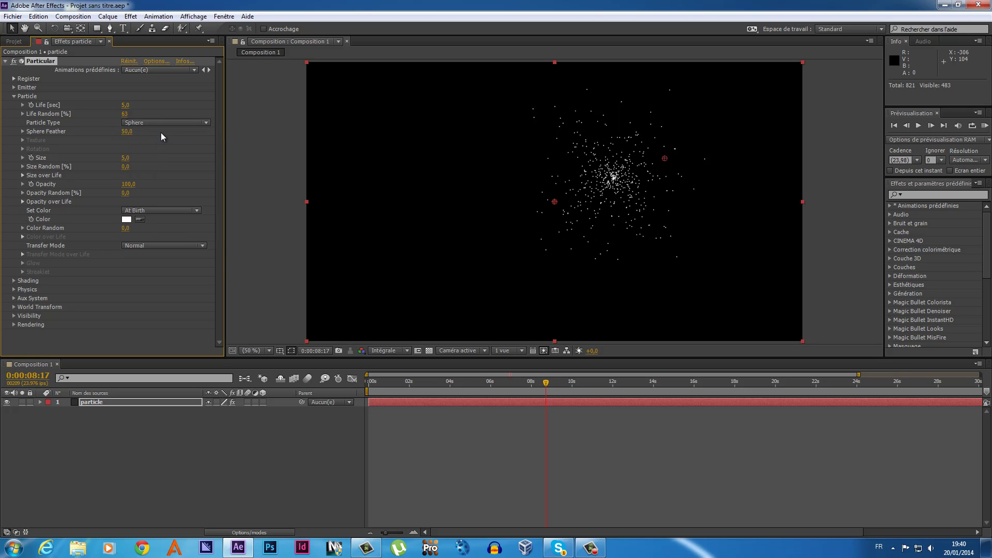
# - Find 'lueur' in Effects & Presets and apply Lueur diffuse to the particle layer
pyautogui.click(915, 194)
pyautogui.write('lueur')
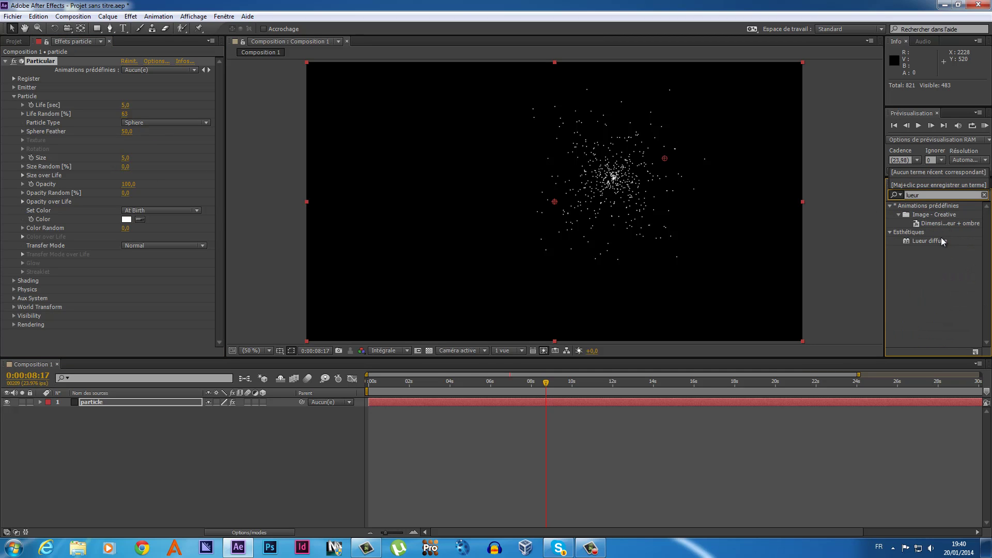
pyautogui.moveTo(944, 241); pyautogui.dragTo(683, 211)
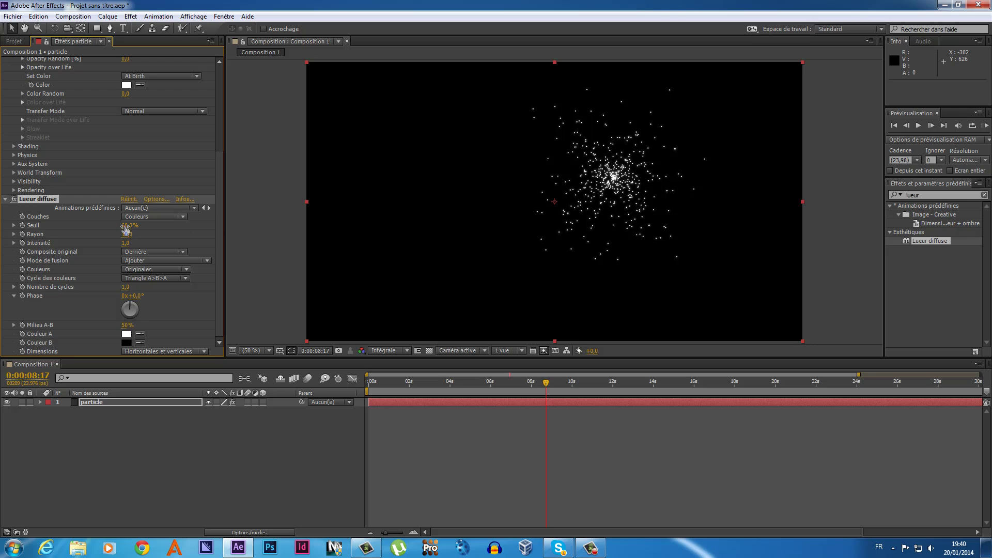
# - Widen the glow Rayon to 20 and rotate its Phase to about 91.9°
pyautogui.moveTo(127, 234)
pyautogui.mouseDown()
pyautogui.moveTo(168, 224)
pyautogui.moveTo(148, 241)
pyautogui.moveTo(335, 234)
pyautogui.moveTo(248, 246)
pyautogui.mouseUp()
pyautogui.click(192, 209)
pyautogui.click(200, 303)
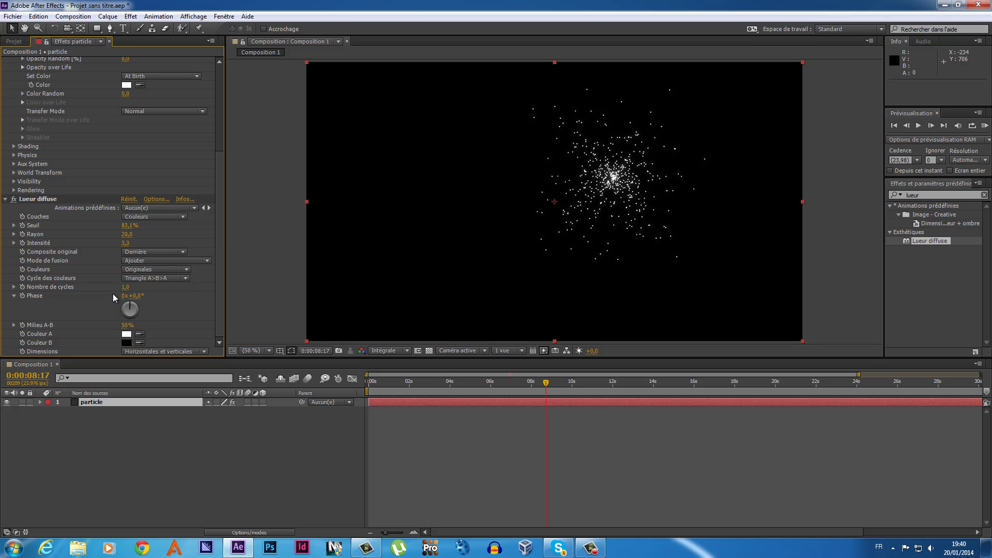
pyautogui.moveTo(129, 304); pyautogui.dragTo(135, 307)
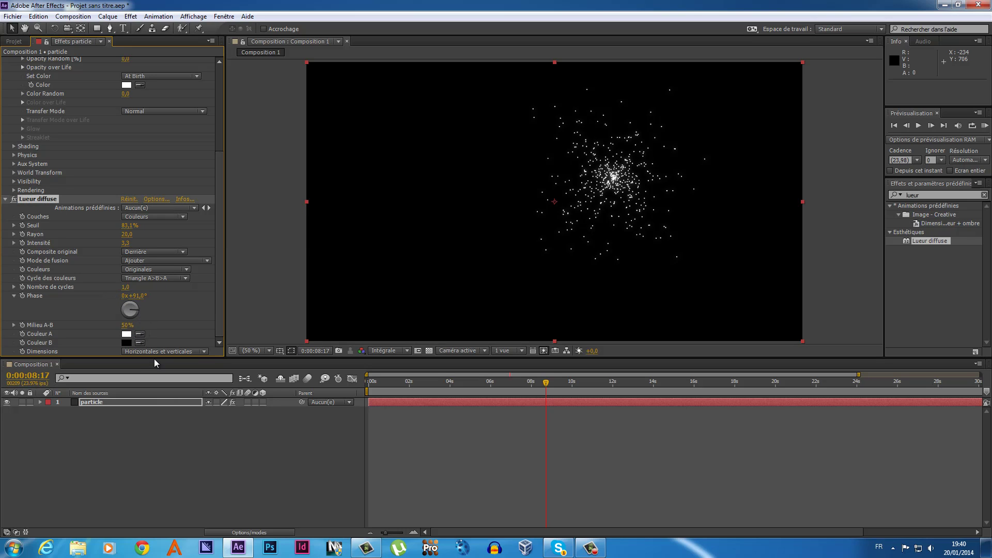
# - Set both glow colours, Couleur A and Couleur B, to pure red FF0000
pyautogui.click(126, 334)
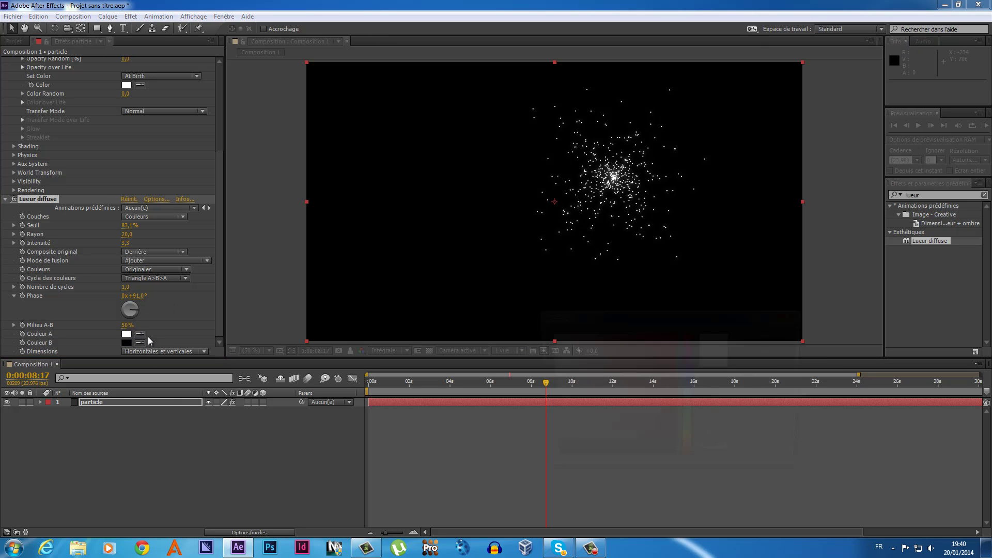
pyautogui.moveTo(566, 386); pyautogui.dragTo(677, 332)
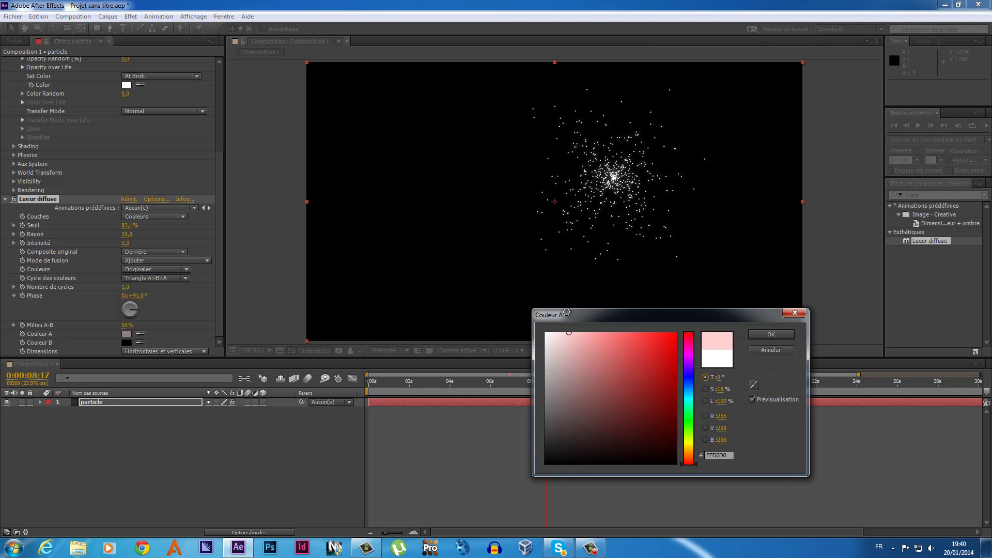
pyautogui.click(767, 336)
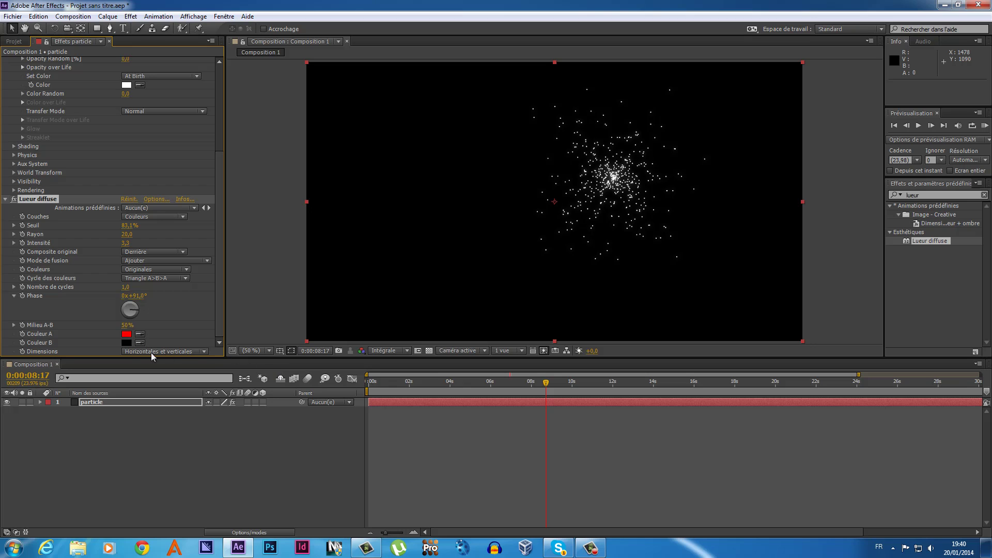
pyautogui.click(126, 343)
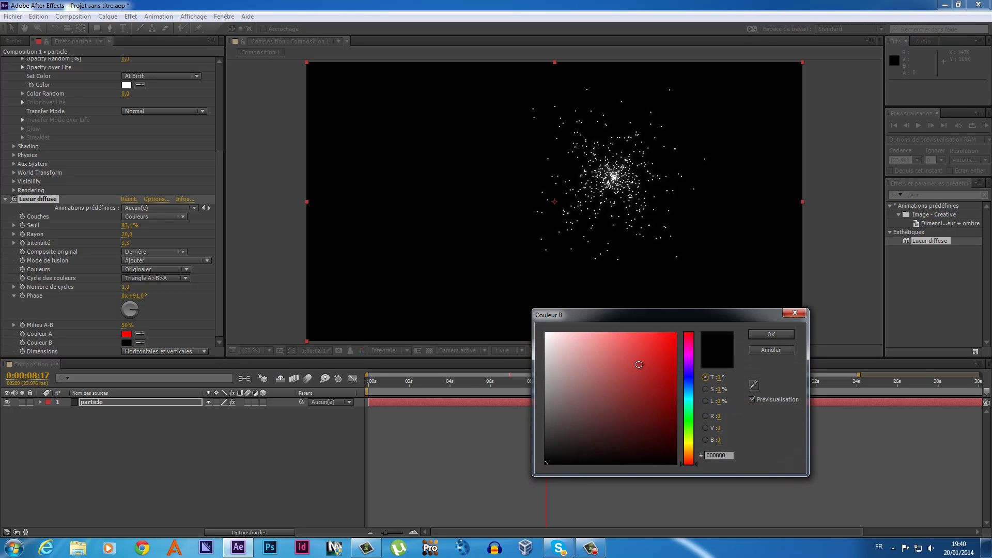
pyautogui.moveTo(630, 368); pyautogui.dragTo(656, 343)
pyautogui.click(771, 334)
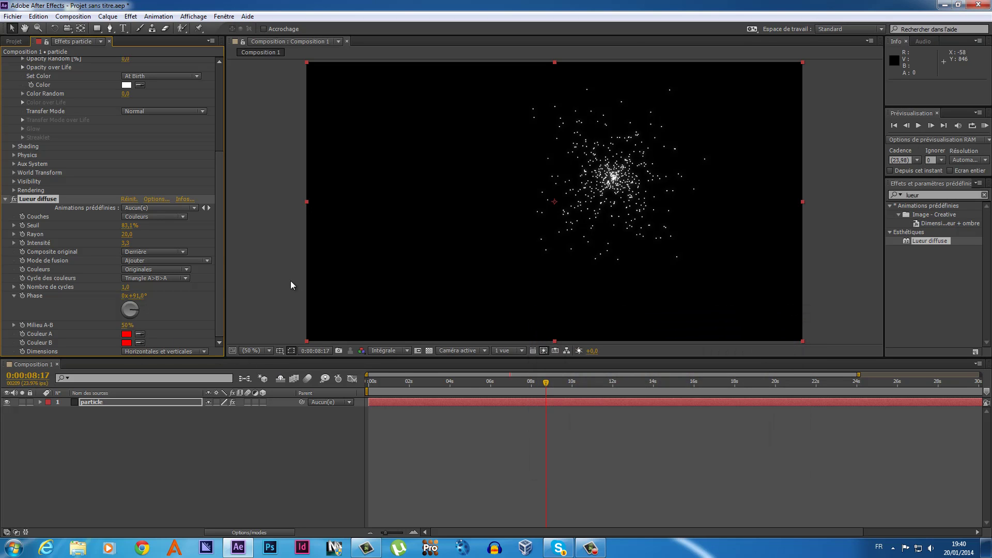
# - Base the glow on Alpha and lower its Seuil to 25.9%, previewing the red glow
pyautogui.click(171, 217)
pyautogui.click(169, 225)
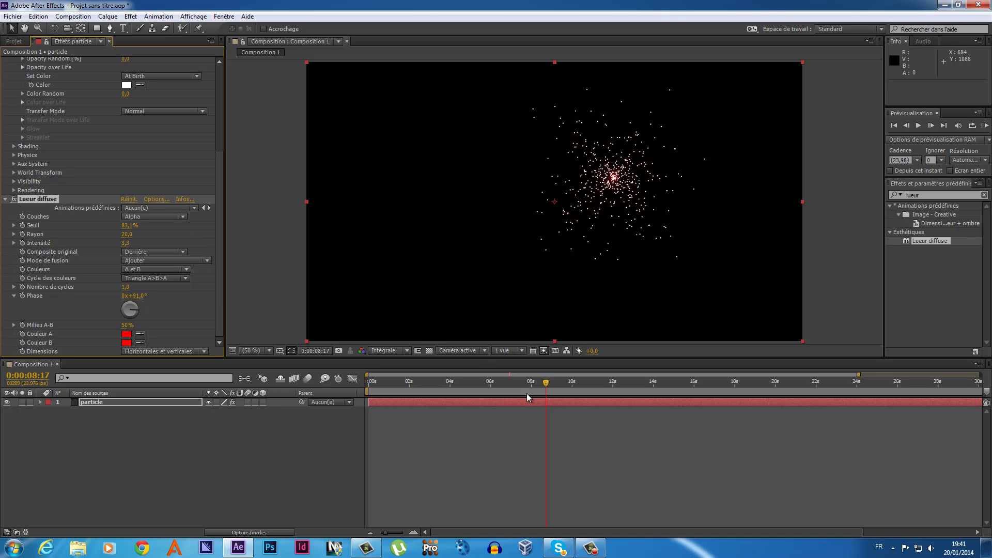
pyautogui.moveTo(547, 384)
pyautogui.mouseDown()
pyautogui.moveTo(658, 380)
pyautogui.moveTo(457, 382)
pyautogui.mouseUp()
pyautogui.moveTo(135, 229)
pyautogui.mouseDown()
pyautogui.moveTo(189, 233)
pyautogui.moveTo(155, 247)
pyautogui.moveTo(164, 246)
pyautogui.mouseUp()
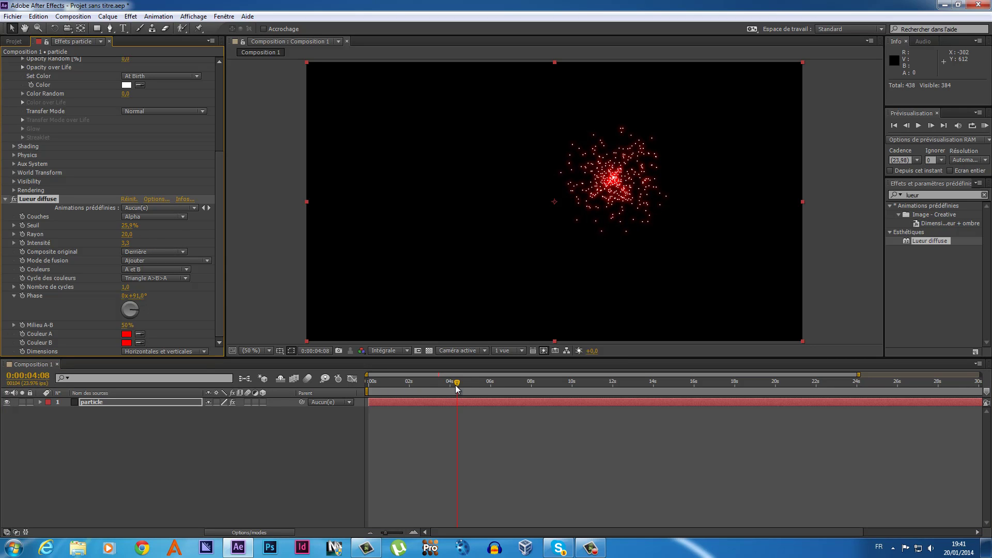
pyautogui.moveTo(457, 385); pyautogui.dragTo(529, 385)
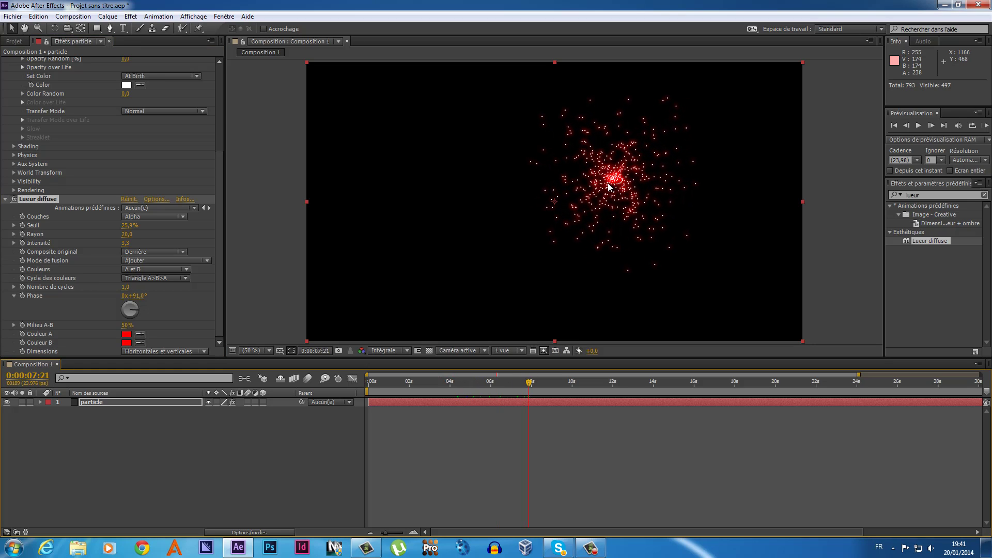
pyautogui.click(46, 200)
# - Delete the Lueur diffuse glow, briefly try Glow Sphere, and keep the Sphere particle type
pyautogui.press('Delete')
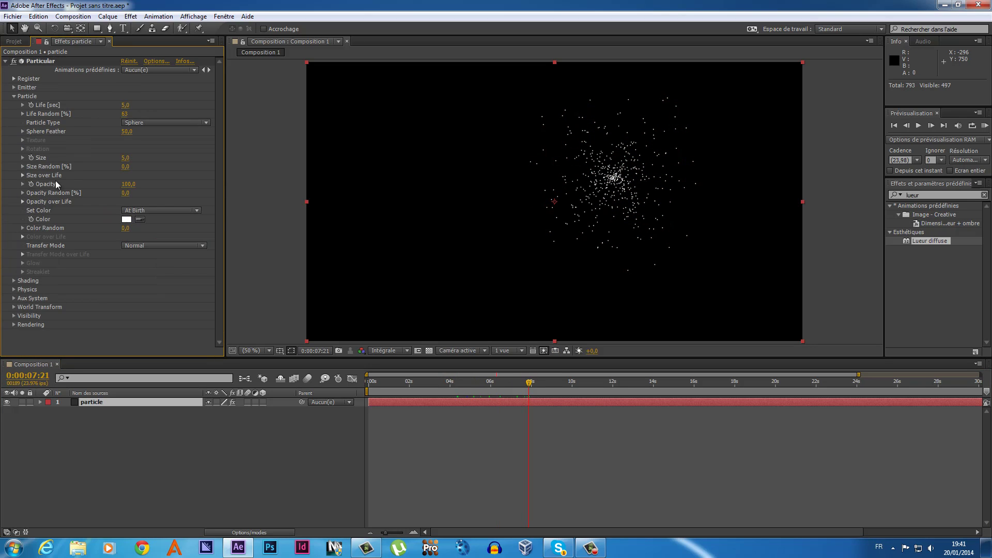
pyautogui.click(171, 124)
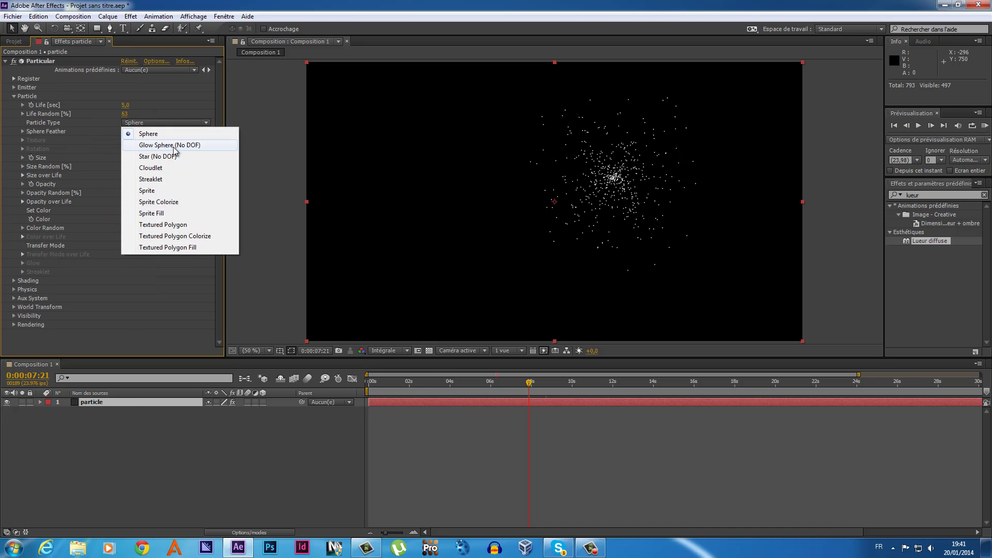
pyautogui.click(175, 148)
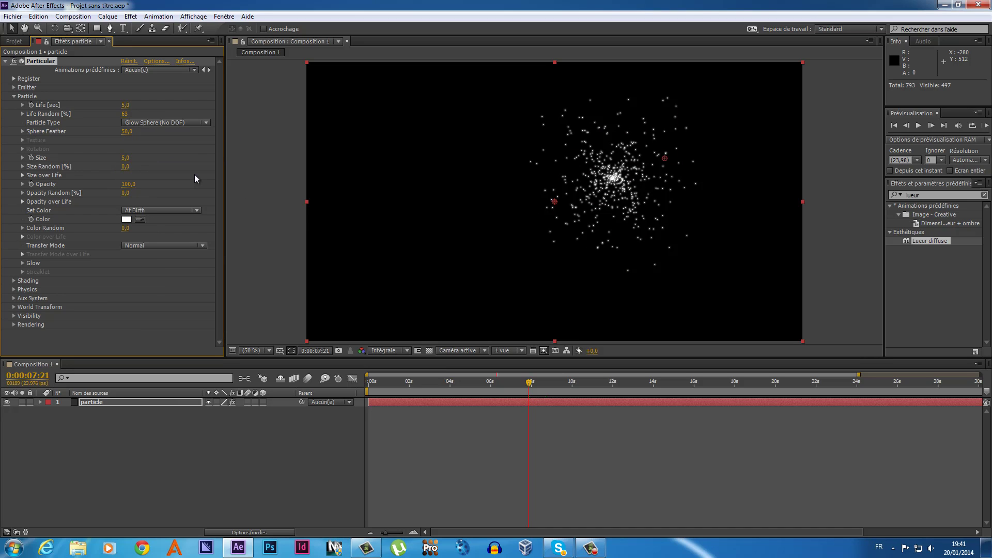
pyautogui.click(196, 124)
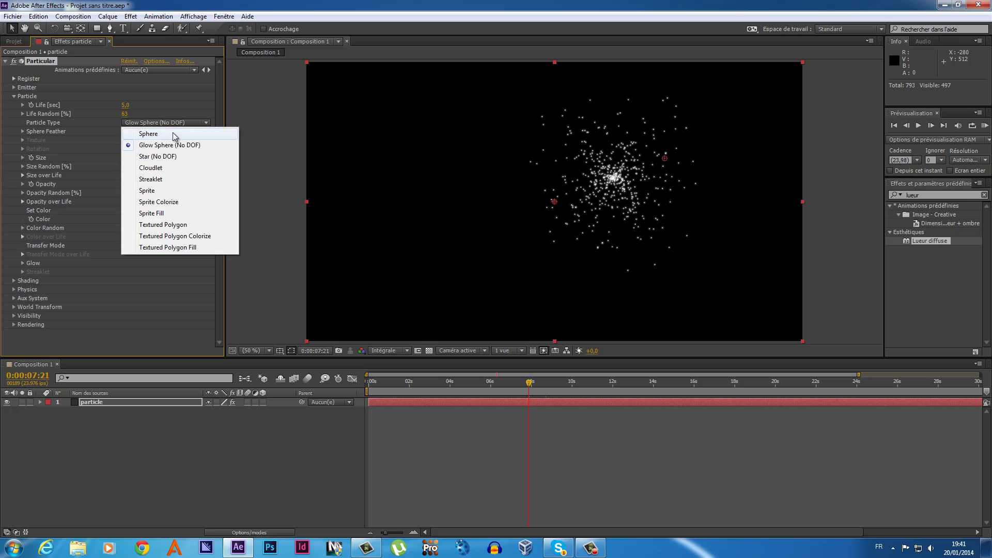
pyautogui.click(173, 131)
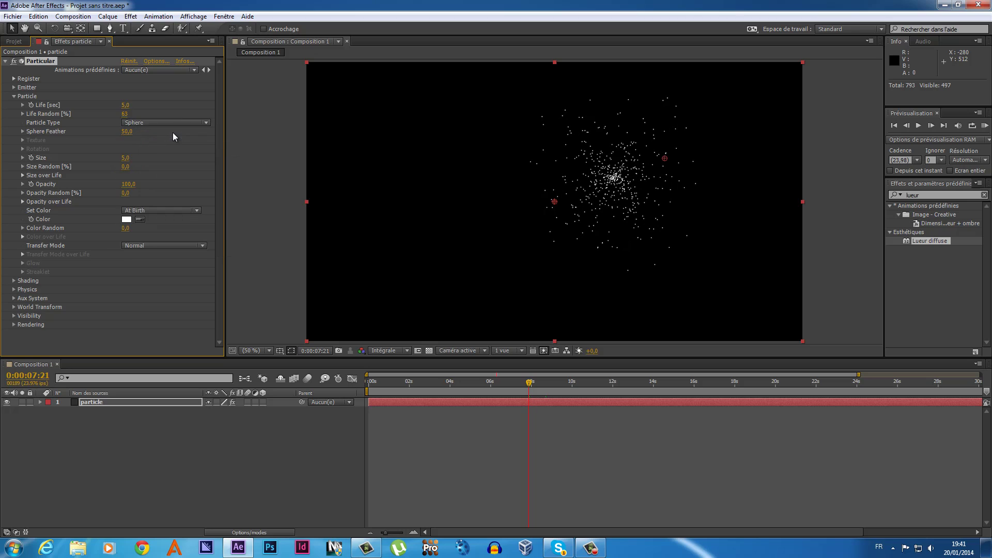
# - Enlarge the particles to size 21 and zoom the viewer in on a later frame
pyautogui.click(23, 132)
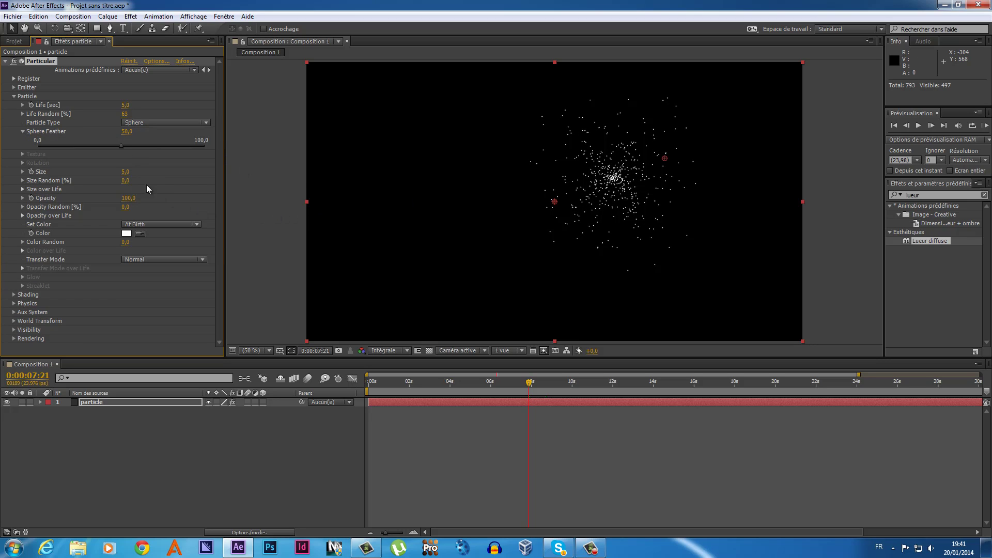
pyautogui.moveTo(125, 176); pyautogui.dragTo(135, 174)
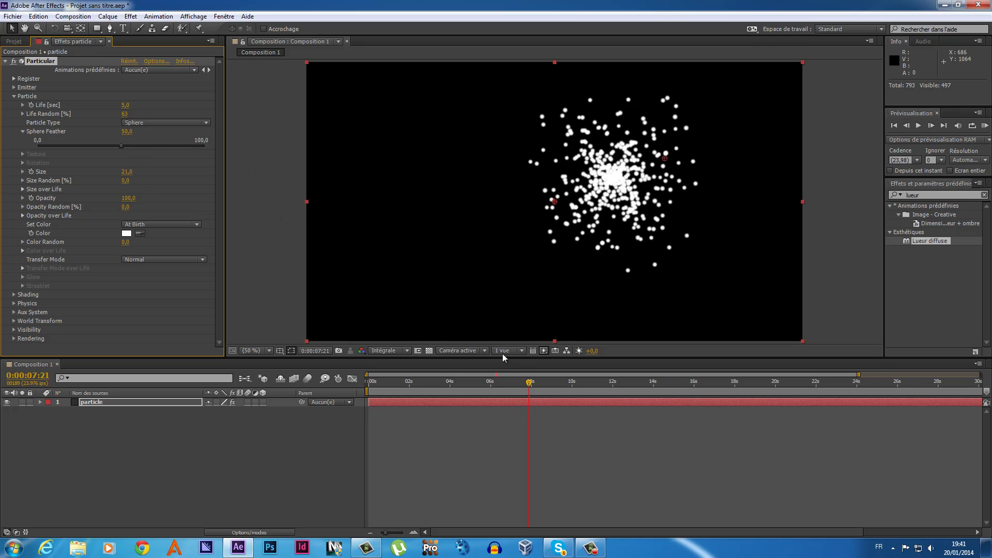
pyautogui.moveTo(529, 383); pyautogui.dragTo(541, 384)
pyautogui.press('.')
pyautogui.press('.')
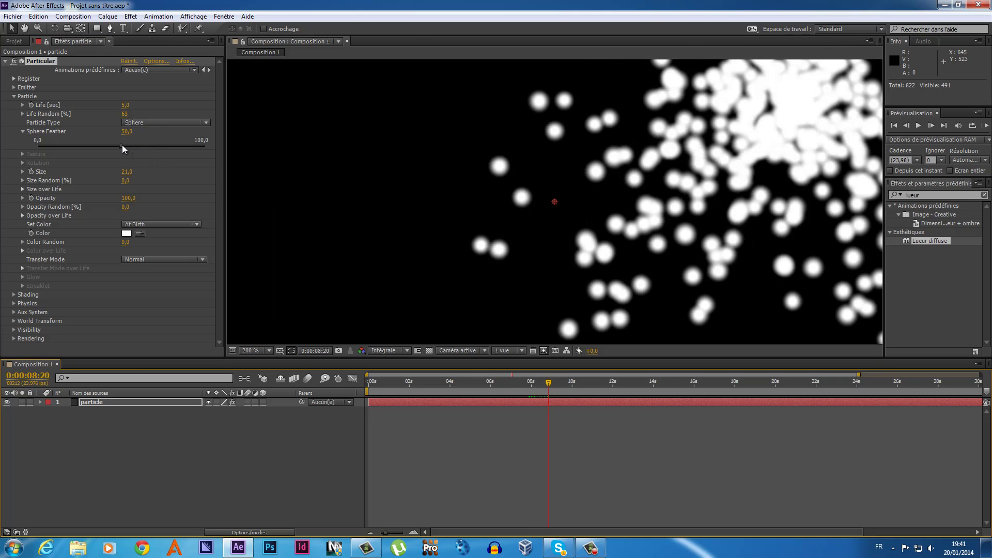
# - Adjust Sphere Feather from hard edges to soft, settling around 50
pyautogui.moveTo(49, 145); pyautogui.dragTo(32, 145)
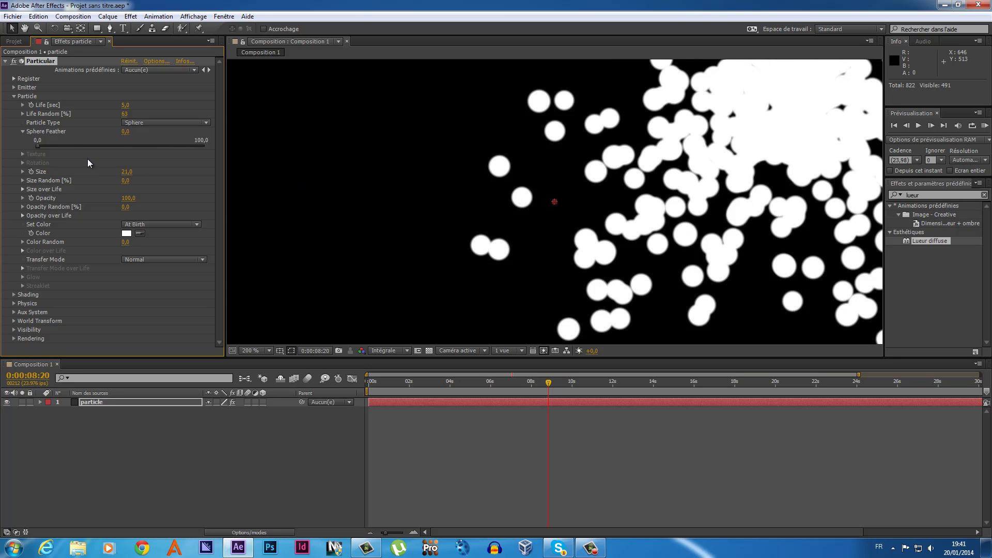
pyautogui.moveTo(38, 145)
pyautogui.mouseDown()
pyautogui.moveTo(183, 148)
pyautogui.moveTo(131, 153)
pyautogui.mouseUp()
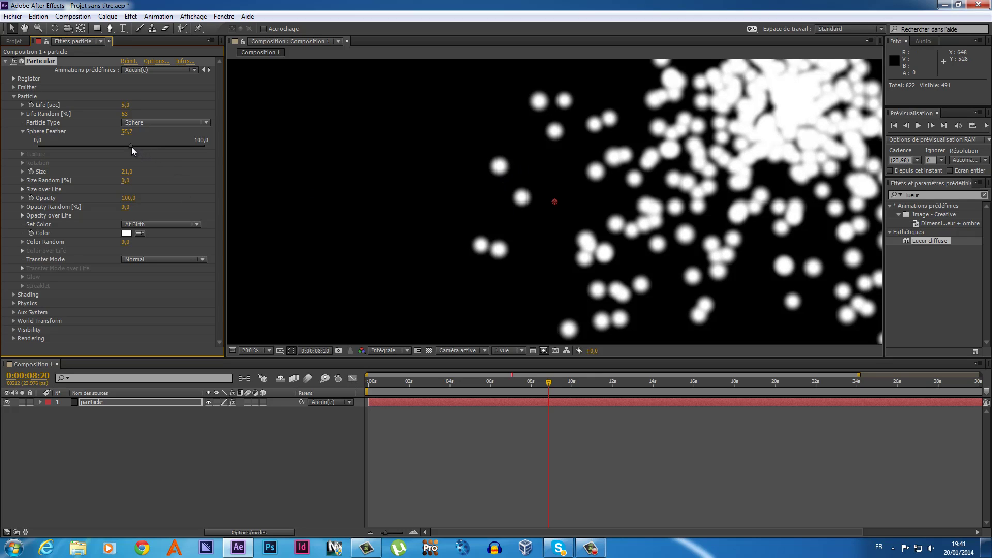
pyautogui.moveTo(26, 147); pyautogui.dragTo(122, 141)
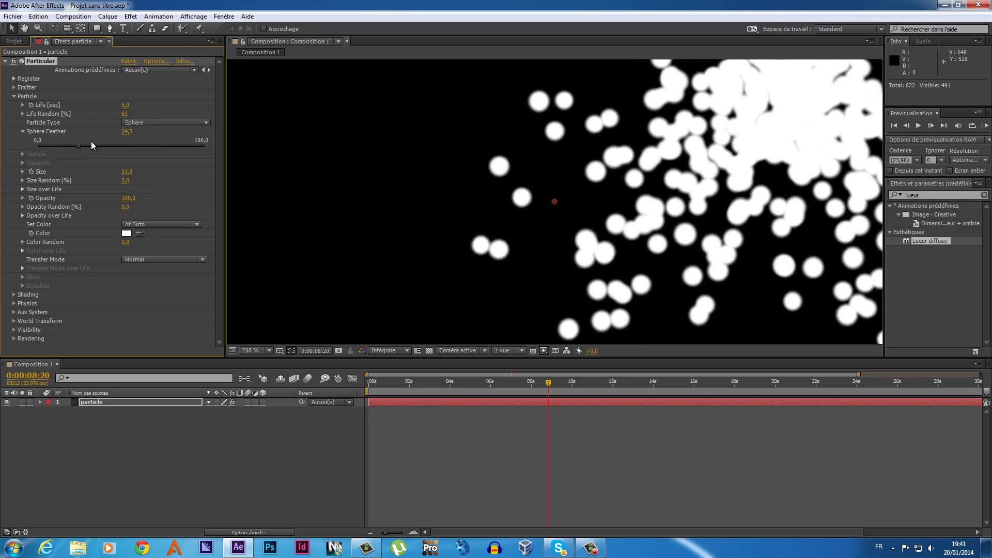
pyautogui.click(122, 142)
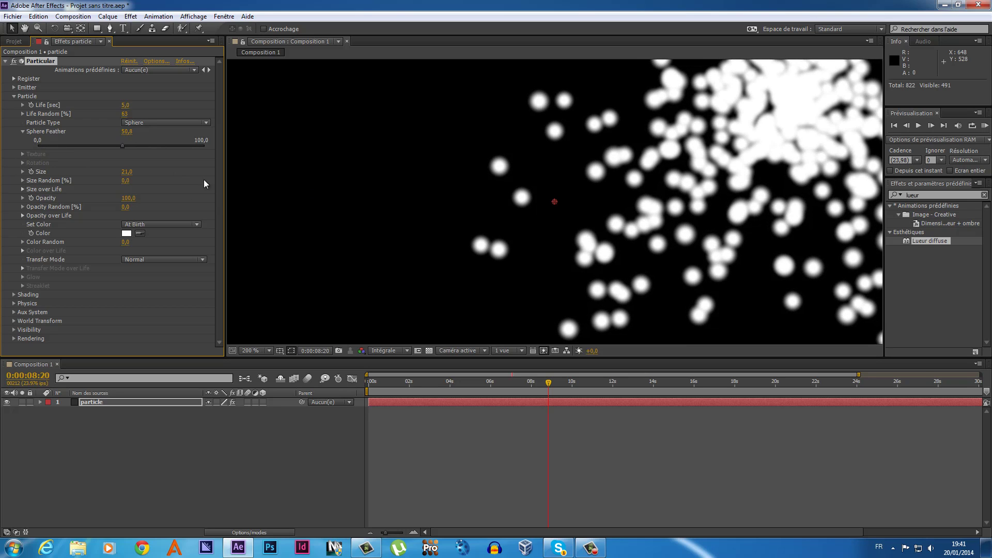
# - Shrink the particle Size back down to 2
pyautogui.click(127, 172)
pyautogui.press('BackSpace')
pyautogui.write('3')
pyautogui.press('Return')
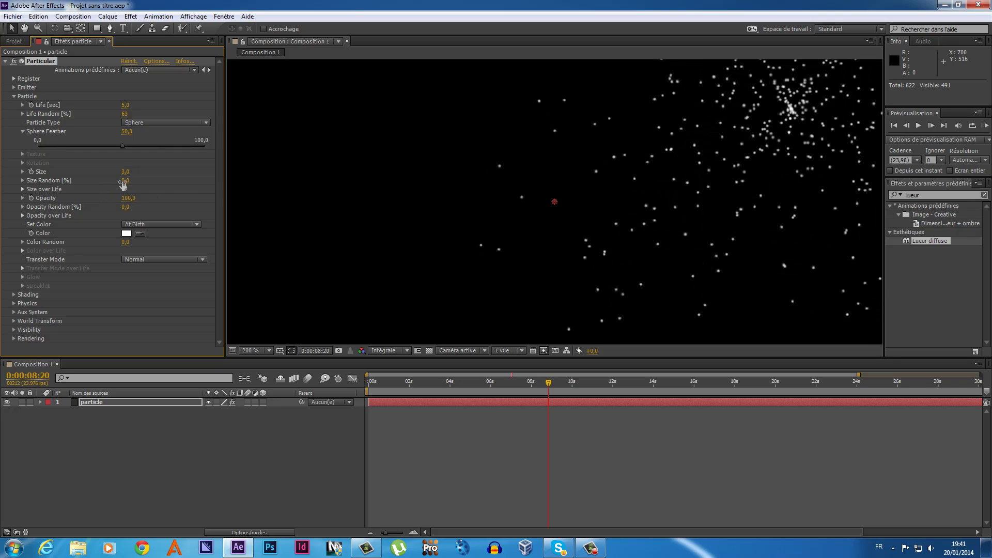
# - Fully randomise particle size and set Opacity to 55 with Opacity Random at 51
pyautogui.moveTo(125, 180); pyautogui.dragTo(267, 170)
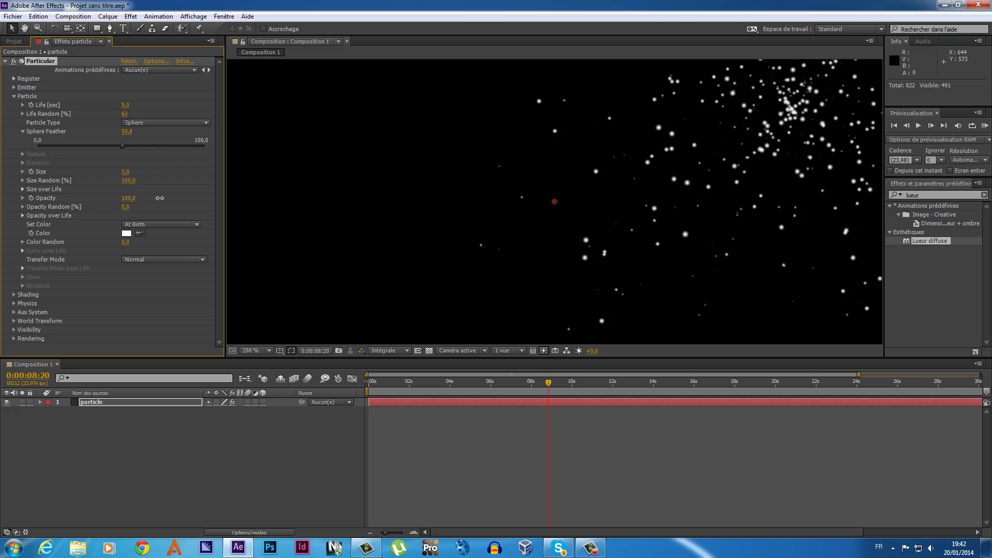
pyautogui.moveTo(194, 197); pyautogui.dragTo(251, 202)
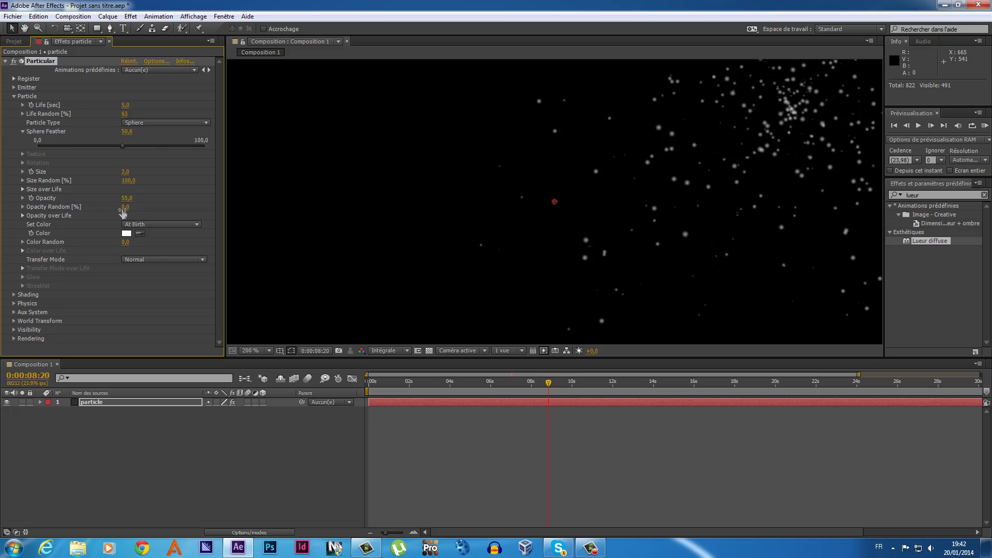
pyautogui.moveTo(125, 207)
pyautogui.mouseDown()
pyautogui.moveTo(212, 203)
pyautogui.moveTo(161, 218)
pyautogui.mouseUp()
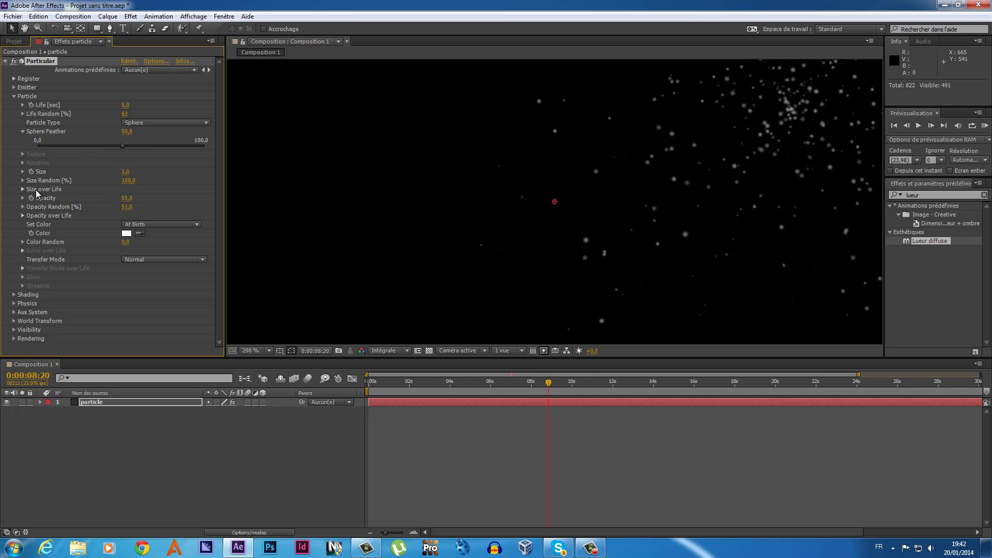
# - Try the Size over Life curve presets, ending back on constant full size
pyautogui.click(22, 189)
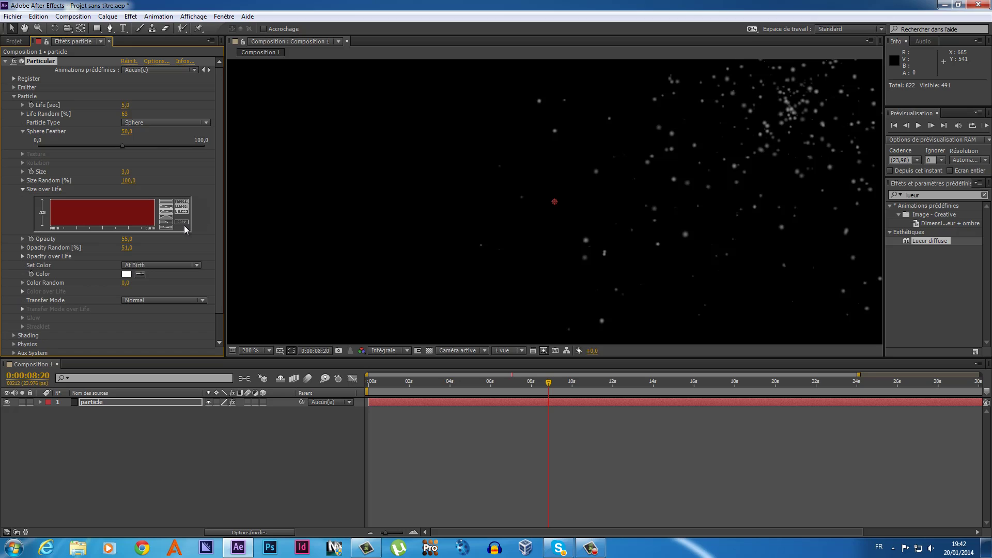
pyautogui.press(',')
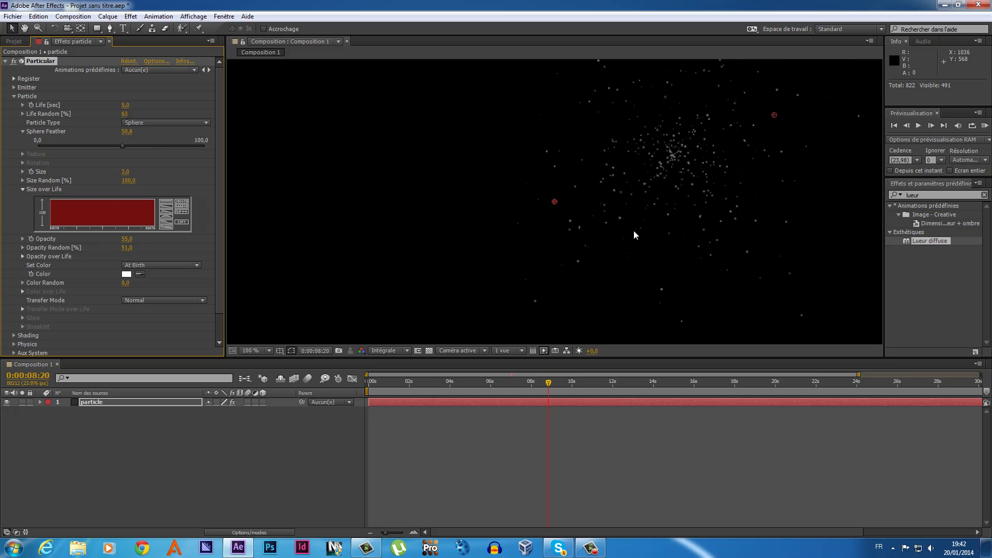
pyautogui.click(165, 211)
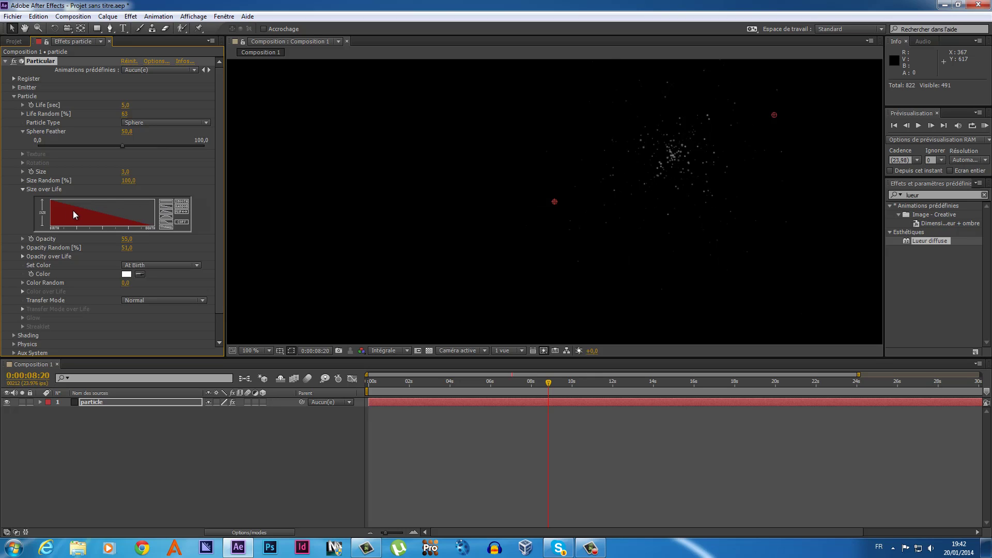
pyautogui.click(166, 225)
pyautogui.click(166, 216)
pyautogui.click(166, 212)
pyautogui.click(169, 228)
pyautogui.click(166, 202)
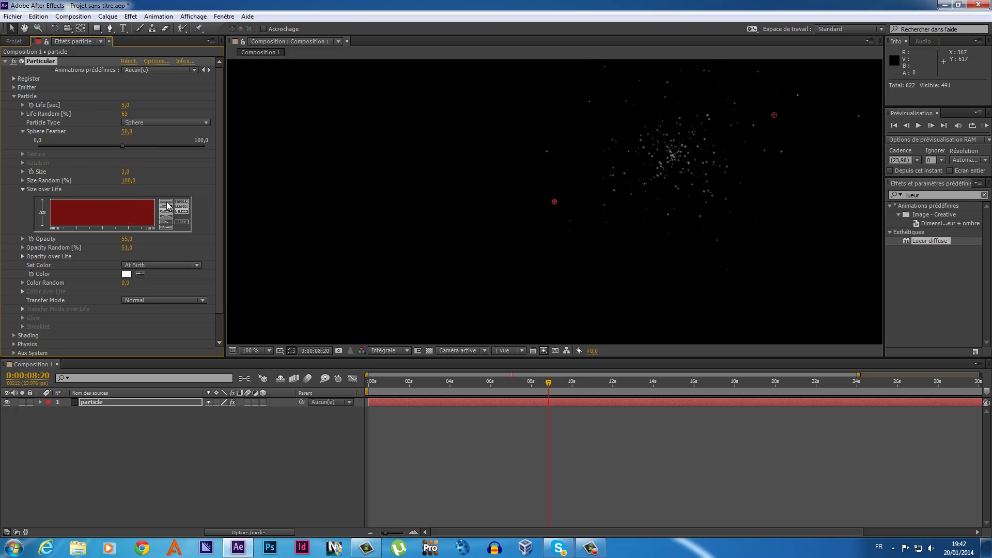
# - Sketch a custom dipping size curve, randomise it into a jagged shape, and copy it
pyautogui.moveTo(55, 201)
pyautogui.mouseDown()
pyautogui.moveTo(118, 207)
pyautogui.moveTo(153, 228)
pyautogui.moveTo(84, 200)
pyautogui.mouseUp()
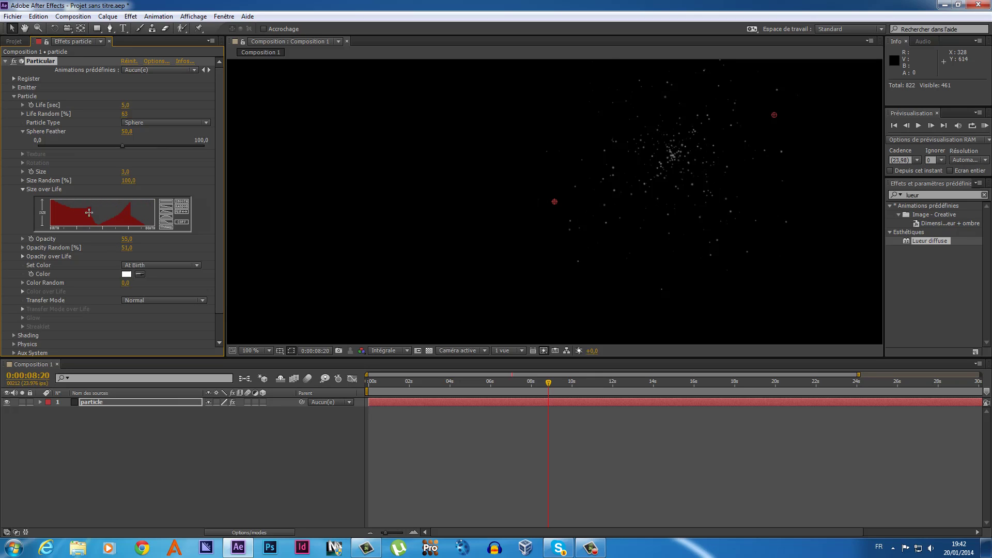
pyautogui.click(166, 201)
pyautogui.moveTo(100, 198)
pyautogui.mouseDown()
pyautogui.moveTo(139, 206)
pyautogui.moveTo(166, 187)
pyautogui.mouseUp()
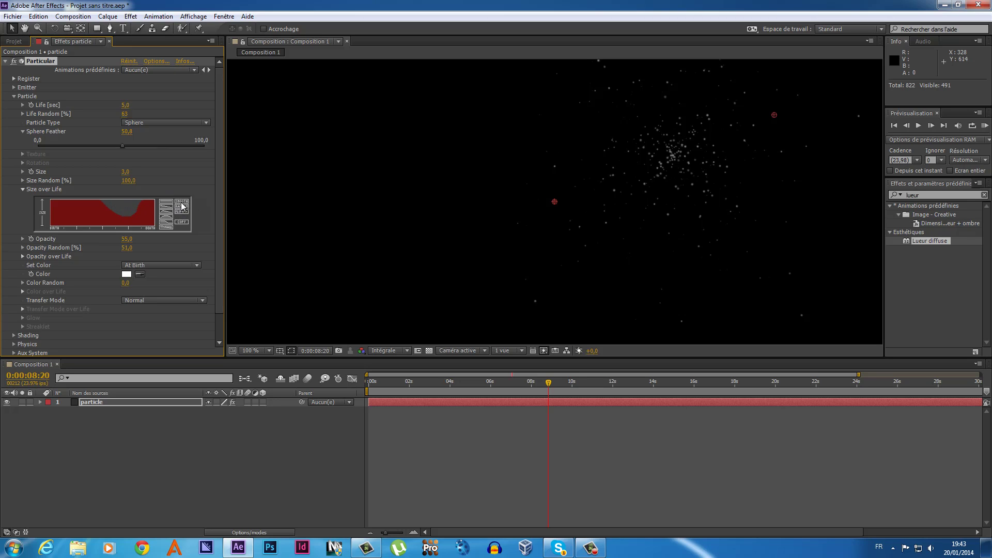
pyautogui.click(182, 207)
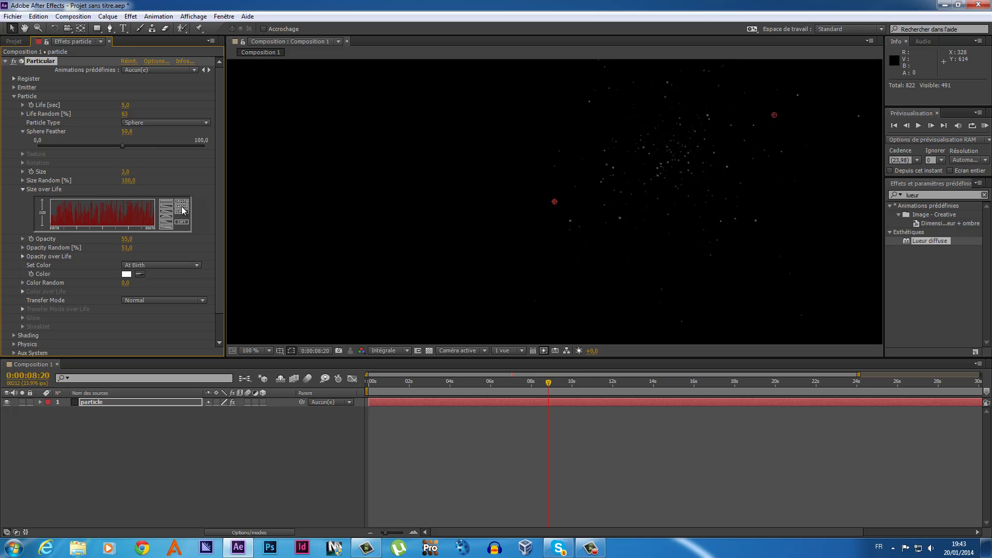
pyautogui.click(182, 207)
pyautogui.click(185, 223)
# - Raise particle Opacity back to 100 and collapse the Size over Life, Sphere Feather and Opacity groups
pyautogui.click(22, 239)
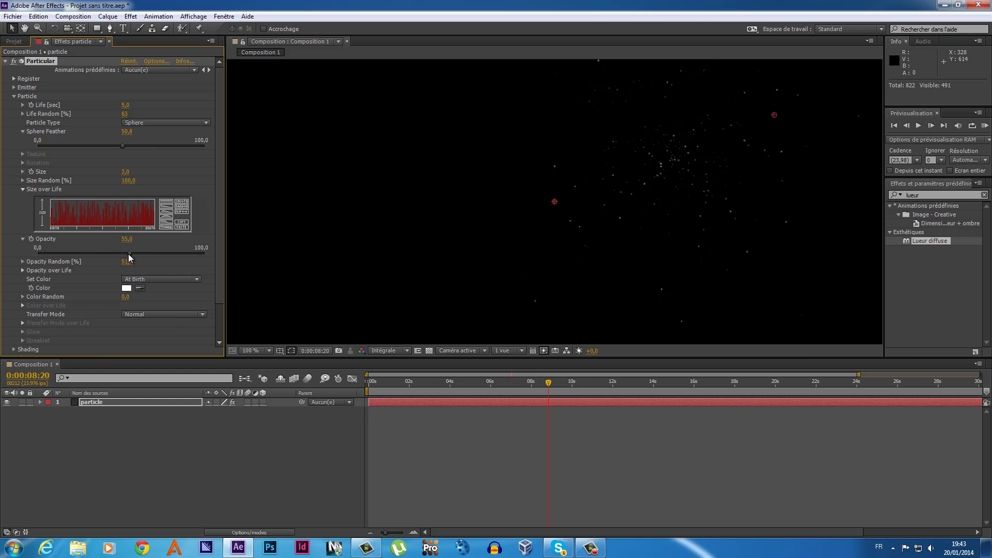
pyautogui.hotkey('ctrl', 'z')
pyautogui.moveTo(208, 250); pyautogui.dragTo(212, 250)
pyautogui.click(25, 189)
pyautogui.click(23, 131)
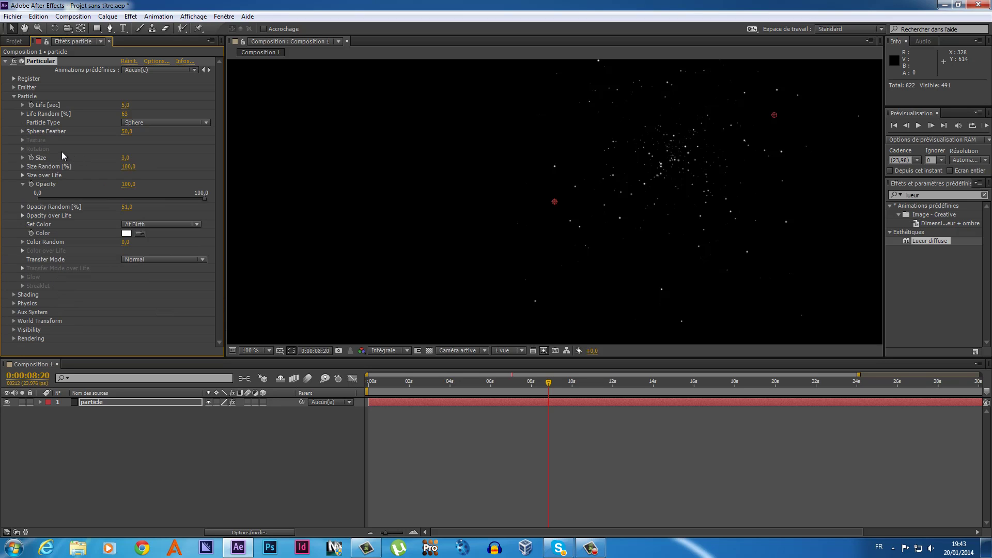
pyautogui.click(23, 185)
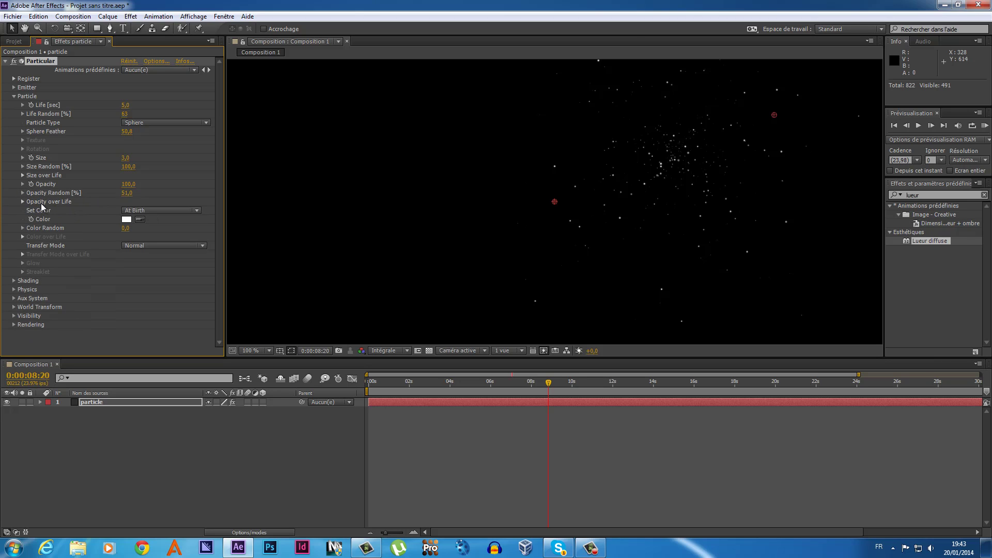
# - Switch Set Color from At Birth to Over Life, comparing both modes in the preview
pyautogui.click(23, 200)
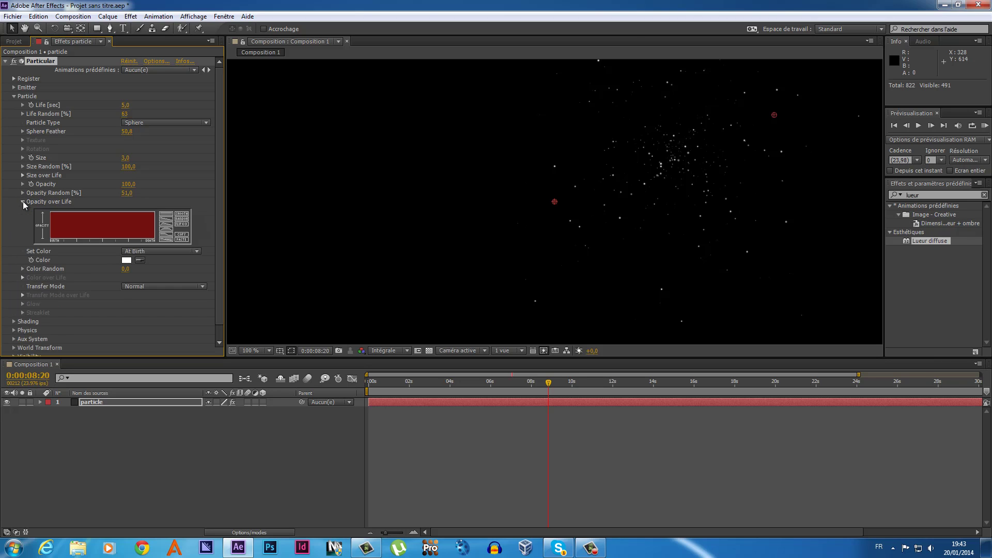
pyautogui.click(23, 201)
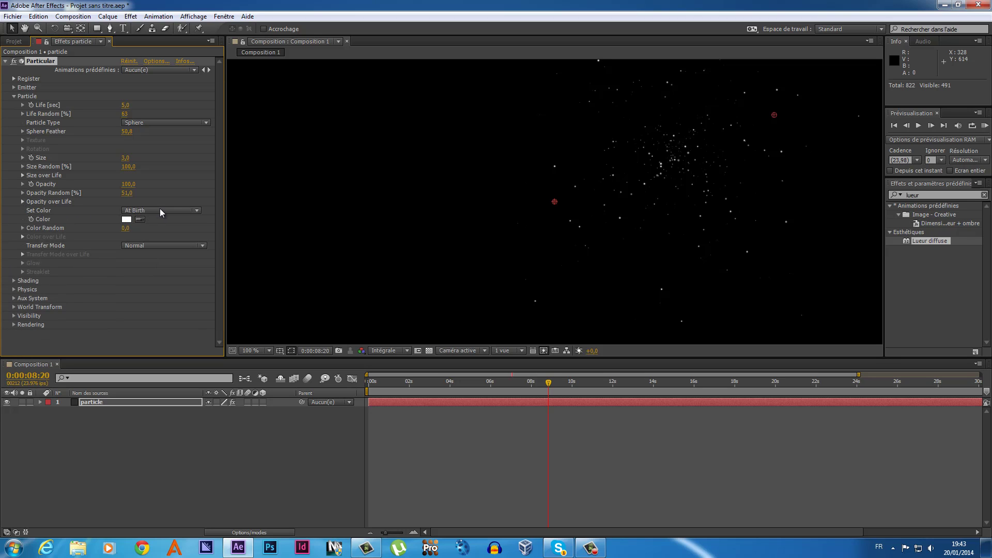
pyautogui.click(176, 211)
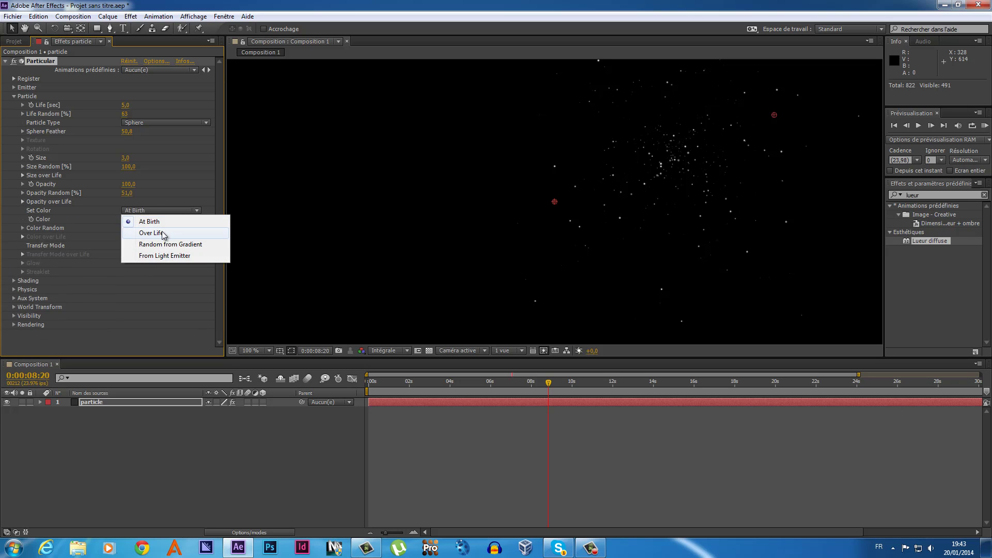
pyautogui.click(162, 232)
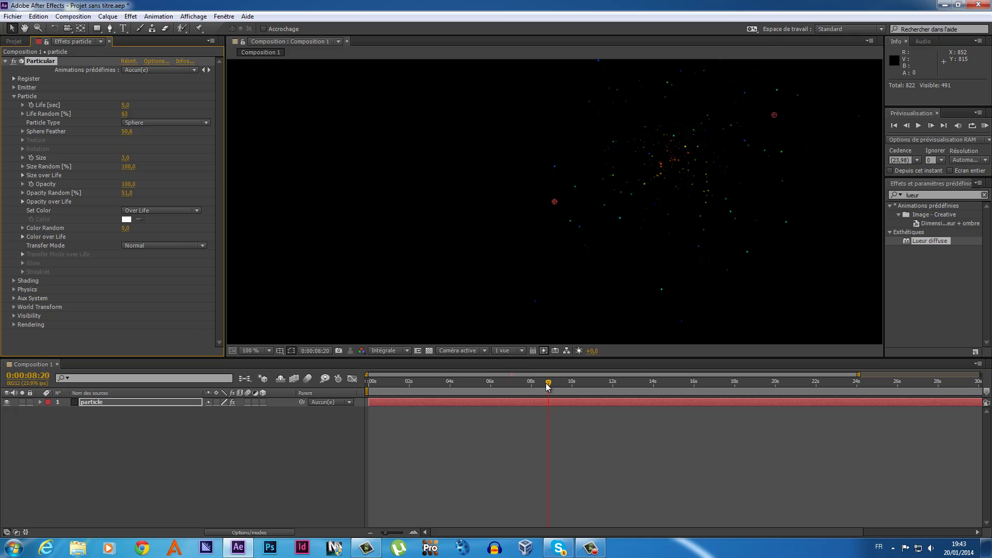
pyautogui.moveTo(548, 382)
pyautogui.mouseDown()
pyautogui.moveTo(614, 385)
pyautogui.moveTo(507, 383)
pyautogui.mouseUp()
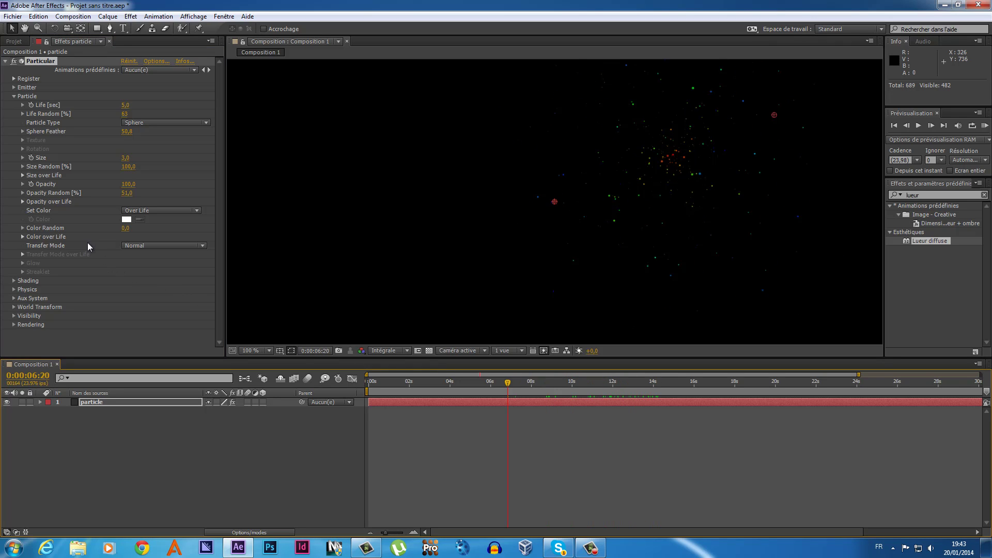
pyautogui.click(165, 211)
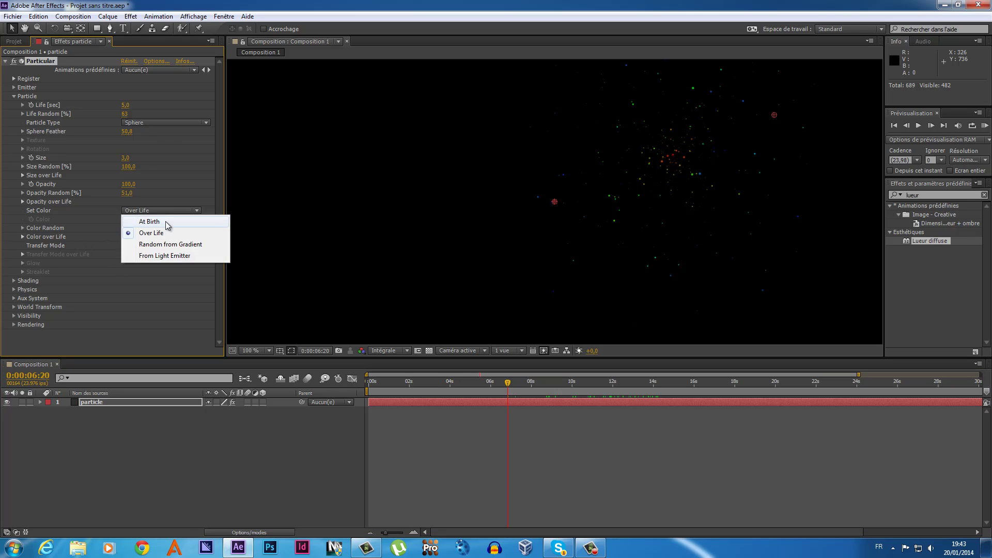
pyautogui.click(166, 222)
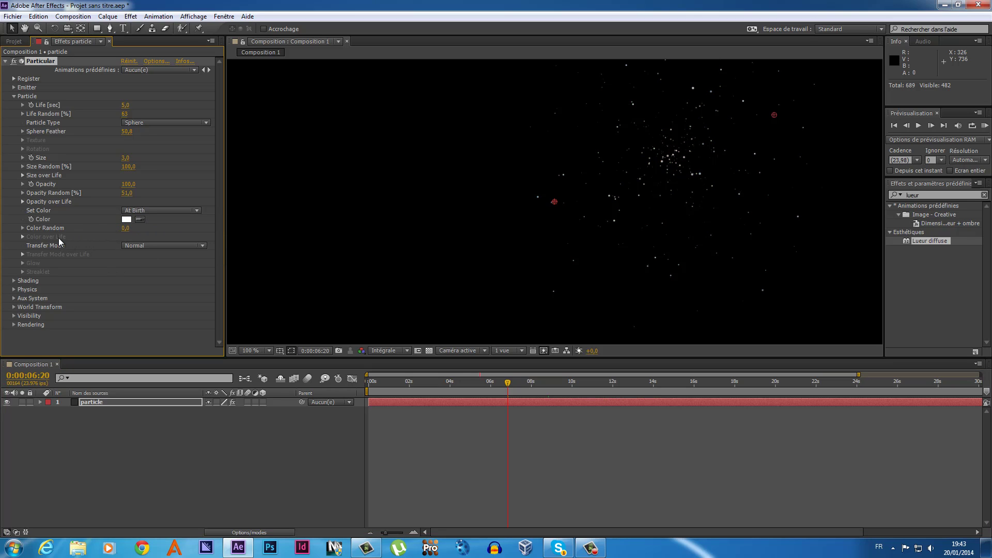
pyautogui.click(153, 211)
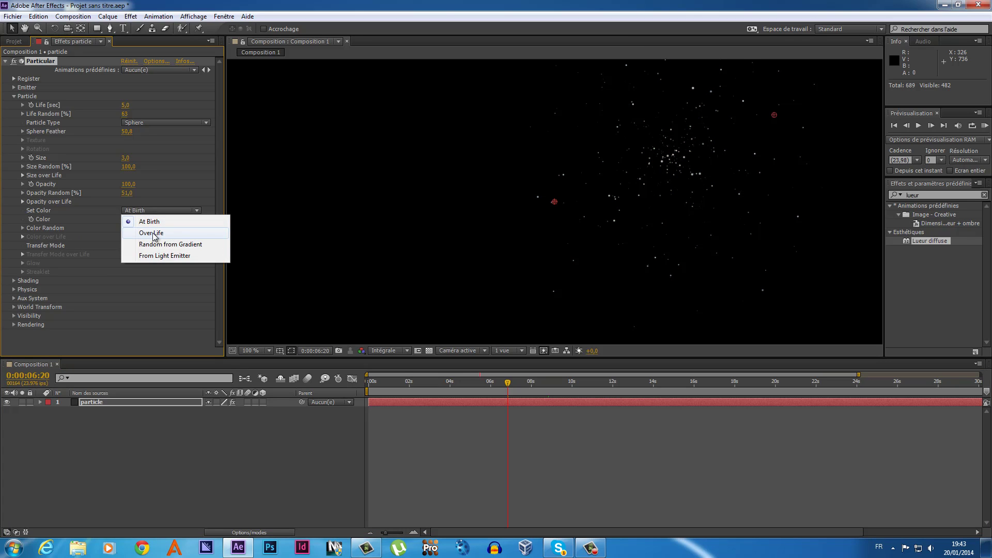
pyautogui.click(151, 230)
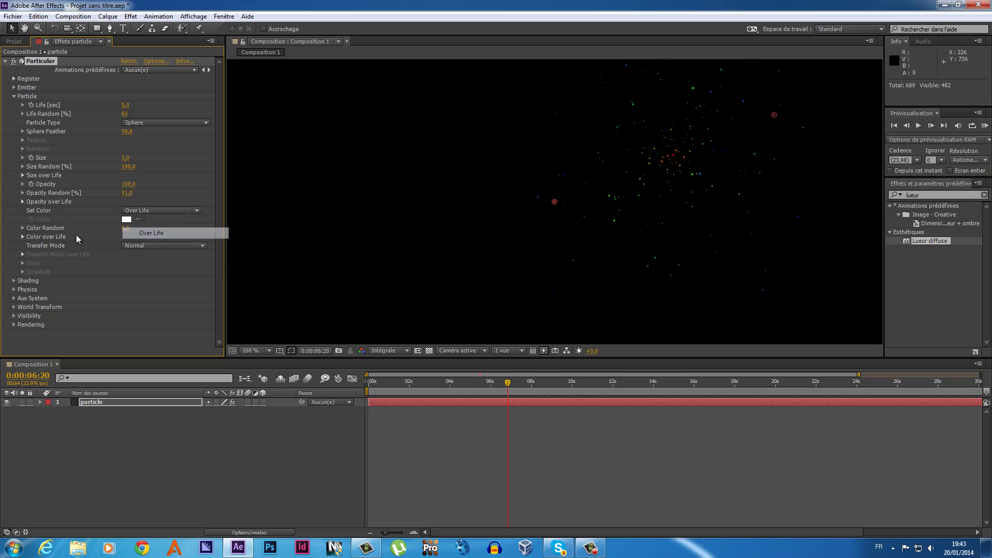
# - Try the Color over Life gradient presets: white-black, white-cyan-blue, yellow-purple, green, white-purple
pyautogui.click(23, 237)
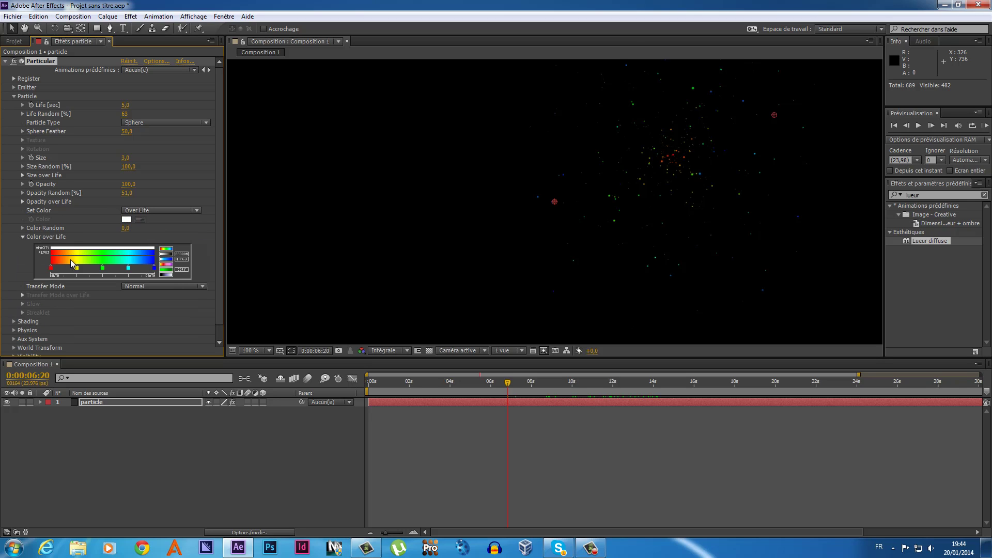
pyautogui.click(165, 260)
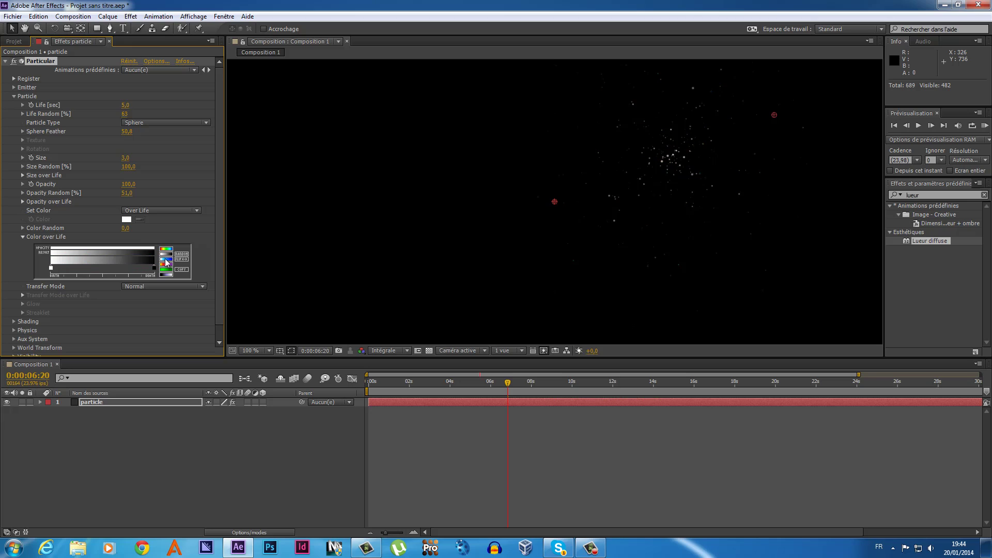
pyautogui.click(165, 262)
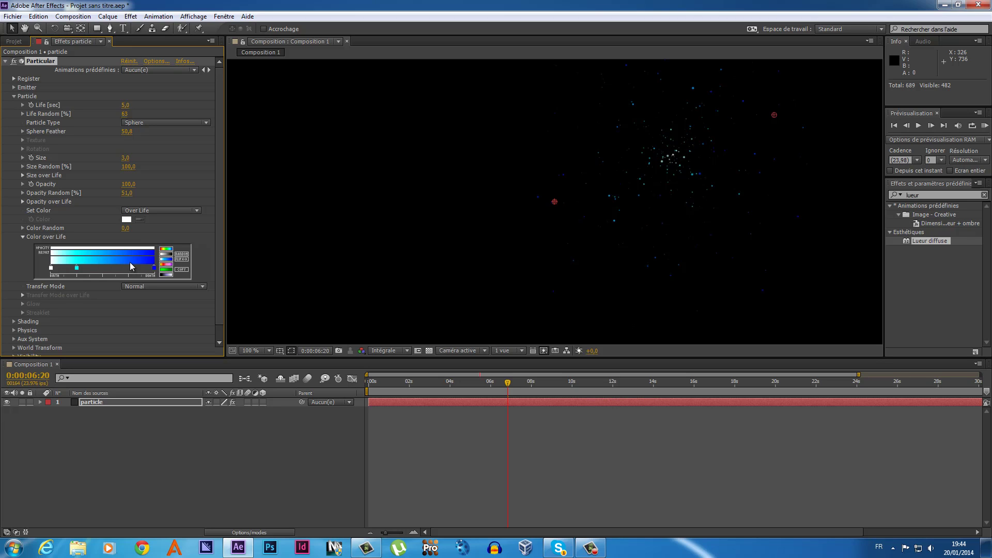
pyautogui.click(162, 265)
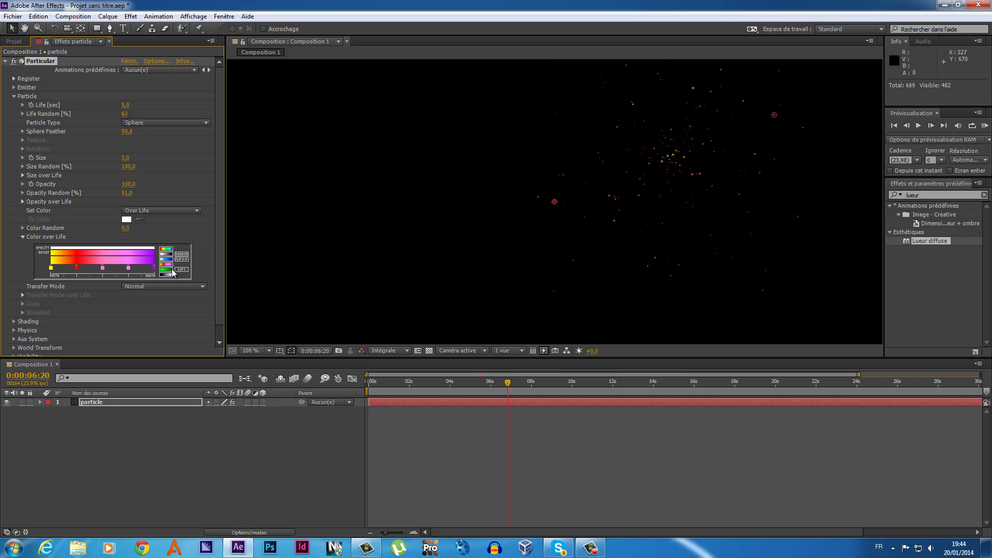
pyautogui.click(167, 270)
pyautogui.click(168, 274)
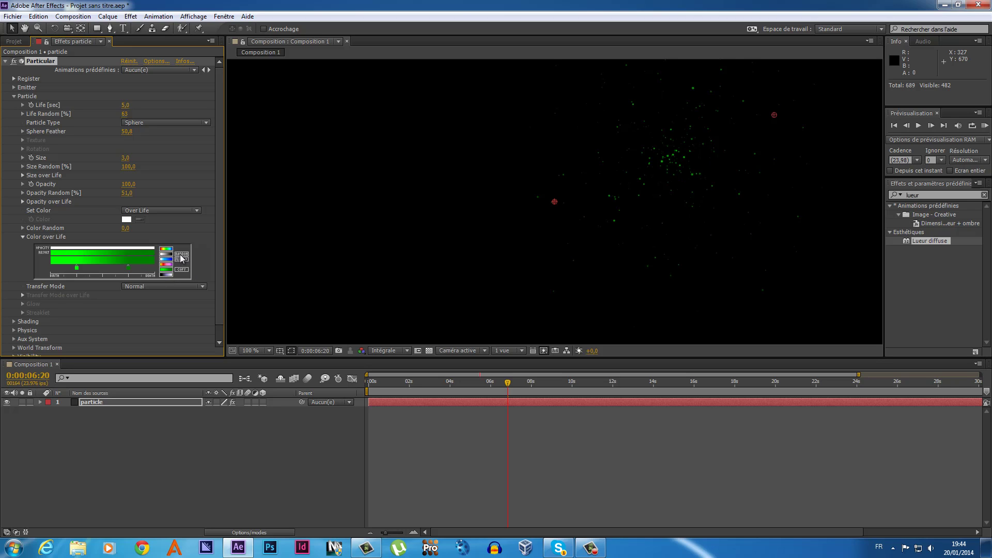
# - Generate several random gradients, then apply the bright green preset and flip its direction
pyautogui.click(181, 255)
pyautogui.click(181, 255)
pyautogui.click(182, 256)
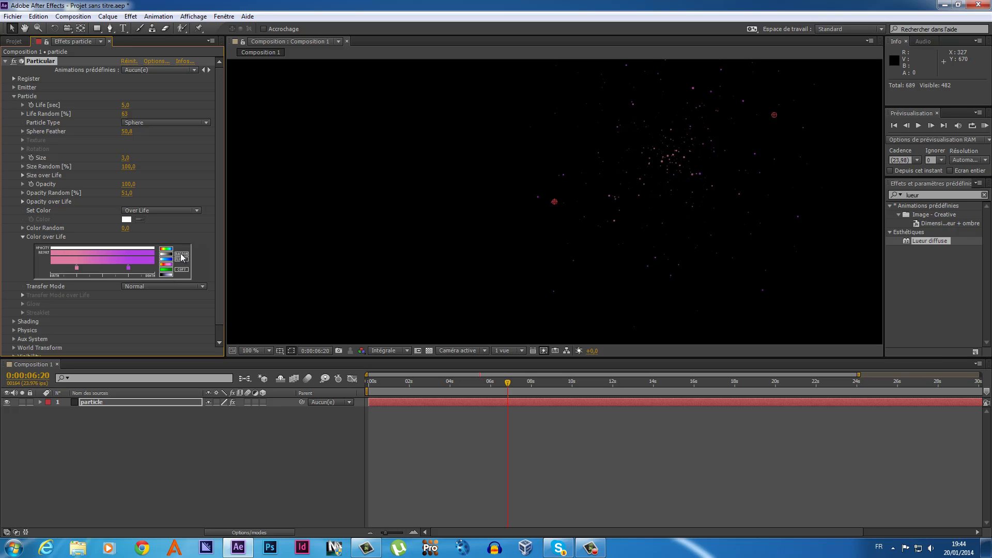
pyautogui.click(182, 256)
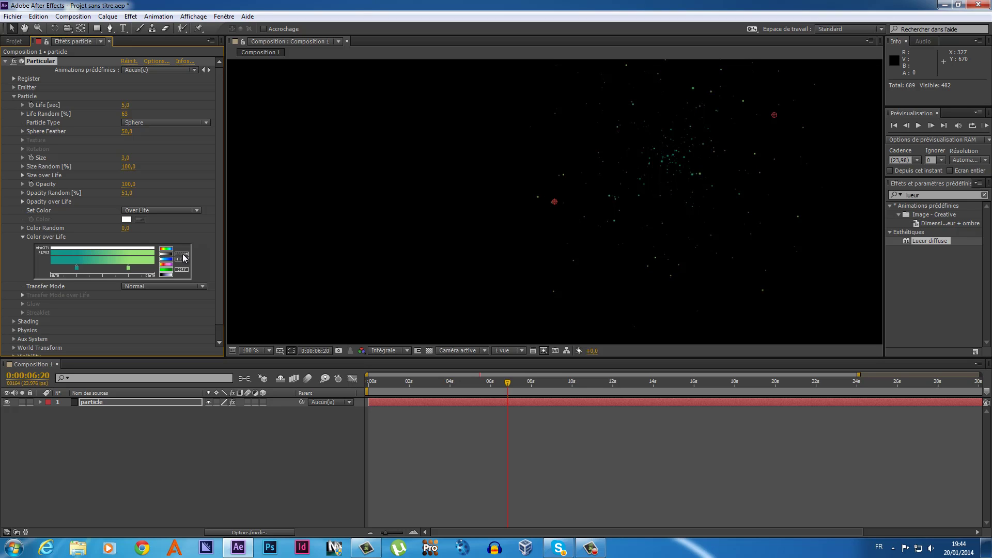
pyautogui.click(165, 269)
pyautogui.click(186, 261)
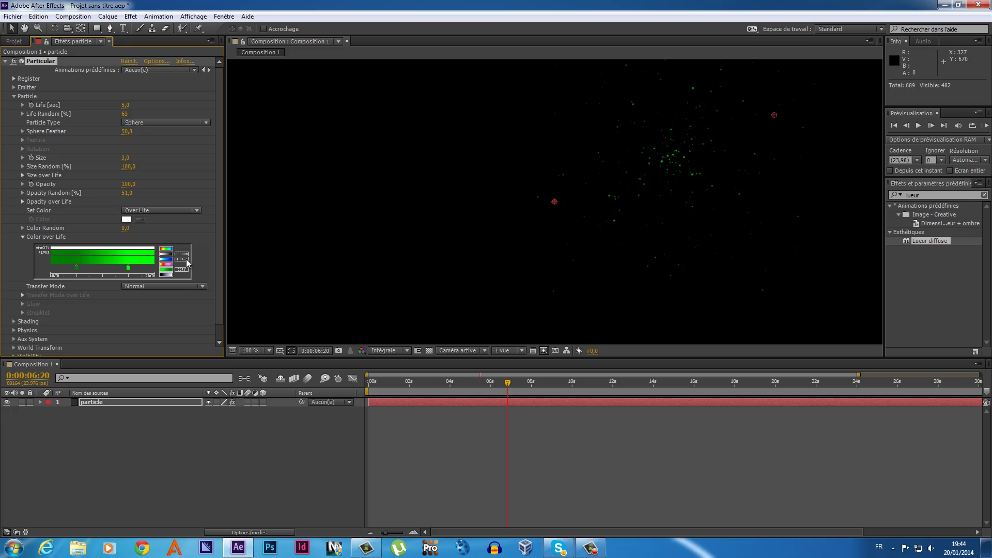
pyautogui.click(186, 261)
pyautogui.click(186, 261)
pyautogui.click(187, 261)
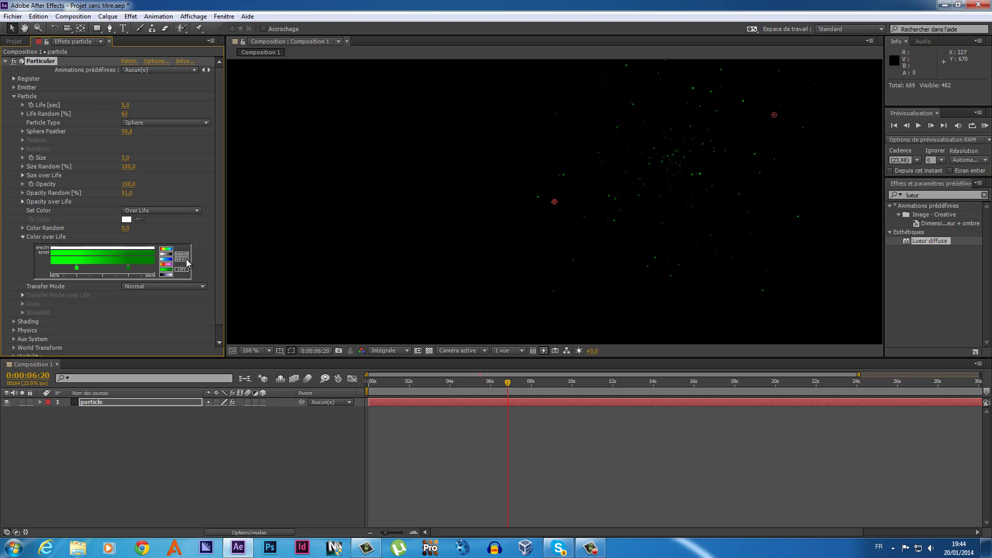
# - Copy and paste the green gradient back, and set Transfer Mode to Add
pyautogui.click(181, 269)
pyautogui.click(180, 278)
pyautogui.click(181, 279)
pyautogui.click(144, 285)
# - Set the Particular particle Transfer Mode to Screen
pyautogui.click(148, 308)
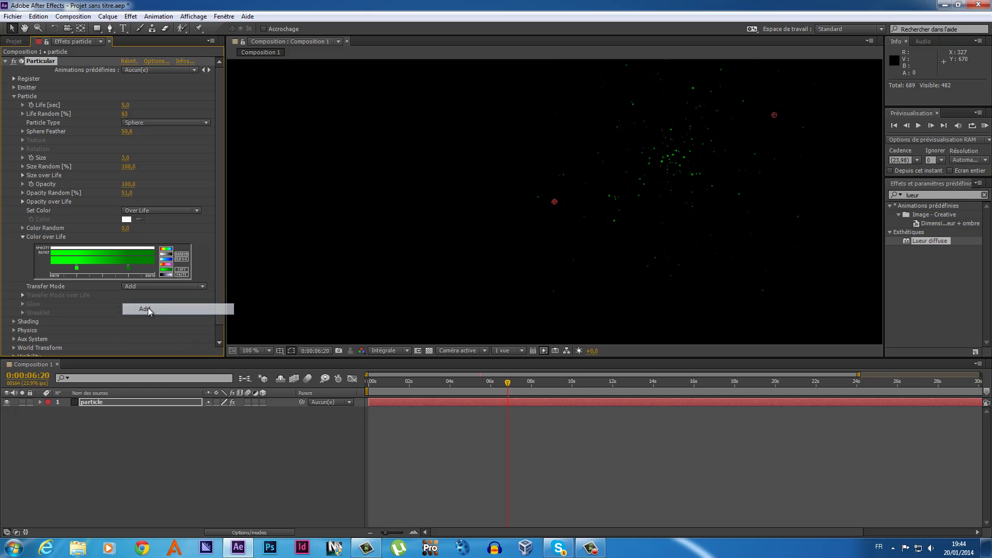
pyautogui.click(203, 287)
pyautogui.click(220, 321)
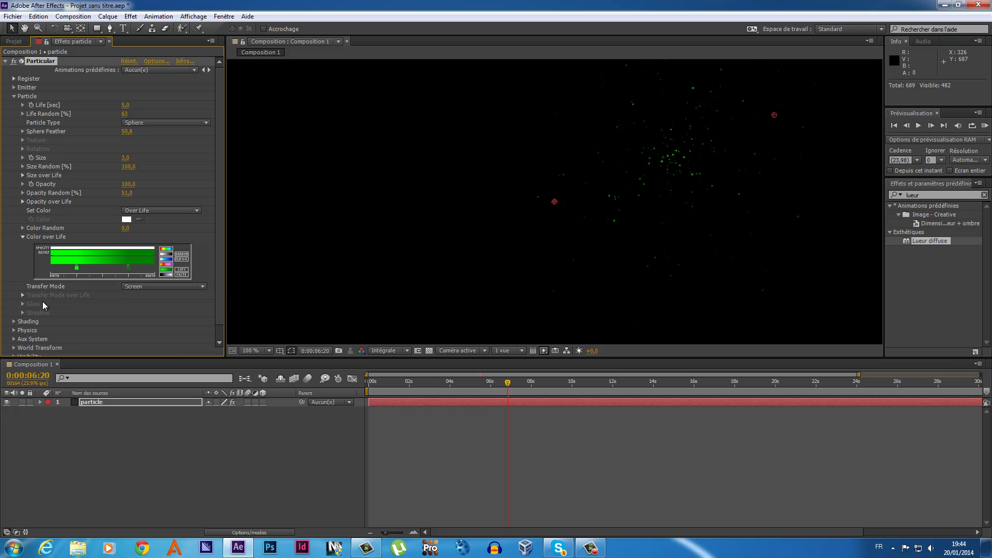
# - Try particle Shading On, switch it back Off, then collapse Shading and Color over Life
pyautogui.scroll(-1, 219, 238)
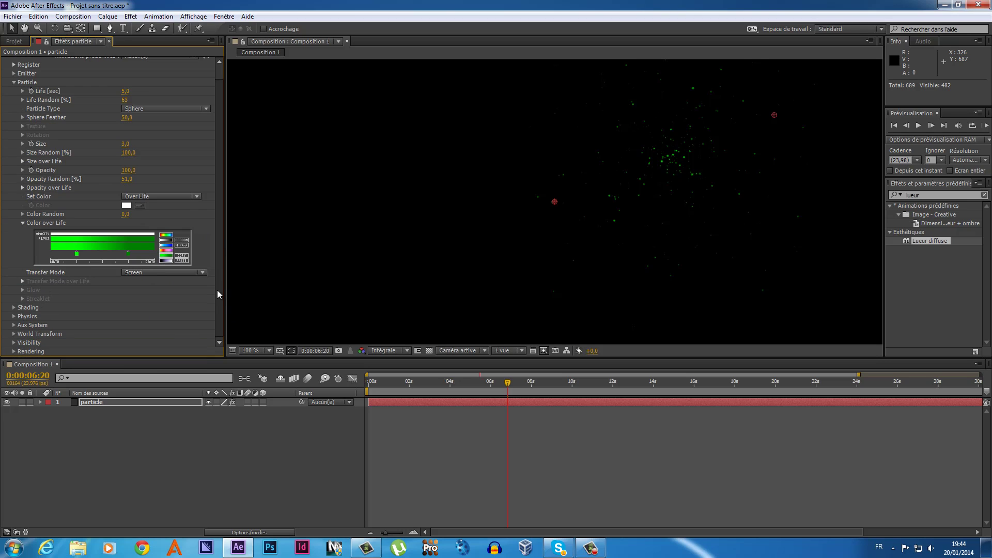
pyautogui.click(13, 307)
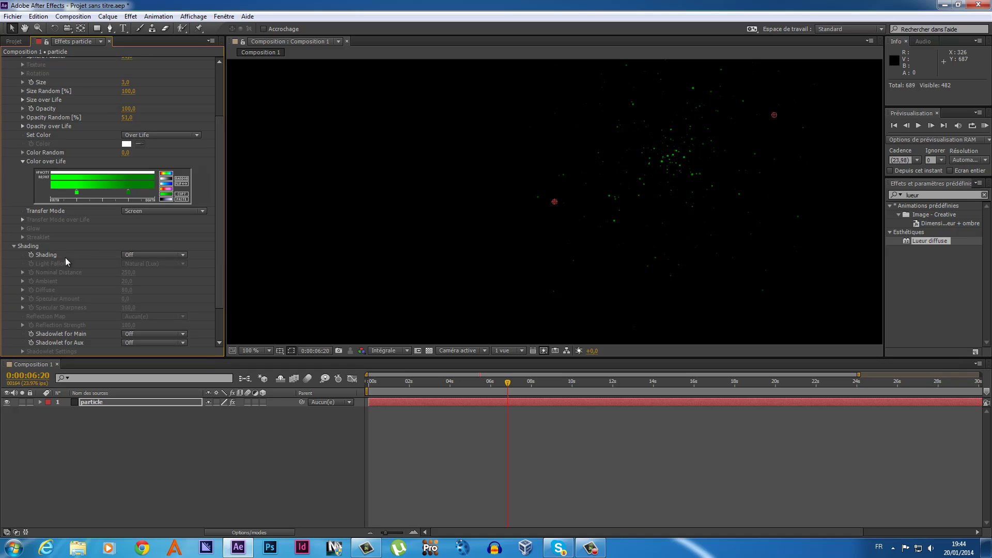
pyautogui.click(166, 255)
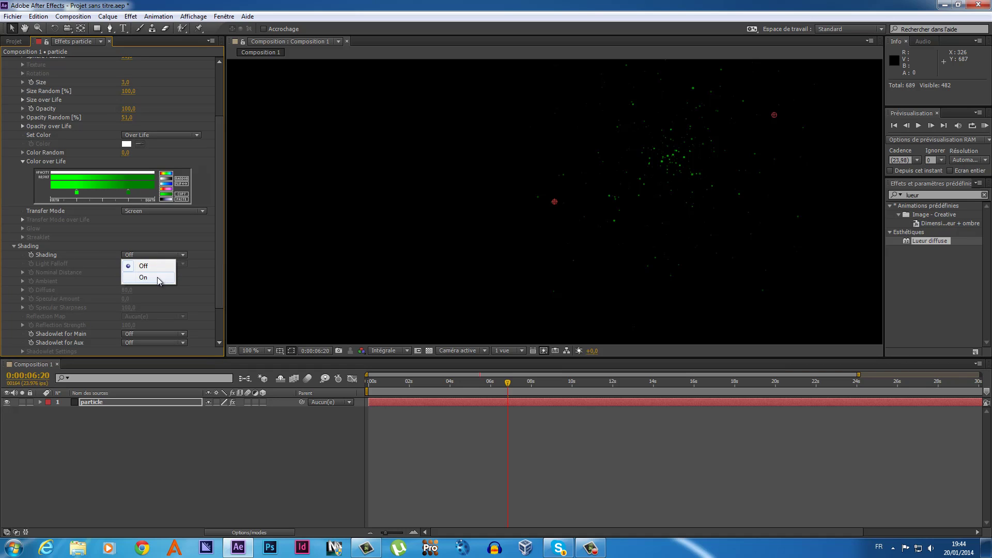
pyautogui.click(159, 279)
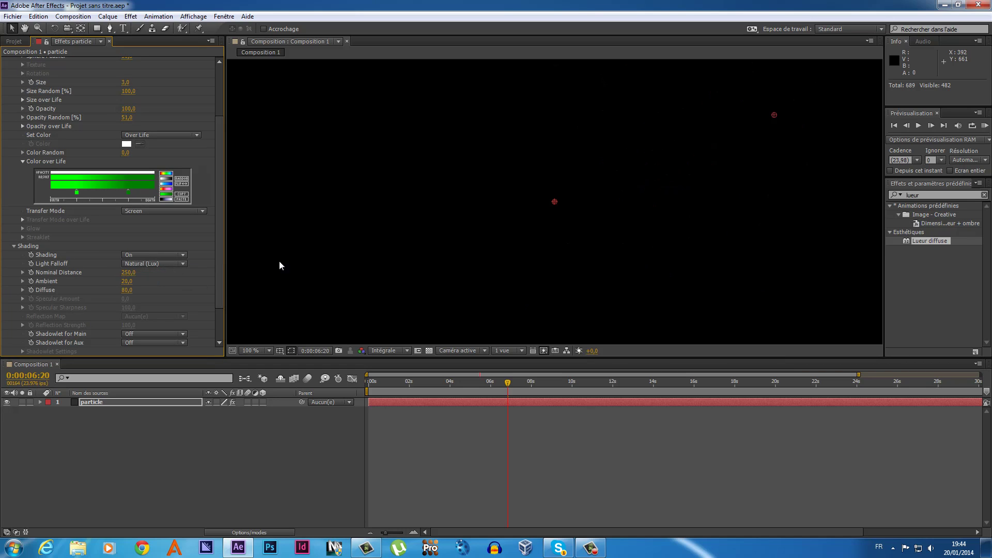
pyautogui.scroll(-3, 218, 275)
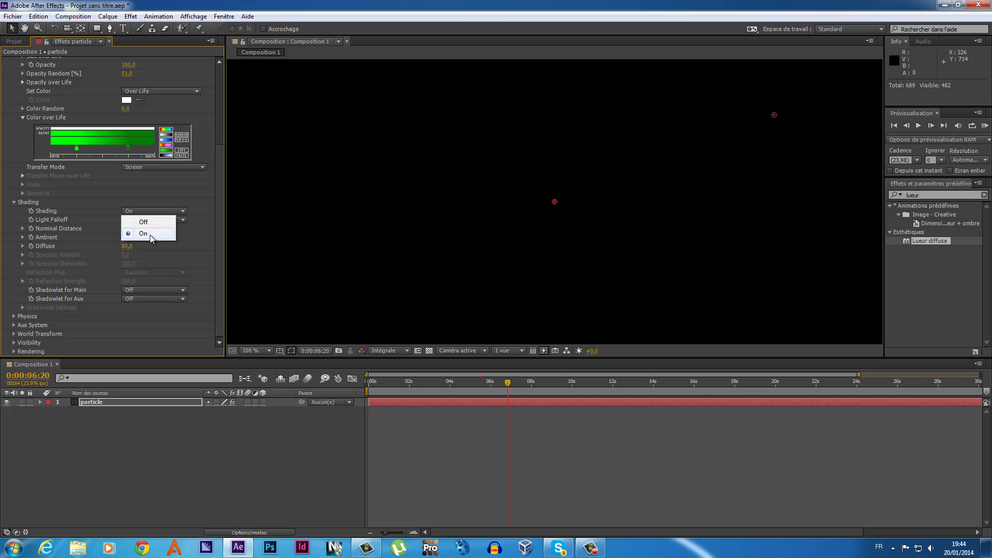
pyautogui.click(144, 223)
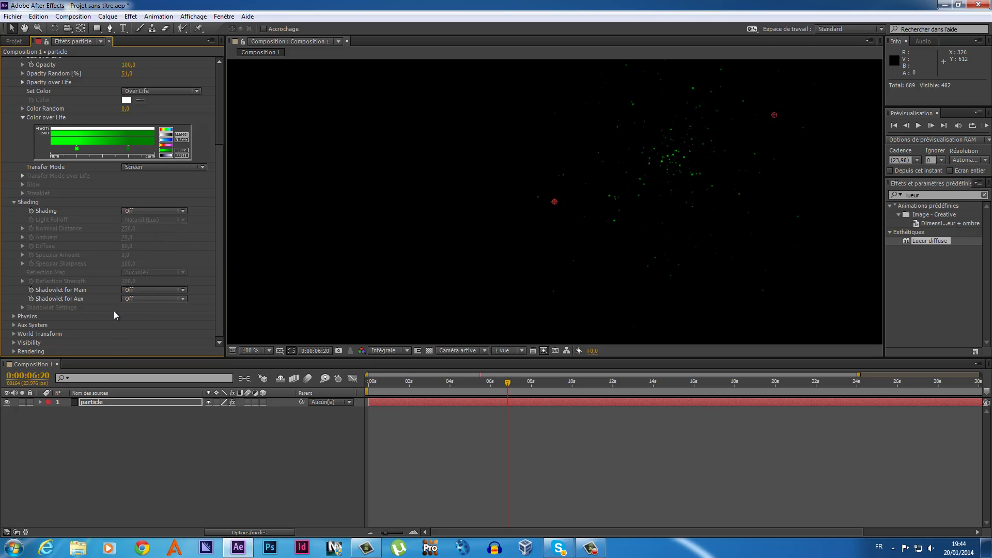
pyautogui.click(14, 202)
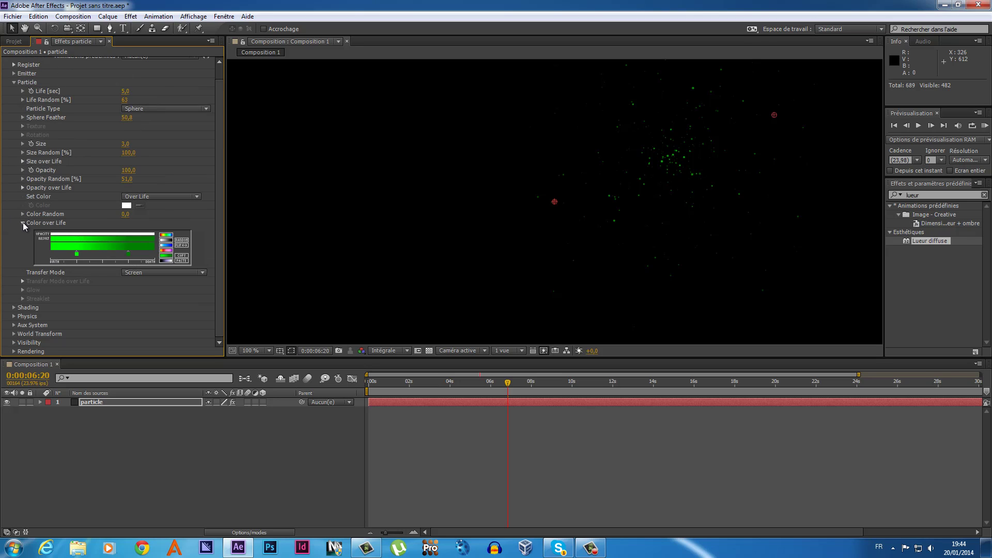
pyautogui.click(22, 222)
# - Expand Physics and Particle, scrub back to about 0:00:02:17, and open the Set Color choices
pyautogui.click(14, 97)
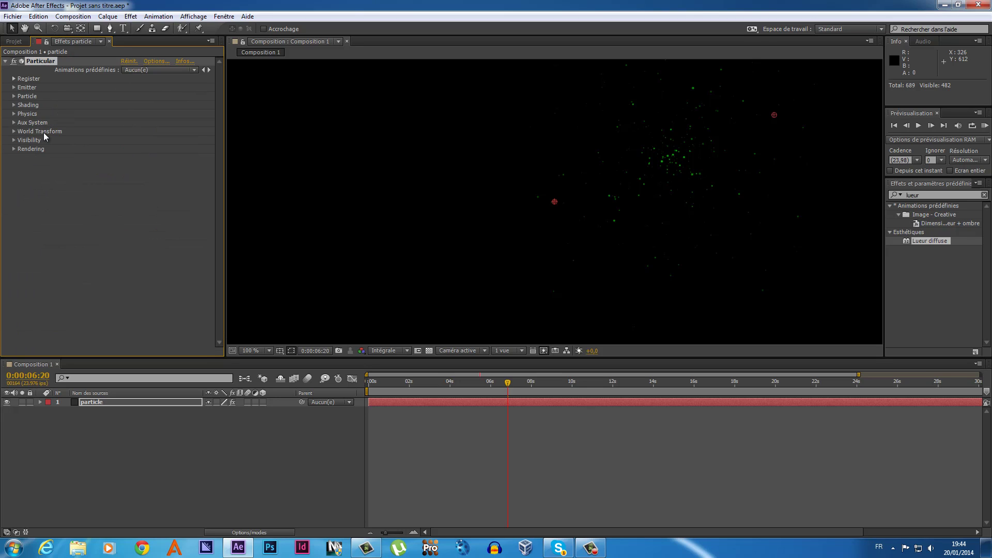
pyautogui.click(15, 114)
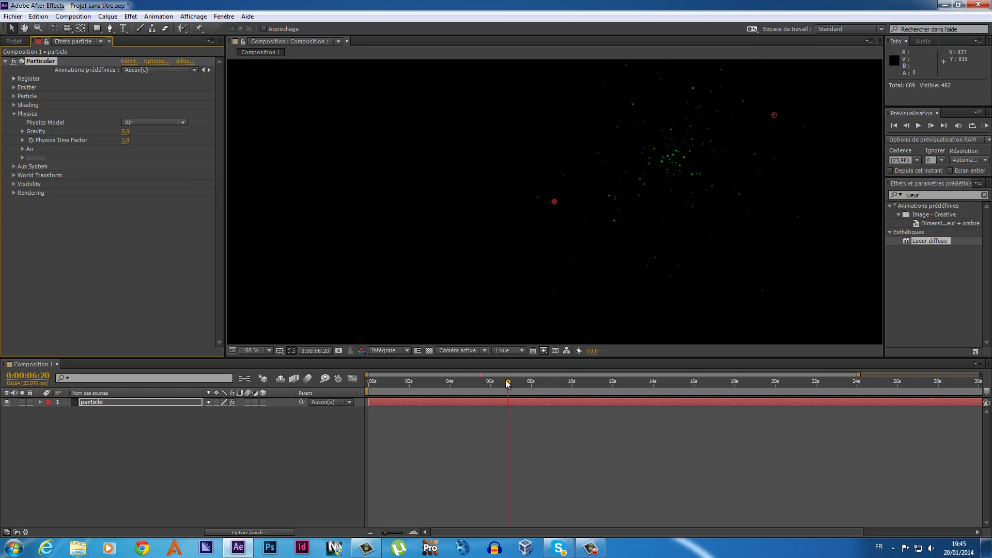
pyautogui.moveTo(508, 383); pyautogui.dragTo(423, 398)
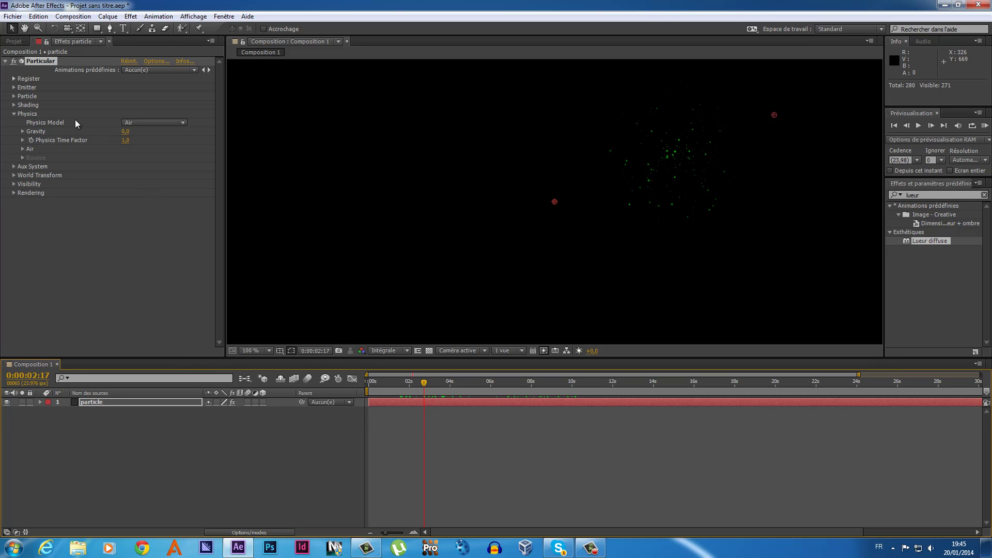
pyautogui.click(13, 95)
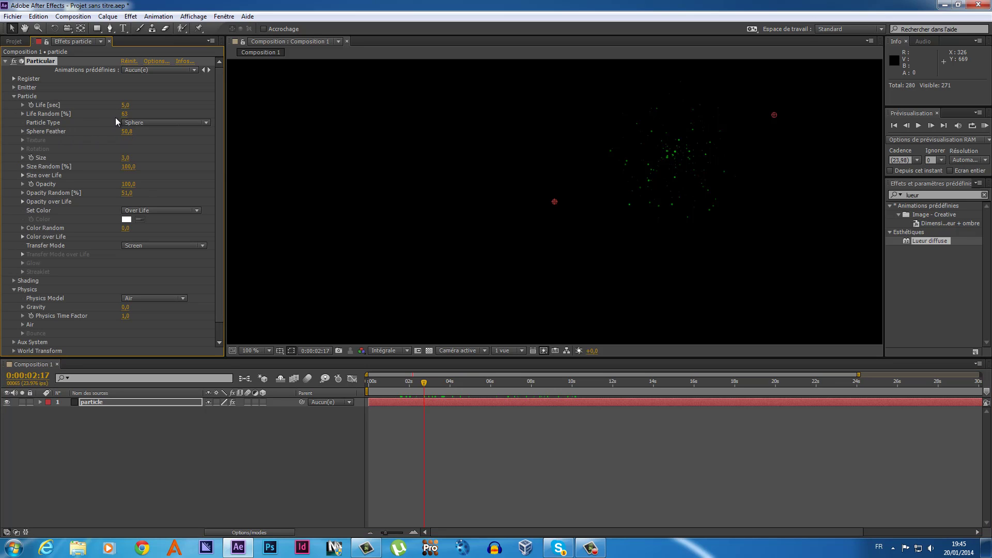
pyautogui.moveTo(219, 165); pyautogui.dragTo(219, 179)
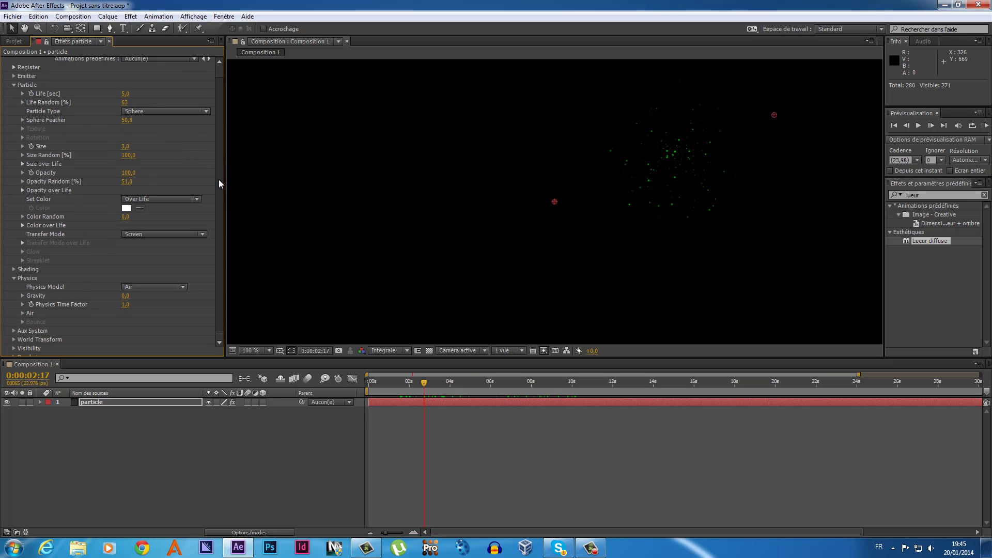
pyautogui.click(191, 192)
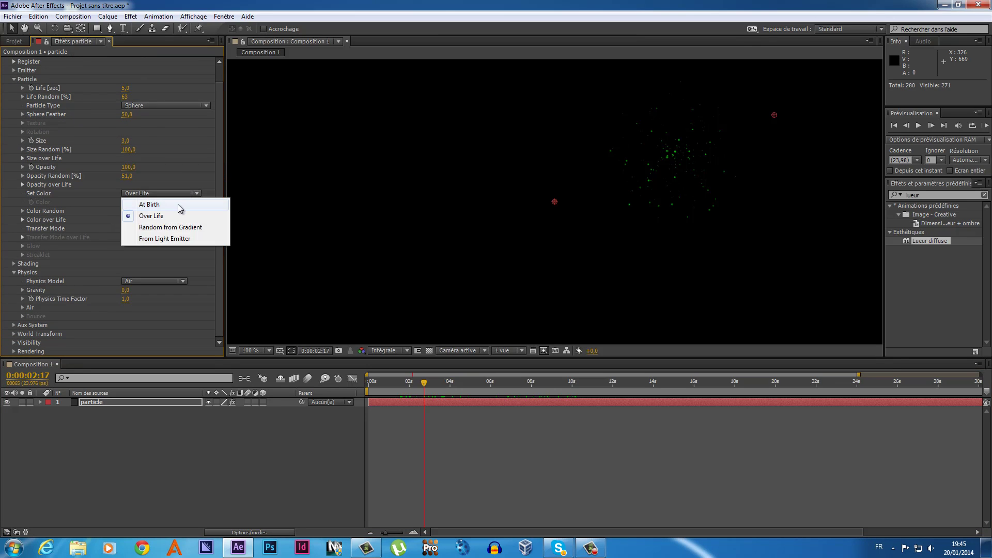
# - Colour the particles At Birth with bright orange FF7E00
pyautogui.click(178, 204)
pyautogui.click(127, 202)
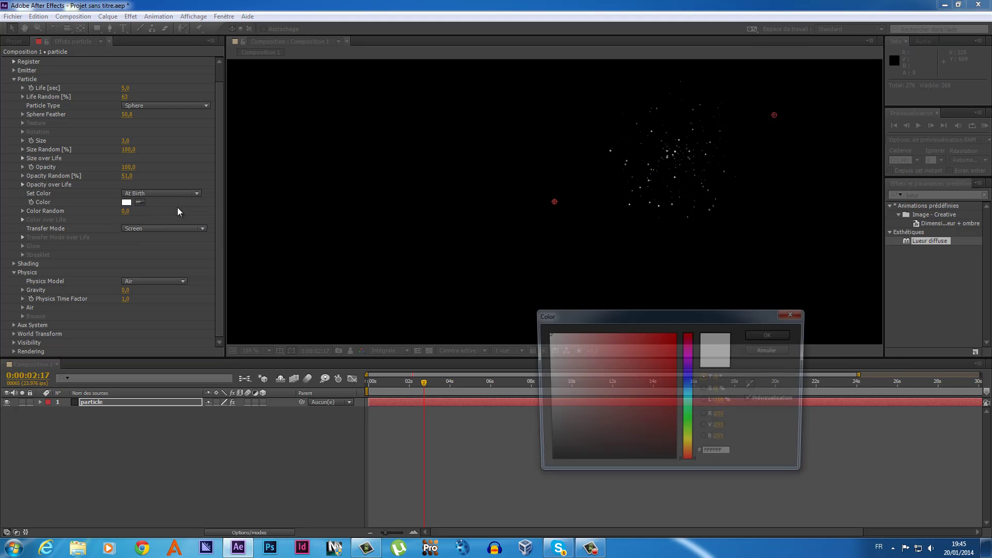
pyautogui.click(652, 344)
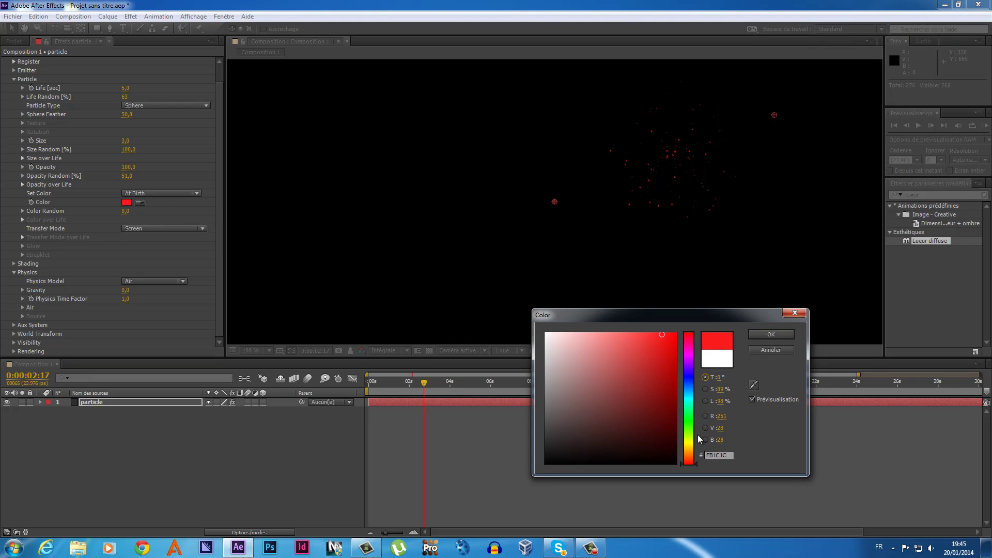
pyautogui.moveTo(690, 445); pyautogui.dragTo(688, 453)
pyautogui.click(675, 335)
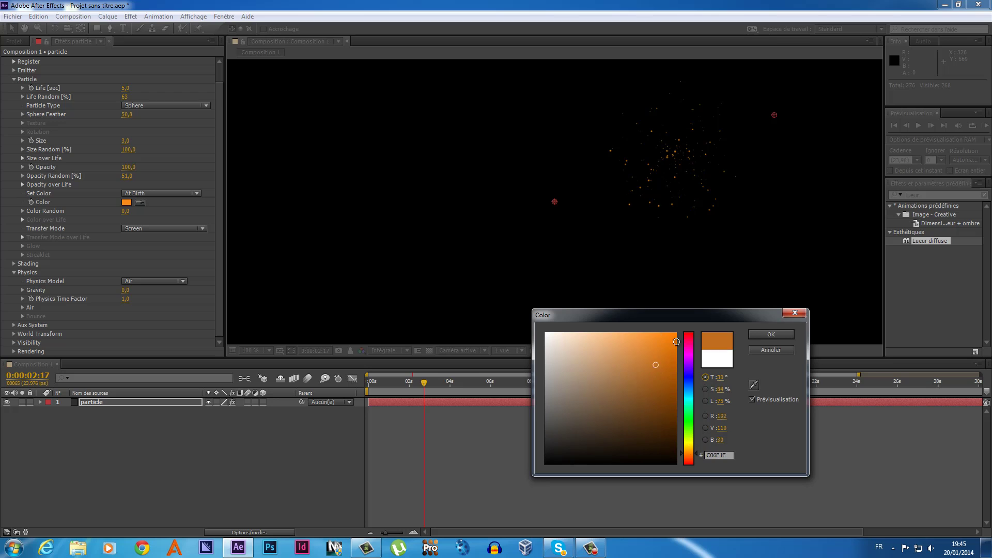
pyautogui.click(765, 335)
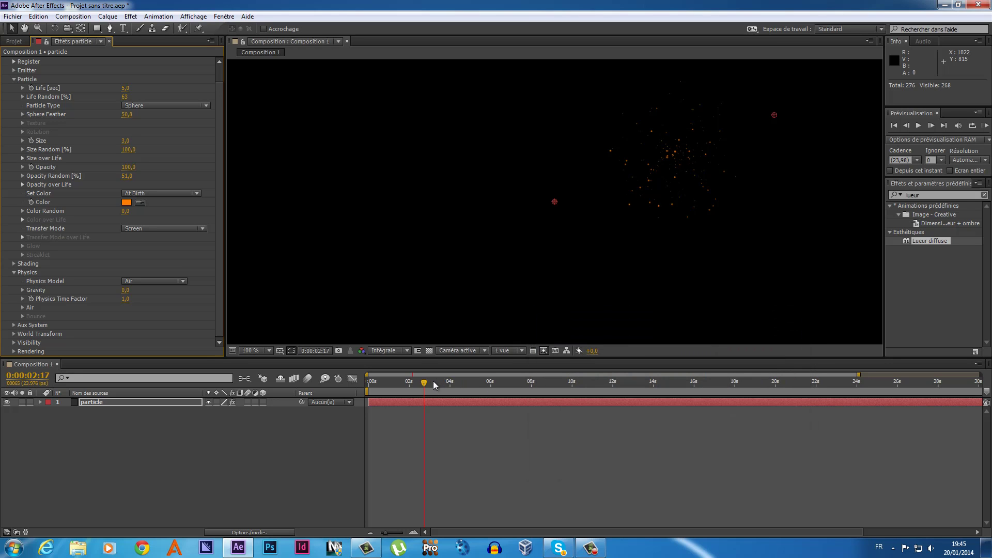
# - Preview later frames and adjust Physics Gravity so the particles fall
pyautogui.moveTo(426, 382); pyautogui.dragTo(468, 387)
pyautogui.moveTo(467, 383)
pyautogui.mouseDown()
pyautogui.moveTo(555, 378)
pyautogui.moveTo(497, 382)
pyautogui.mouseUp()
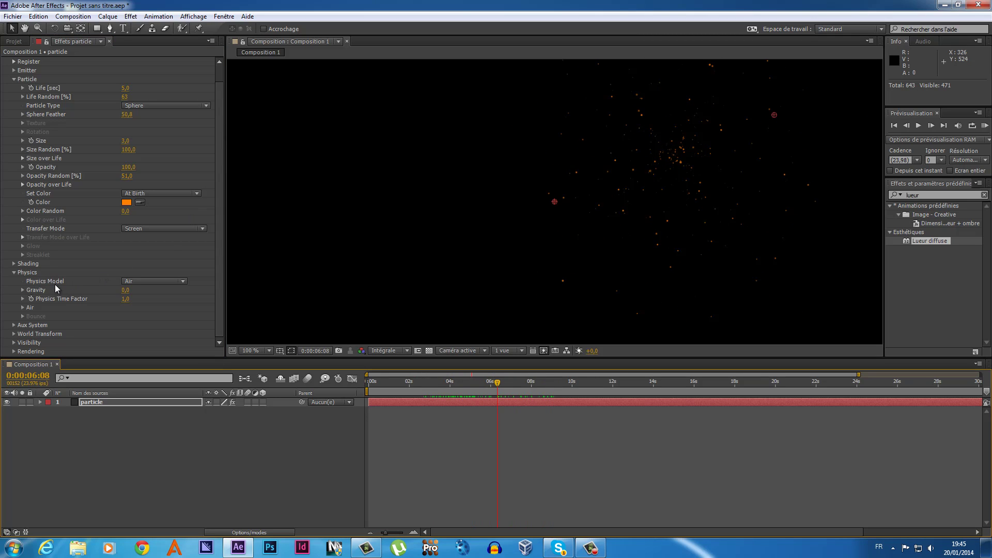
pyautogui.moveTo(127, 290); pyautogui.dragTo(122, 290)
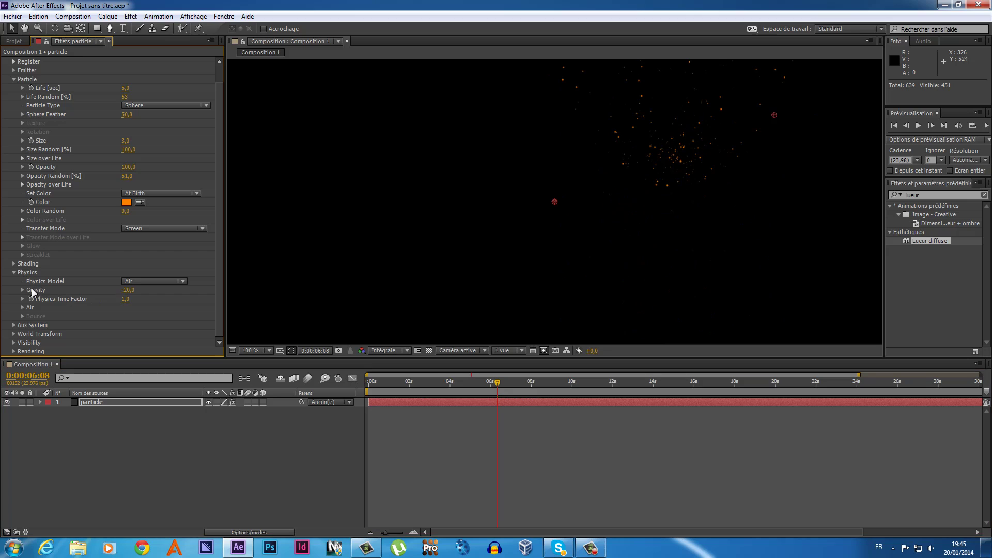
# - Drag the Gravity slider to 12,4 and return the playhead to the start to preview
pyautogui.click(23, 290)
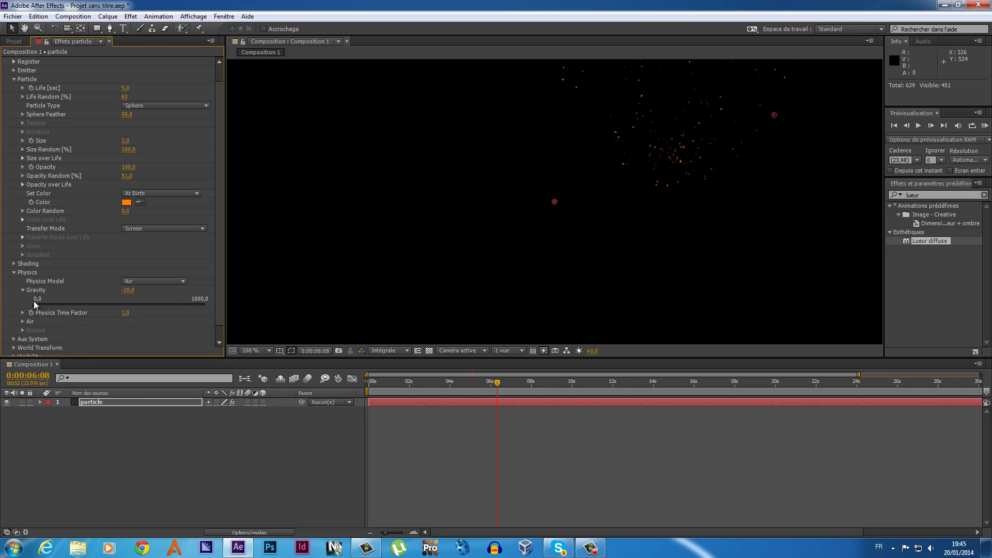
pyautogui.moveTo(34, 304); pyautogui.dragTo(40, 305)
pyautogui.moveTo(495, 389)
pyautogui.mouseDown()
pyautogui.moveTo(369, 398)
pyautogui.moveTo(637, 384)
pyautogui.moveTo(544, 392)
pyautogui.mouseUp()
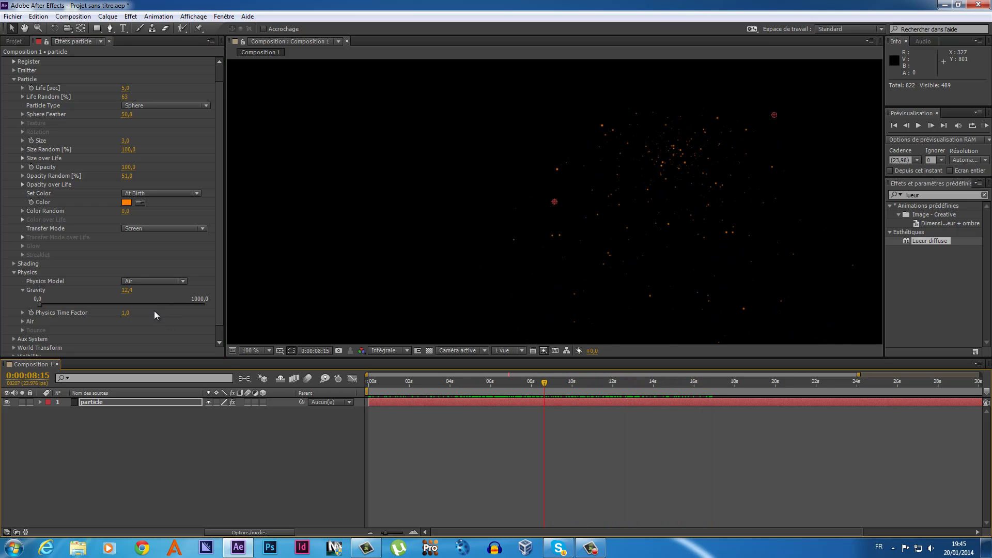
pyautogui.scroll(-1, 219, 259)
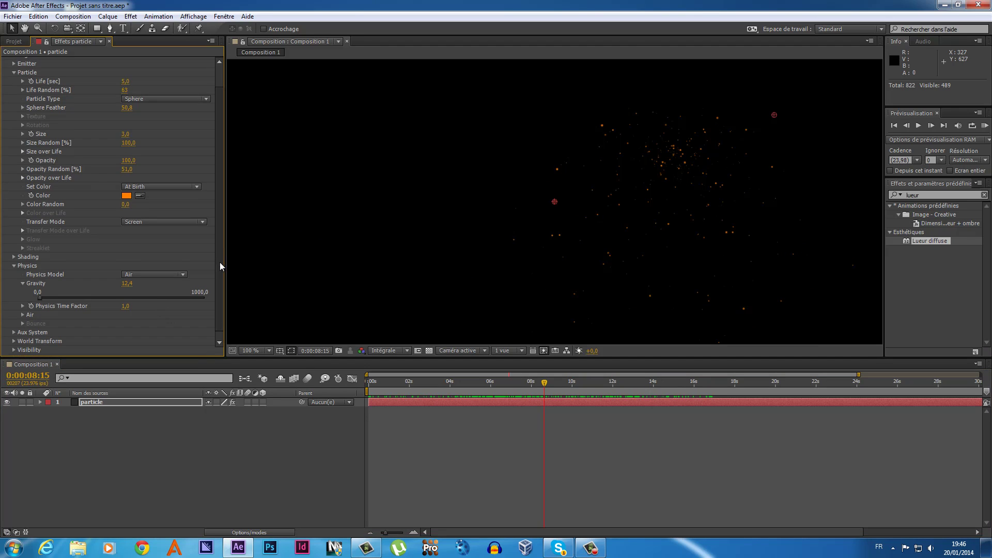
pyautogui.scroll(2, 218, 217)
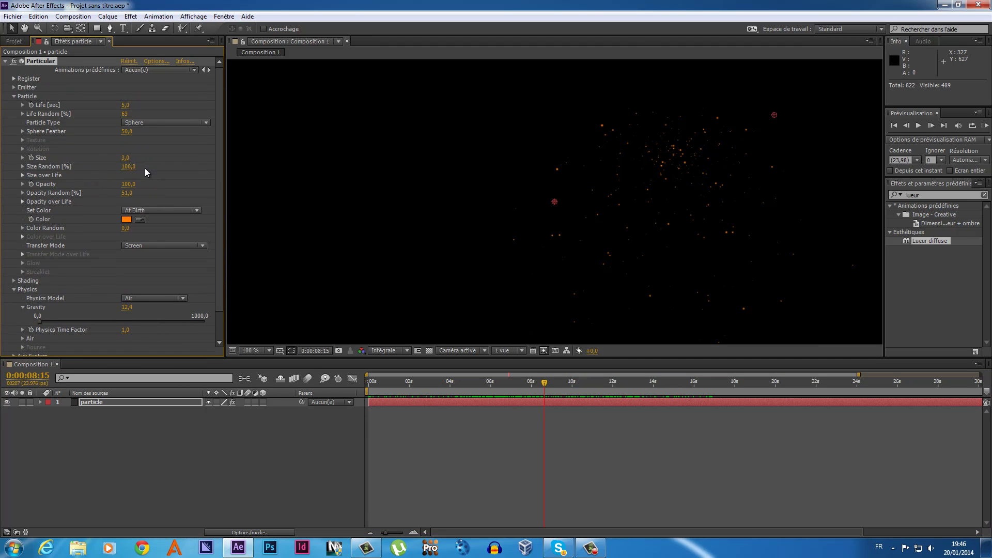
# - Lower the emitter velocity and place the emitter at the composition centre
pyautogui.click(14, 87)
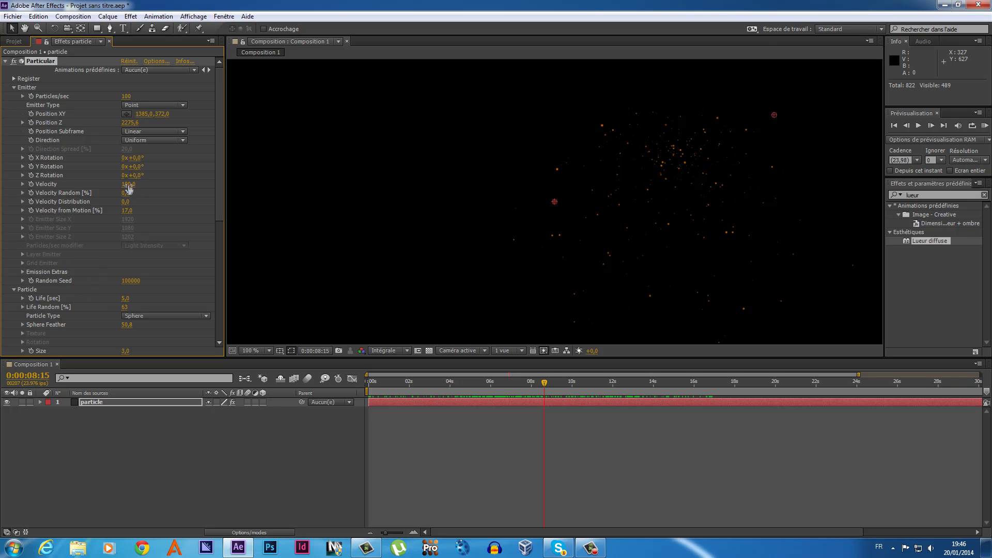
pyautogui.moveTo(129, 185); pyautogui.dragTo(124, 183)
pyautogui.press('.')
pyautogui.press(',')
pyautogui.press(',')
pyautogui.press(',')
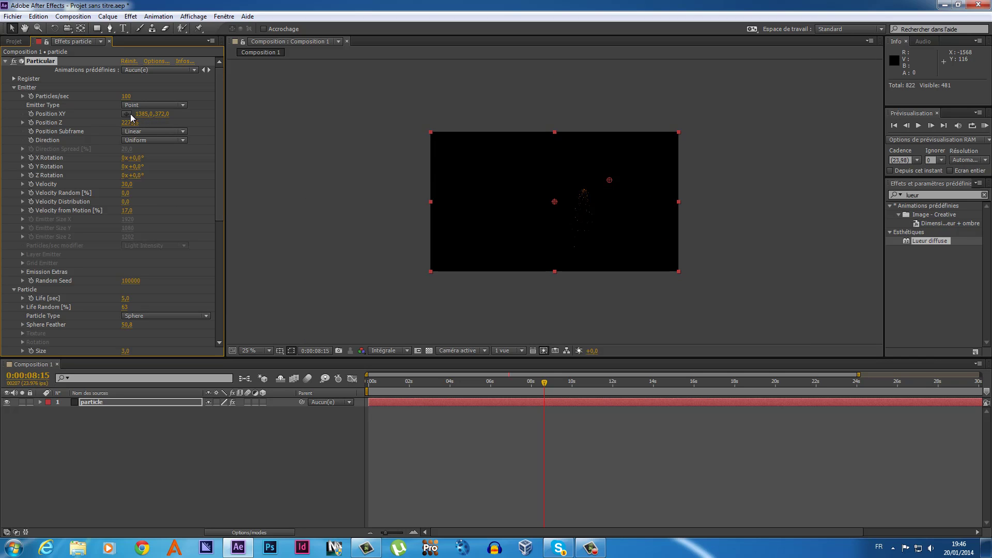
pyautogui.click(126, 113)
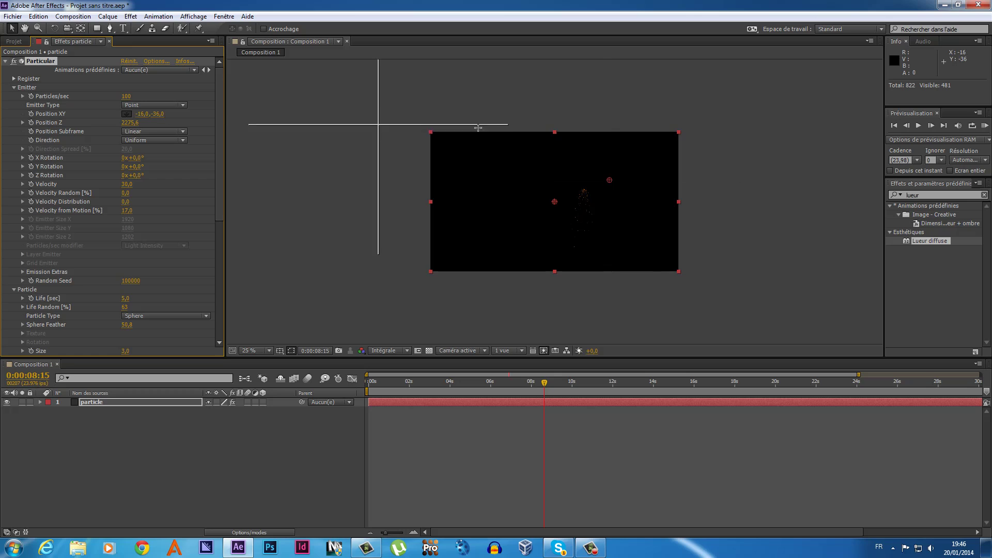
pyautogui.click(554, 167)
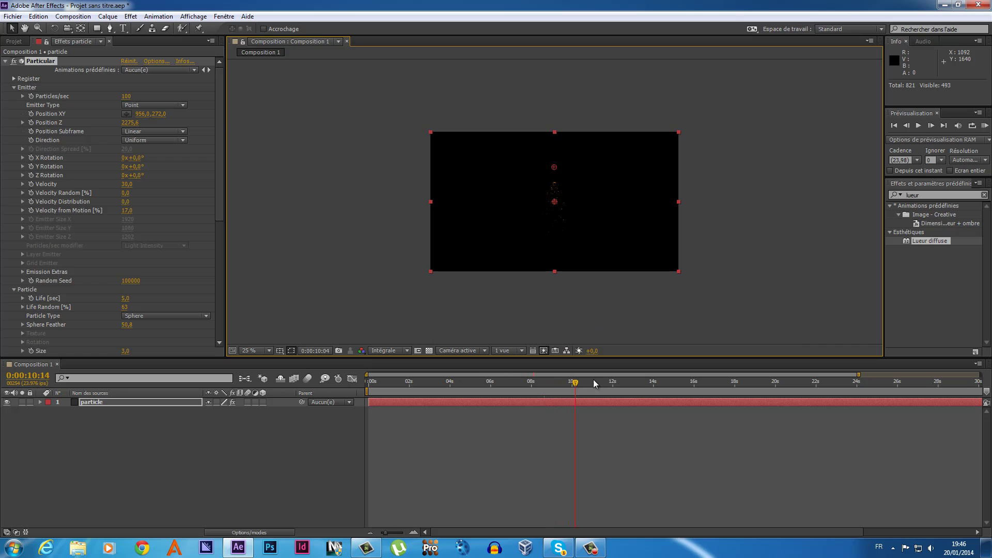
# - Raise Gravity to 42.4 so the orange particles fall in a thin stream
pyautogui.moveTo(593, 382); pyautogui.dragTo(600, 382)
pyautogui.press('.')
pyautogui.press('.')
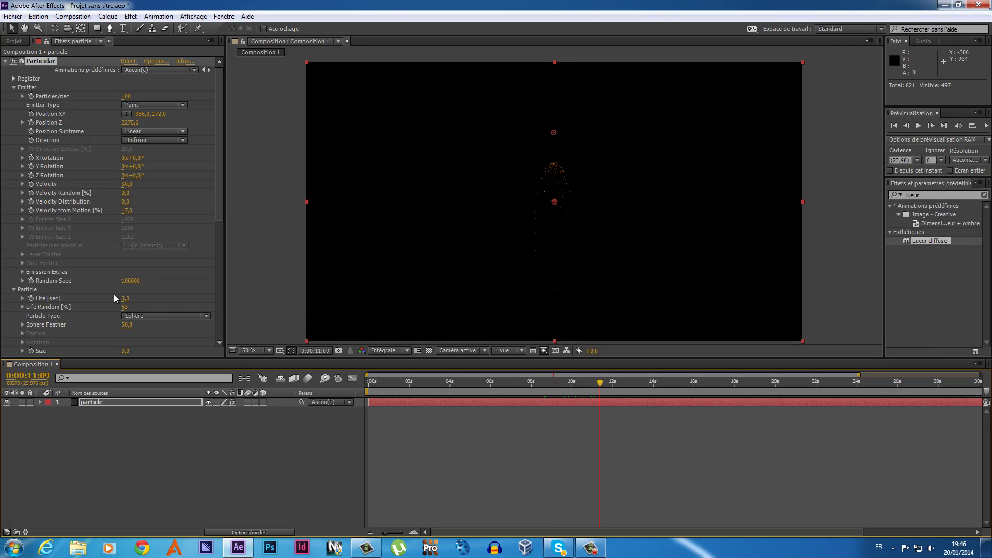
pyautogui.moveTo(219, 212); pyautogui.dragTo(213, 330)
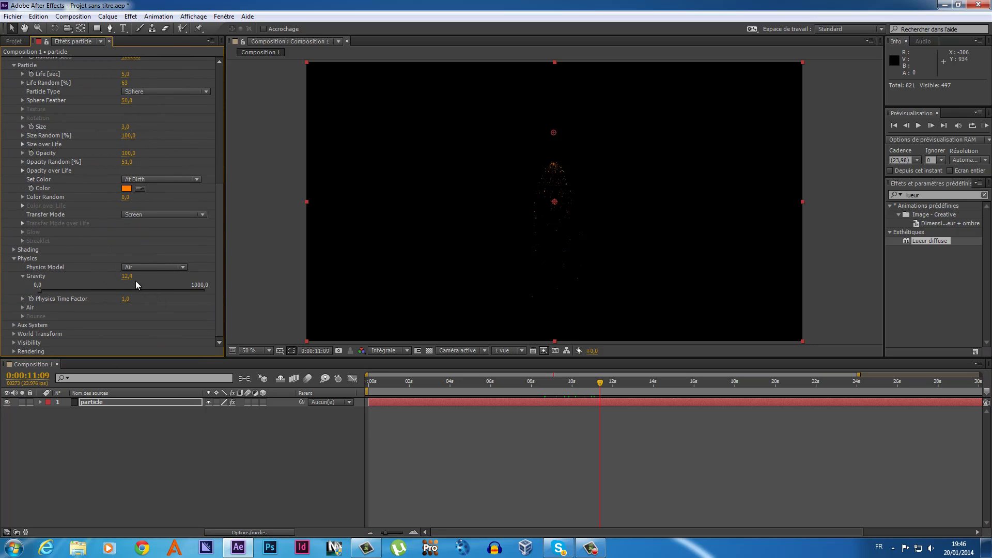
pyautogui.moveTo(130, 277); pyautogui.dragTo(132, 278)
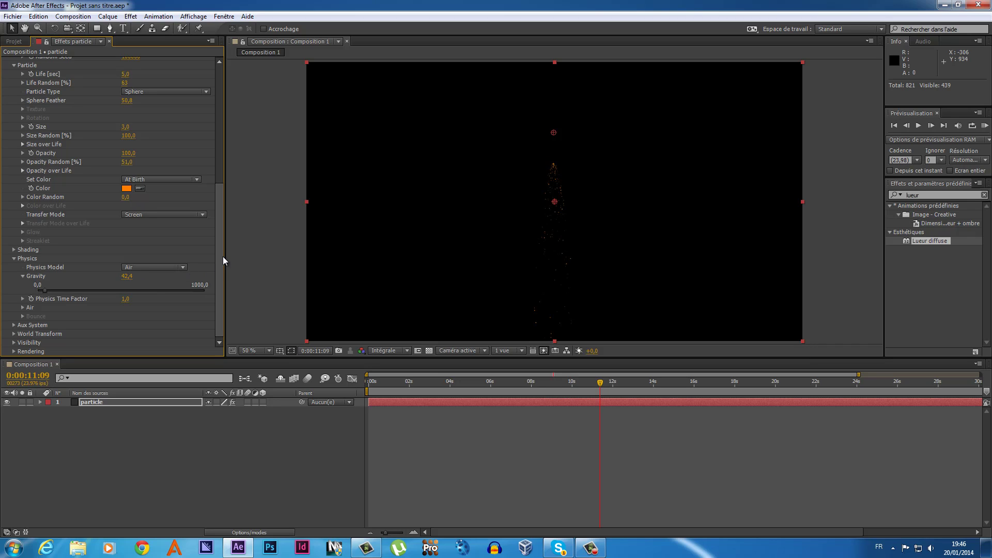
pyautogui.click(15, 258)
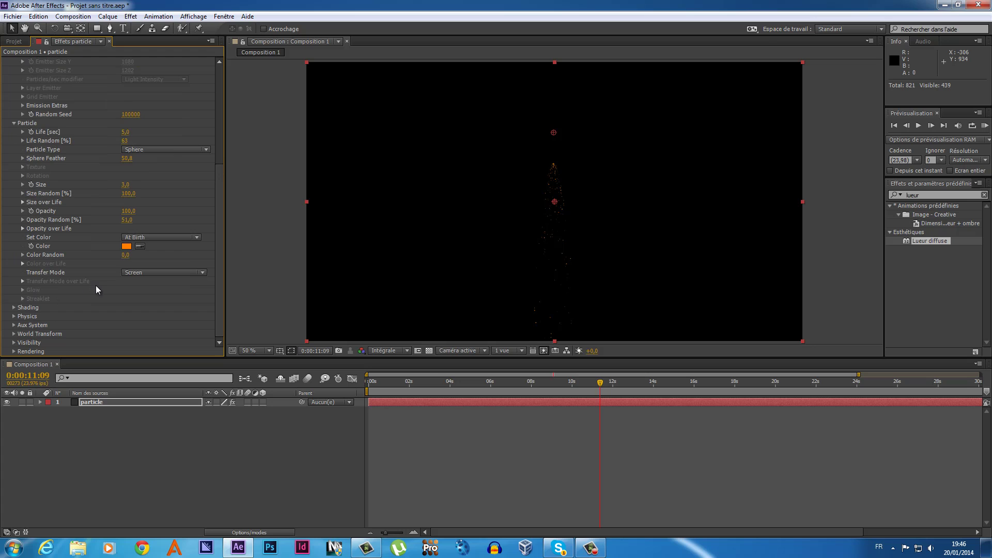
# - Create a new solid layer named 'floor' via Créer > Solide
pyautogui.rightClick(243, 468)
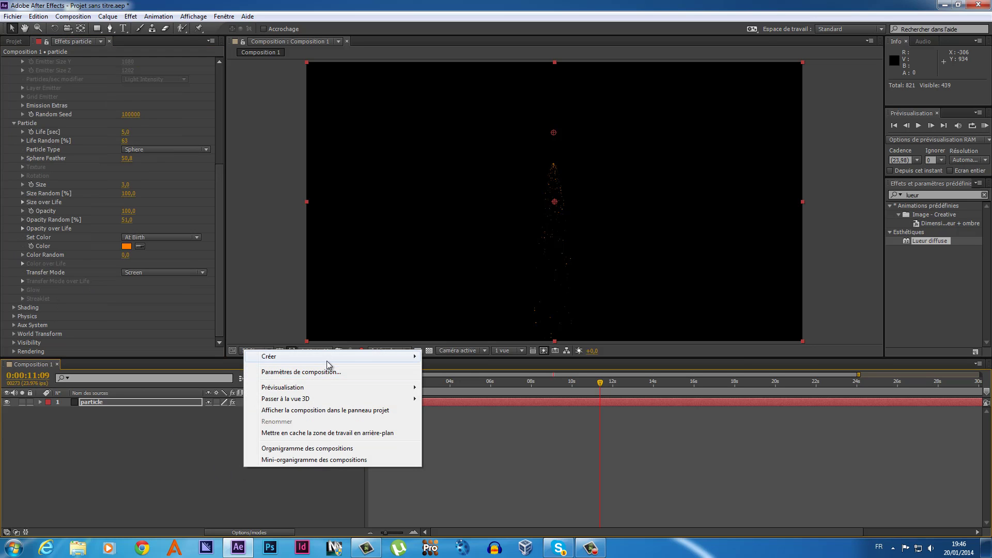
pyautogui.moveTo(327, 357)
pyautogui.click(157, 386)
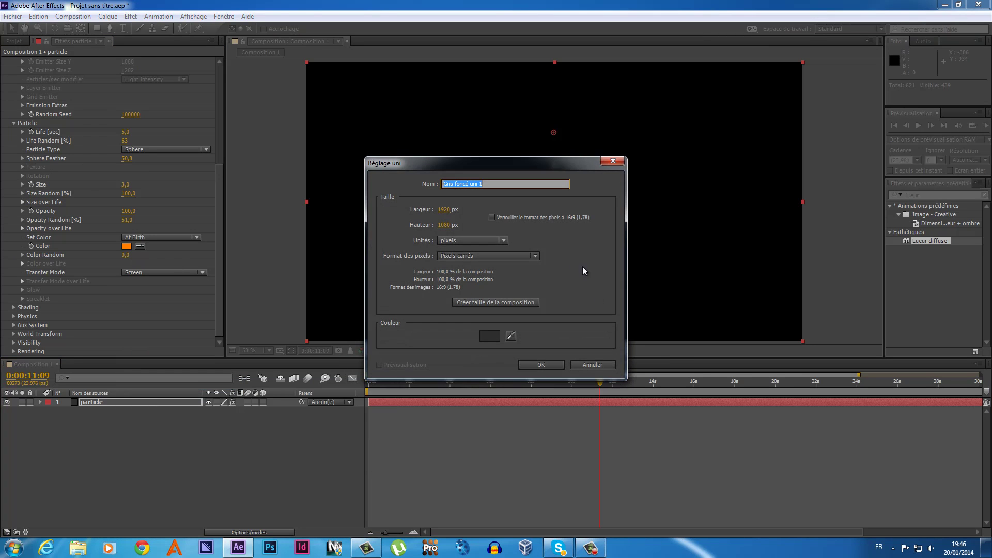
pyautogui.write('floor')
pyautogui.press('Return')
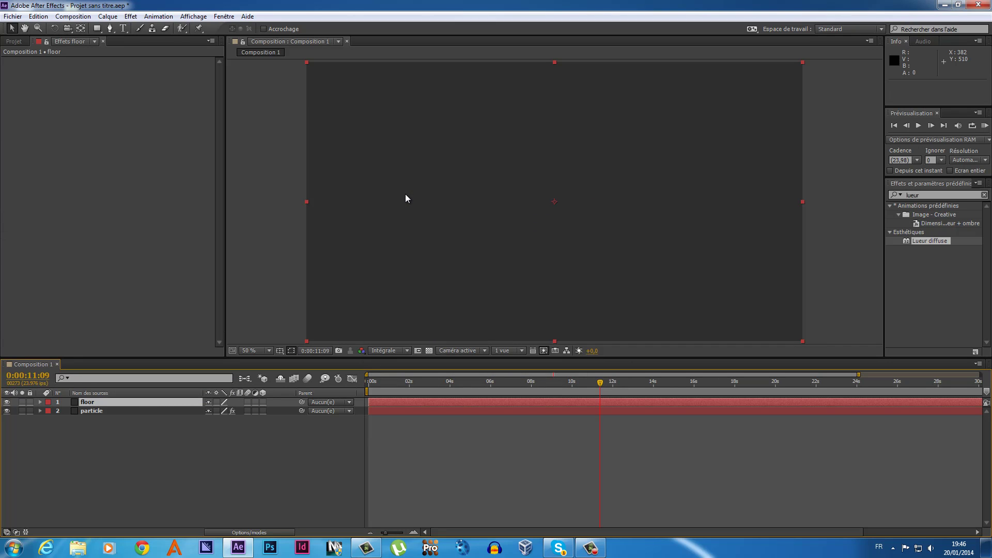
# - Make the floor solid 3D and rotate it to 270° on X so it lies flat
pyautogui.click(263, 402)
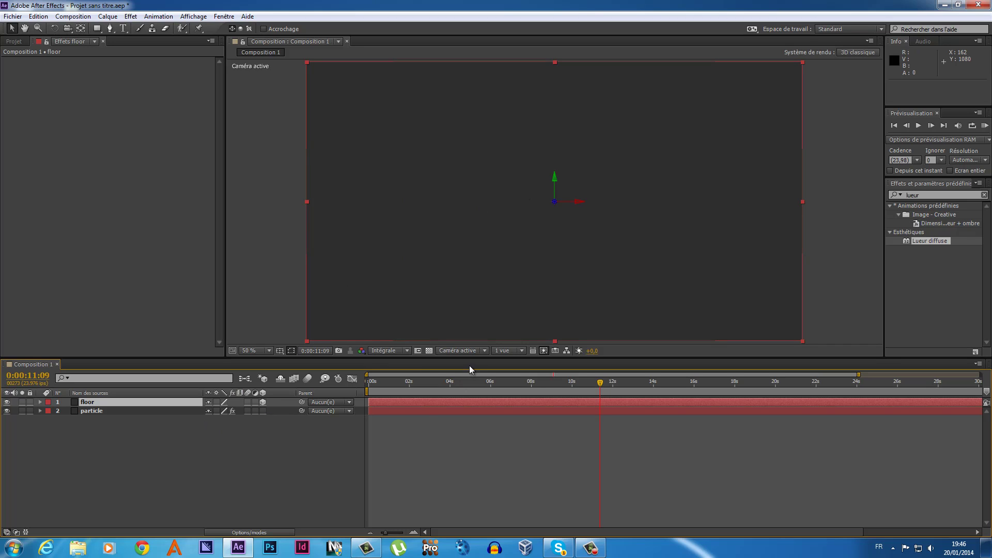
pyautogui.click(56, 29)
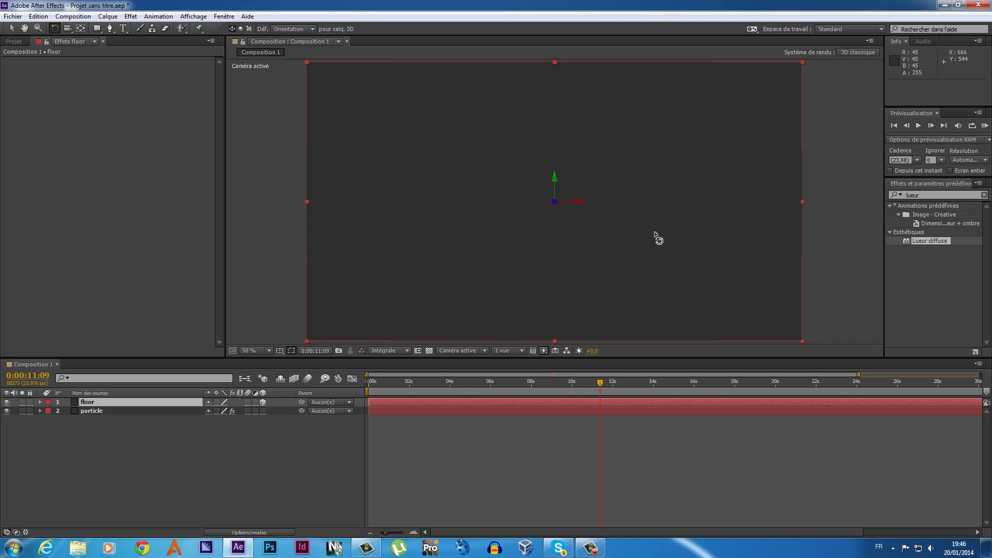
pyautogui.moveTo(582, 202); pyautogui.dragTo(587, 178)
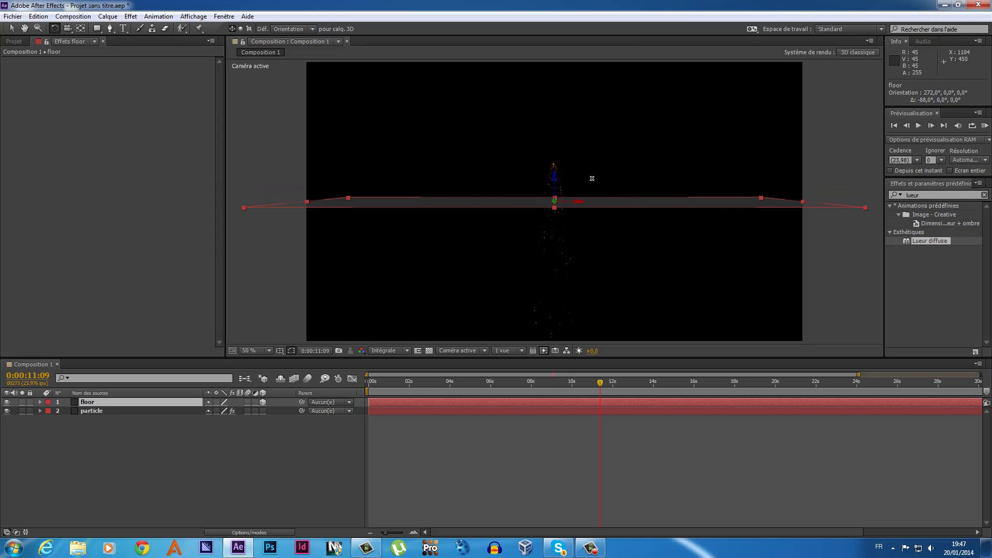
pyautogui.moveTo(593, 179); pyautogui.dragTo(591, 177)
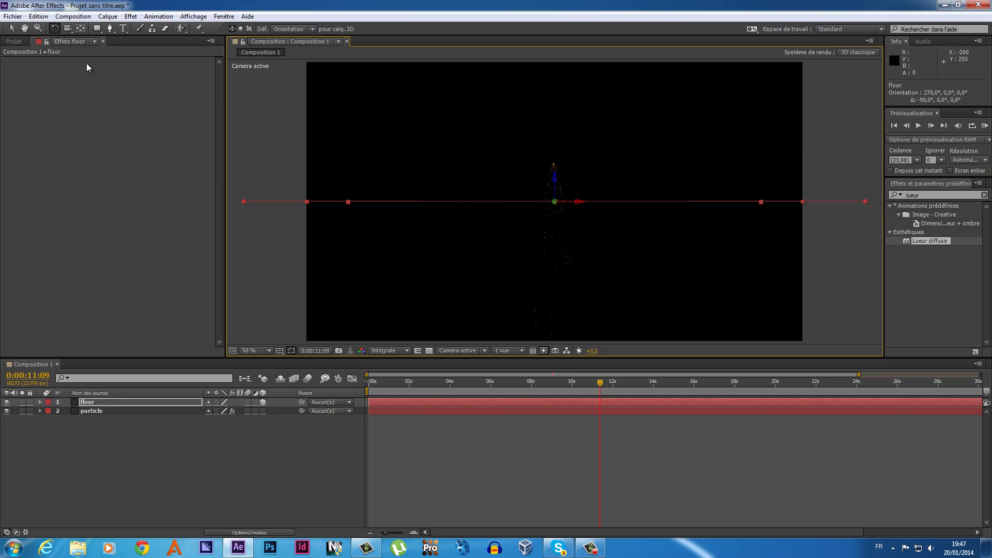
# - Lower the floor, scale it to 134% × 289%, and stack it beneath the particle layer
pyautogui.click(13, 30)
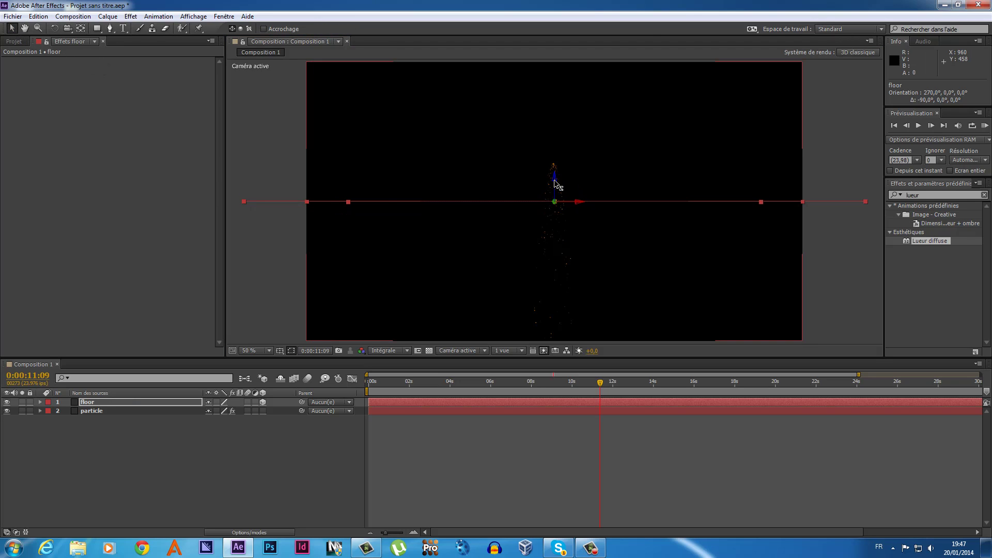
pyautogui.moveTo(556, 188); pyautogui.dragTo(562, 237)
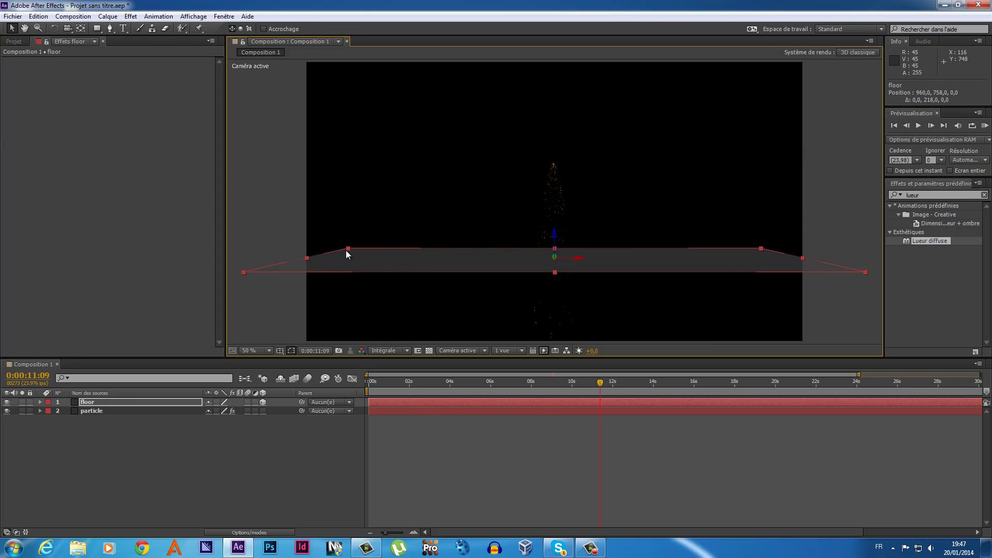
pyautogui.moveTo(339, 249); pyautogui.dragTo(309, 249)
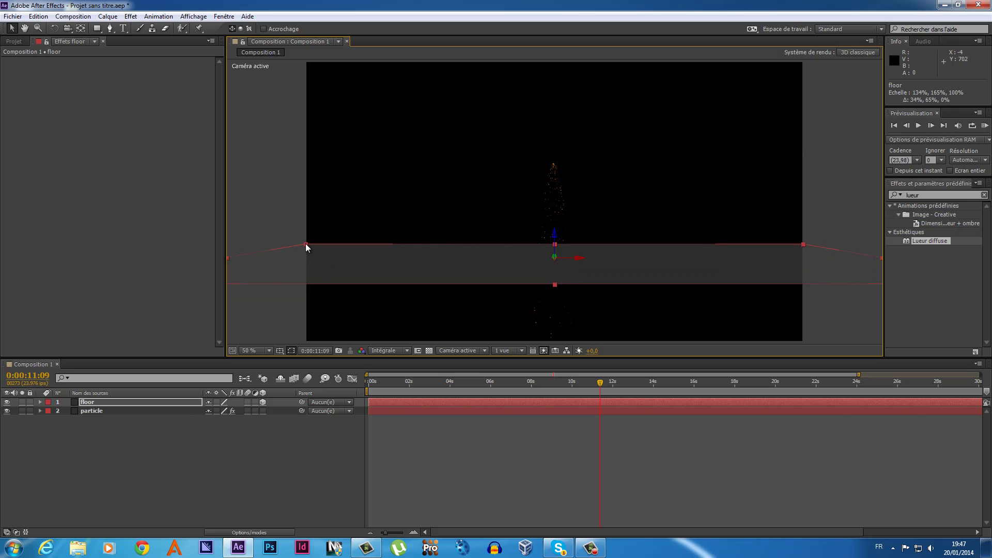
pyautogui.moveTo(308, 246); pyautogui.dragTo(305, 244)
pyautogui.moveTo(108, 401); pyautogui.dragTo(116, 423)
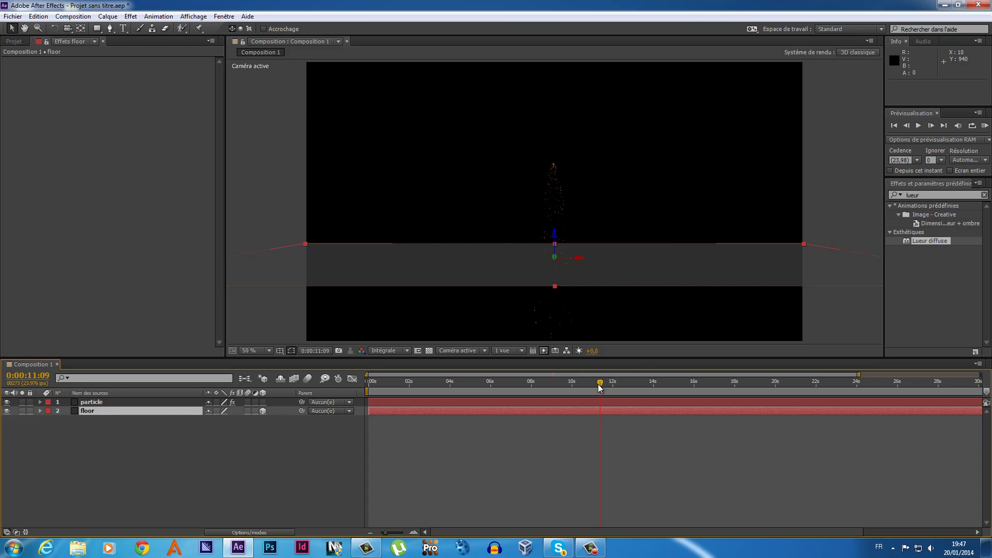
pyautogui.moveTo(598, 383)
pyautogui.mouseDown()
pyautogui.moveTo(701, 383)
pyautogui.moveTo(667, 384)
pyautogui.mouseUp()
pyautogui.moveTo(555, 287); pyautogui.dragTo(570, 341)
pyautogui.click(209, 467)
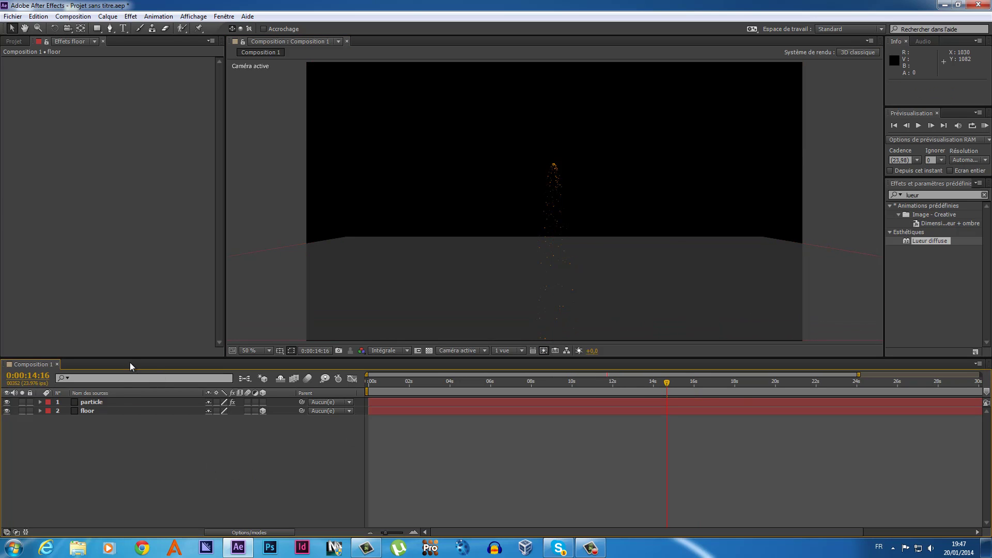
# - Select the particle layer, keep Physics Model on Air, and reveal the Air options
pyautogui.click(116, 401)
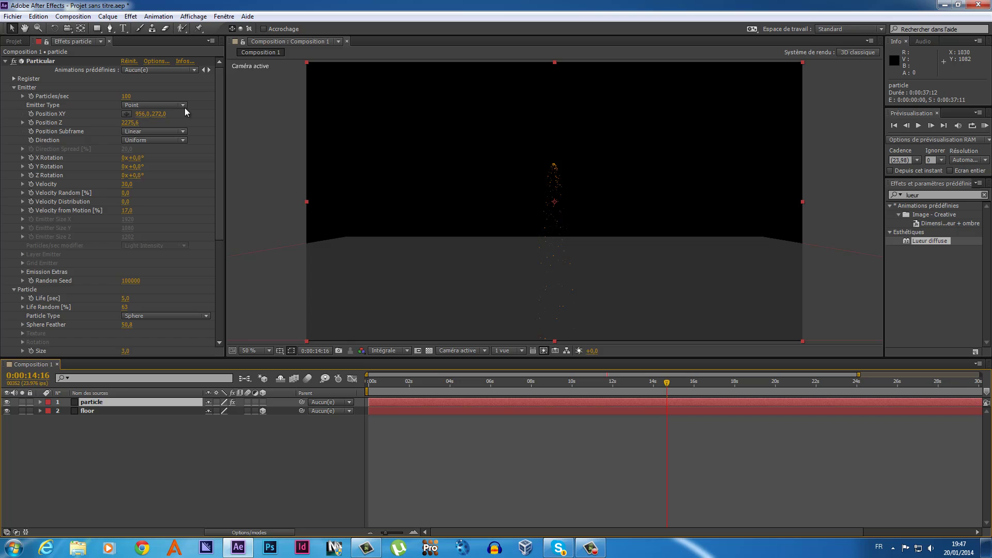
pyautogui.moveTo(219, 117); pyautogui.dragTo(218, 222)
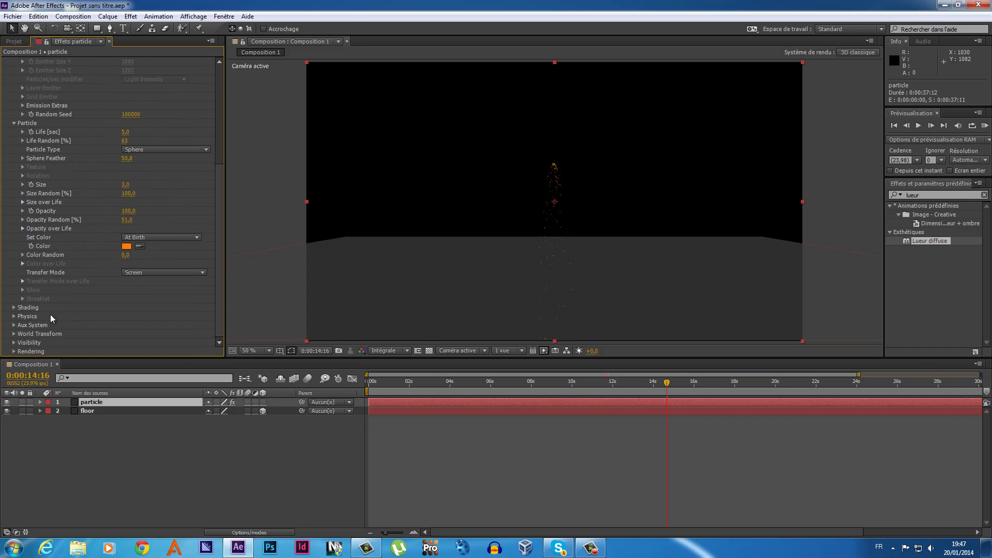
pyautogui.click(14, 316)
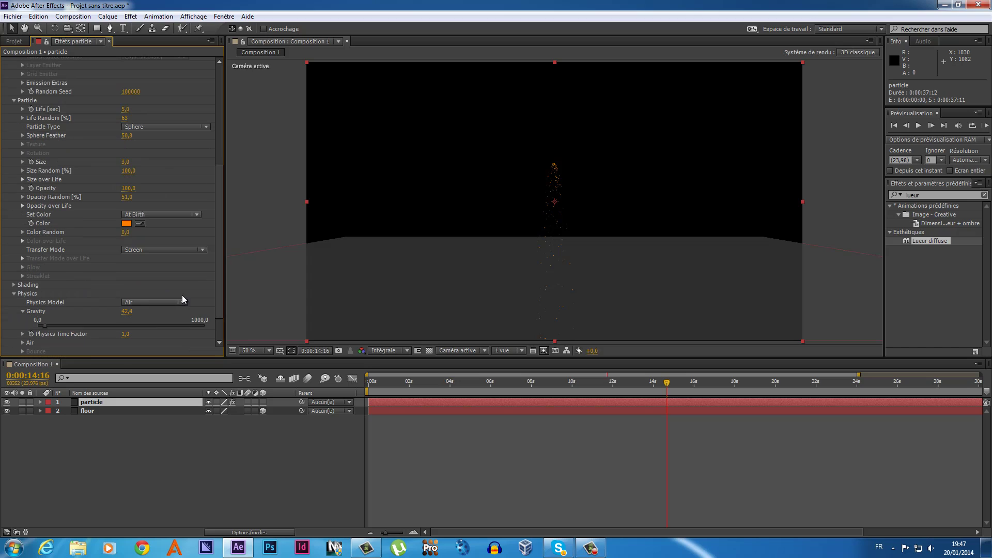
pyautogui.click(154, 303)
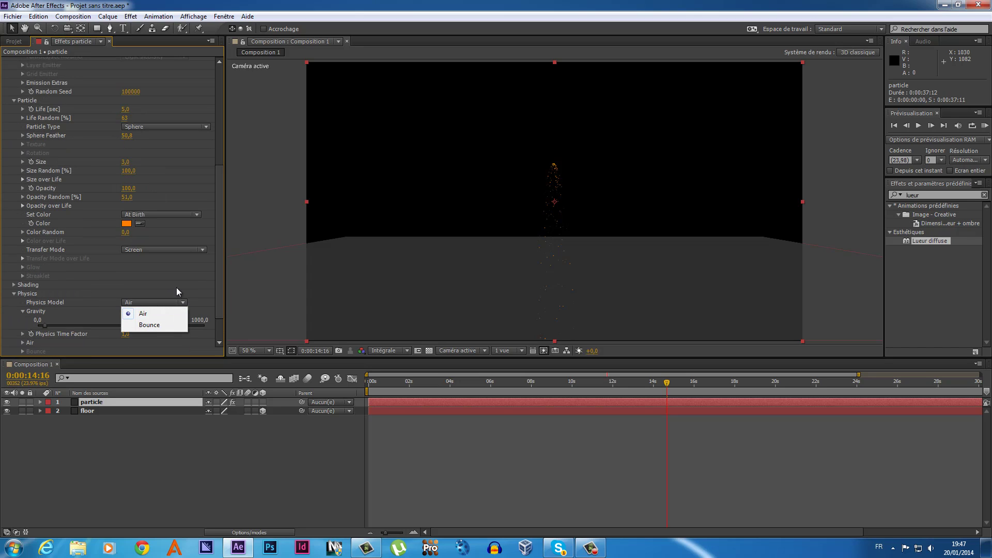
pyautogui.click(197, 307)
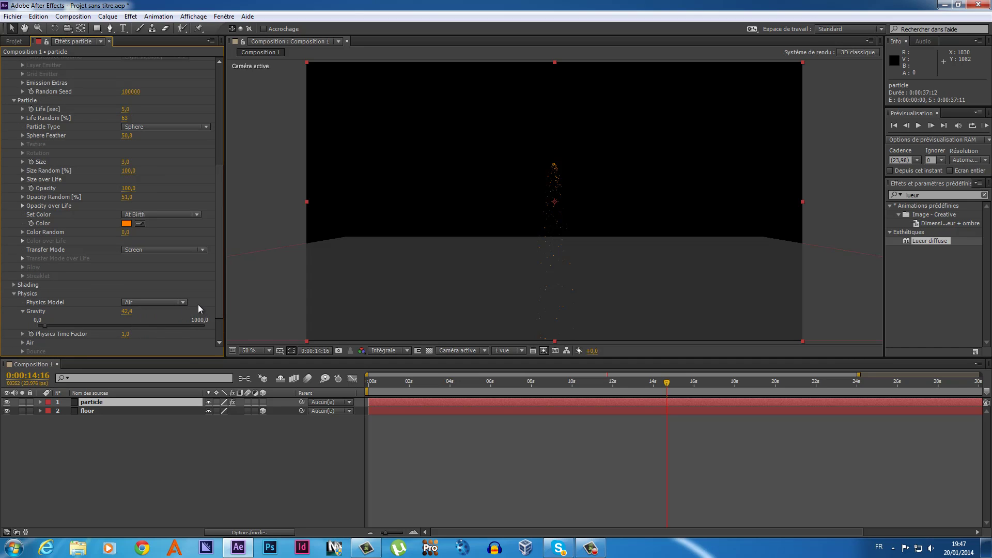
pyautogui.click(22, 343)
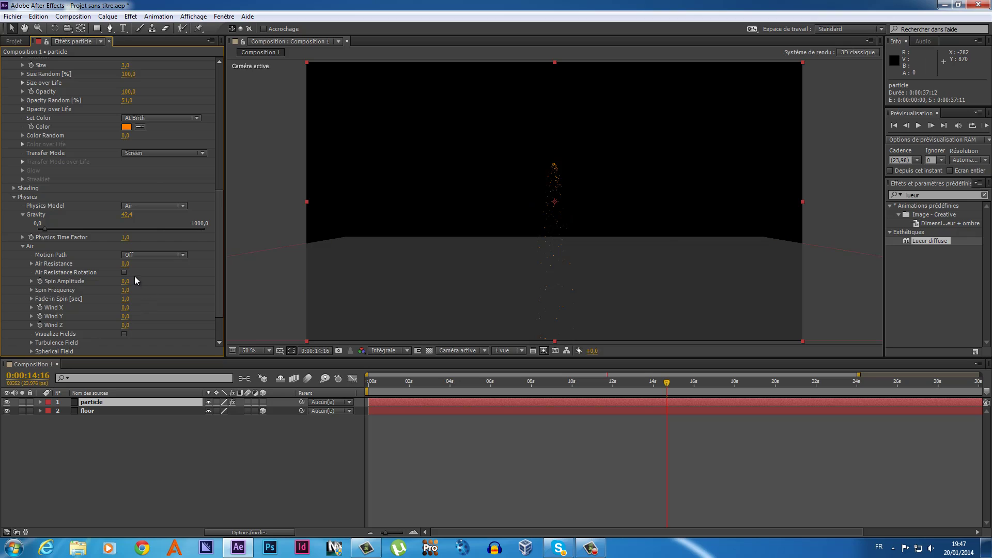
# - Set Air Resistance to 0.3, Spin Amplitude to 12.0 and Spin Frequency to 5.3
pyautogui.moveTo(123, 264)
pyautogui.mouseDown()
pyautogui.moveTo(135, 281)
pyautogui.moveTo(233, 278)
pyautogui.mouseUp()
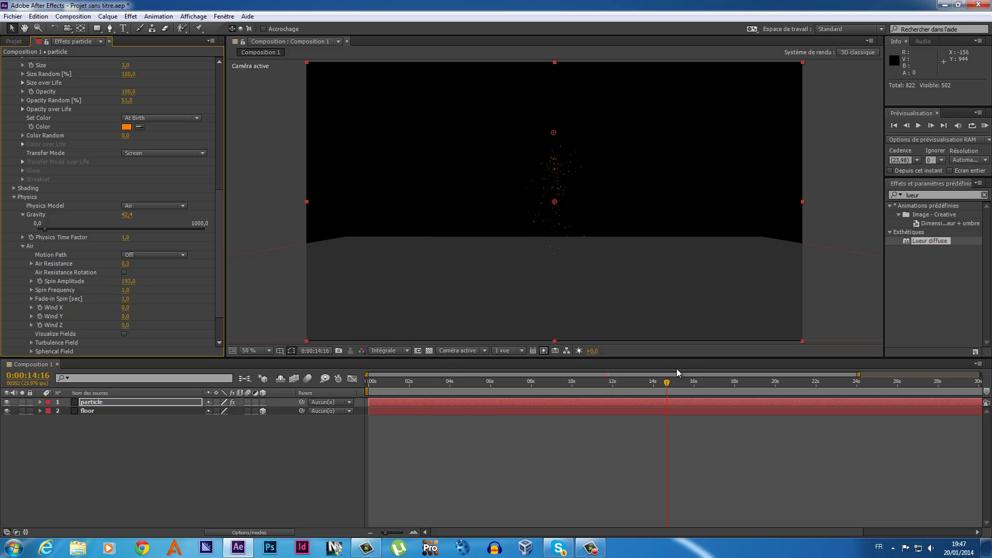
pyautogui.moveTo(664, 384)
pyautogui.mouseDown()
pyautogui.moveTo(608, 396)
pyautogui.moveTo(619, 395)
pyautogui.mouseUp()
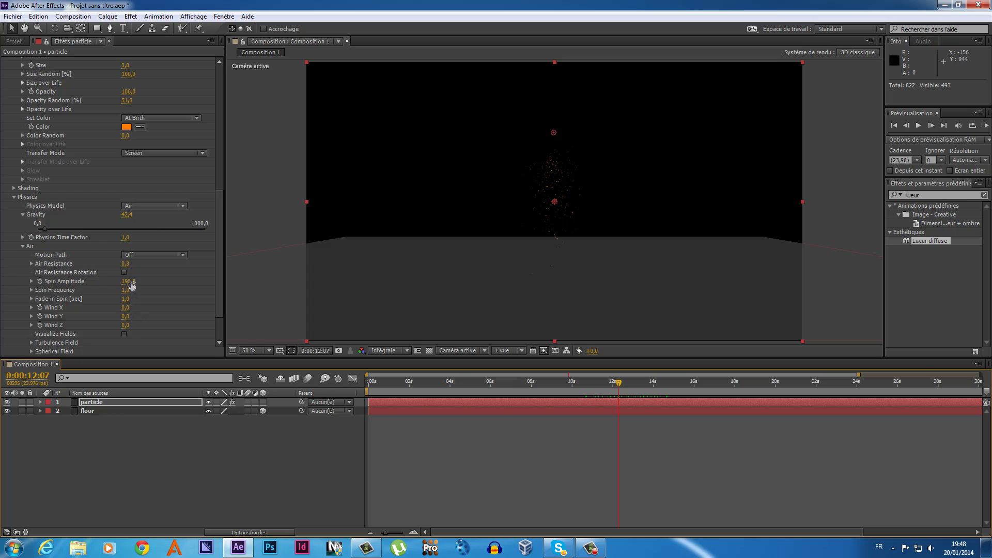
pyautogui.moveTo(128, 282); pyautogui.dragTo(18, 307)
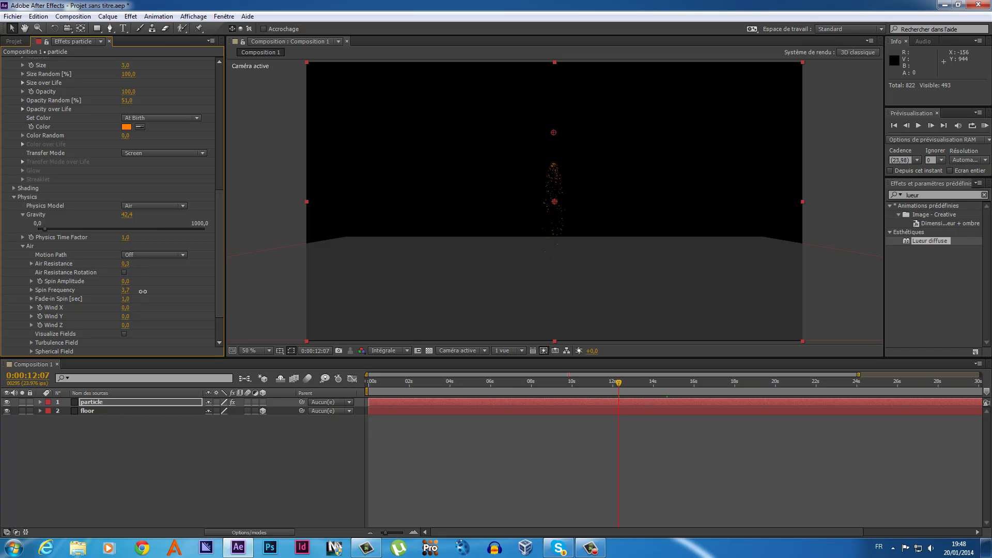
pyautogui.moveTo(131, 283); pyautogui.dragTo(137, 293)
# - After trying a sideways wind, reset Wind X and Wind Z to 0
pyautogui.moveTo(124, 308)
pyautogui.mouseDown()
pyautogui.moveTo(153, 305)
pyautogui.moveTo(127, 316)
pyautogui.moveTo(189, 320)
pyautogui.moveTo(96, 351)
pyautogui.mouseUp()
pyautogui.click(126, 307)
pyautogui.write('0')
pyautogui.press('Return')
pyautogui.click(127, 325)
pyautogui.write('0')
pyautogui.press('Return')
pyautogui.moveTo(619, 385); pyautogui.dragTo(664, 387)
# - Switch the Physics Model from Air to Bounce
pyautogui.click(23, 246)
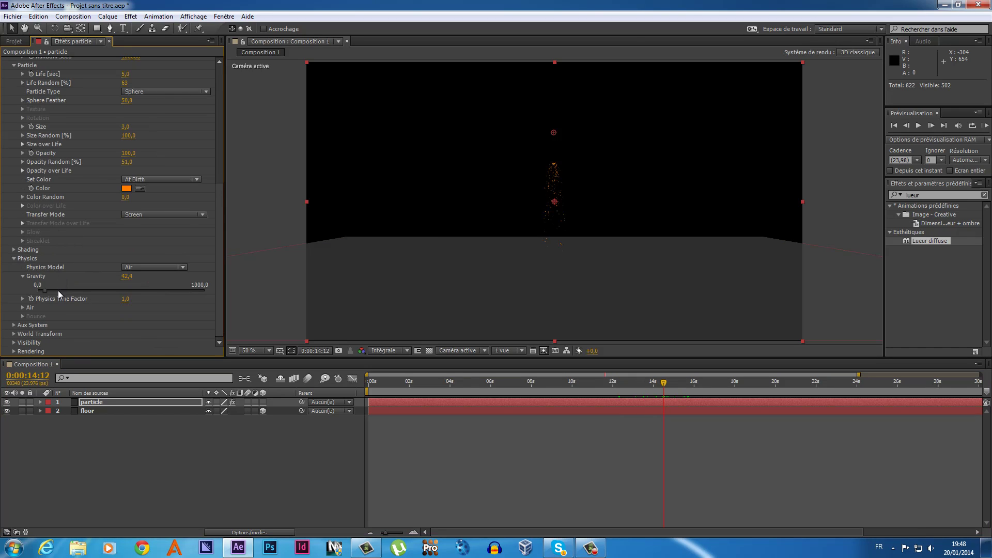
pyautogui.click(164, 265)
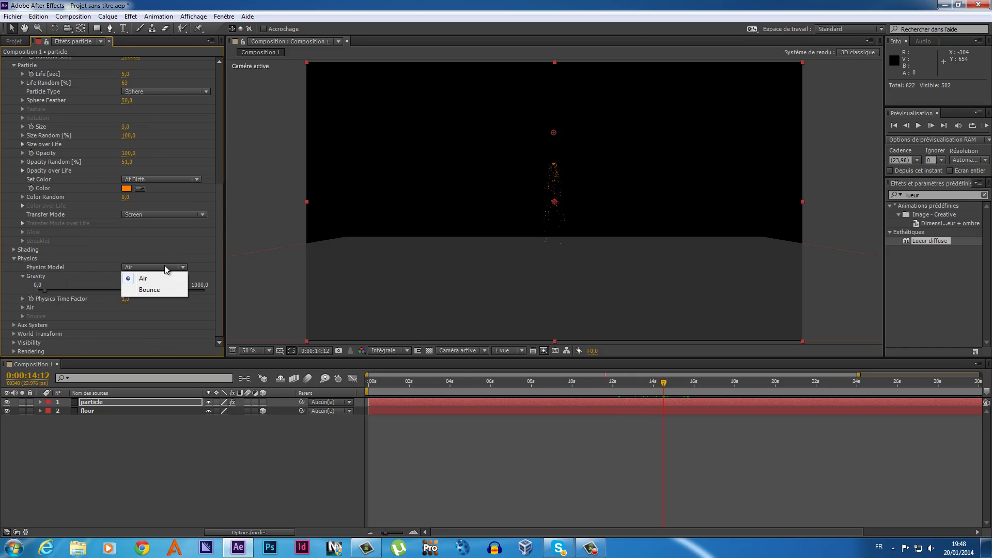
pyautogui.click(158, 291)
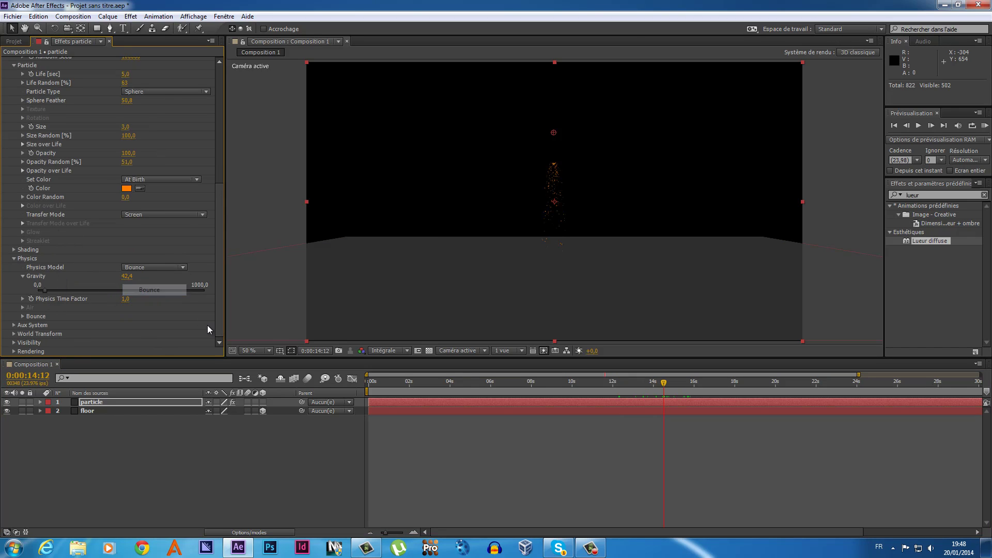
pyautogui.click(23, 276)
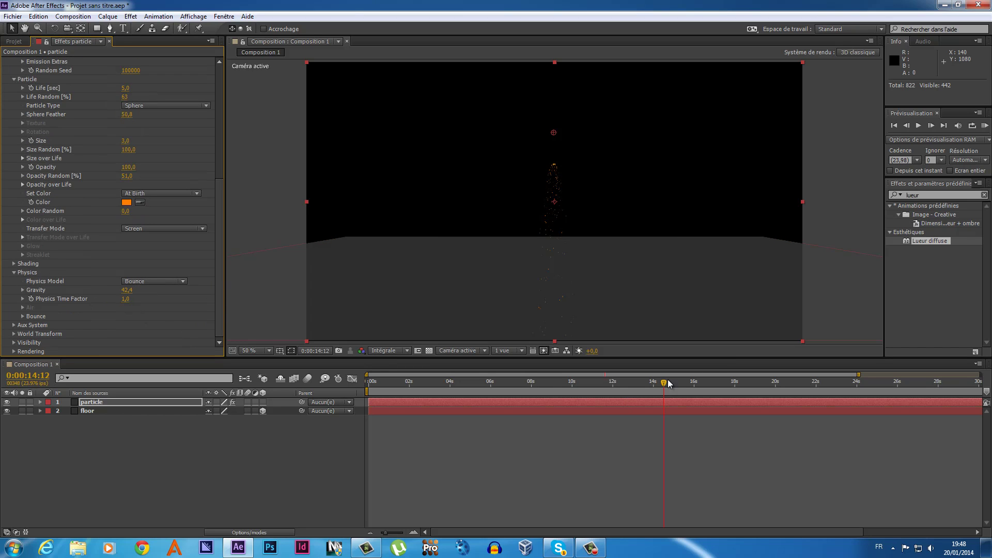
# - Expand the Bounce settings and list the layers available as Floor Layer
pyautogui.moveTo(675, 384); pyautogui.dragTo(638, 384)
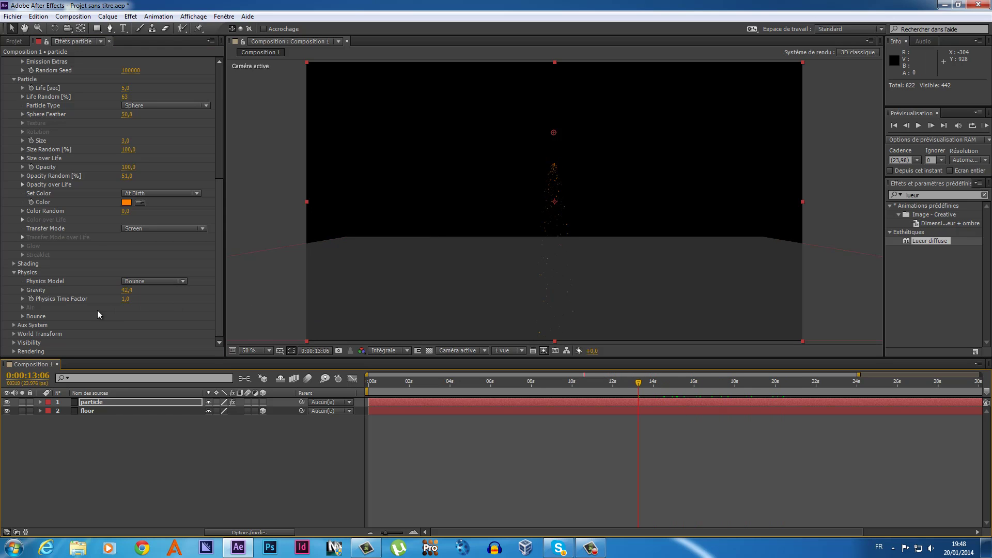
pyautogui.click(22, 316)
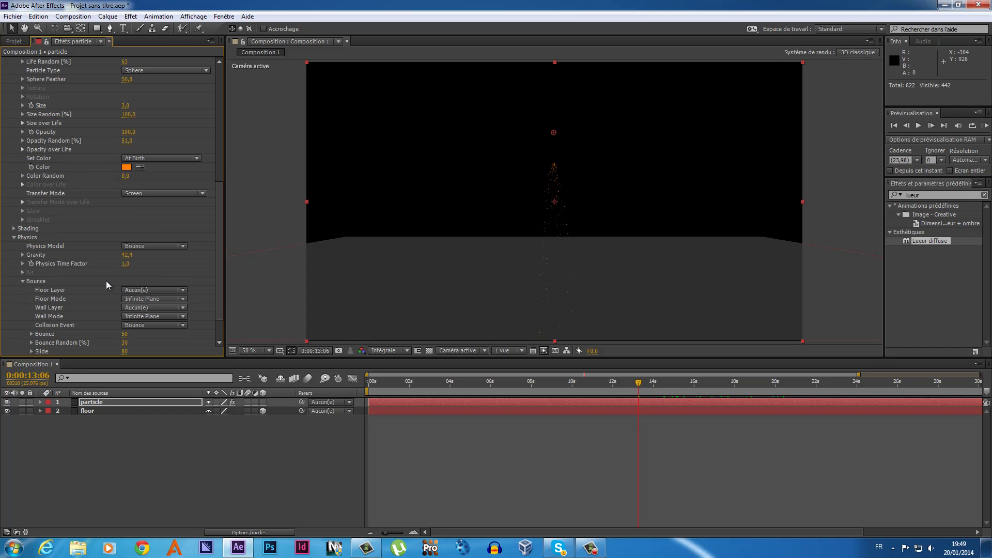
pyautogui.click(163, 290)
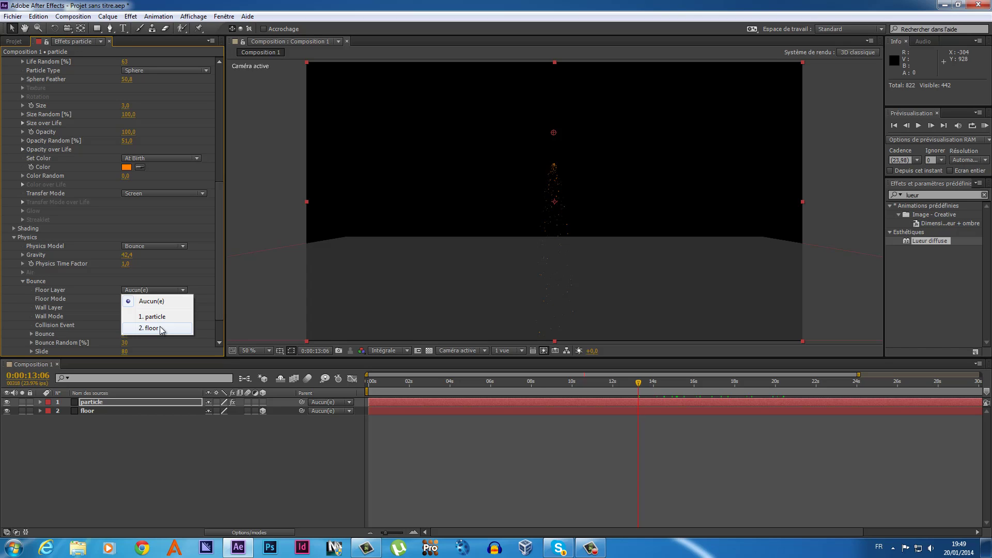
# - Set Particular's Bounce Floor Layer to 'floor' and drag the emitter slightly lower
pyautogui.click(161, 329)
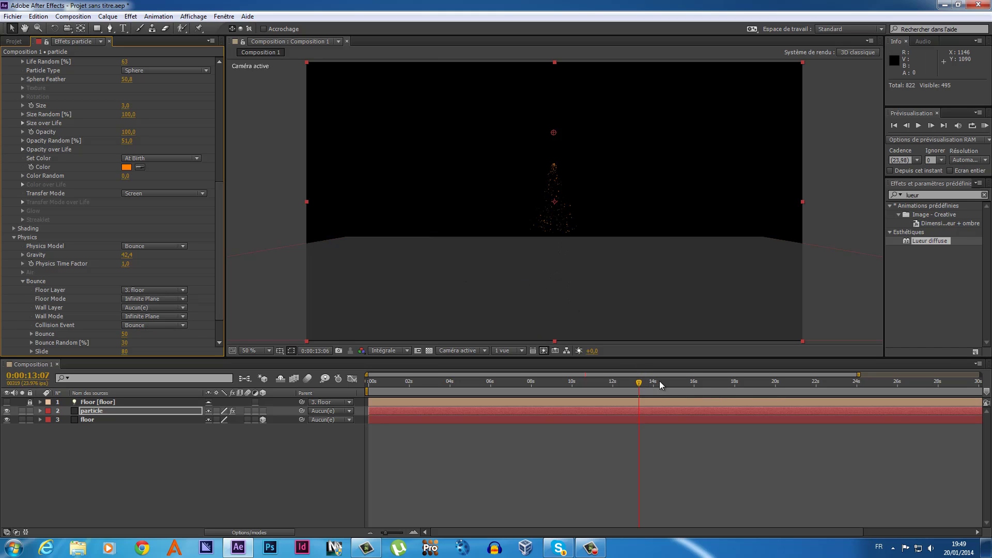
pyautogui.moveTo(659, 385); pyautogui.dragTo(689, 388)
pyautogui.moveTo(554, 132)
pyautogui.mouseDown()
pyautogui.moveTo(557, 149)
pyautogui.moveTo(553, 112)
pyautogui.mouseUp()
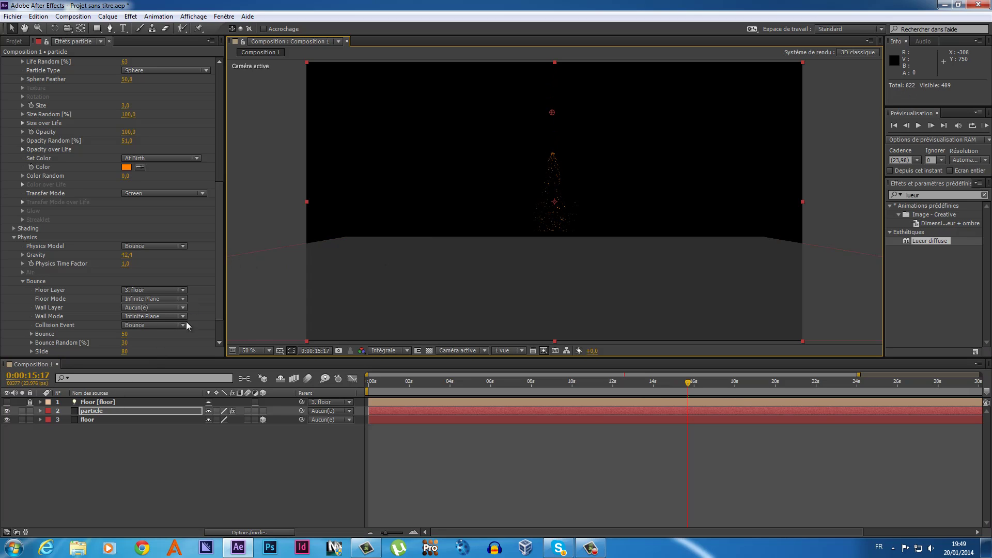
# - Select the floor layer and push it further back on Z
pyautogui.moveTo(690, 390); pyautogui.dragTo(699, 385)
pyautogui.click(493, 309)
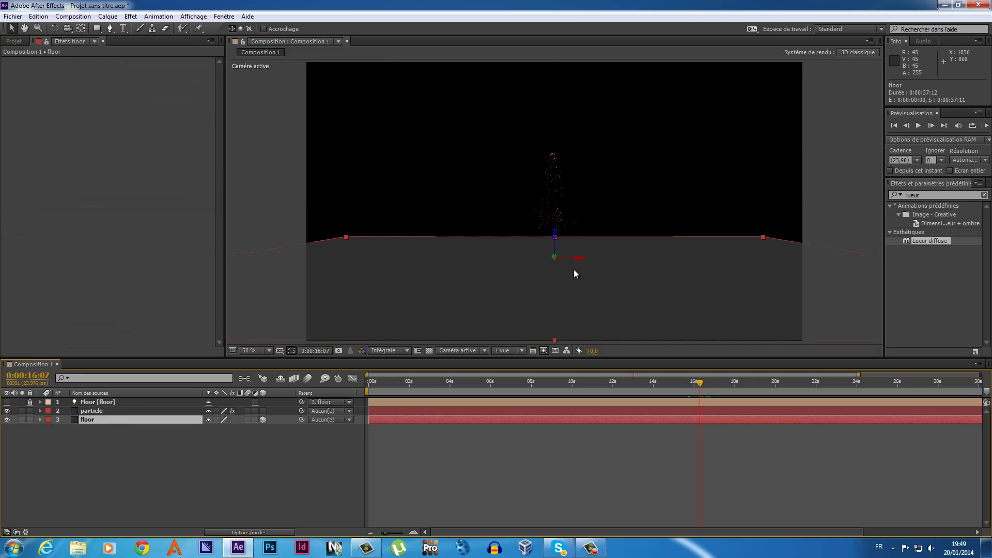
pyautogui.moveTo(555, 235)
pyautogui.mouseDown()
pyautogui.moveTo(560, 152)
pyautogui.moveTo(546, 240)
pyautogui.moveTo(546, 221)
pyautogui.mouseUp()
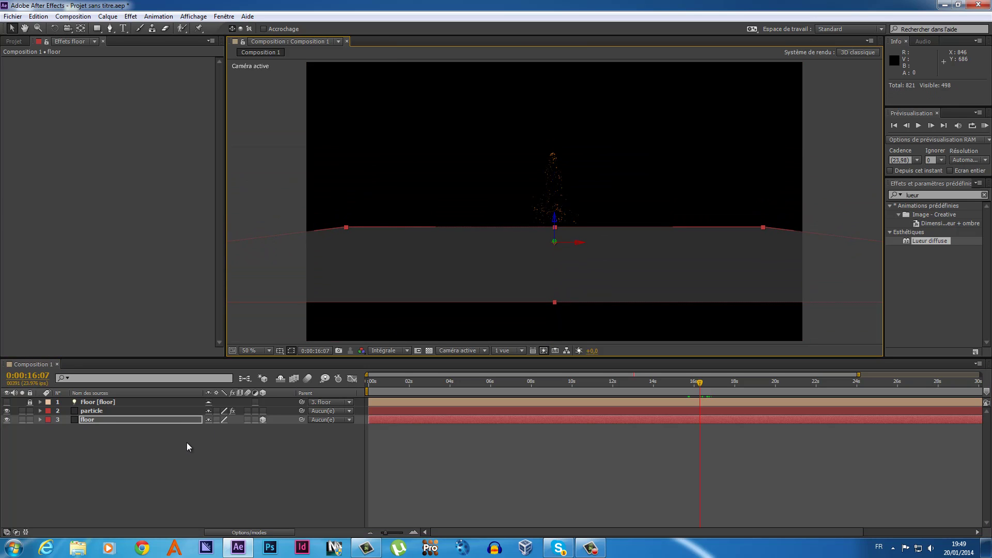
# - On the particle layer, try the Layer Size and Layer Alpha floor modes, keeping 'floor' as the collision layer
pyautogui.click(105, 411)
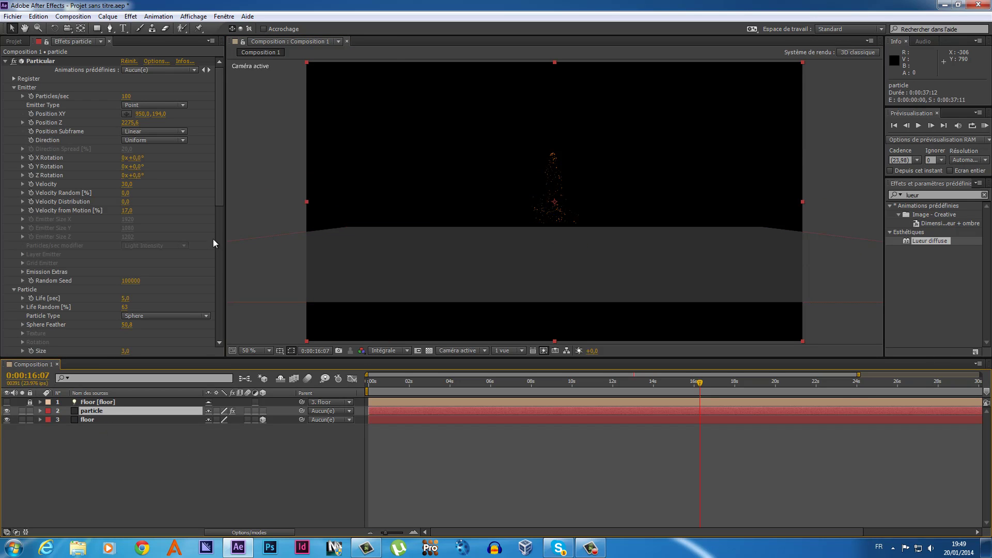
pyautogui.moveTo(216, 195); pyautogui.dragTo(213, 339)
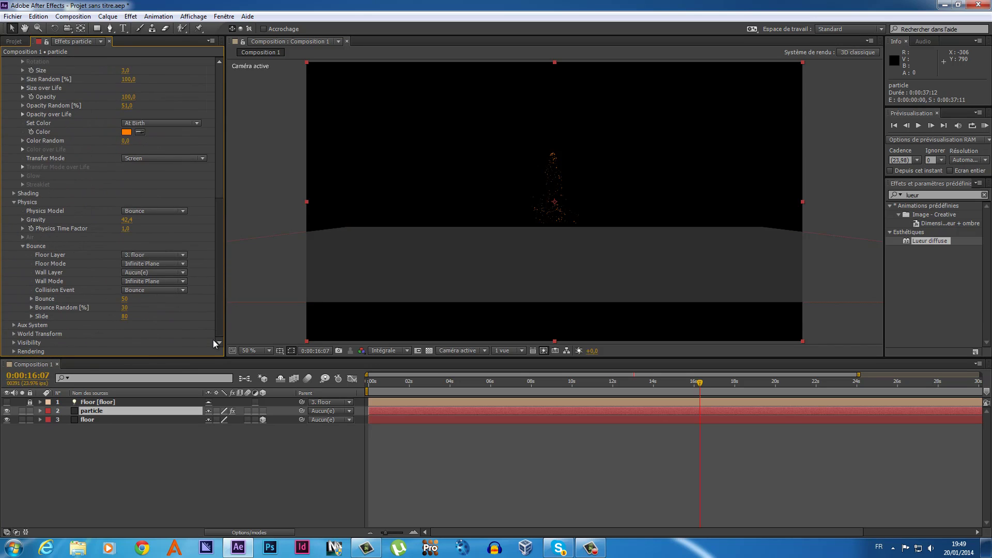
pyautogui.click(183, 264)
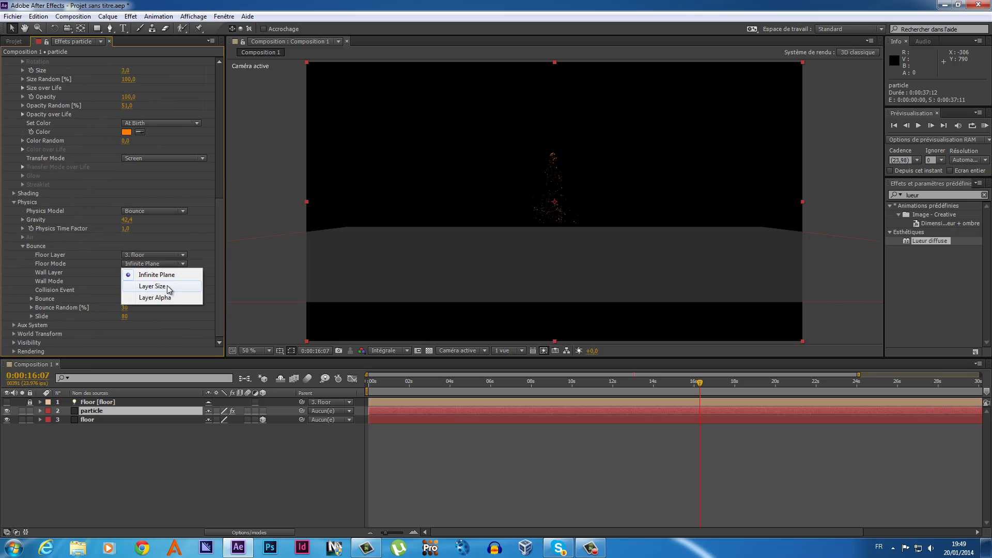
pyautogui.click(152, 286)
pyautogui.click(183, 263)
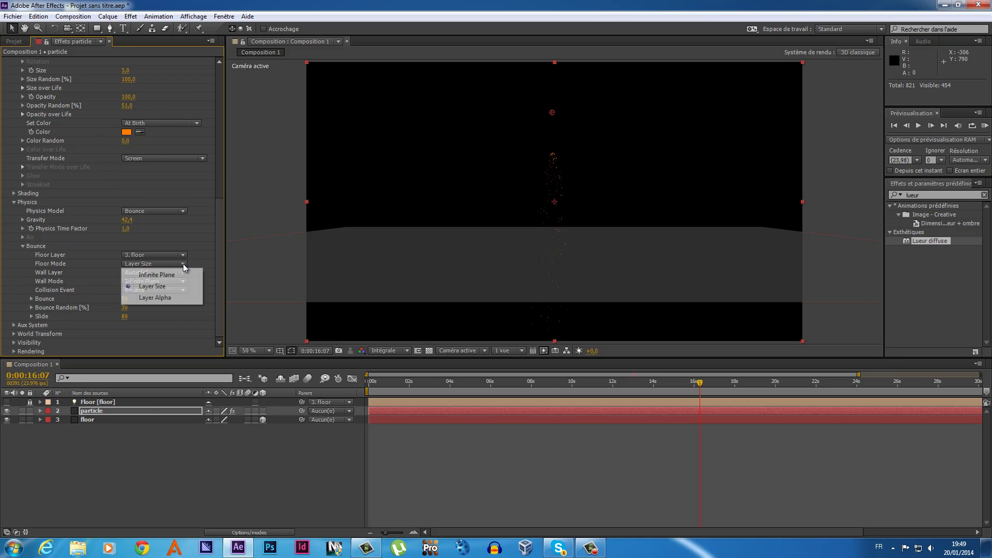
pyautogui.click(165, 296)
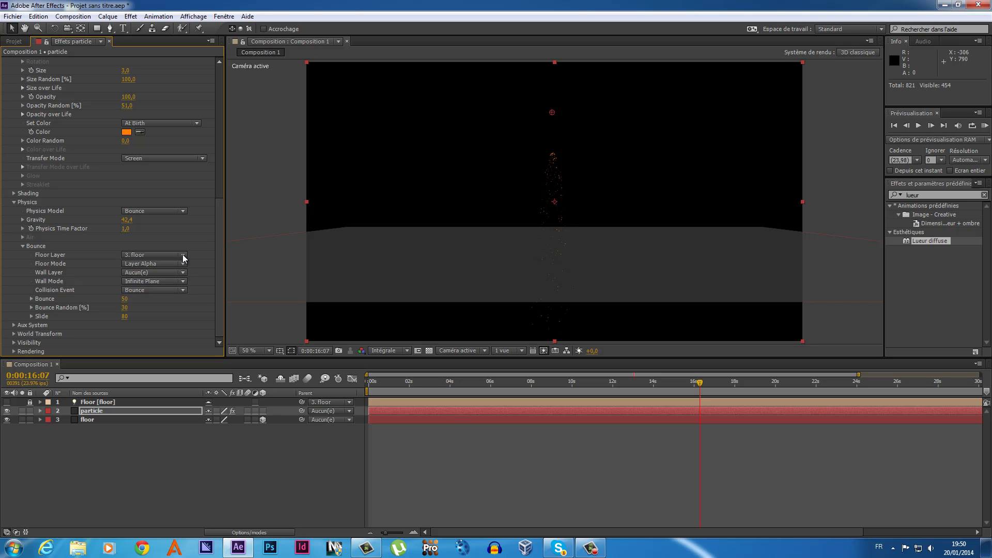
pyautogui.click(182, 254)
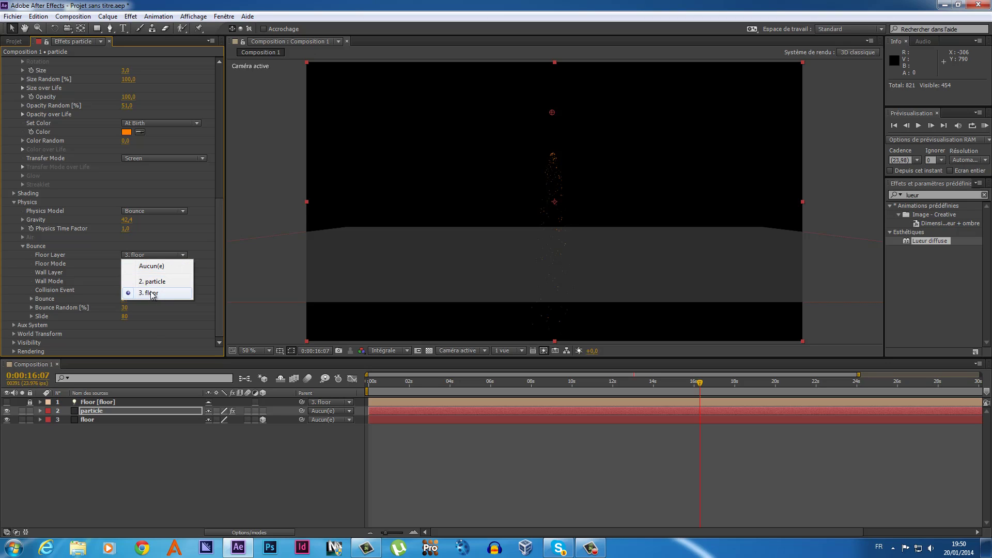
pyautogui.click(153, 293)
# - Return Floor Mode to Infinite Plane and set Bounce to 34 and Slide to 108
pyautogui.click(166, 265)
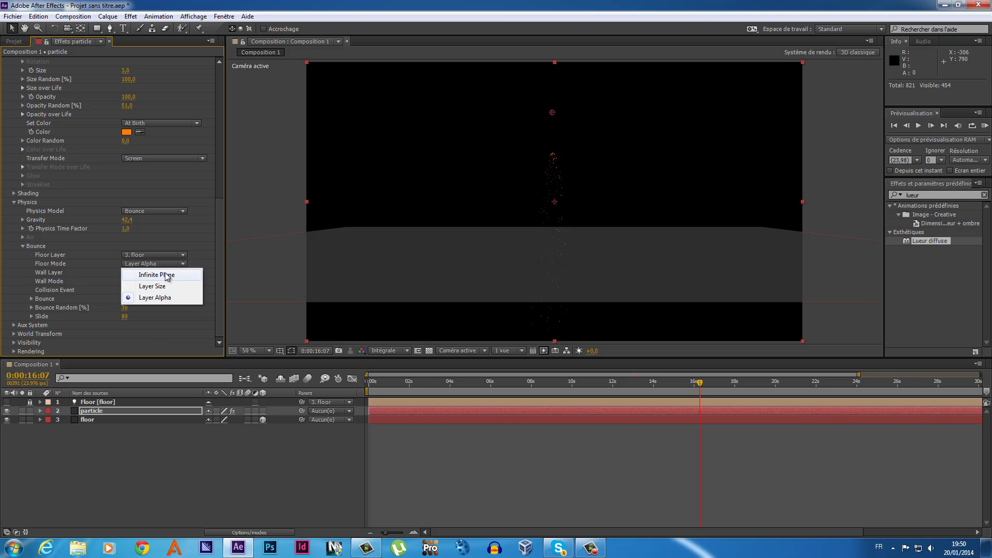
pyautogui.click(165, 273)
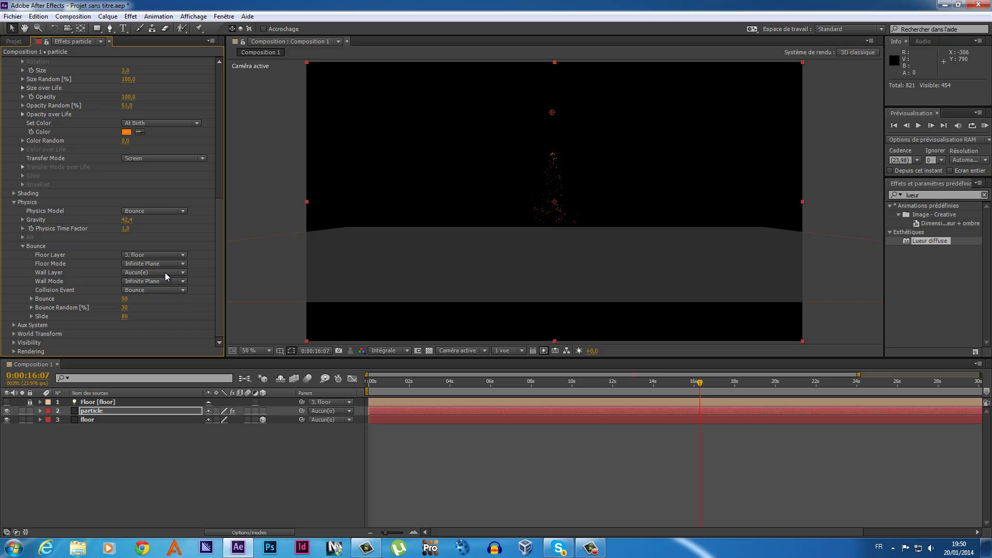
pyautogui.moveTo(124, 299)
pyautogui.mouseDown()
pyautogui.moveTo(147, 299)
pyautogui.moveTo(113, 298)
pyautogui.mouseUp()
pyautogui.moveTo(124, 317)
pyautogui.mouseDown()
pyautogui.moveTo(158, 316)
pyautogui.moveTo(133, 314)
pyautogui.mouseUp()
# - Set Aux System Emit to At Bounce Event after briefly trying Continuously
pyautogui.click(14, 326)
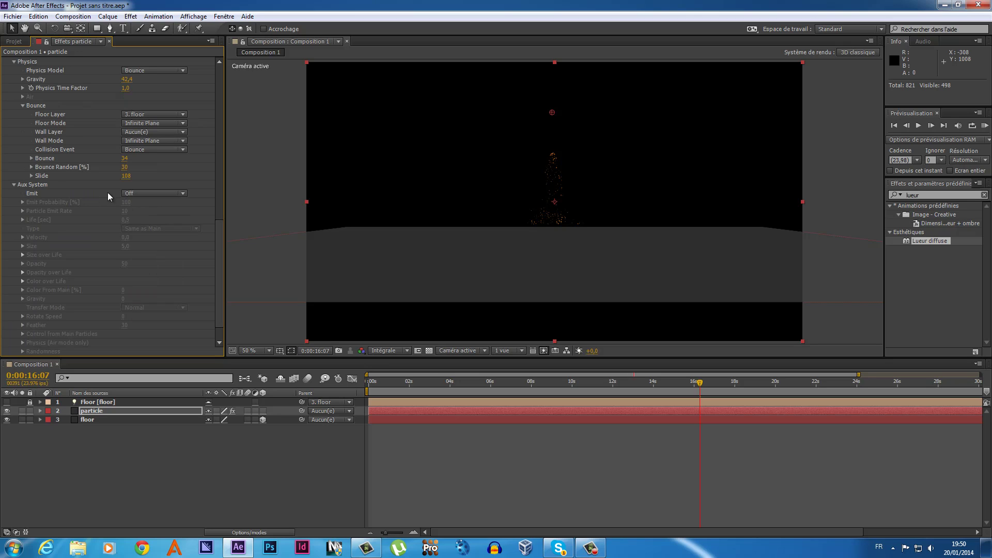
pyautogui.click(154, 193)
pyautogui.click(155, 217)
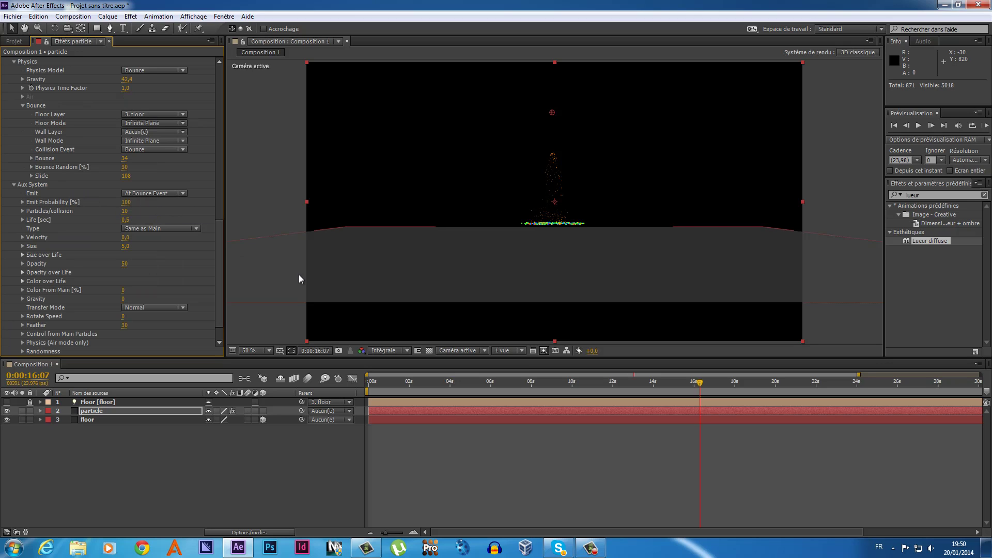
pyautogui.click(179, 194)
pyautogui.click(174, 226)
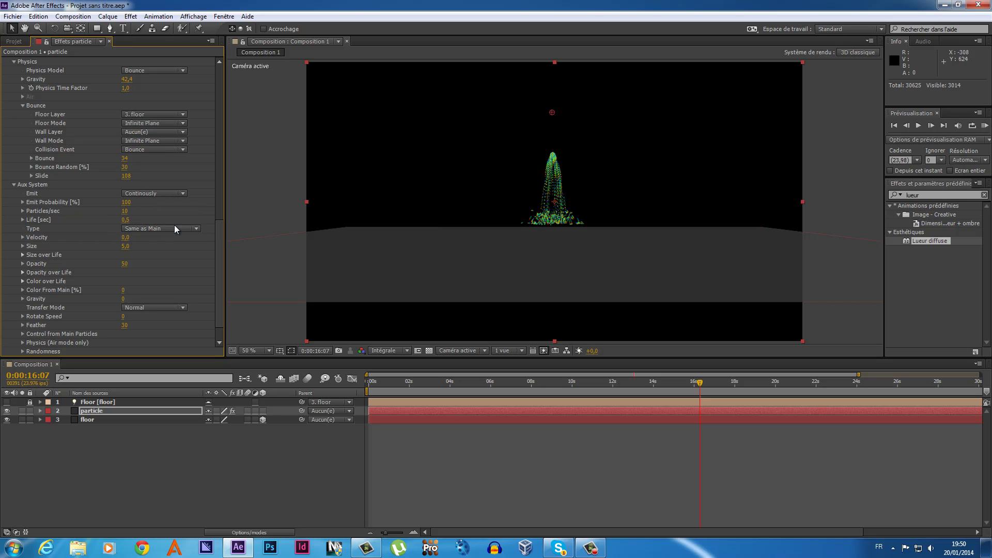
pyautogui.click(181, 195)
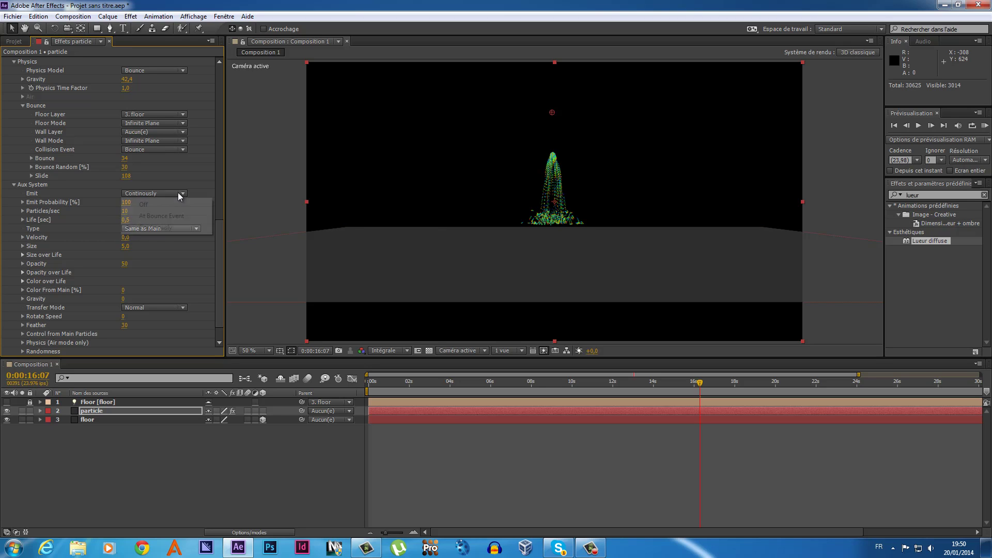
pyautogui.click(178, 215)
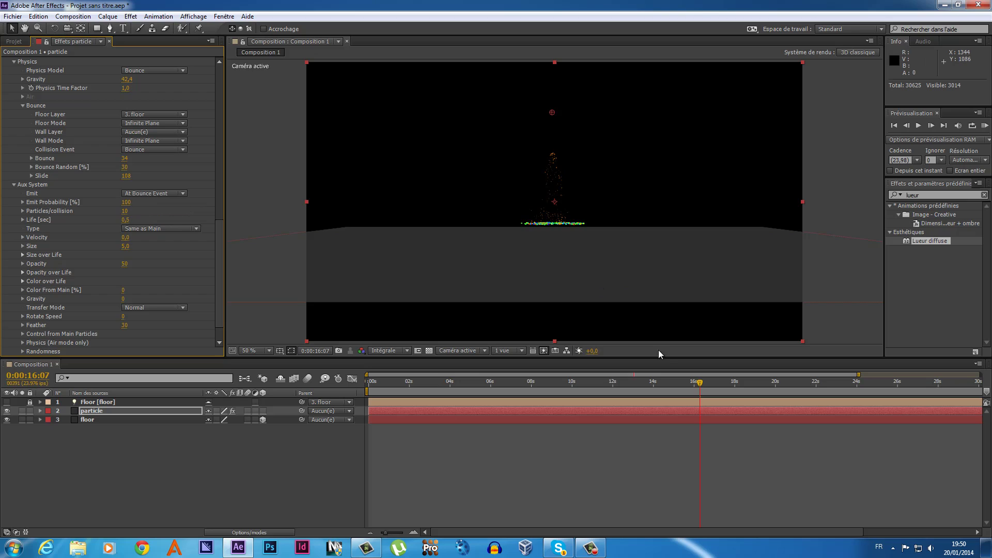
# - Scrub to the first impacts and around four seconds, zooming the preview to inspect them
pyautogui.click(497, 383)
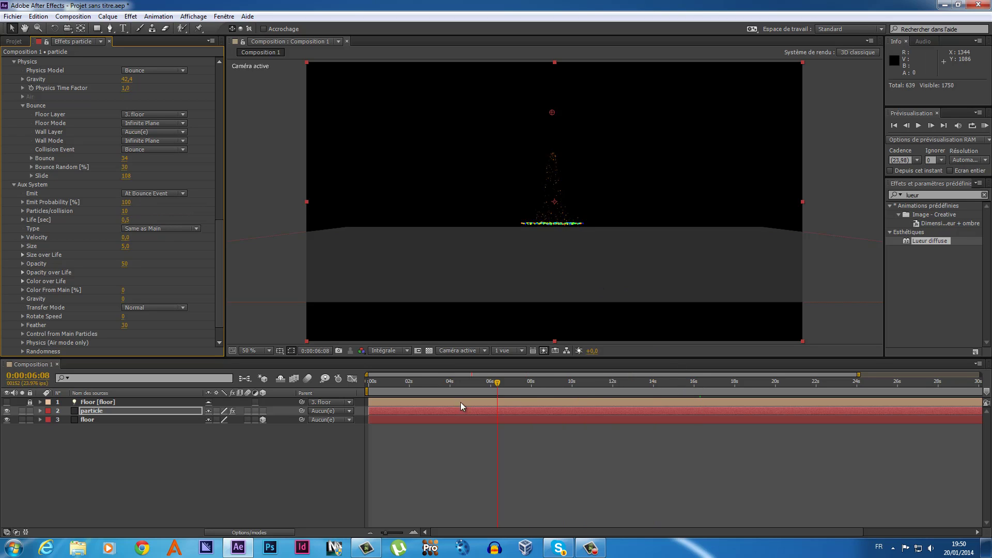
pyautogui.click(383, 412)
pyautogui.moveTo(382, 411); pyautogui.dragTo(430, 409)
pyautogui.moveTo(442, 411); pyautogui.dragTo(437, 408)
pyautogui.press('.')
pyautogui.press('.')
pyautogui.press('.')
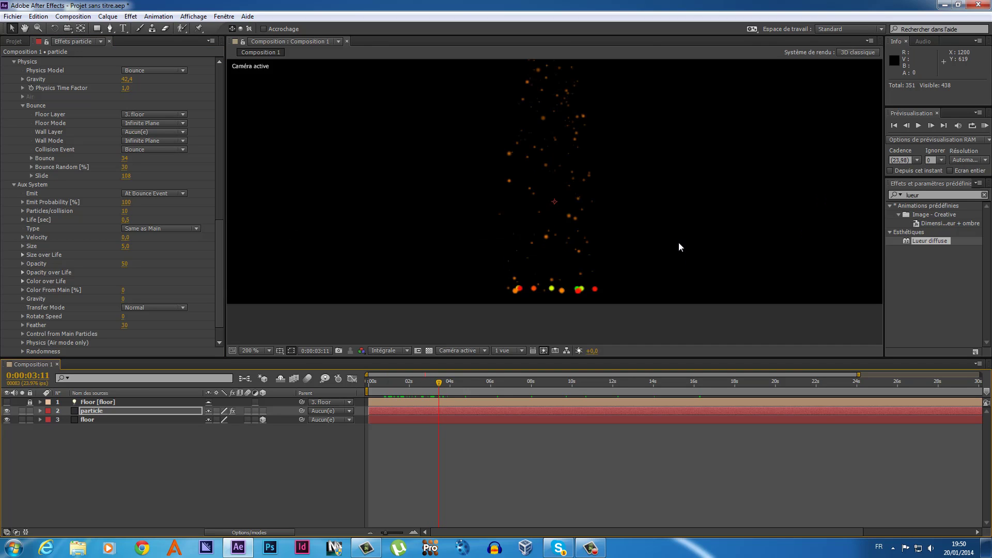
pyautogui.press(',')
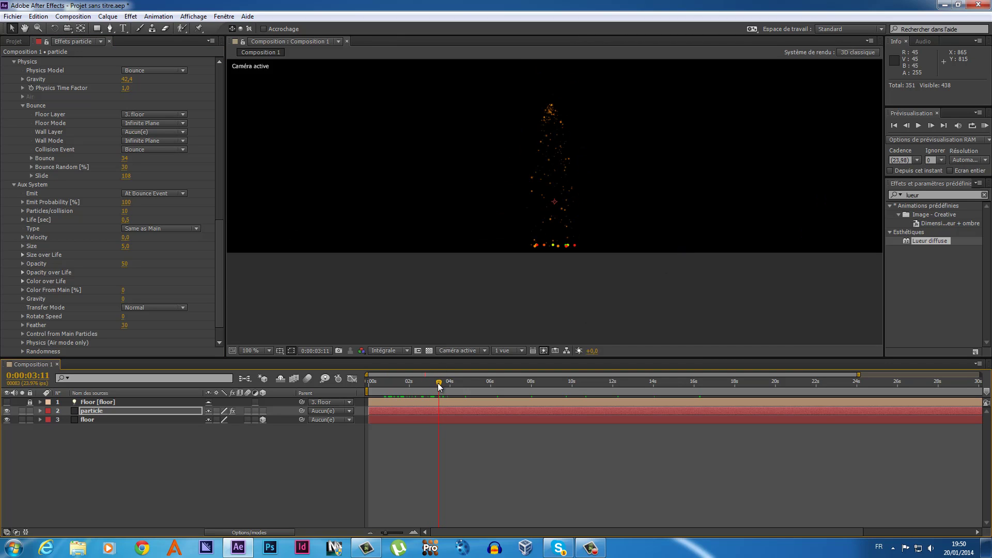
pyautogui.moveTo(439, 386); pyautogui.dragTo(462, 382)
pyautogui.press(',')
pyautogui.click(460, 262)
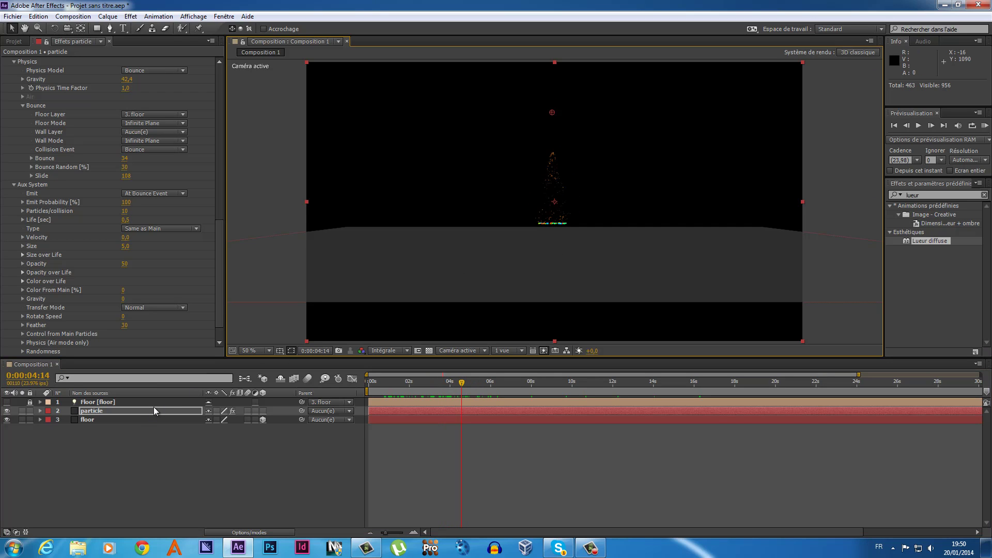
pyautogui.click(131, 420)
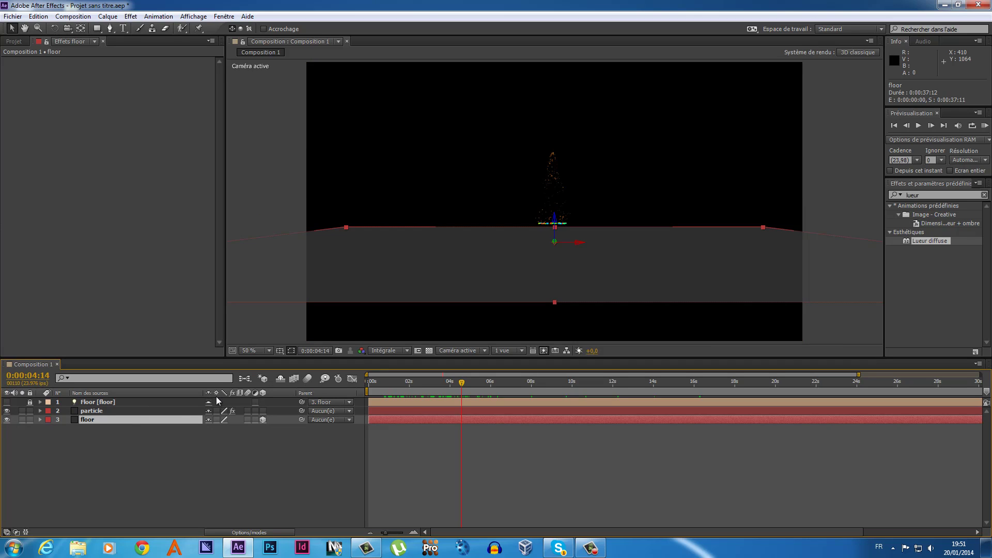
# - Tilt the floor layer to -2° on X Rotation
pyautogui.press('r')
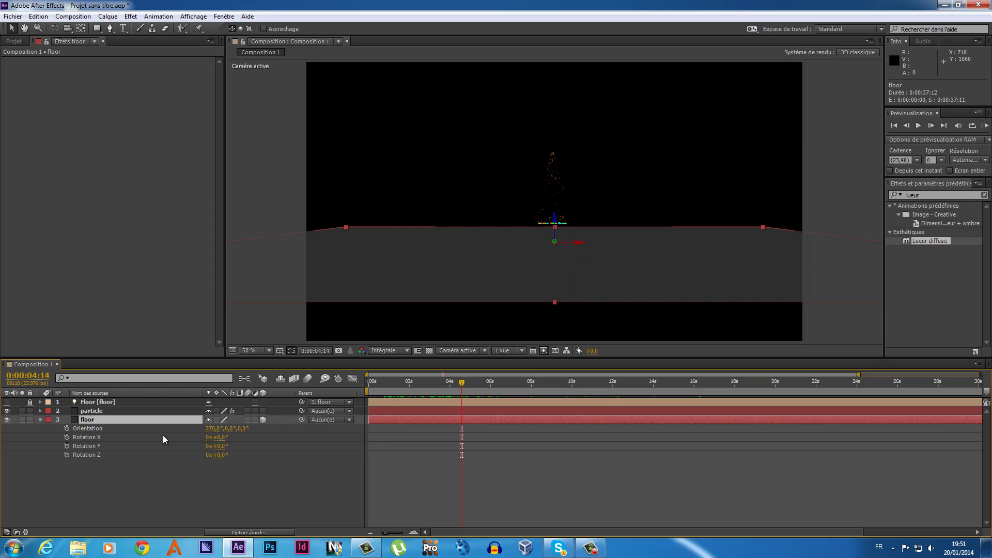
pyautogui.moveTo(216, 438); pyautogui.dragTo(216, 437)
pyautogui.write('-2')
pyautogui.press('Return')
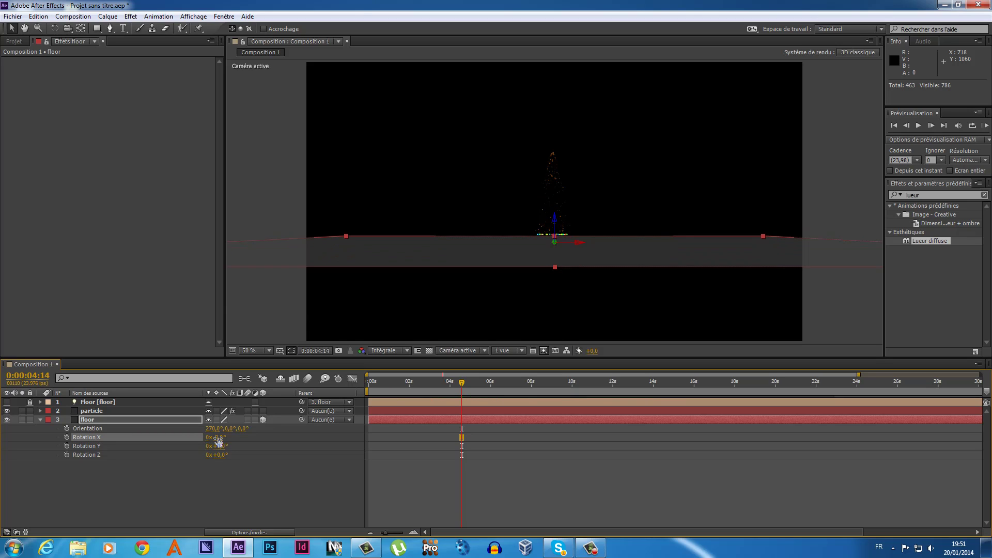
# - Move Particular's emitter Z position to -764,4 and scrub around five to six seconds to preview
pyautogui.click(106, 410)
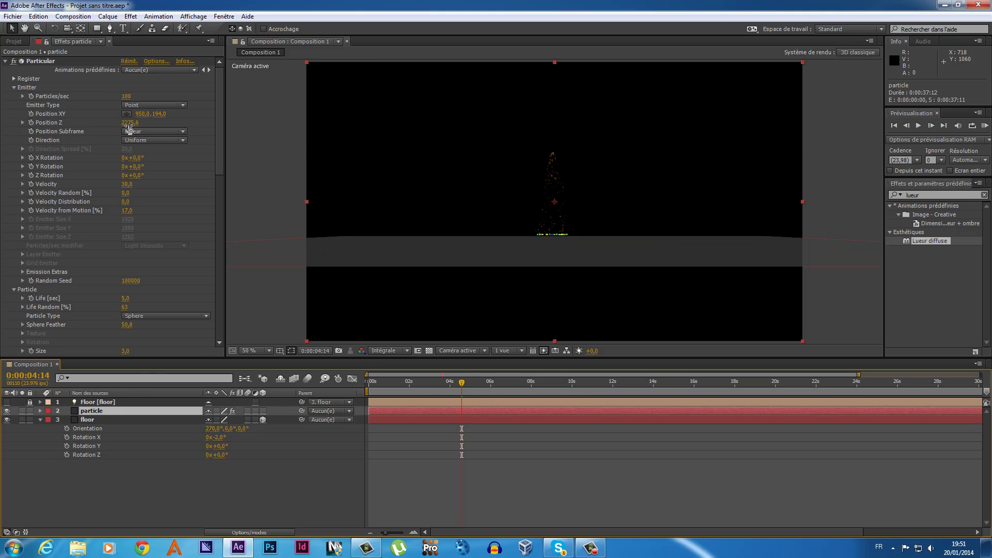
pyautogui.moveTo(129, 122); pyautogui.dragTo(3, 148)
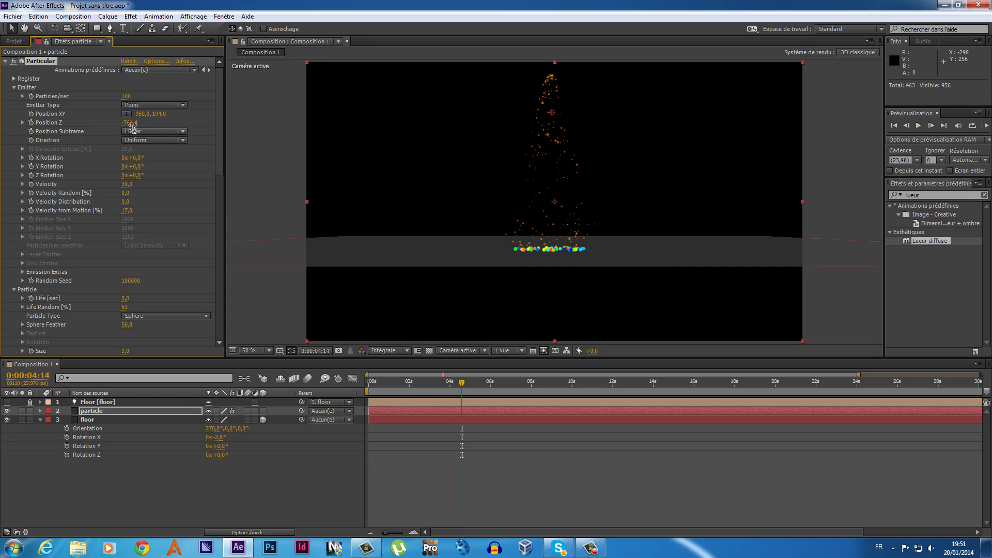
pyautogui.moveTo(461, 385); pyautogui.dragTo(471, 392)
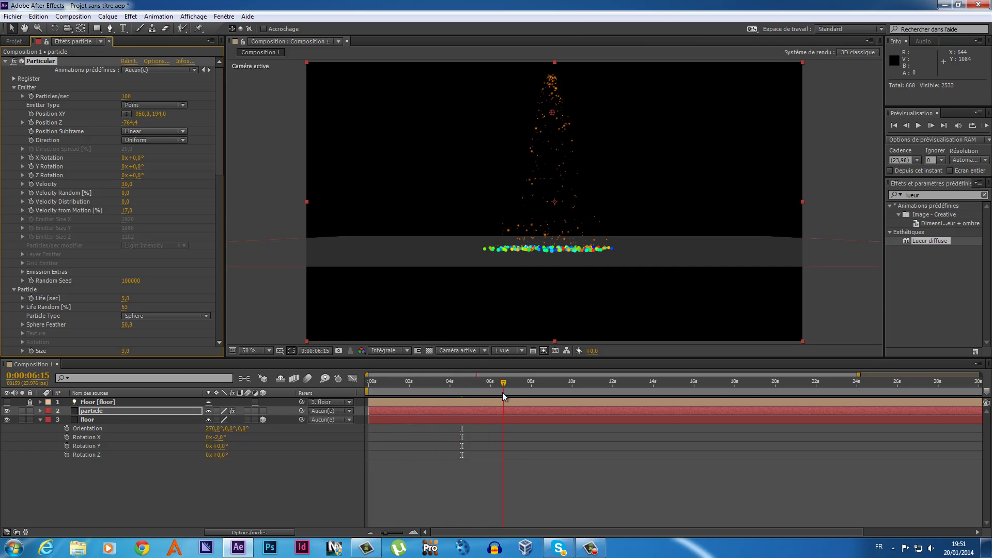
pyautogui.moveTo(471, 391); pyautogui.dragTo(504, 383)
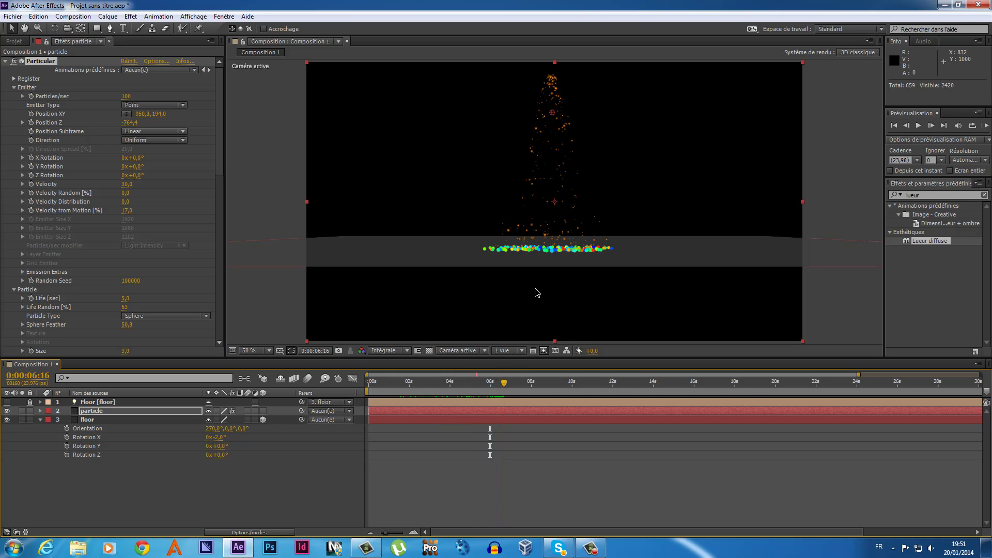
pyautogui.moveTo(505, 385)
pyautogui.mouseDown()
pyautogui.moveTo(614, 391)
pyautogui.moveTo(571, 390)
pyautogui.mouseUp()
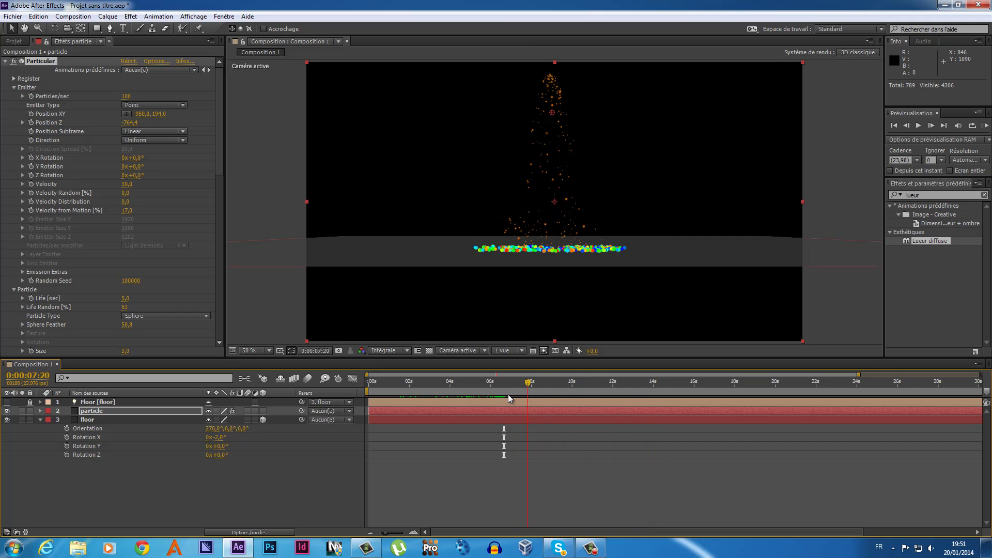
pyautogui.moveTo(571, 392); pyautogui.dragTo(474, 398)
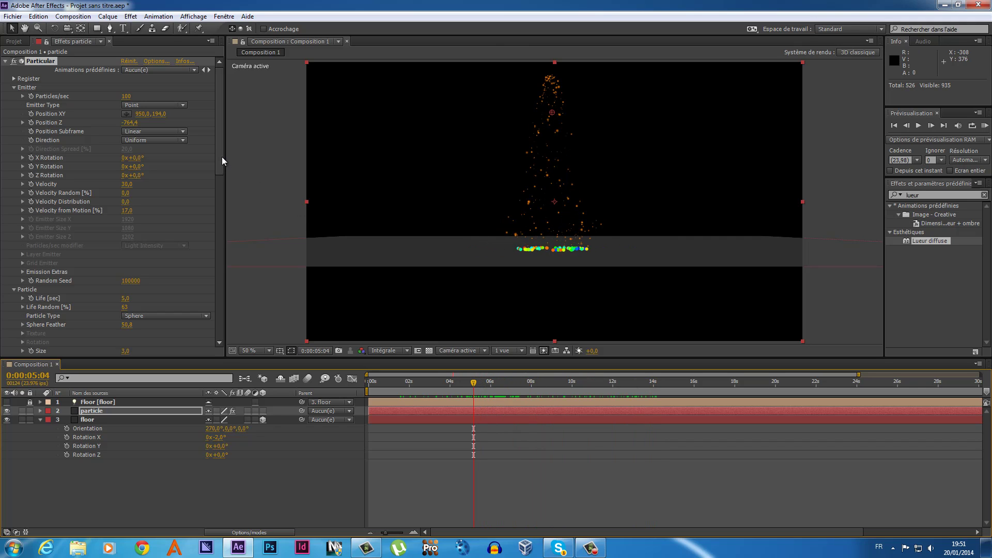
# - Scrub aux Emit Probability to 50% and Particles/collision to 85
pyautogui.moveTo(221, 156); pyautogui.dragTo(225, 319)
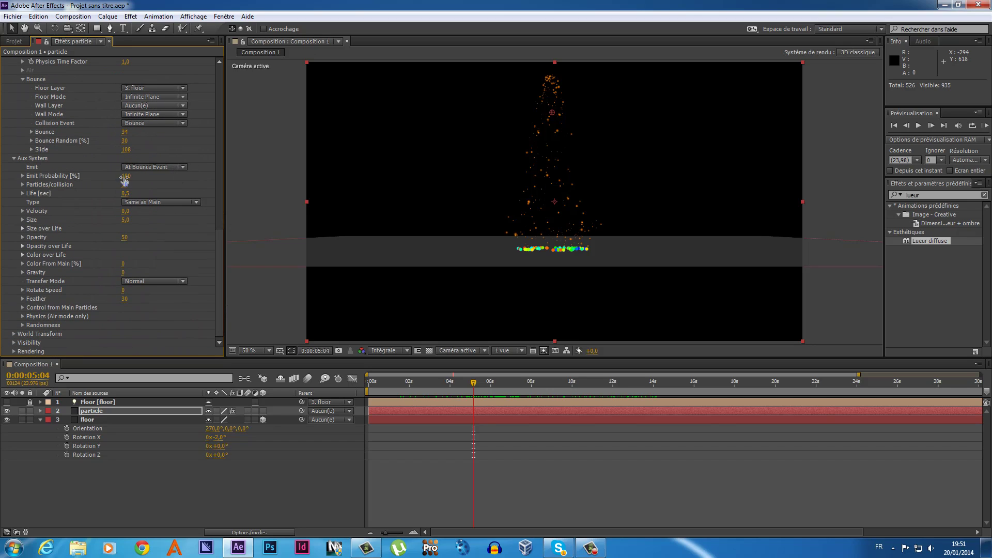
pyautogui.moveTo(119, 175)
pyautogui.mouseDown()
pyautogui.moveTo(98, 175)
pyautogui.moveTo(144, 183)
pyautogui.mouseUp()
pyautogui.moveTo(124, 187)
pyautogui.mouseDown()
pyautogui.moveTo(92, 194)
pyautogui.moveTo(139, 195)
pyautogui.mouseUp()
# - Set the aux particle Life to 0,5 seconds and preview a later frame
pyautogui.moveTo(130, 197); pyautogui.dragTo(198, 154)
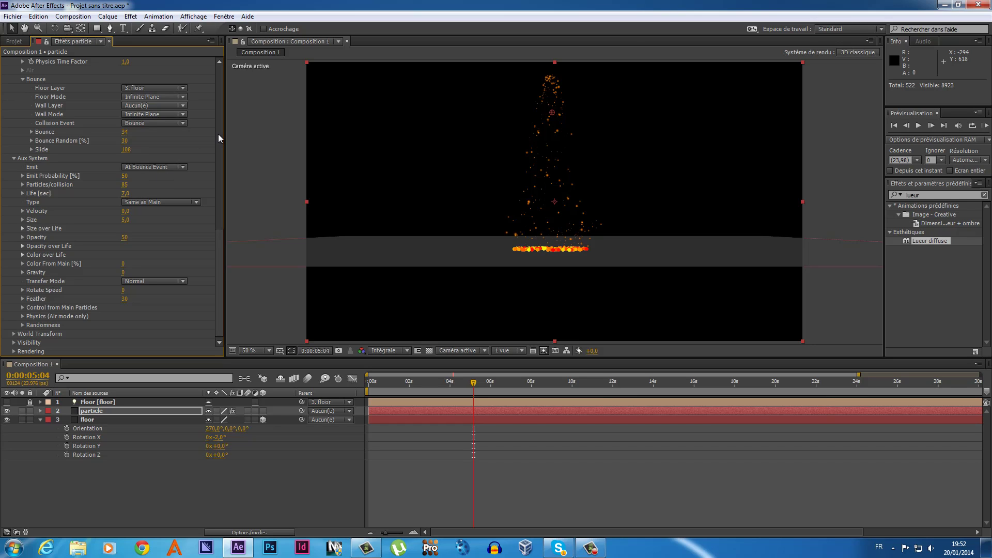
pyautogui.click(128, 194)
pyautogui.write('0,5')
pyautogui.press('Return')
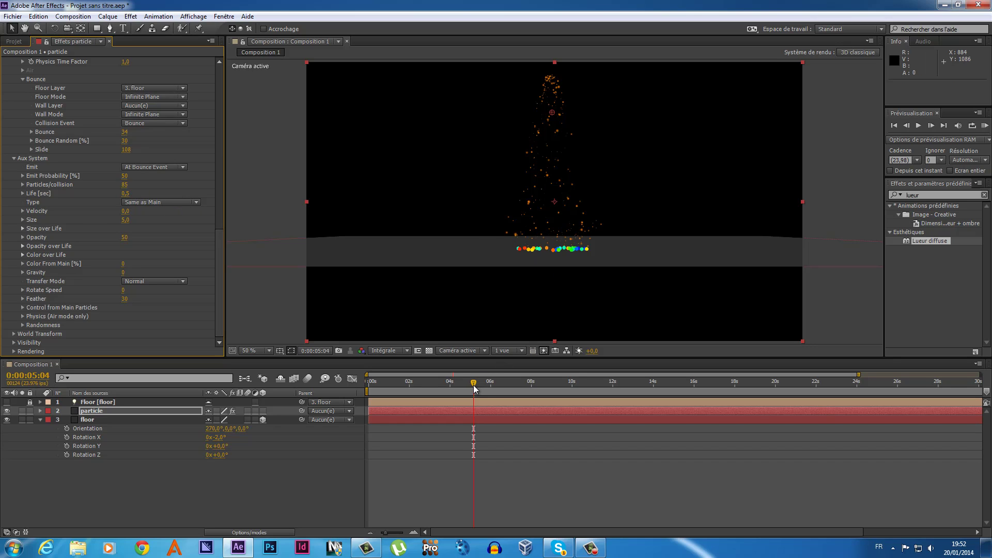
pyautogui.moveTo(473, 386)
pyautogui.mouseDown()
pyautogui.moveTo(600, 375)
pyautogui.moveTo(530, 388)
pyautogui.mouseUp()
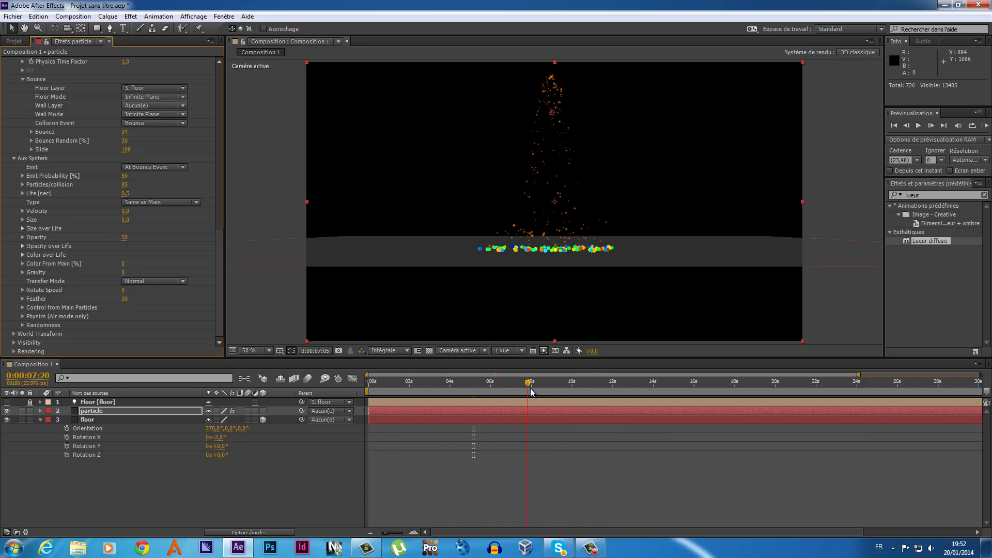
pyautogui.click(189, 203)
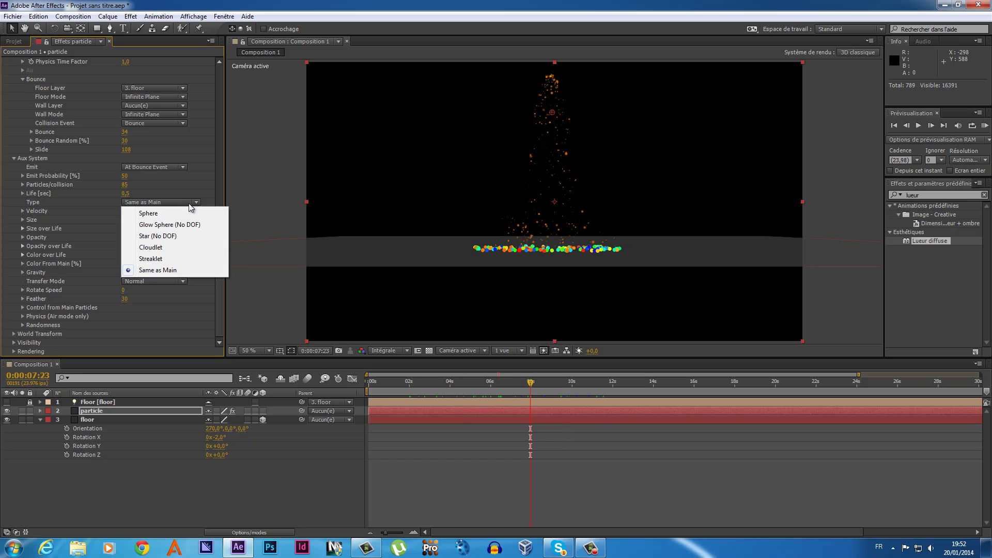
# - Try Glow Sphere and Star (No DOF) as the aux Type, then settle on Sphere
pyautogui.click(176, 226)
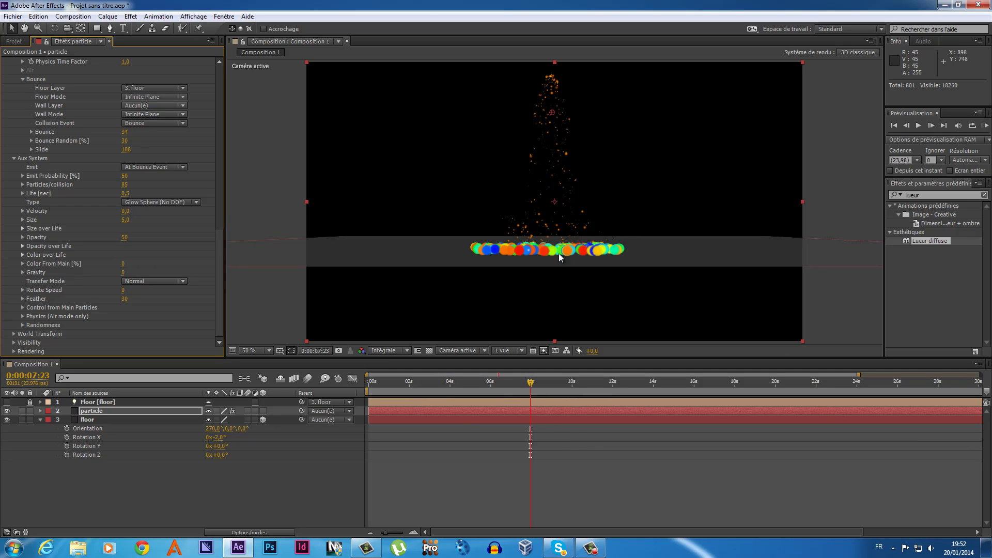
pyautogui.click(199, 203)
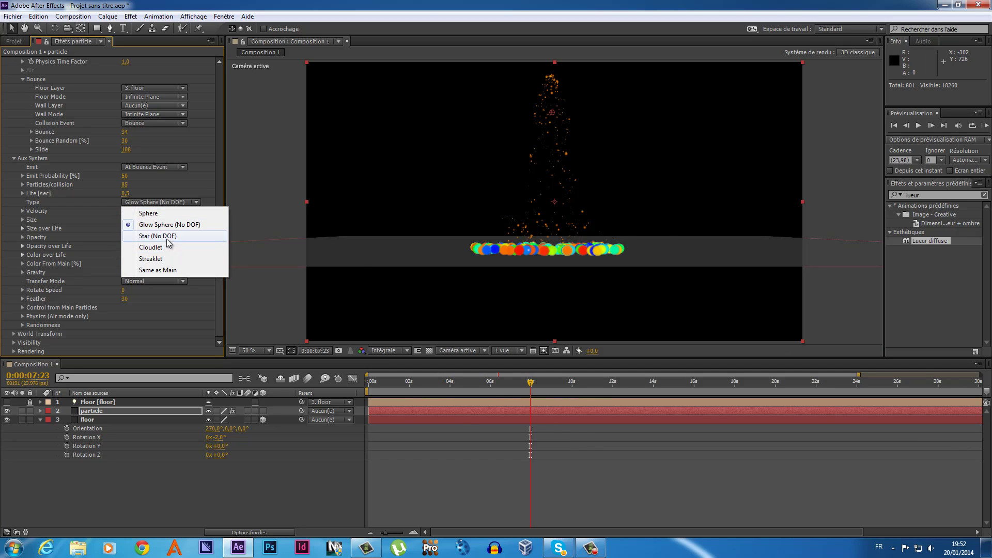
pyautogui.click(173, 234)
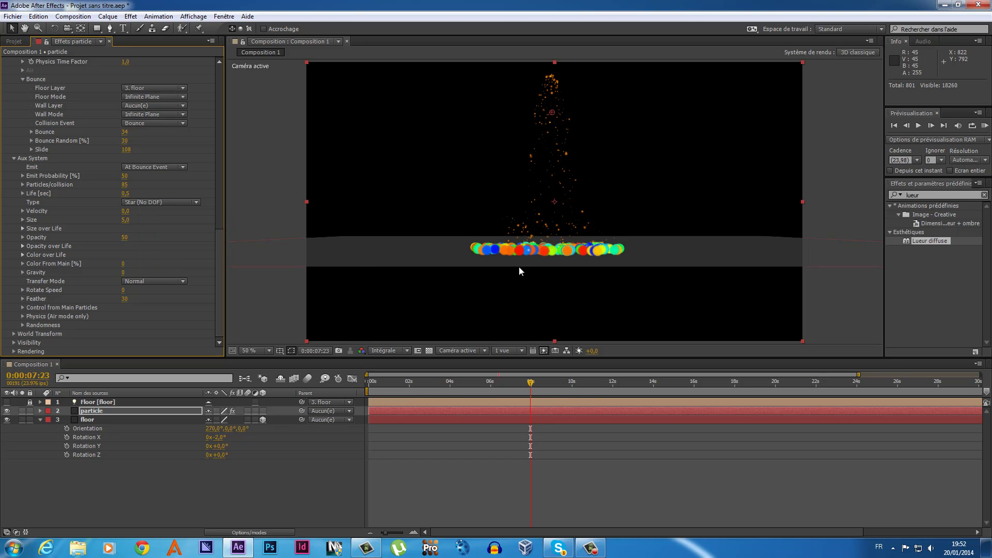
pyautogui.click(200, 205)
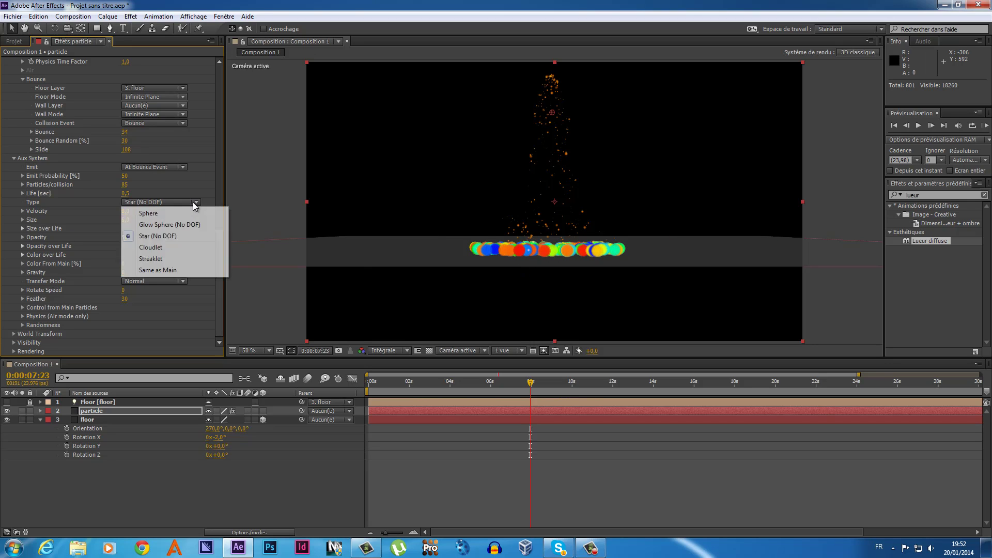
pyautogui.click(150, 214)
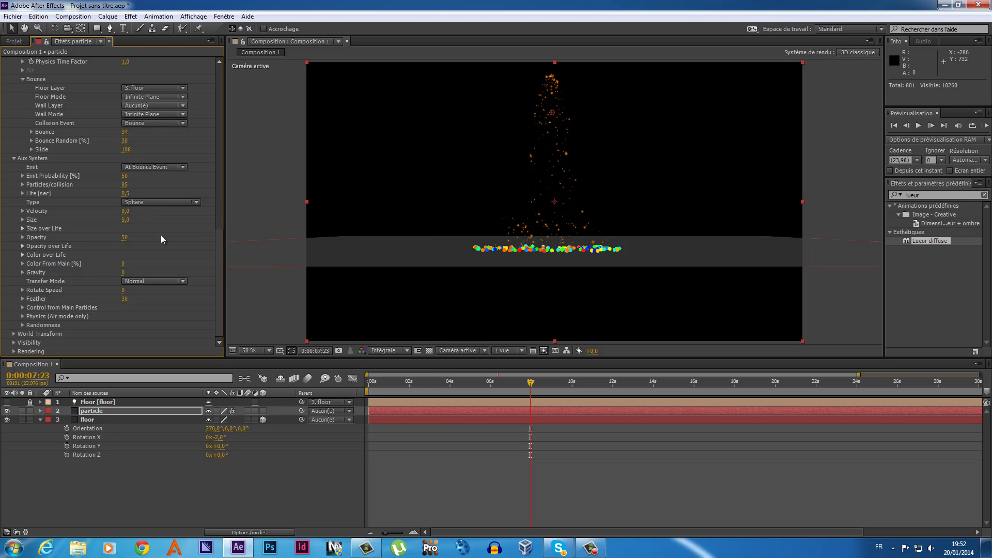
# - Scrub aux Velocity up, preview around four seconds, then enter an aux Velocity of 20
pyautogui.moveTo(127, 214)
pyautogui.mouseDown()
pyautogui.moveTo(168, 213)
pyautogui.moveTo(183, 226)
pyautogui.moveTo(142, 236)
pyautogui.mouseUp()
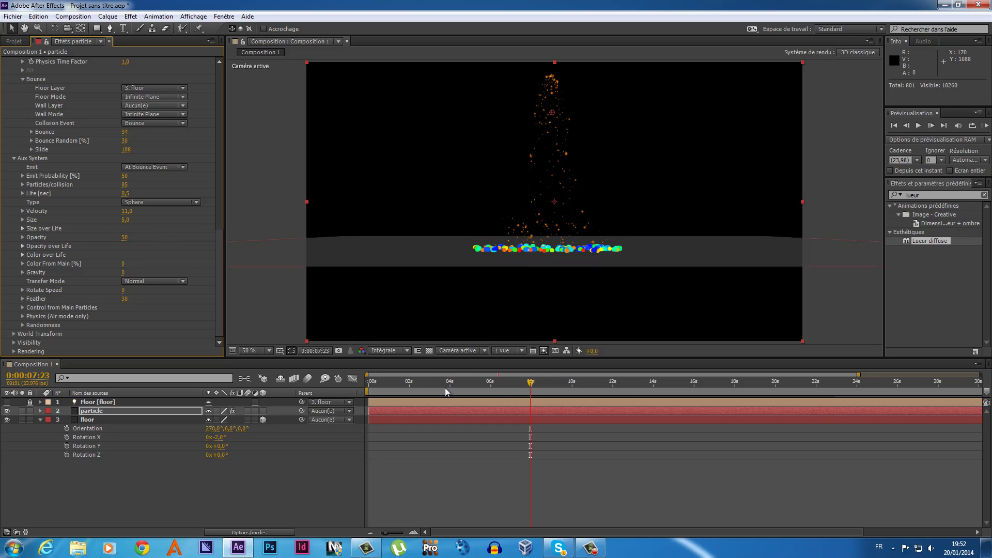
pyautogui.moveTo(457, 392); pyautogui.dragTo(577, 388)
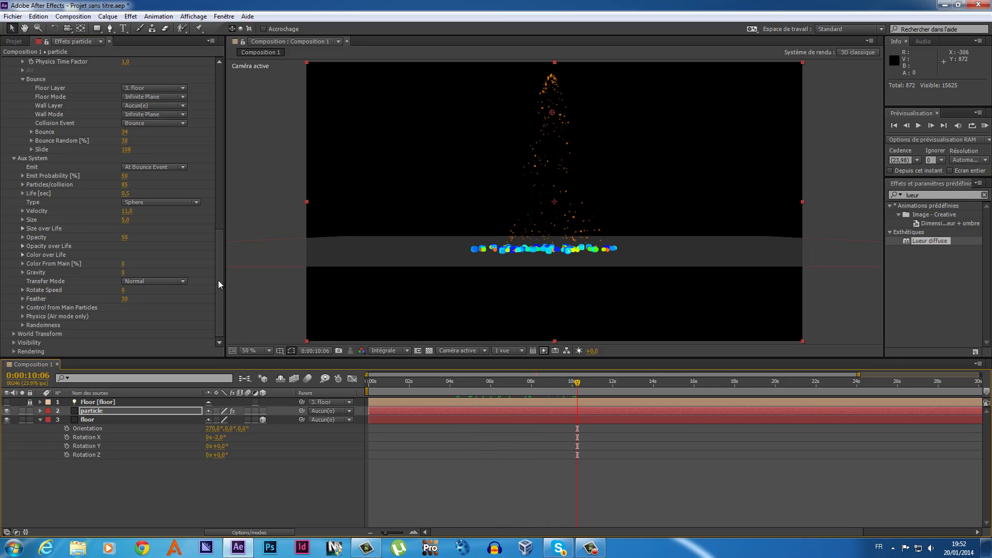
pyautogui.click(126, 211)
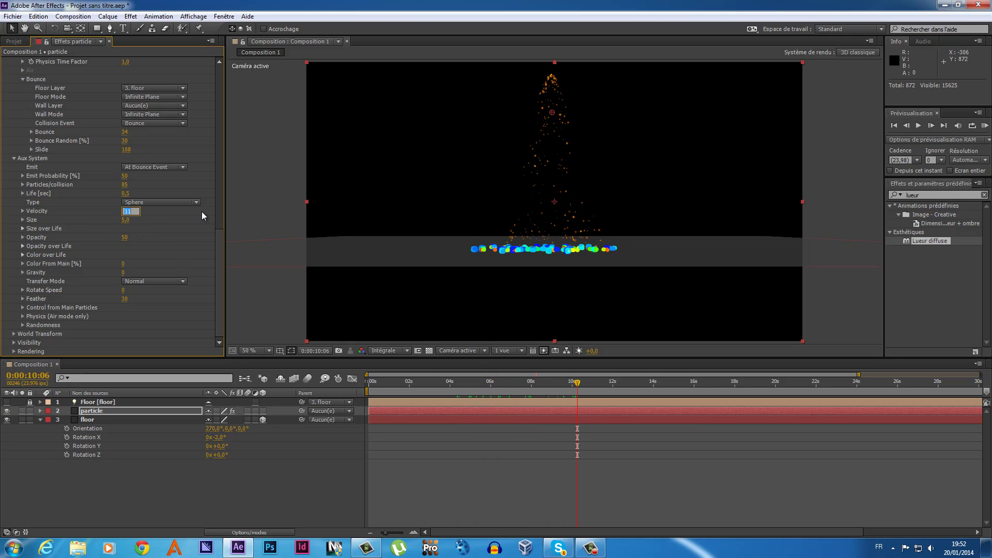
pyautogui.write('20')
pyautogui.press('Return')
# - Set aux particle Size to 16, then shrink it to tiny specks and preview around eleven seconds
pyautogui.click(125, 220)
pyautogui.write('16')
pyautogui.press('Return')
pyautogui.moveTo(131, 221); pyautogui.dragTo(124, 220)
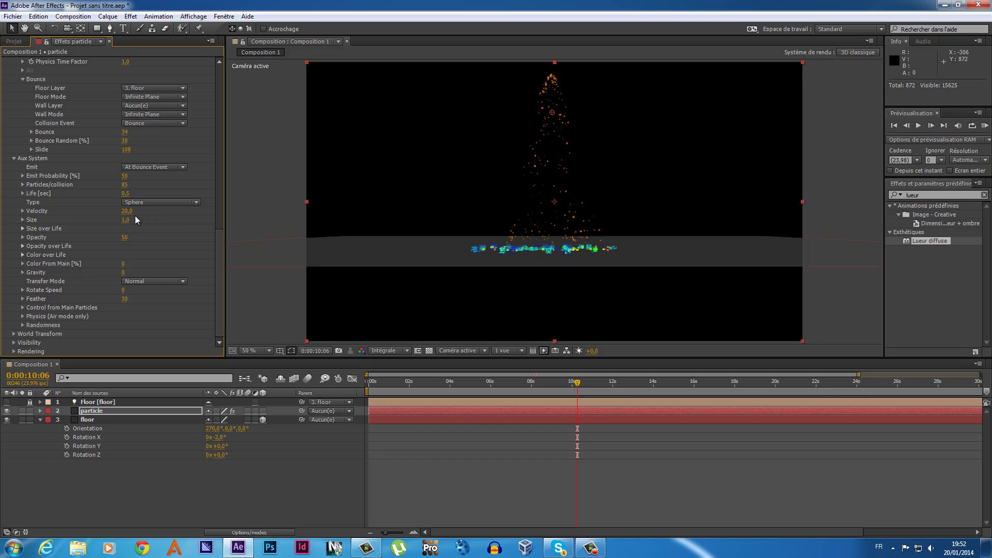
pyautogui.moveTo(578, 382); pyautogui.dragTo(601, 384)
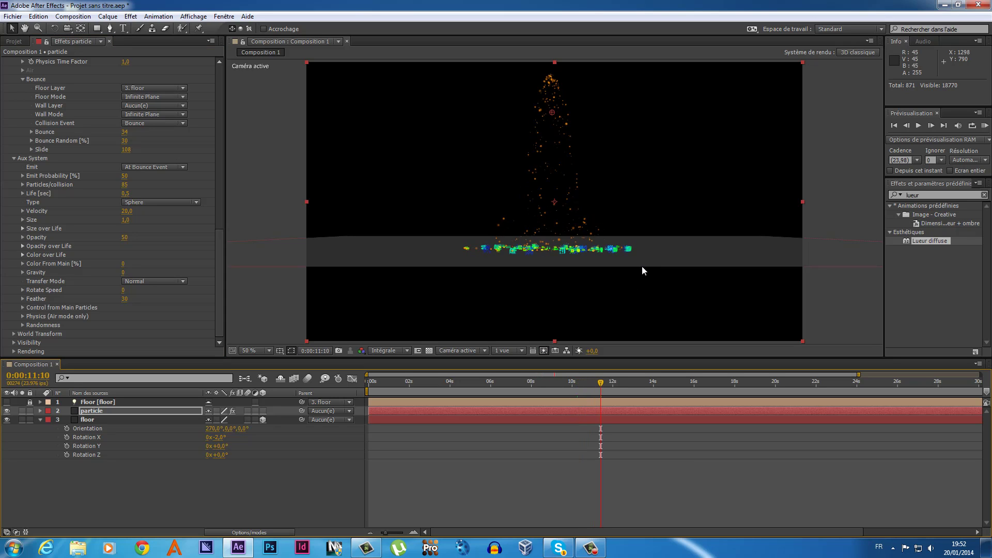
pyautogui.press('.')
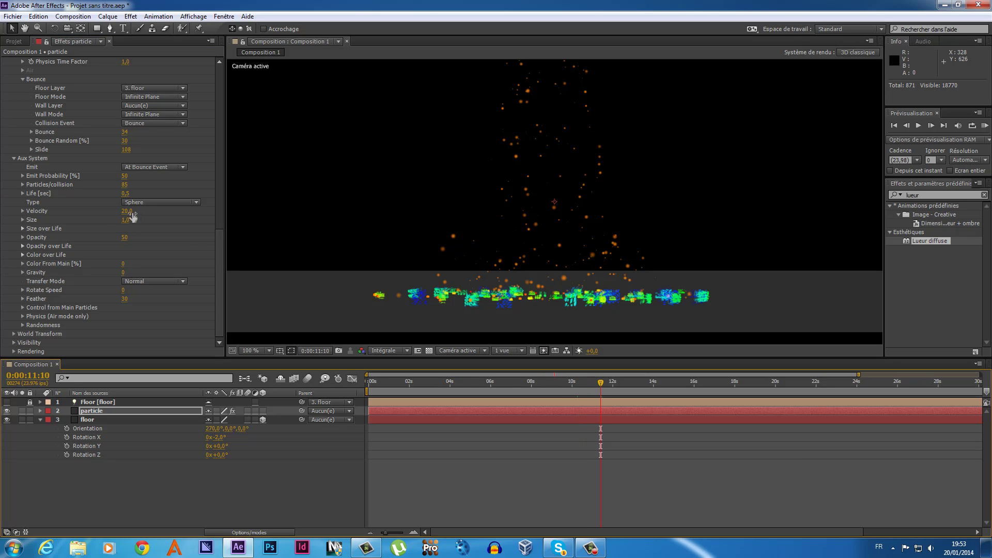
# - Raise aux Velocity to 38 and check an earlier frame of the bounce
pyautogui.moveTo(132, 212); pyautogui.dragTo(138, 213)
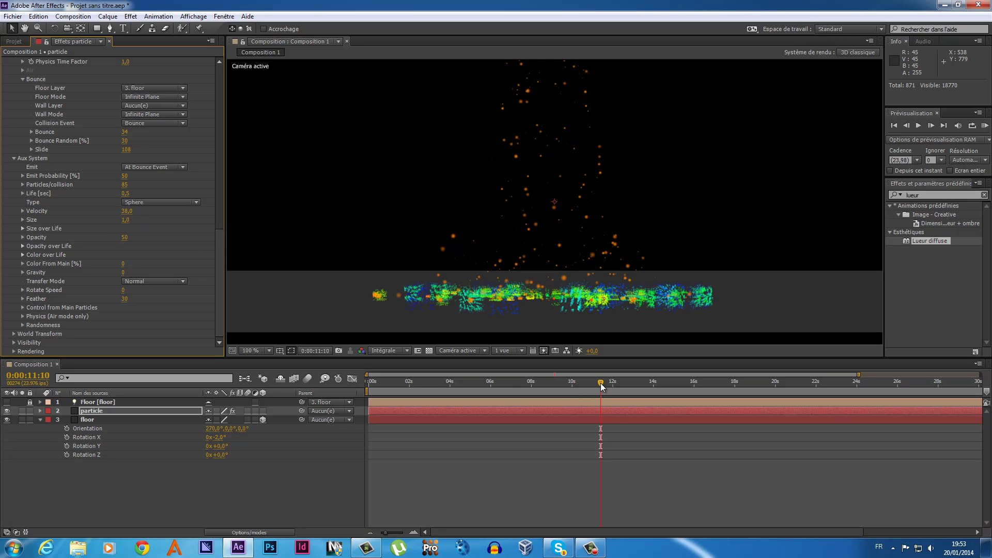
pyautogui.moveTo(601, 383)
pyautogui.mouseDown()
pyautogui.moveTo(522, 406)
pyautogui.moveTo(558, 402)
pyautogui.mouseUp()
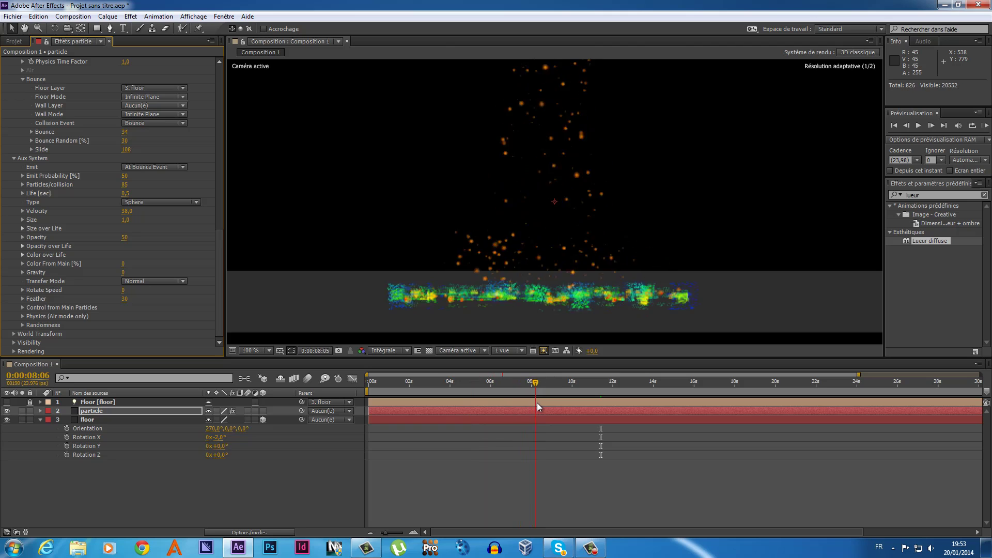
pyautogui.click(218, 237)
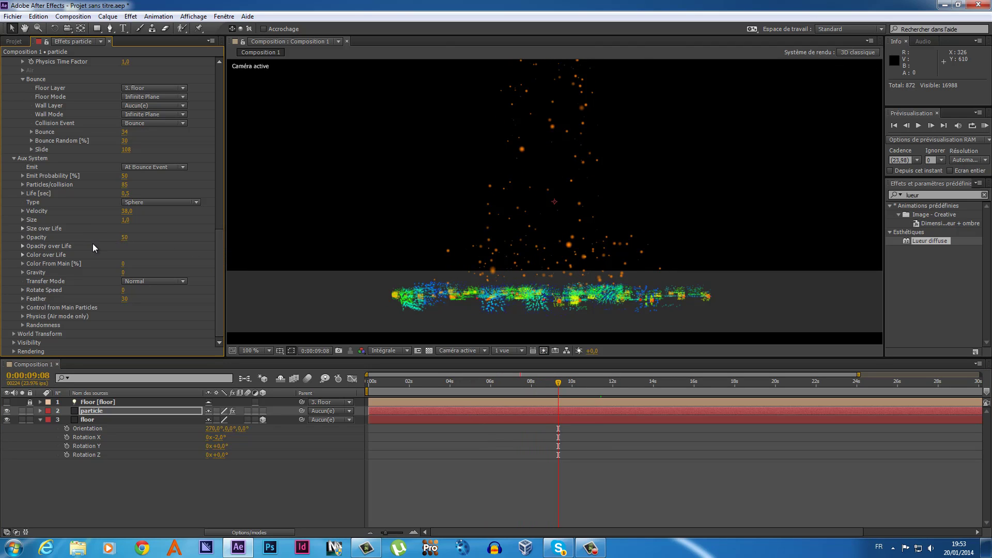
# - In aux Size over Life, try the linear, early-peak and plateau presets, then draw a mid-life hump curve
pyautogui.click(23, 229)
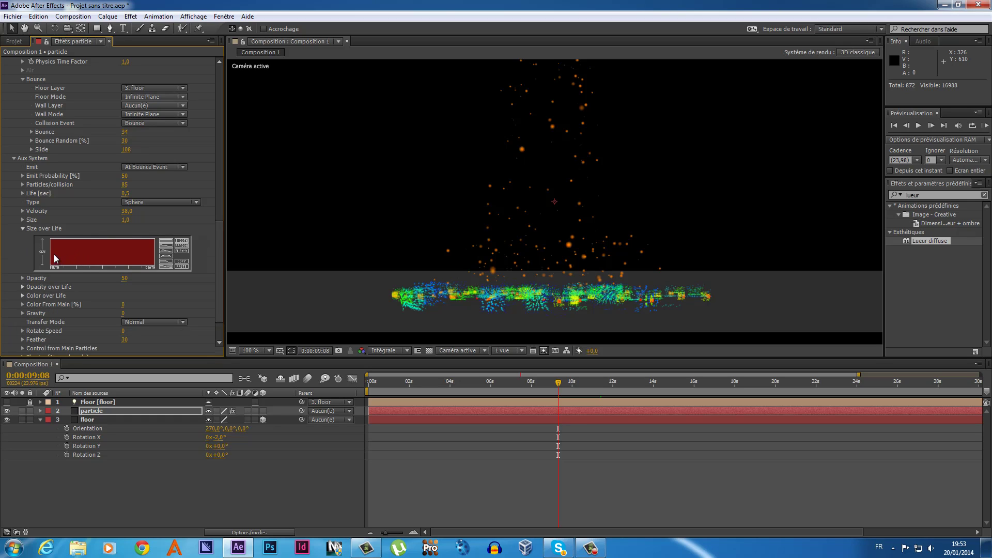
pyautogui.moveTo(54, 254)
pyautogui.mouseDown()
pyautogui.moveTo(154, 260)
pyautogui.moveTo(135, 240)
pyautogui.mouseUp()
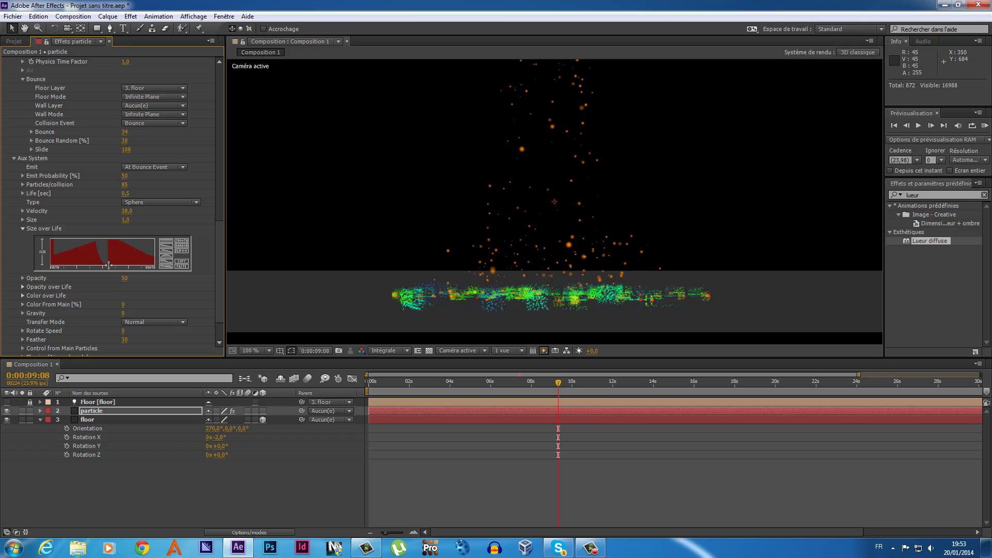
pyautogui.click(170, 251)
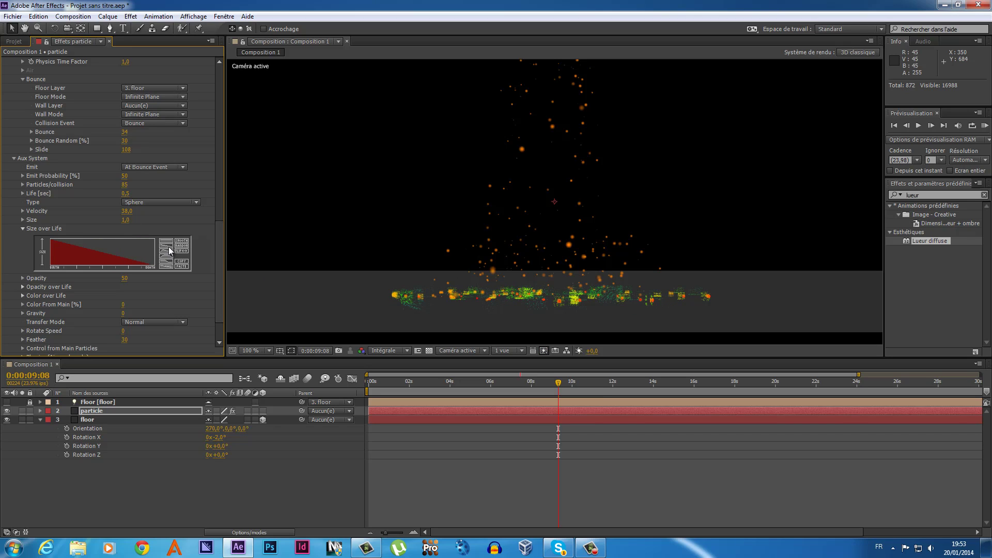
pyautogui.click(166, 256)
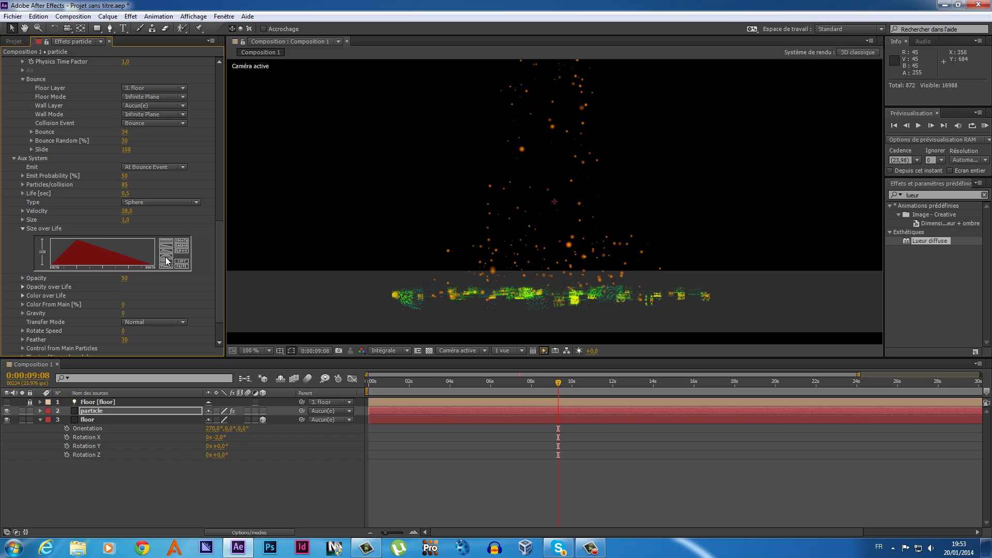
pyautogui.click(165, 259)
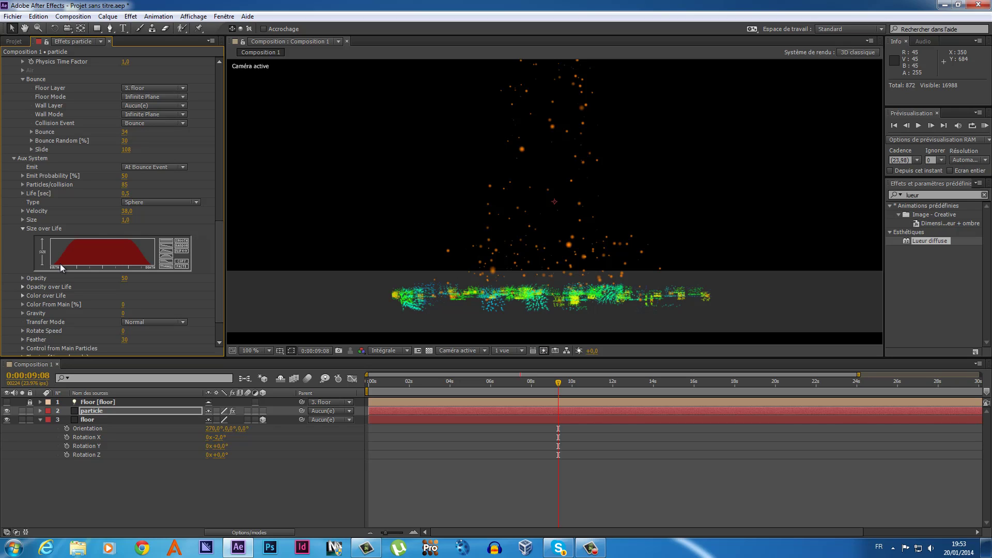
pyautogui.moveTo(61, 268); pyautogui.dragTo(140, 266)
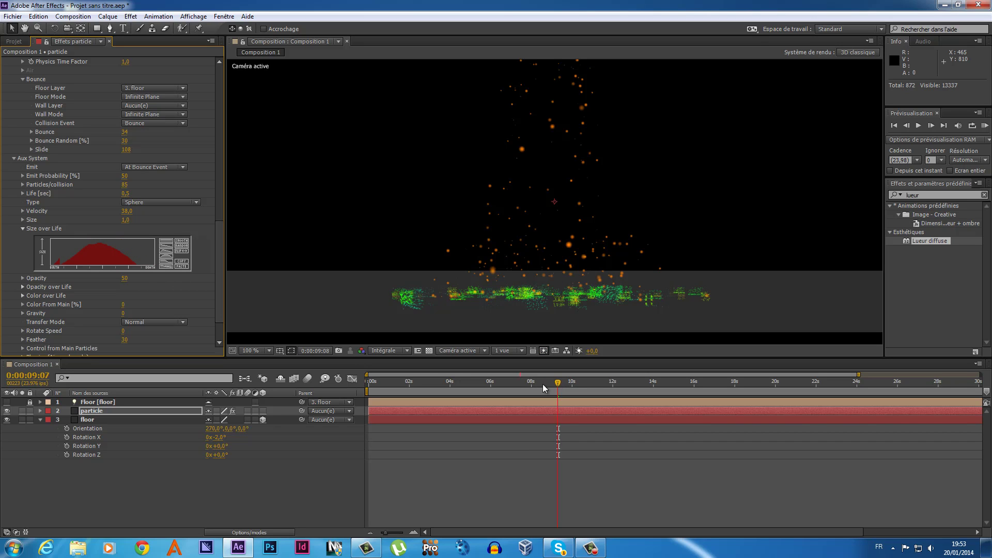
pyautogui.moveTo(542, 384); pyautogui.dragTo(537, 386)
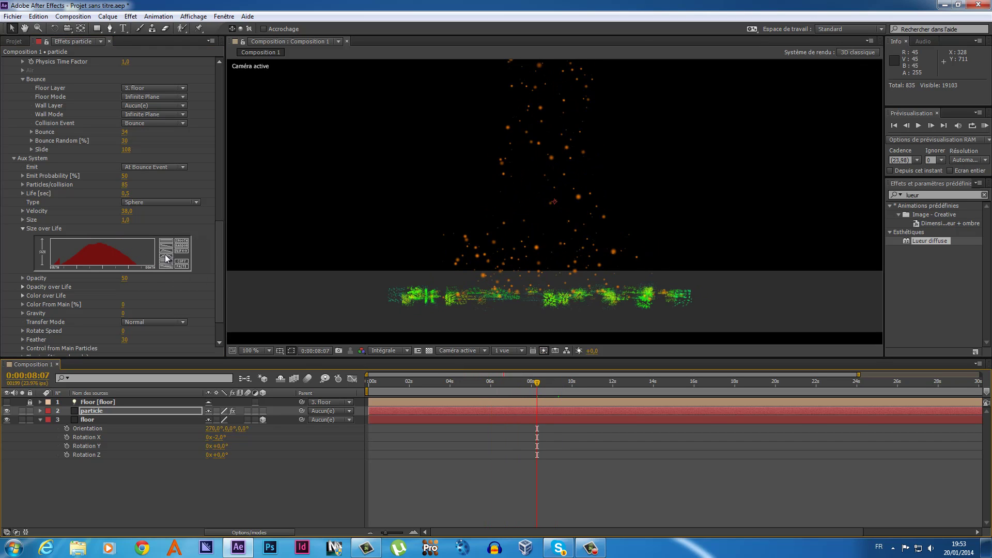
pyautogui.moveTo(219, 244); pyautogui.dragTo(219, 263)
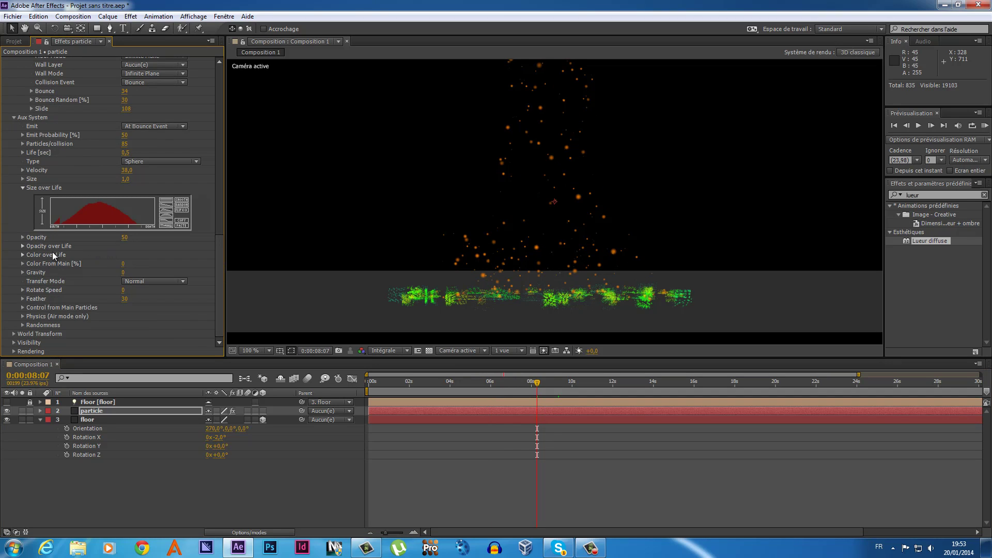
# - Cycle the aux Color over Life presets from white-black, blue, yellow-red-purple and green to black-white-lavender
pyautogui.click(23, 247)
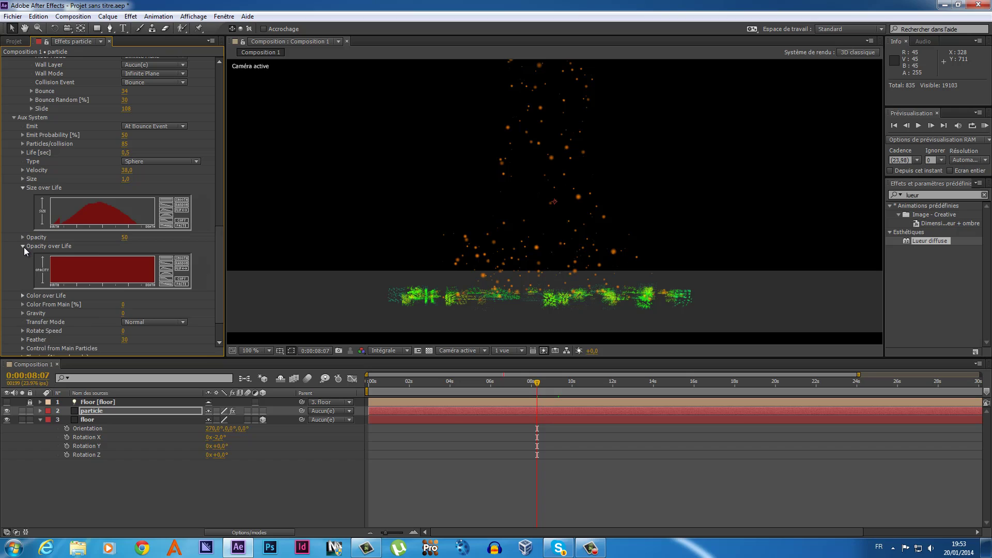
pyautogui.click(23, 247)
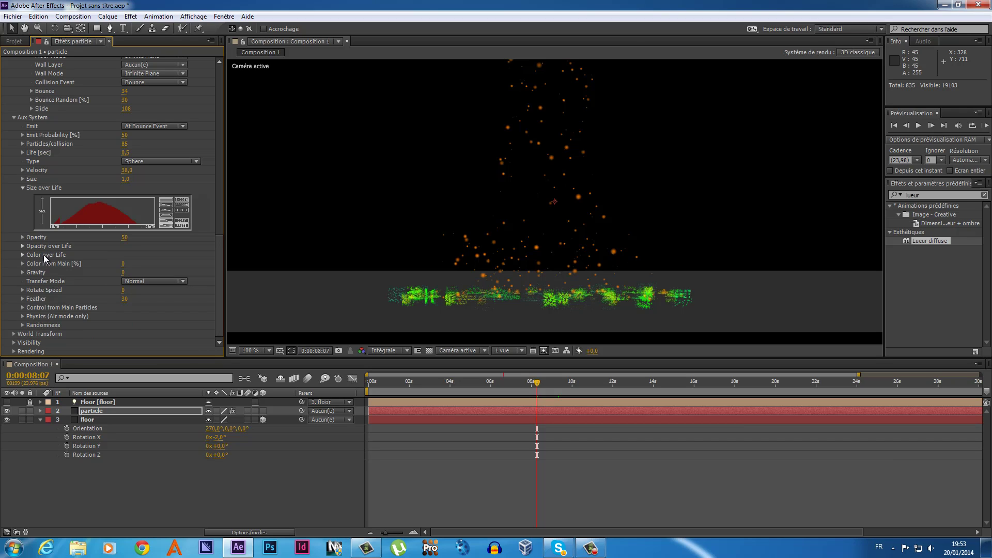
pyautogui.click(23, 255)
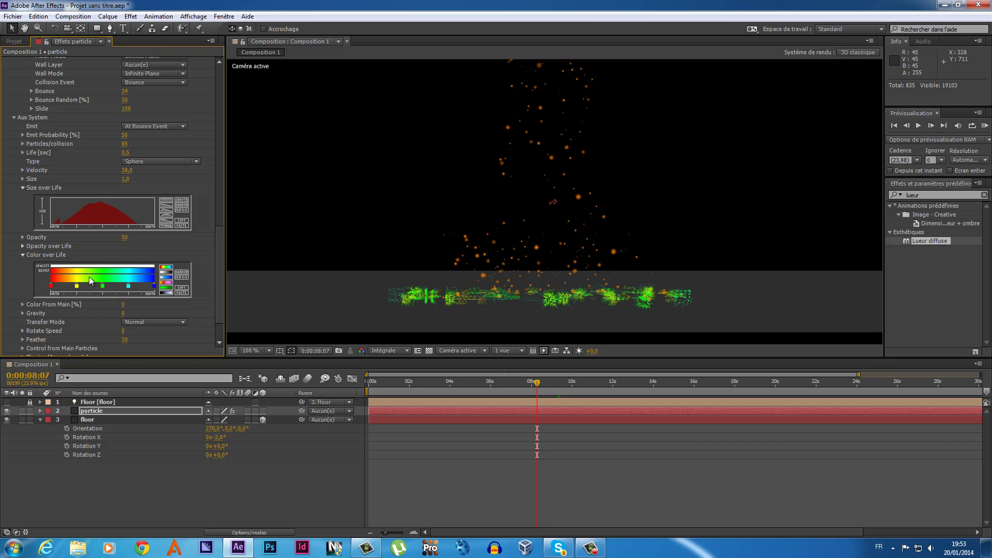
pyautogui.click(165, 277)
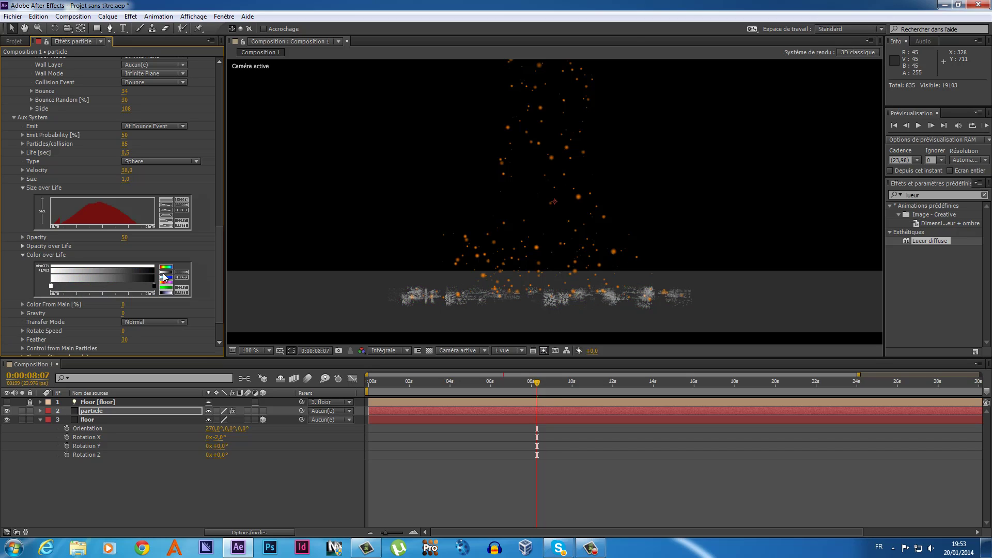
pyautogui.click(165, 278)
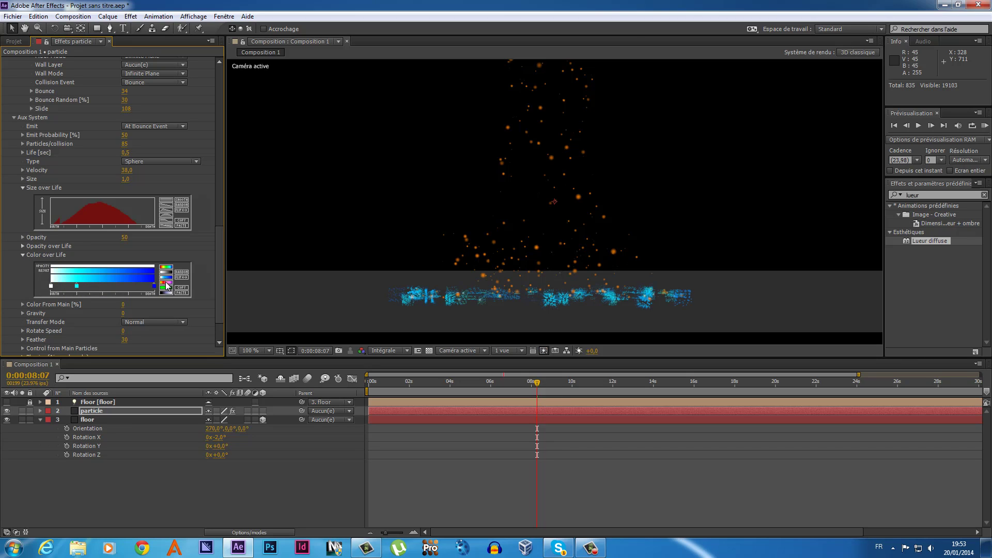
pyautogui.click(165, 283)
pyautogui.click(166, 288)
pyautogui.click(165, 293)
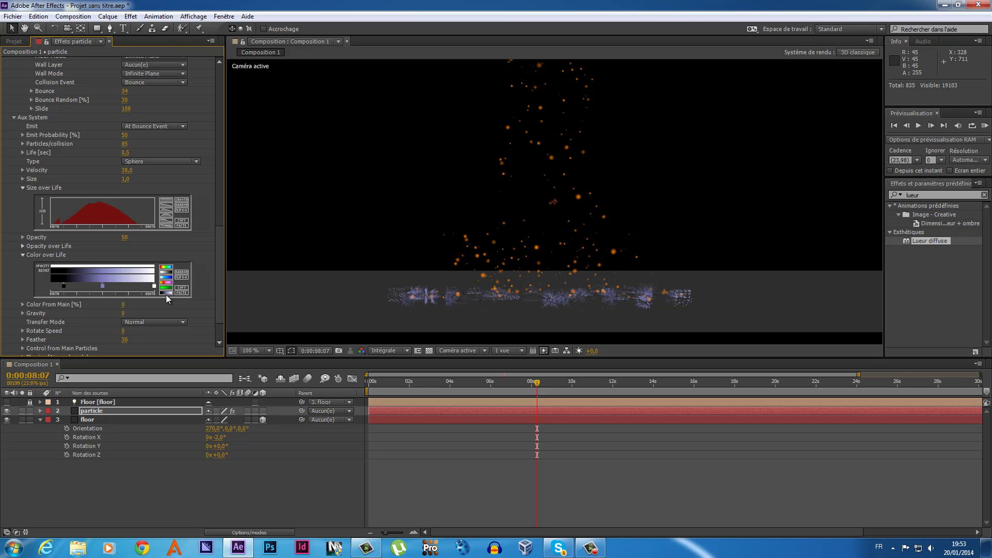
# - Drag aux Color From Main to 100% and scrub the timeline to check the orange floor spray
pyautogui.click(23, 305)
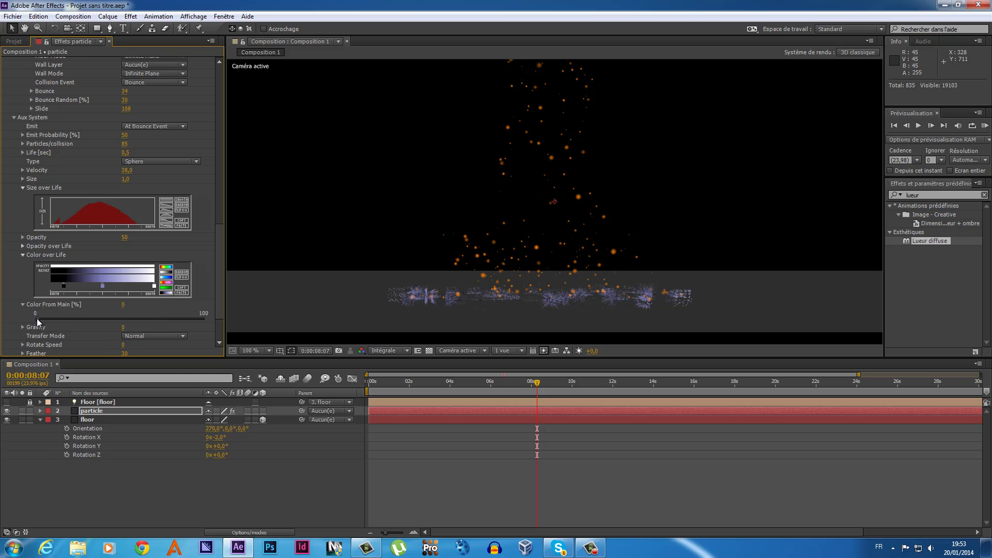
pyautogui.moveTo(40, 320); pyautogui.dragTo(49, 318)
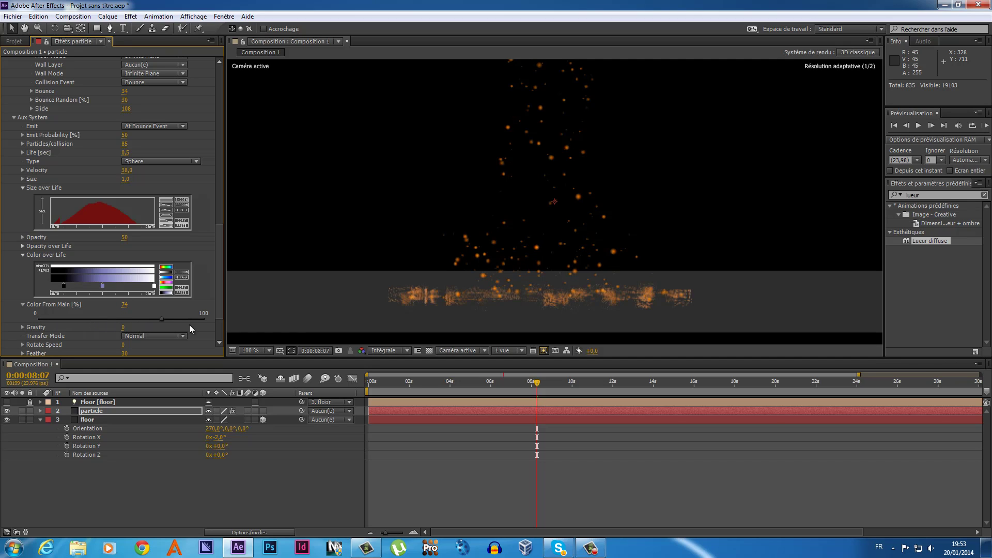
pyautogui.hotkey('ctrl', 'z')
pyautogui.click(207, 320)
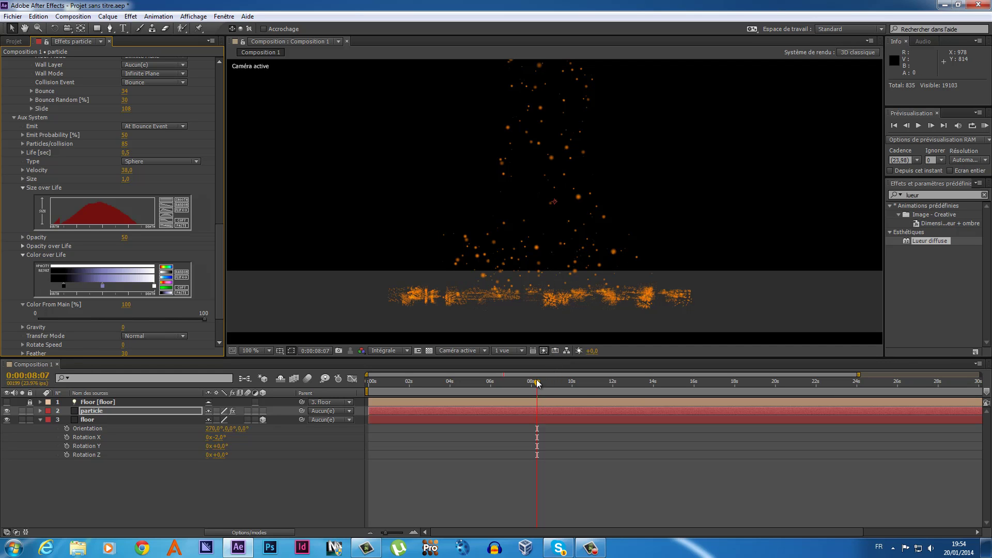
pyautogui.moveTo(538, 383); pyautogui.dragTo(457, 383)
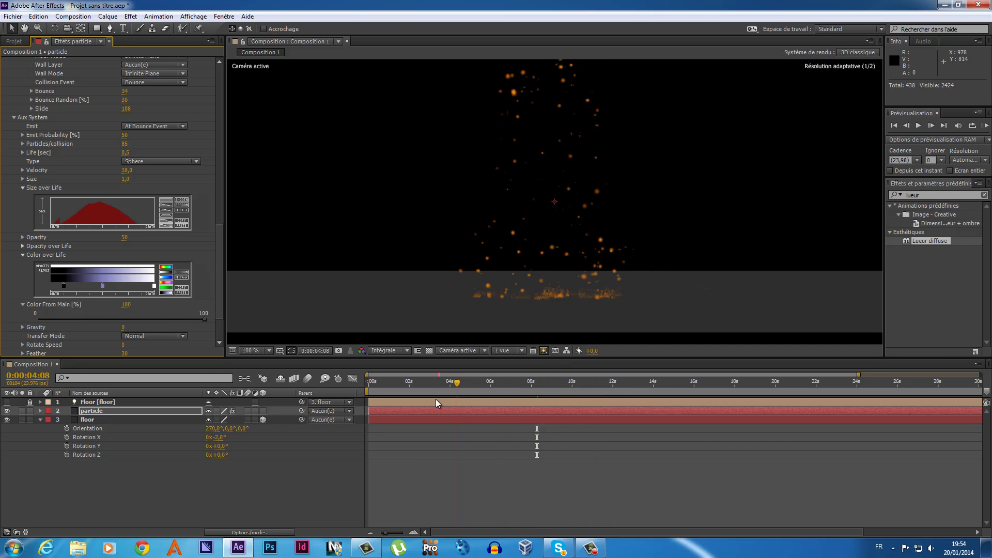
pyautogui.moveTo(436, 399); pyautogui.dragTo(581, 394)
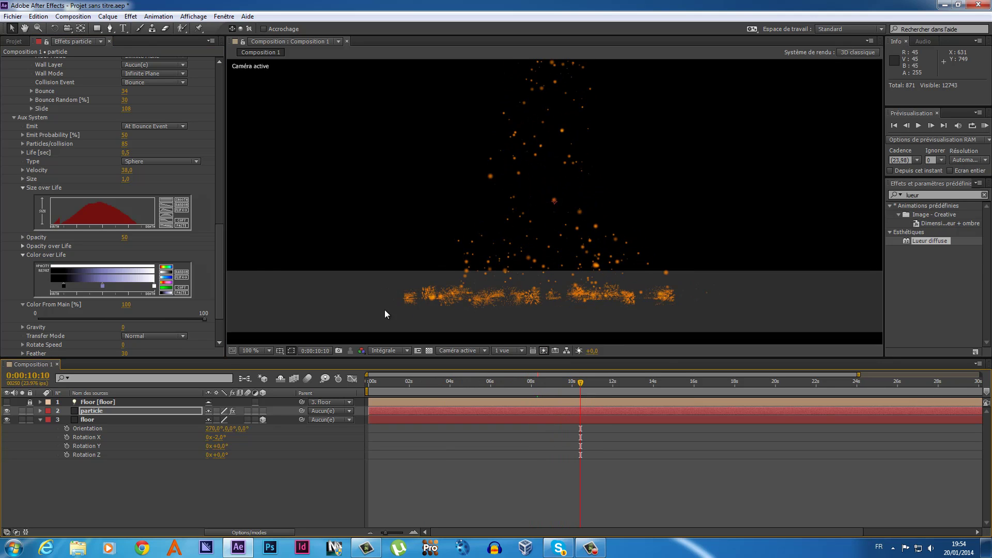
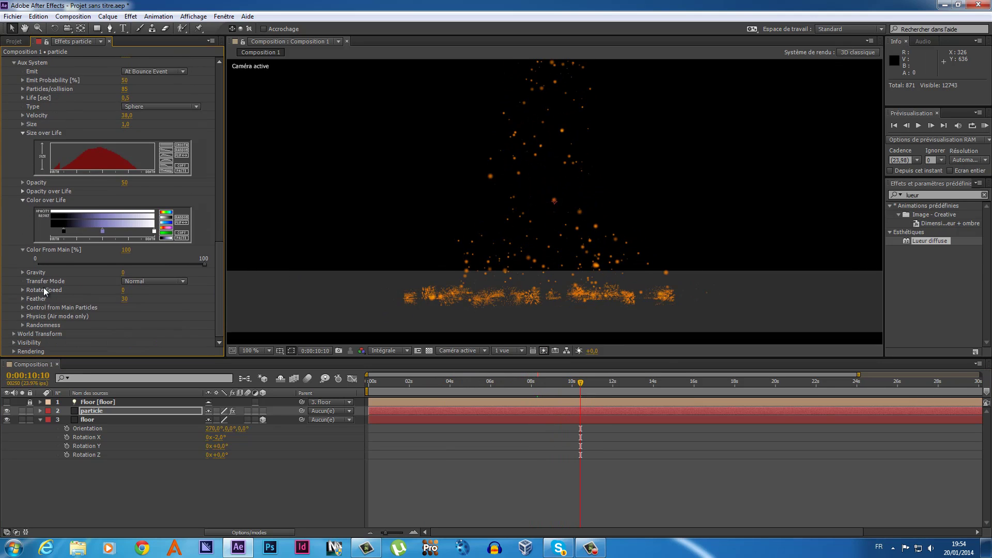
# - Reveal the Aux System Gravity and try raising it to around 588, previewing an earlier frame
pyautogui.click(24, 272)
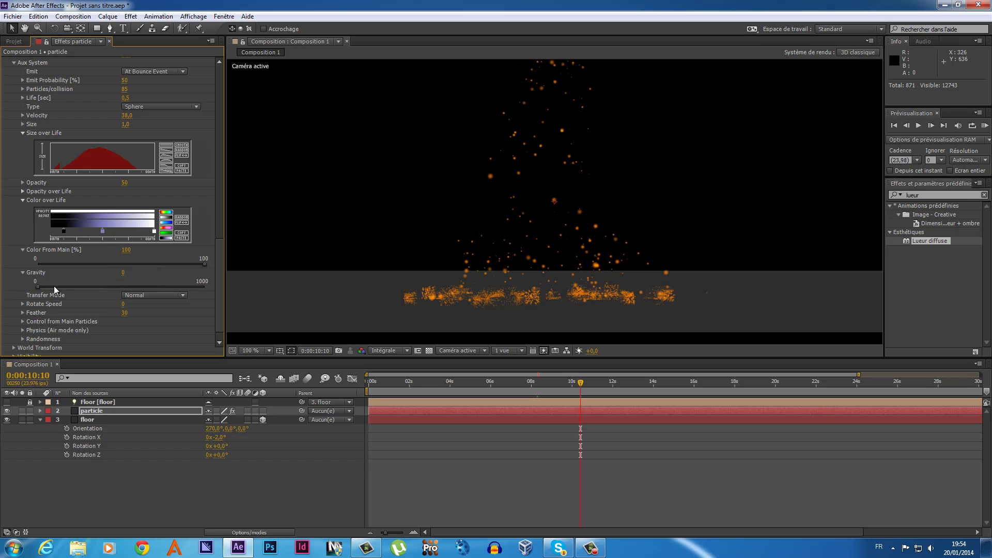
pyautogui.moveTo(38, 286)
pyautogui.mouseDown()
pyautogui.moveTo(77, 287)
pyautogui.moveTo(23, 287)
pyautogui.mouseUp()
pyautogui.moveTo(35, 284); pyautogui.dragTo(129, 286)
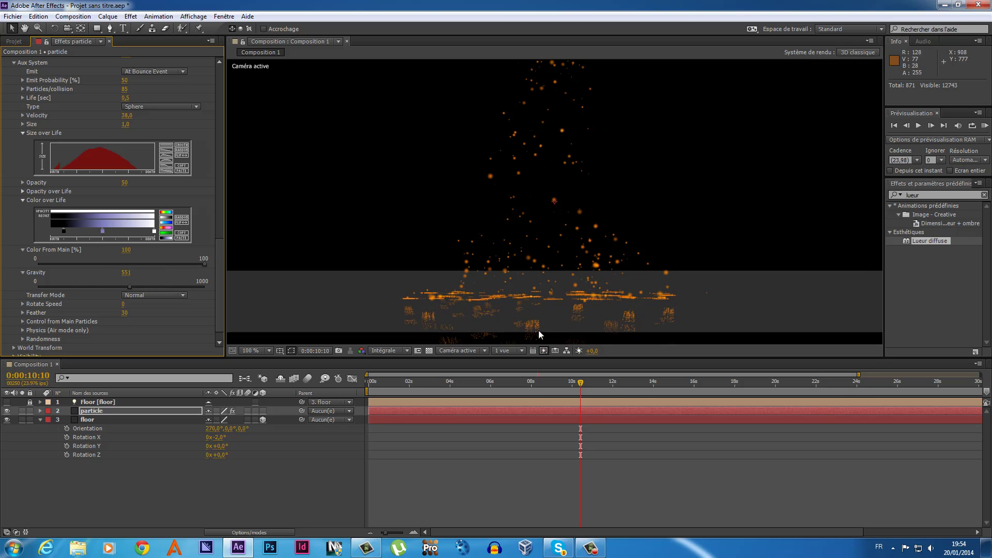
pyautogui.click(578, 382)
pyautogui.moveTo(570, 390)
pyautogui.mouseDown()
pyautogui.moveTo(515, 398)
pyautogui.moveTo(534, 382)
pyautogui.mouseUp()
pyautogui.press(',')
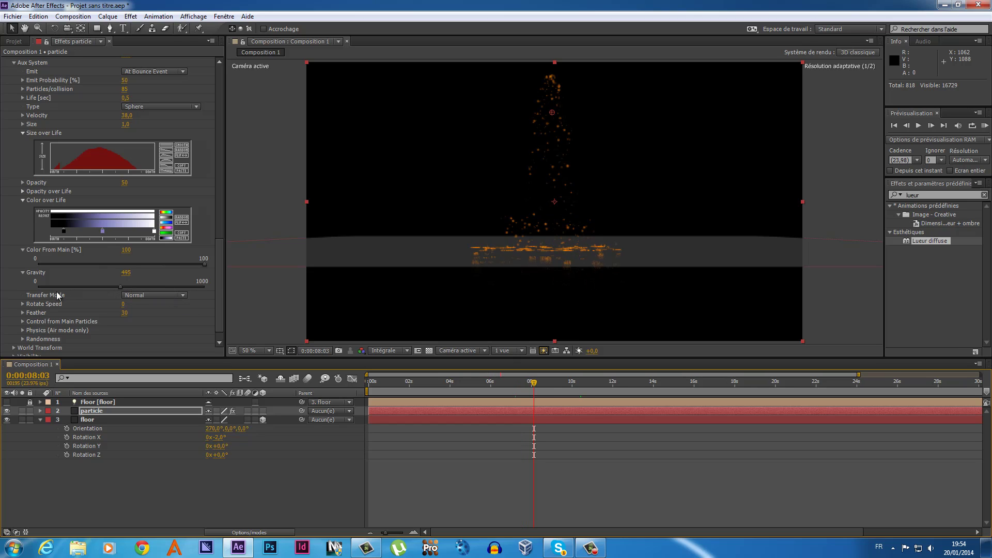
# - Set Aux Gravity to 458, leave Rotate Speed at 0, and bring Feather from 30 to 0
pyautogui.moveTo(129, 287); pyautogui.dragTo(37, 287)
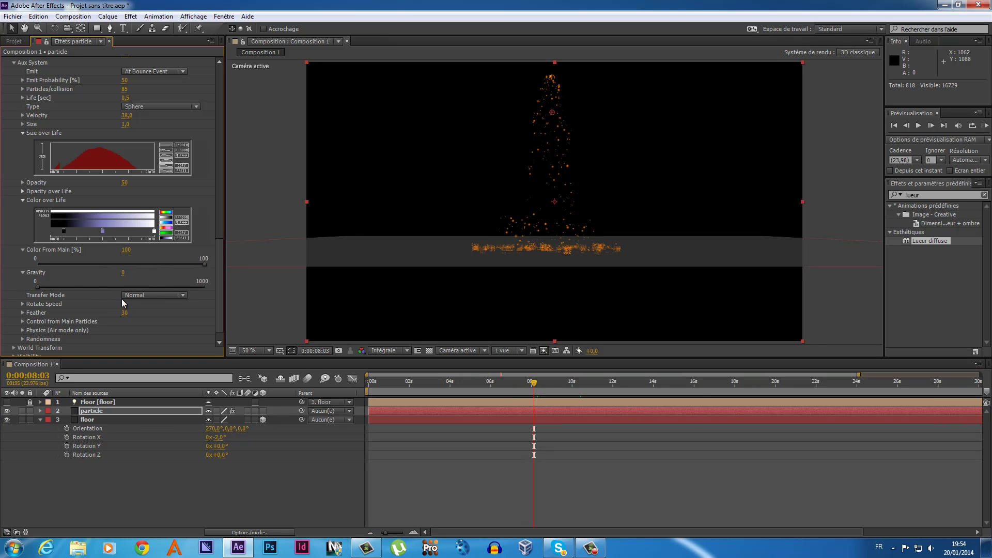
pyautogui.moveTo(124, 304); pyautogui.dragTo(162, 303)
pyautogui.moveTo(39, 286)
pyautogui.mouseDown()
pyautogui.moveTo(114, 284)
pyautogui.moveTo(9, 314)
pyautogui.mouseUp()
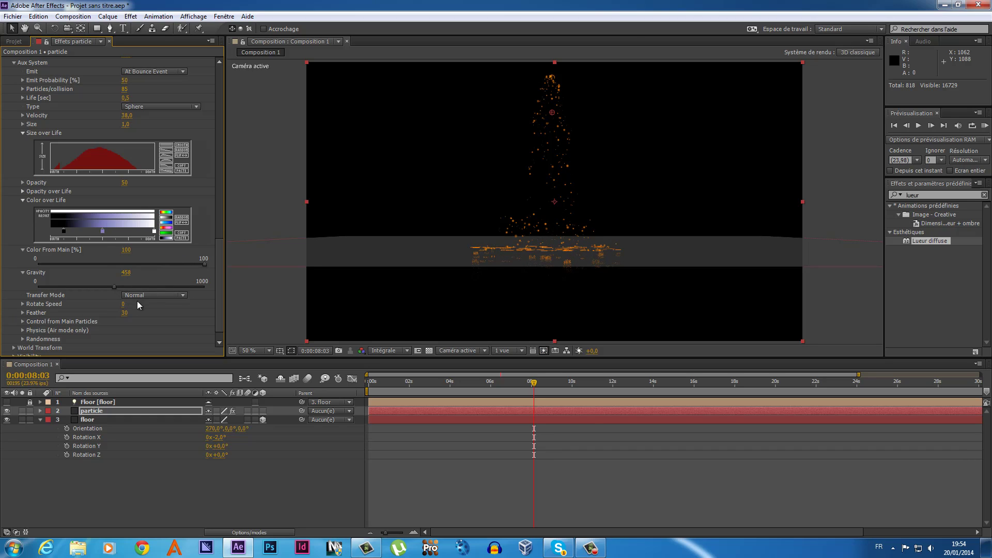
pyautogui.moveTo(126, 316); pyautogui.dragTo(40, 322)
# - Set Inherit Velocity from Main Particles to 240 and return Aux Gravity to 0
pyautogui.click(23, 321)
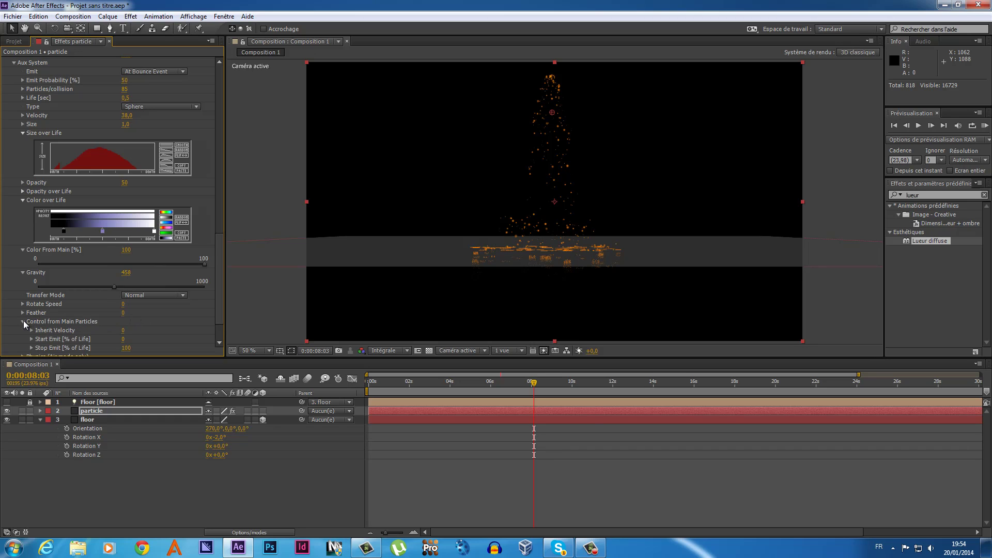
pyautogui.moveTo(124, 330)
pyautogui.mouseDown()
pyautogui.moveTo(173, 335)
pyautogui.moveTo(147, 341)
pyautogui.mouseUp()
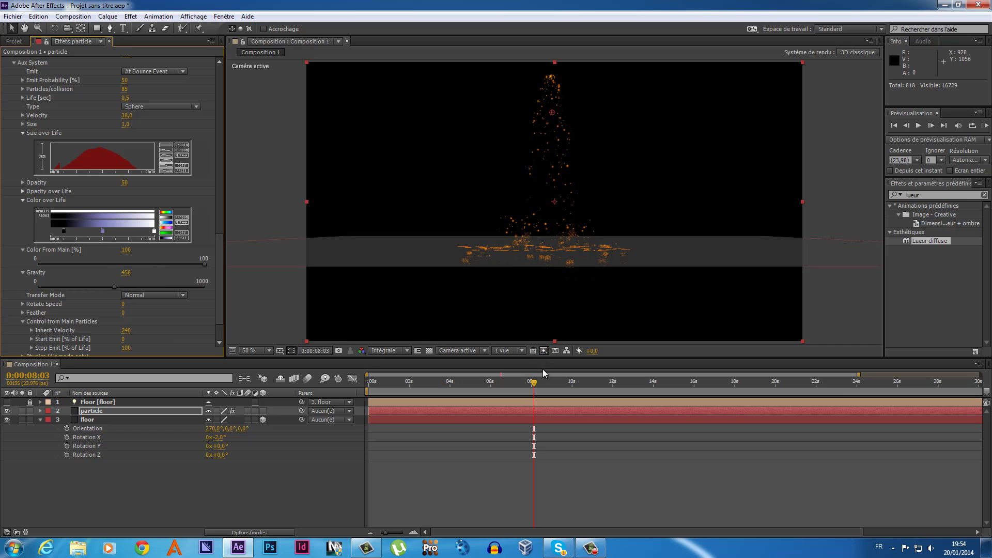
pyautogui.moveTo(535, 383); pyautogui.dragTo(551, 385)
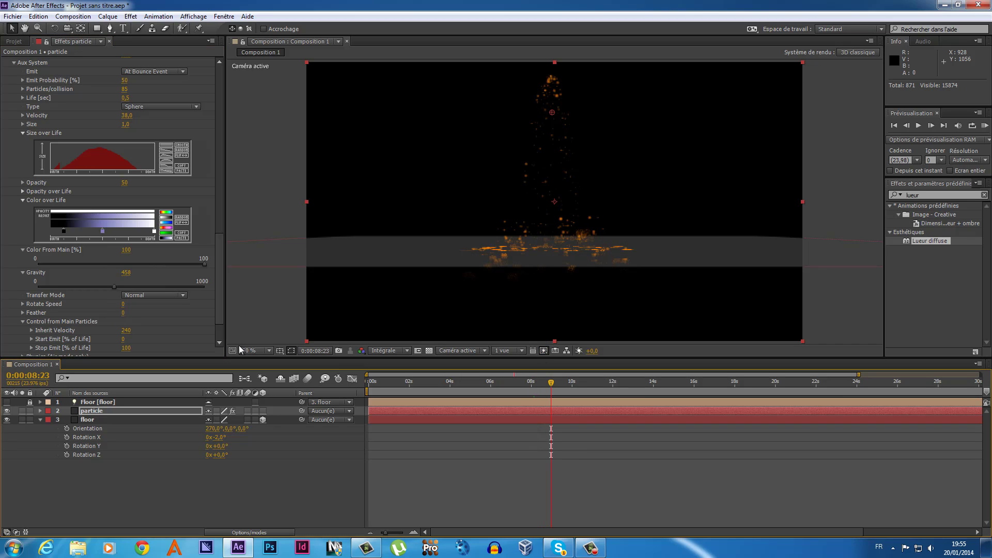
pyautogui.moveTo(115, 286); pyautogui.dragTo(19, 297)
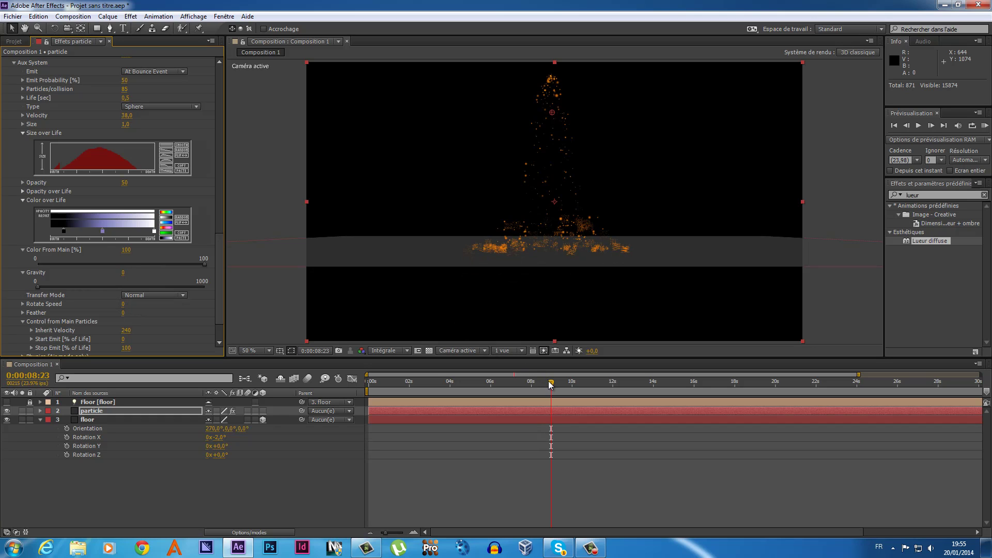
pyautogui.moveTo(551, 385)
pyautogui.mouseDown()
pyautogui.moveTo(517, 391)
pyautogui.moveTo(548, 387)
pyautogui.mouseUp()
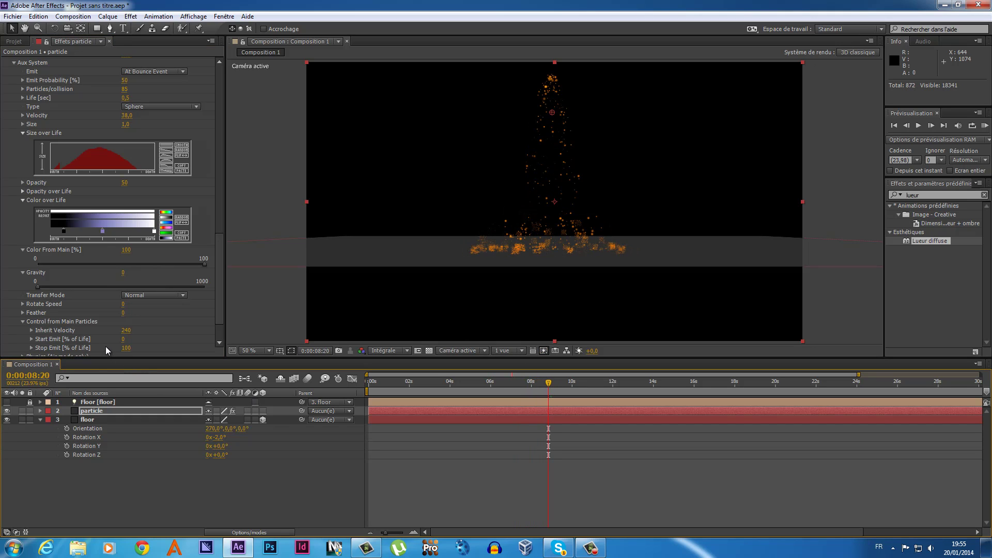
# - Adjust the Aux System Start Emit so it reads 0% of Life
pyautogui.moveTo(123, 340)
pyautogui.mouseDown()
pyautogui.moveTo(145, 342)
pyautogui.moveTo(133, 343)
pyautogui.mouseUp()
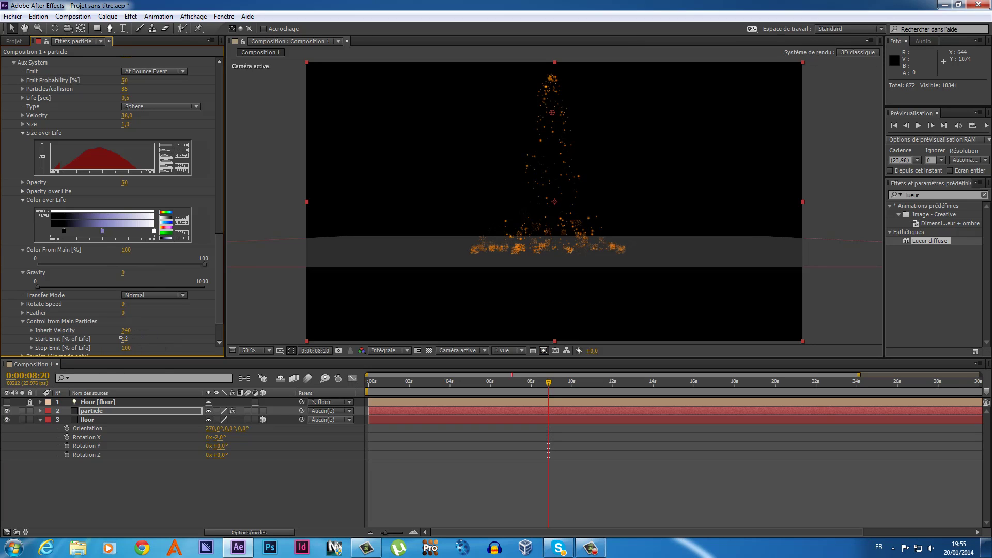
pyautogui.moveTo(123, 339)
pyautogui.mouseDown()
pyautogui.moveTo(143, 337)
pyautogui.moveTo(103, 335)
pyautogui.mouseUp()
pyautogui.moveTo(220, 322); pyautogui.dragTo(221, 339)
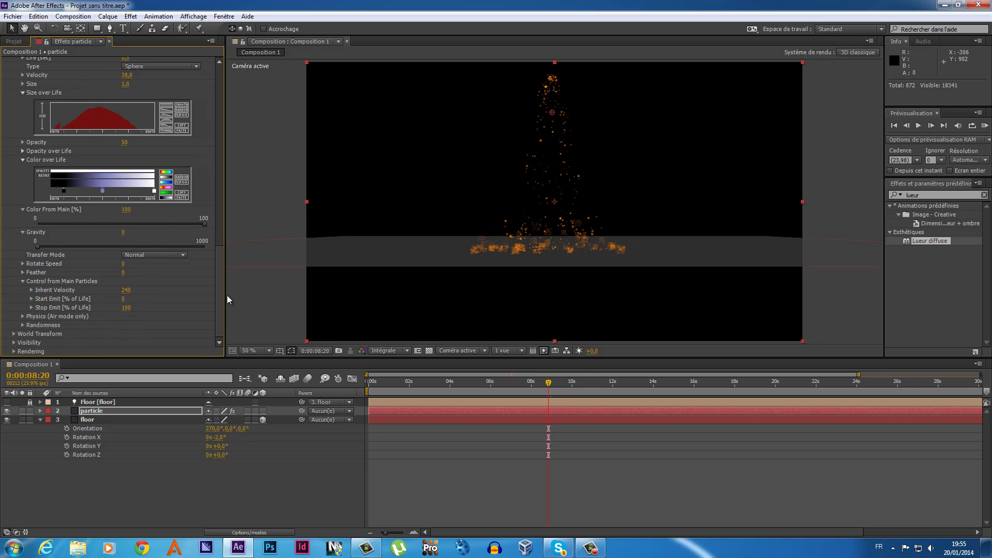
pyautogui.moveTo(221, 295); pyautogui.dragTo(215, 181)
# - Drop Lueur diffuse onto the particle layer and play from about 4 seconds to preview the glow
pyautogui.scroll(5, 214, 185)
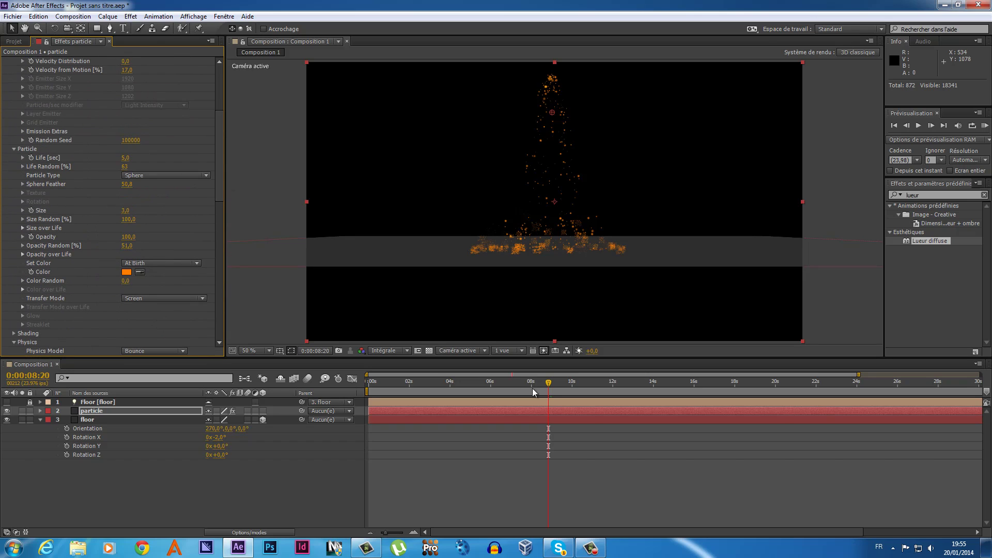
pyautogui.moveTo(548, 383)
pyautogui.mouseDown()
pyautogui.moveTo(468, 402)
pyautogui.moveTo(591, 389)
pyautogui.mouseUp()
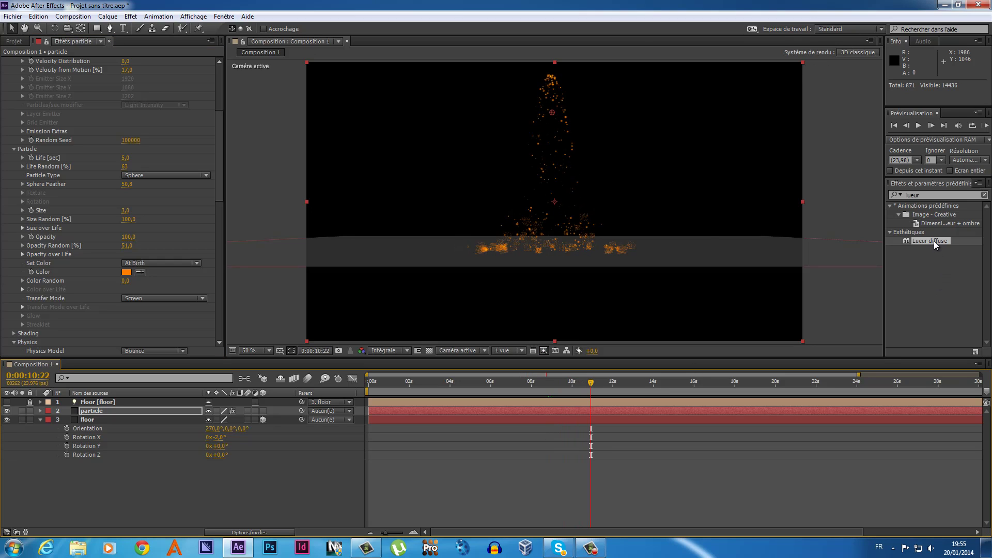
pyautogui.moveTo(934, 241); pyautogui.dragTo(580, 195)
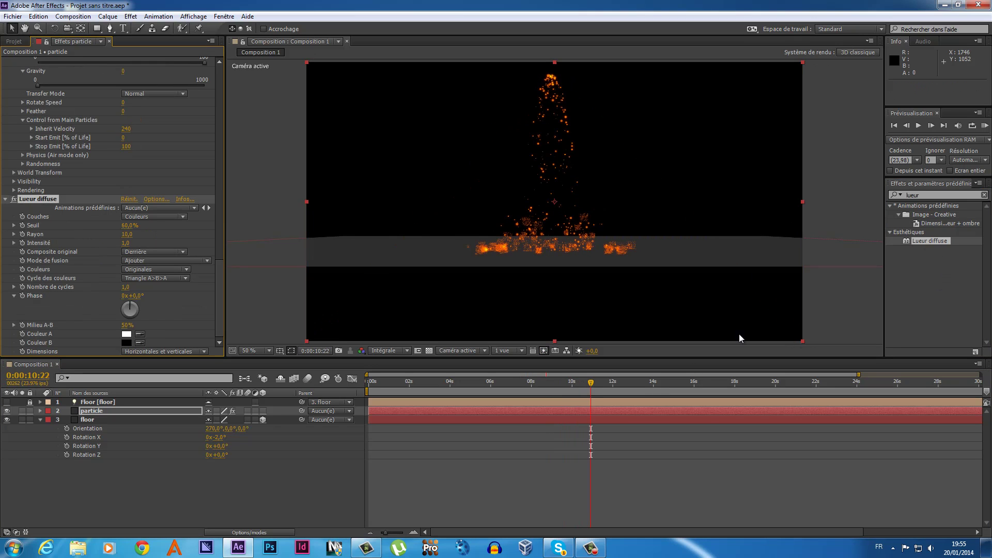
pyautogui.press('/')
pyautogui.hotkey('shift', '/')
pyautogui.moveTo(591, 385); pyautogui.dragTo(643, 387)
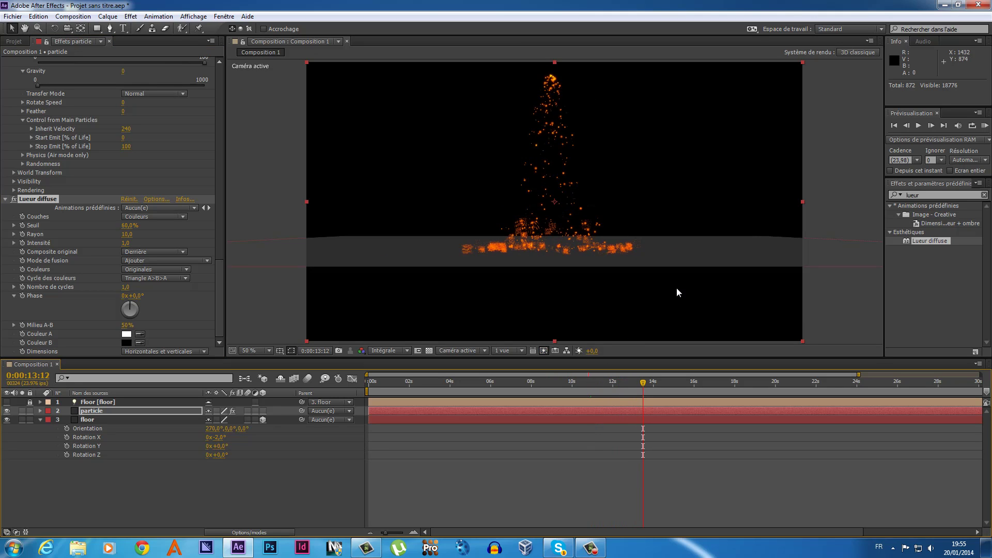
pyautogui.press('space')
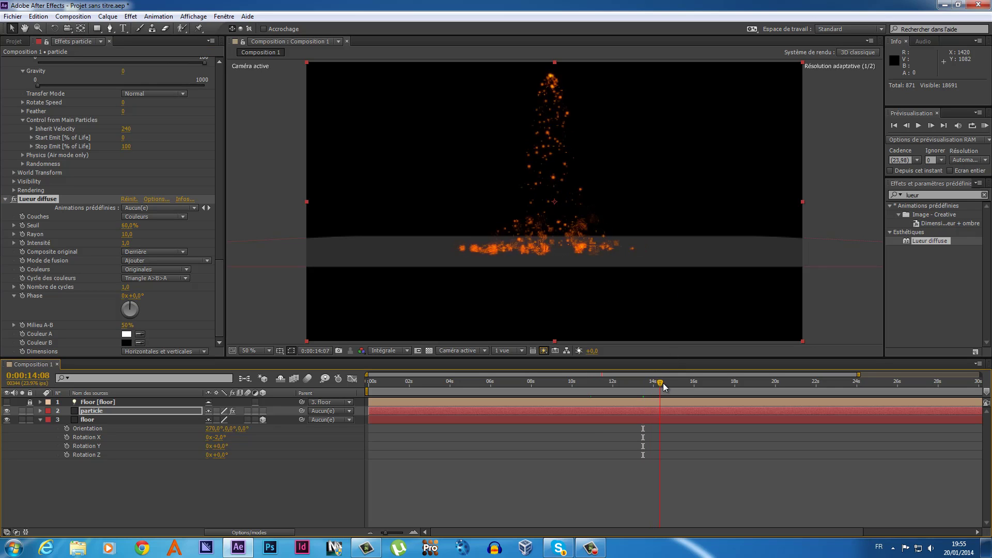
# - Delete the floor layer and switch the Physics Model from Bounce to Air
pyautogui.click(113, 420)
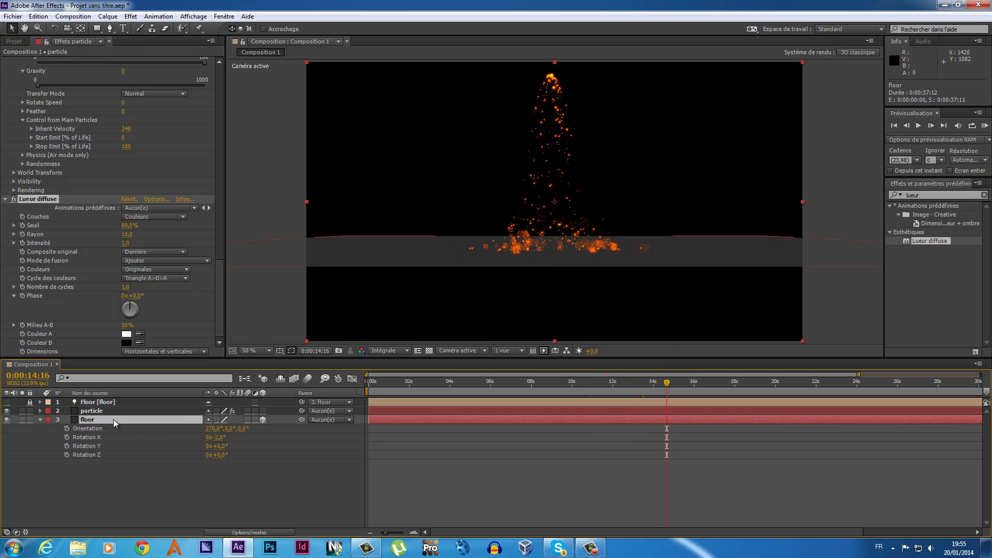
pyautogui.press('Delete')
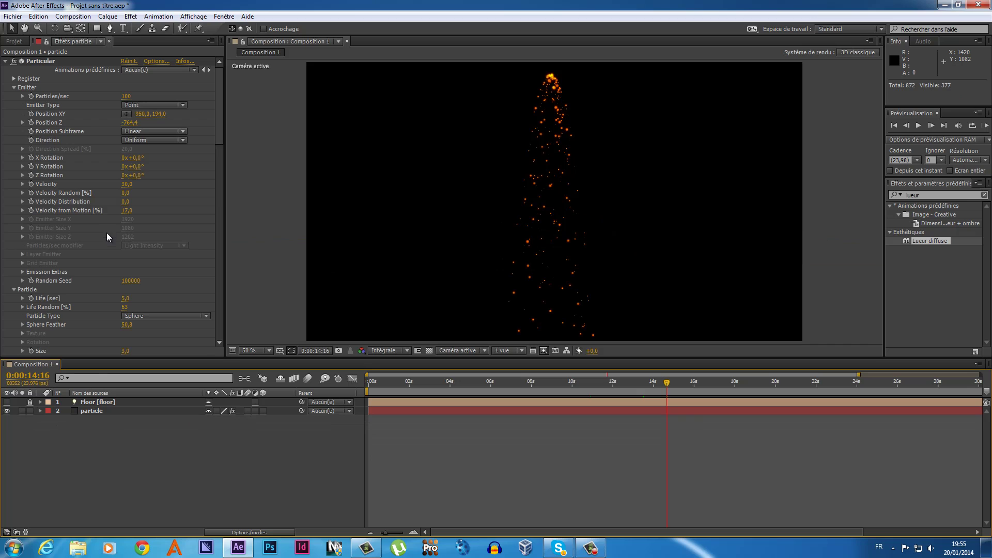
pyautogui.moveTo(222, 135); pyautogui.dragTo(207, 209)
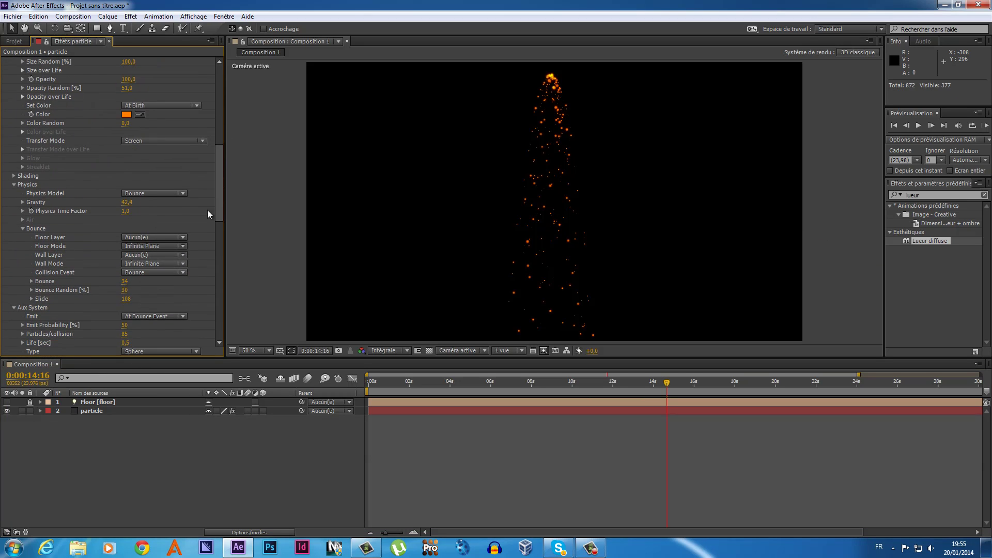
pyautogui.click(179, 193)
pyautogui.click(168, 205)
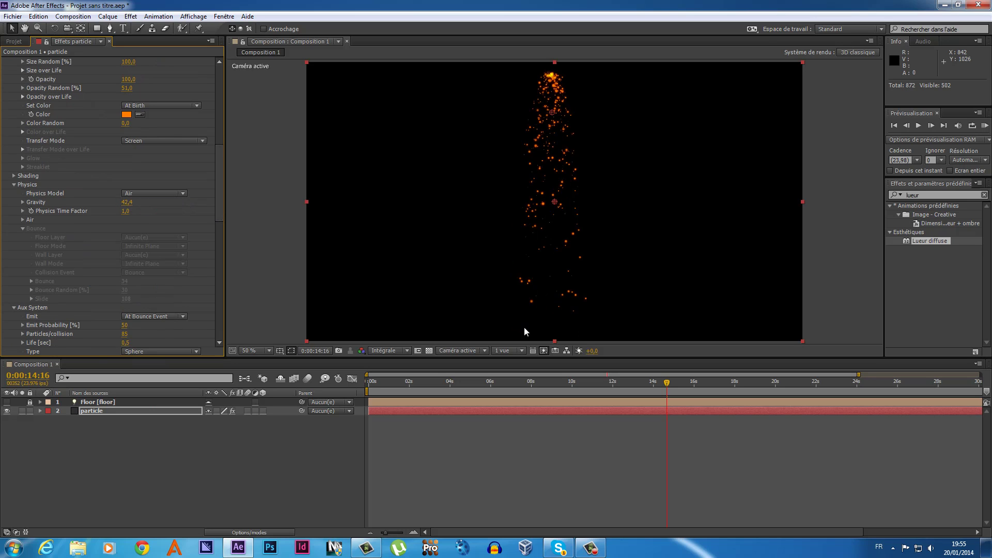
pyautogui.moveTo(646, 382)
pyautogui.mouseDown()
pyautogui.moveTo(408, 407)
pyautogui.moveTo(664, 393)
pyautogui.mouseUp()
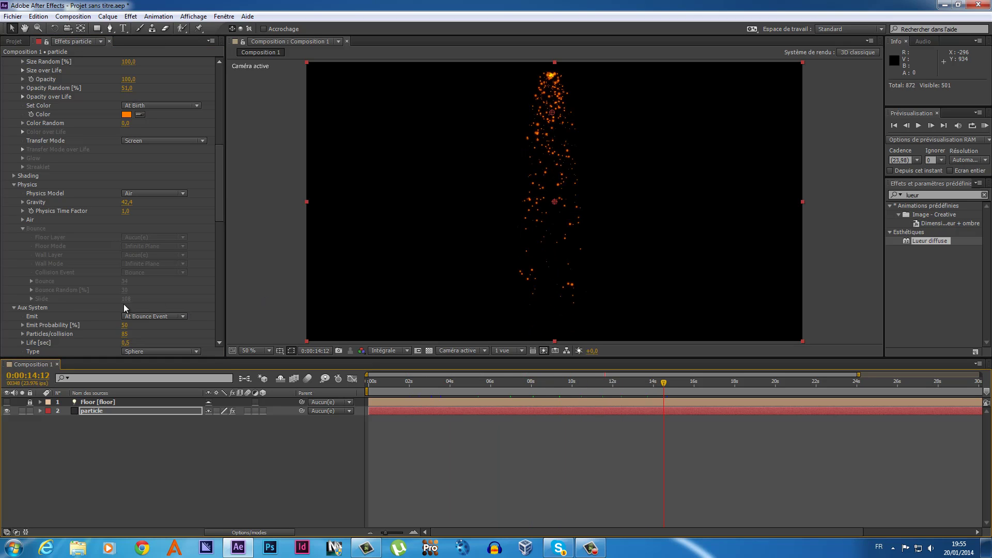
# - Set the Aux System Emit from At Bounce Event to Off
pyautogui.click(154, 317)
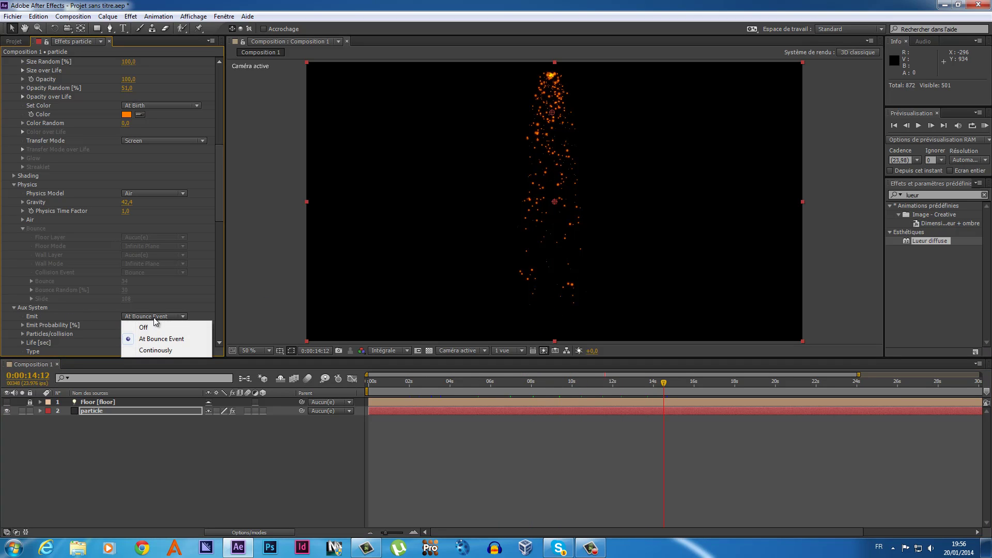
pyautogui.click(155, 324)
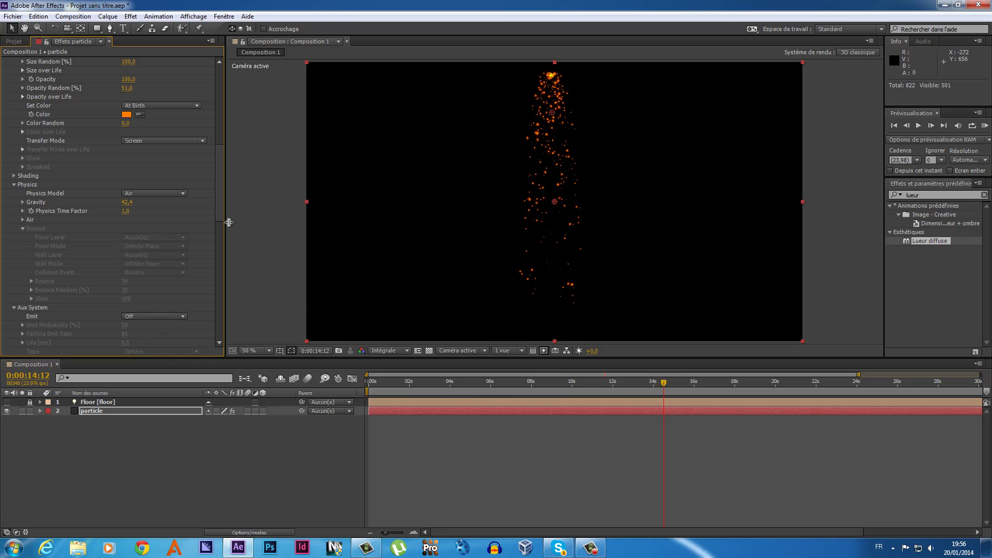
pyautogui.moveTo(217, 199)
pyautogui.mouseDown()
pyautogui.moveTo(233, 293)
pyautogui.moveTo(234, 222)
pyautogui.mouseUp()
# - Unlock the Floor layer, cancelling a Solide dialog opened by mistake
pyautogui.click(133, 456)
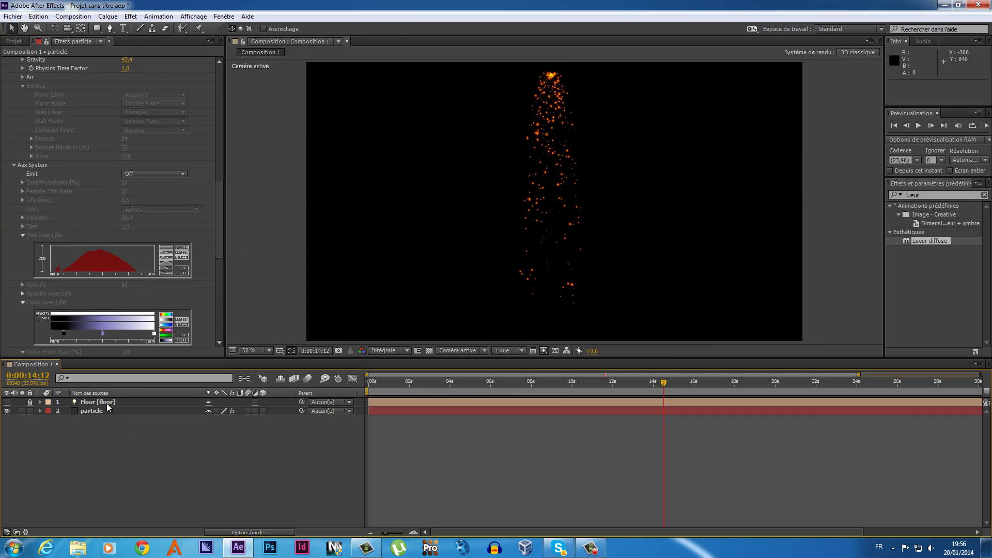
pyautogui.click(29, 402)
pyautogui.rightClick(130, 463)
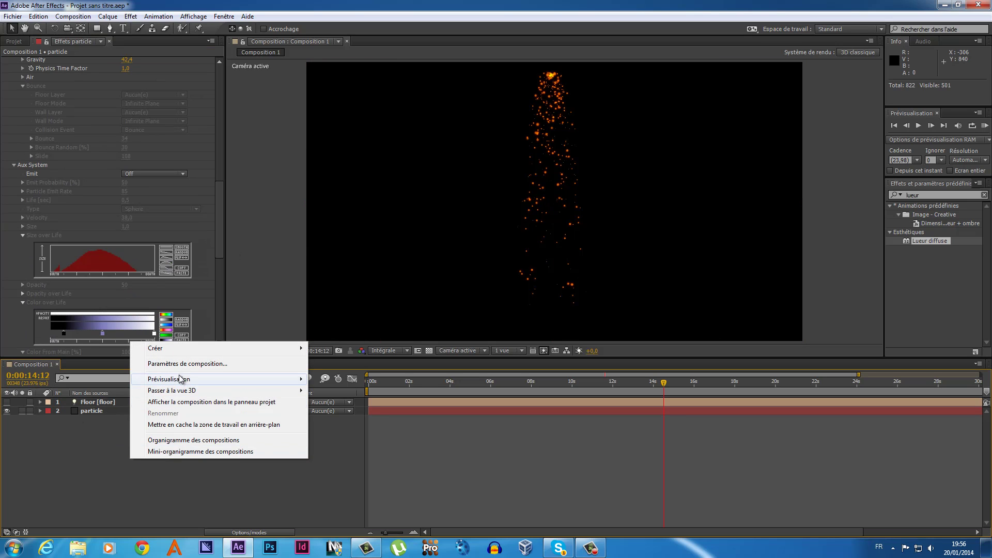
pyautogui.moveTo(195, 350)
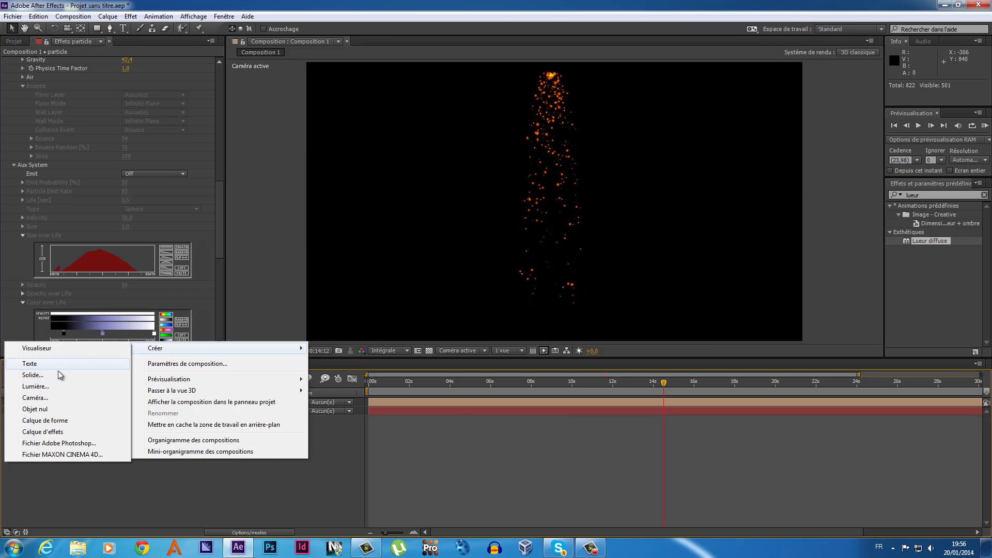
pyautogui.click(52, 376)
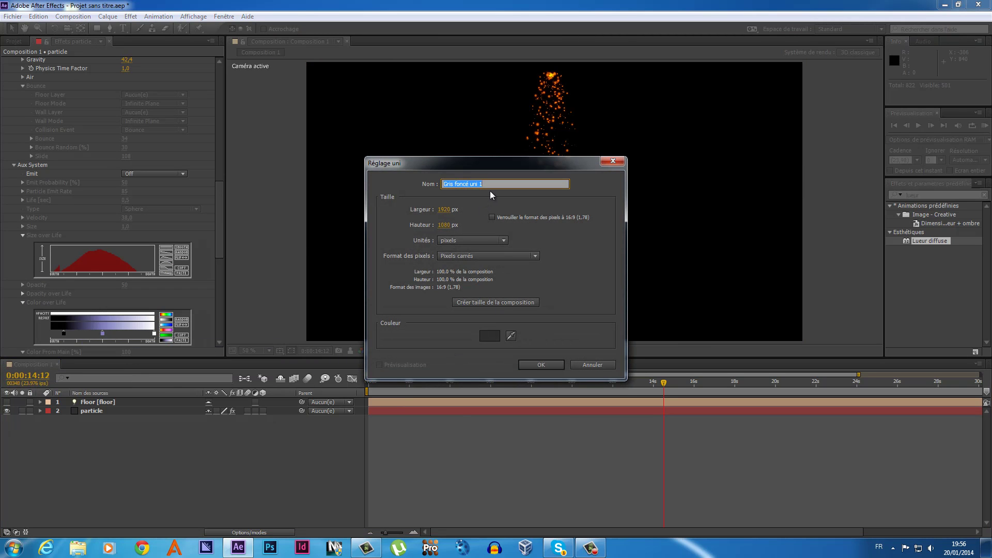
pyautogui.click(575, 365)
# - Add a null layer, Nul 1, through Créer > Objet nul
pyautogui.rightClick(153, 449)
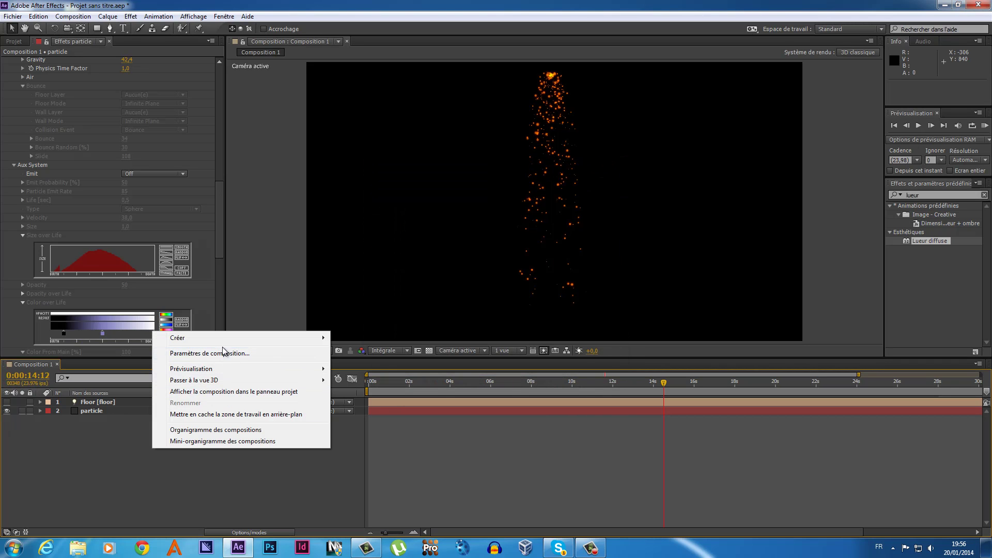
pyautogui.moveTo(227, 341)
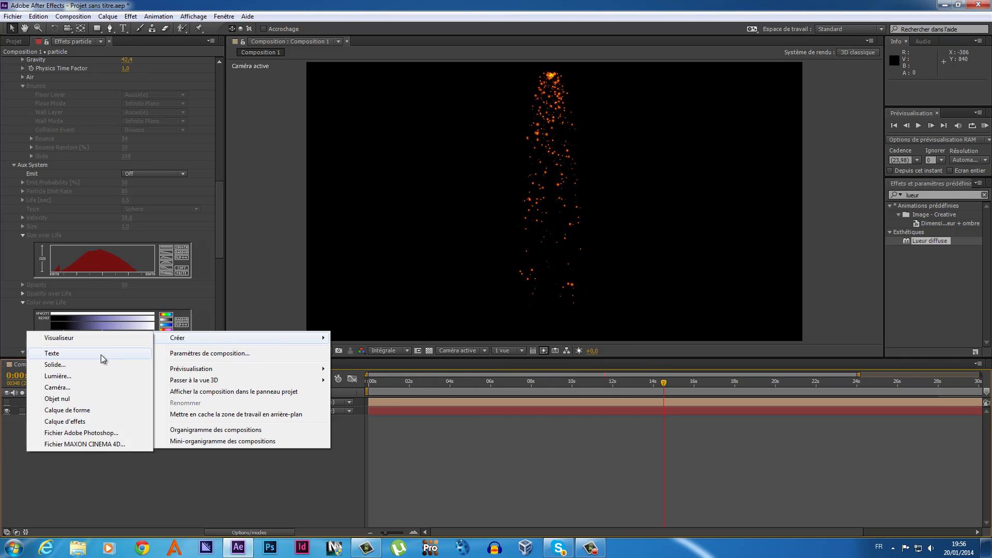
pyautogui.click(68, 399)
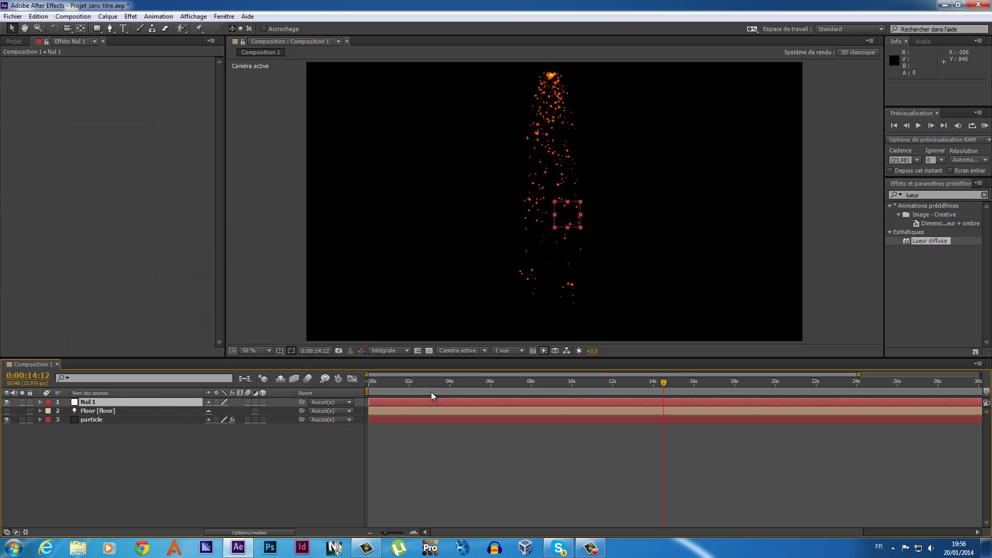
# - Place the Particular emitter's Position XY at the centre of the frame
pyautogui.click(553, 80)
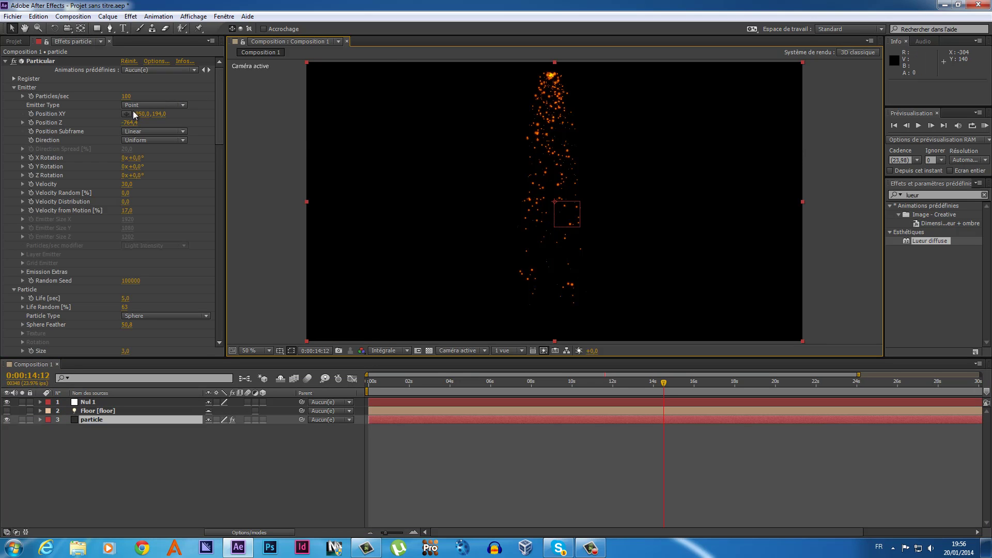
pyautogui.click(126, 114)
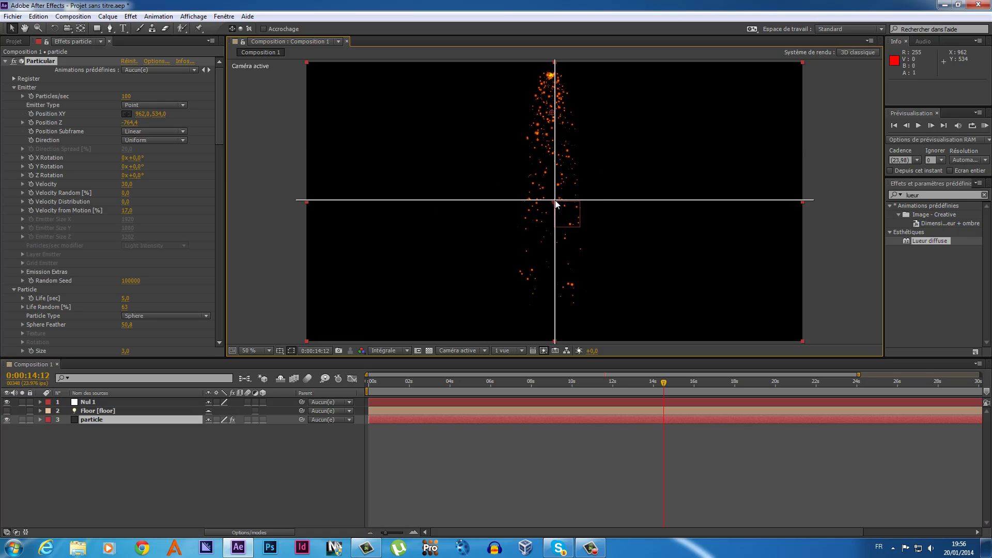
pyautogui.click(555, 200)
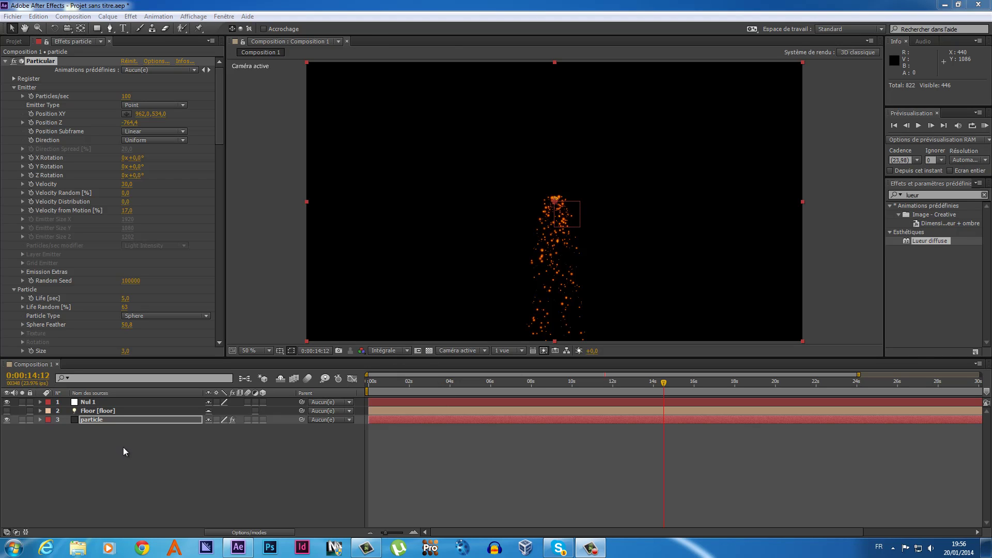
# - Turn on Nul 1's 3D switch and delete the Floor layer
pyautogui.click(264, 402)
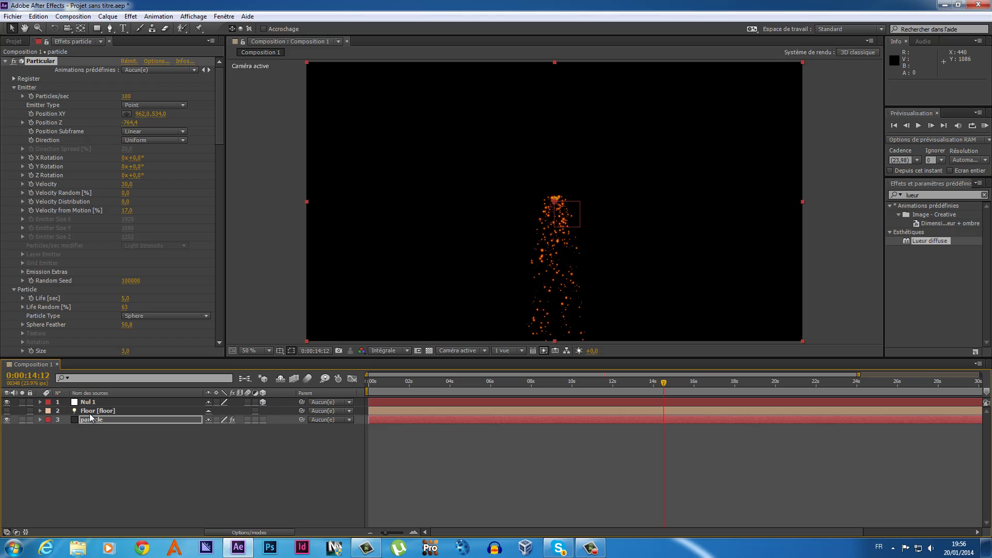
pyautogui.click(111, 408)
pyautogui.press('Delete')
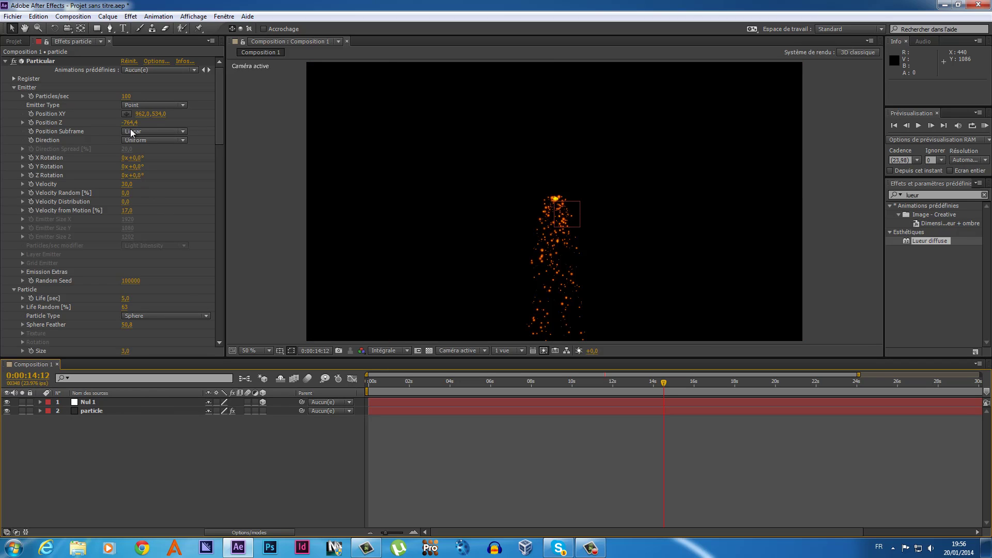
# - Expand Nul 1's Transformer properties and the particle layer's Effets, with a taller timeline
pyautogui.click(40, 403)
pyautogui.click(48, 411)
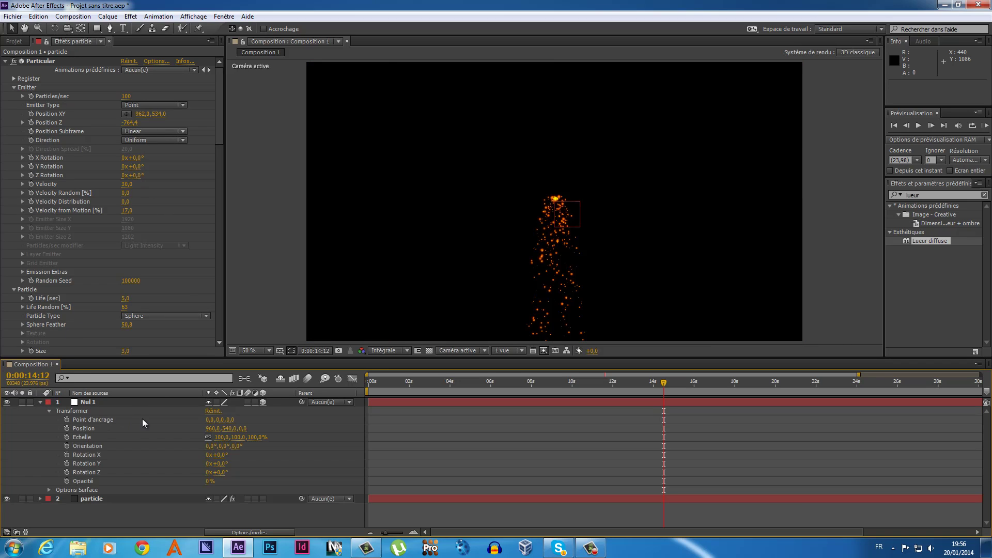
pyautogui.click(52, 501)
pyautogui.click(39, 499)
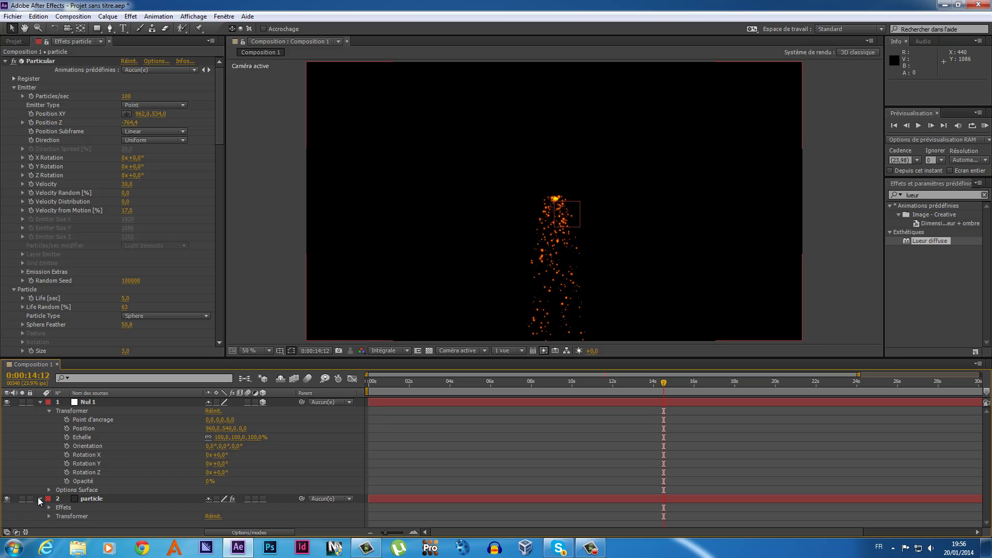
pyautogui.click(50, 508)
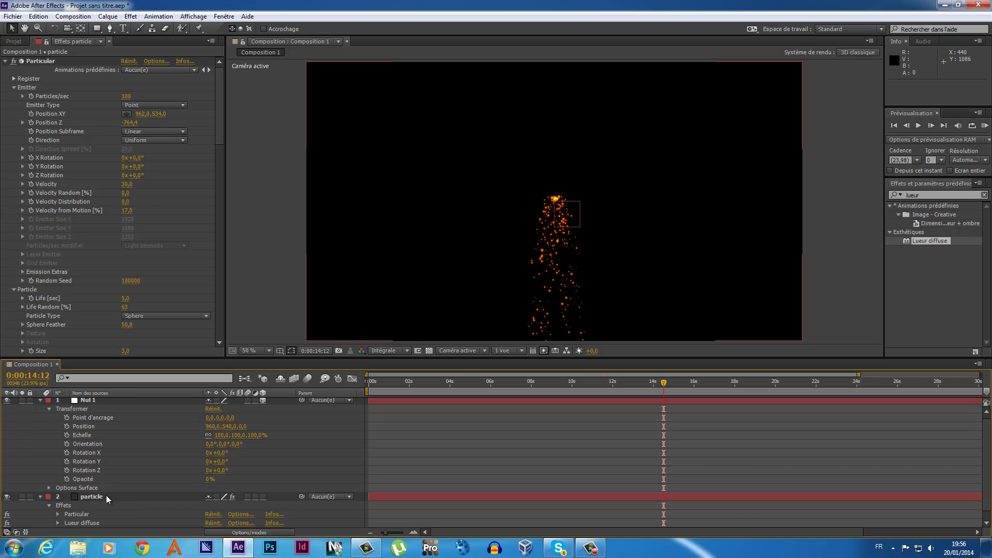
pyautogui.moveTo(305, 314); pyautogui.dragTo(305, 277)
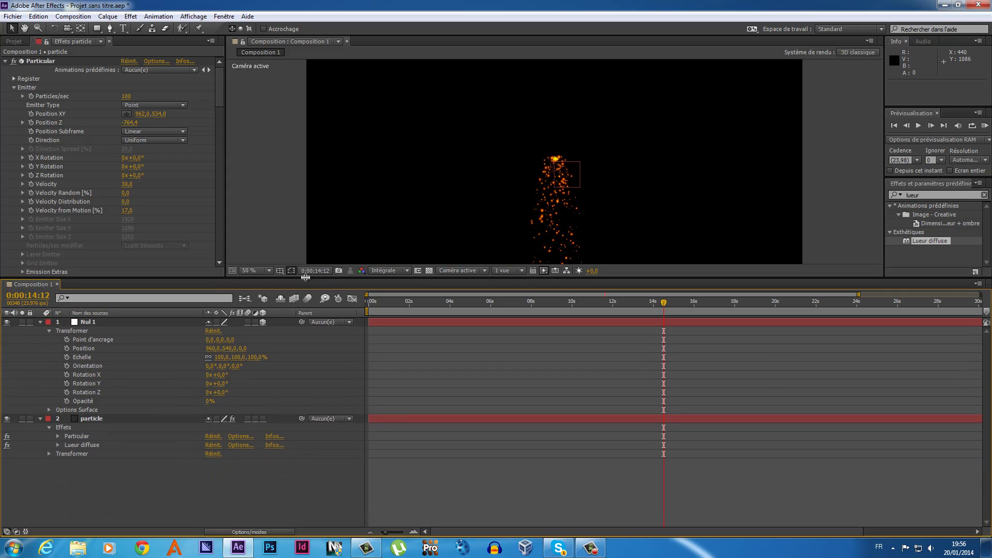
# - Reveal Particular's Emitter settings: Position XY 962,0, 534,0 and Position Z -764,4
pyautogui.click(57, 437)
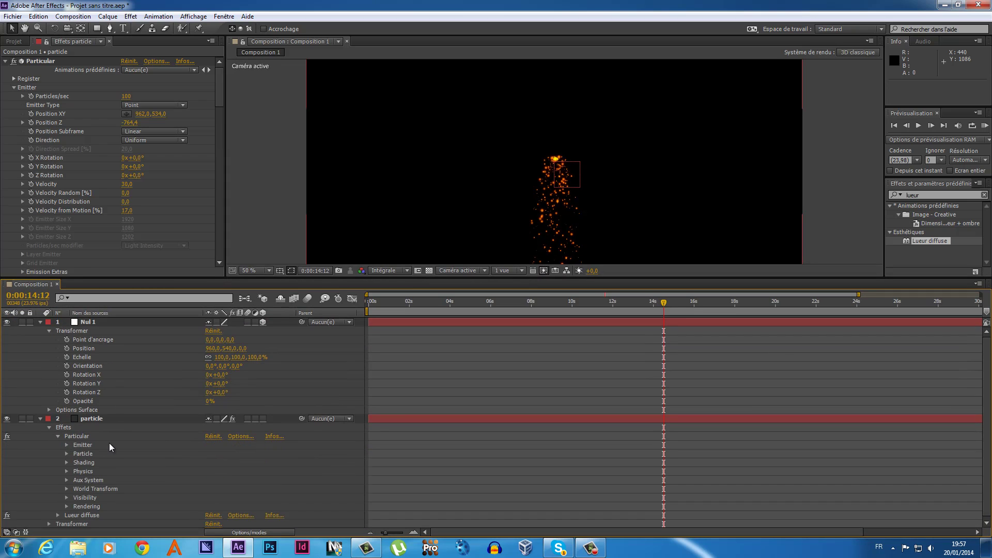
pyautogui.click(66, 445)
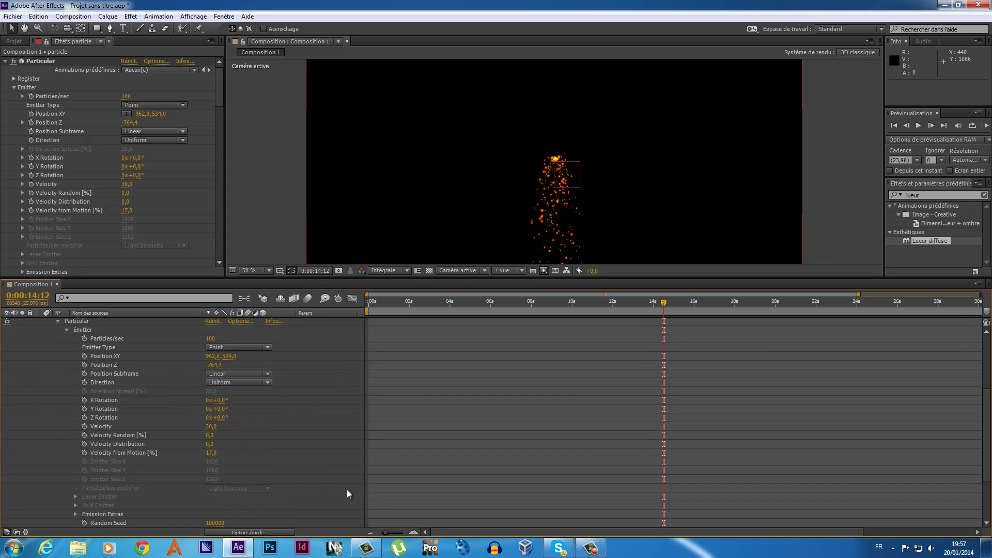
pyautogui.scroll(3, 303, 399)
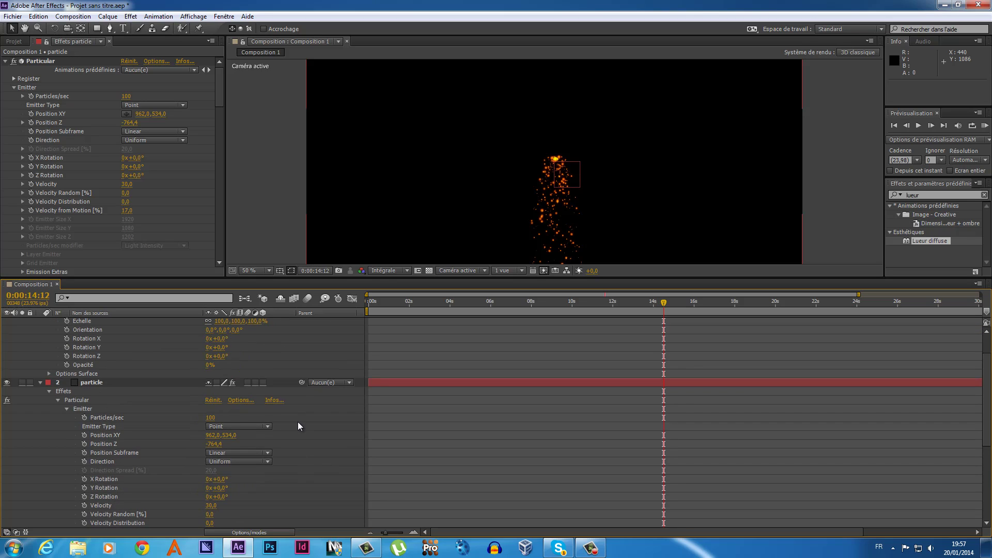
pyautogui.scroll(2, 297, 421)
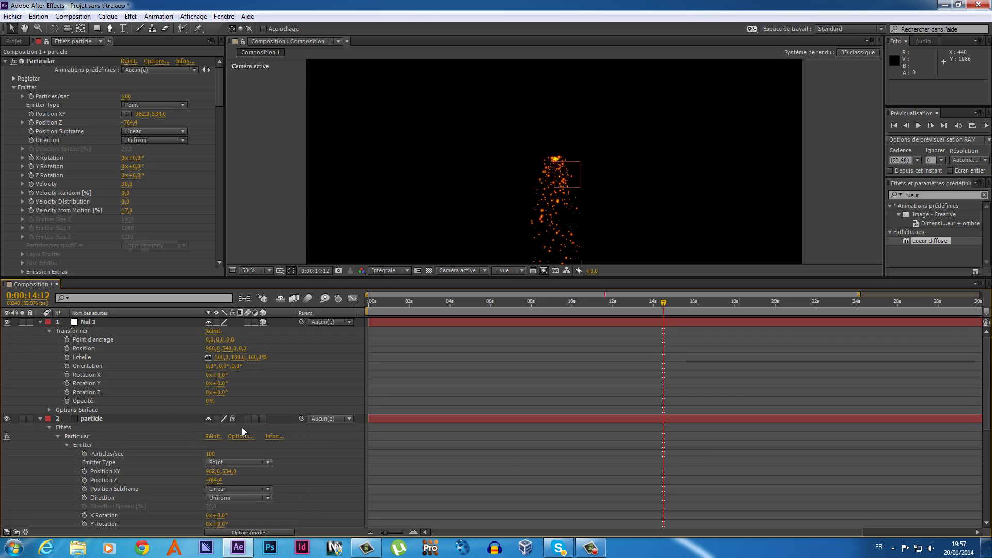
pyautogui.scroll(-4, 242, 427)
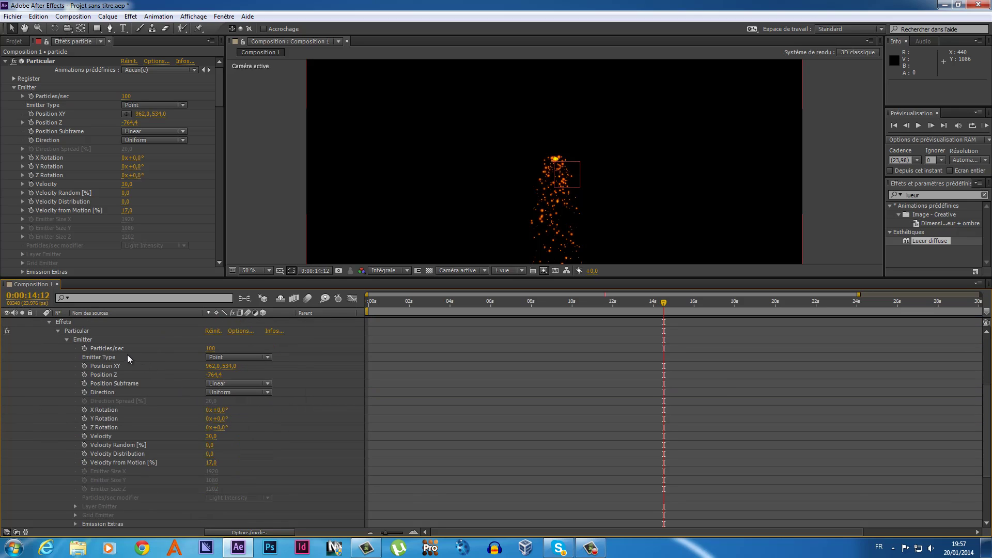
# - Add the expression thisComp.layer("Nul 1").transform.position[2] to Position Z by pick-whipping Nul 1's Position
pyautogui.keyDown('alt'); pyautogui.click(85, 376); pyautogui.keyUp('alt')
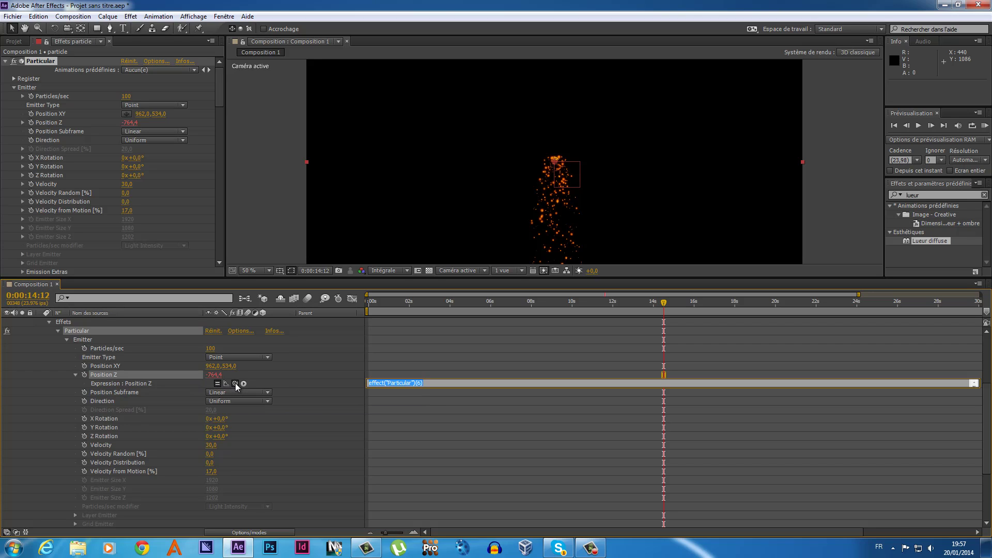
pyautogui.moveTo(235, 383)
pyautogui.mouseDown()
pyautogui.moveTo(188, 310)
pyautogui.moveTo(110, 360)
pyautogui.mouseUp()
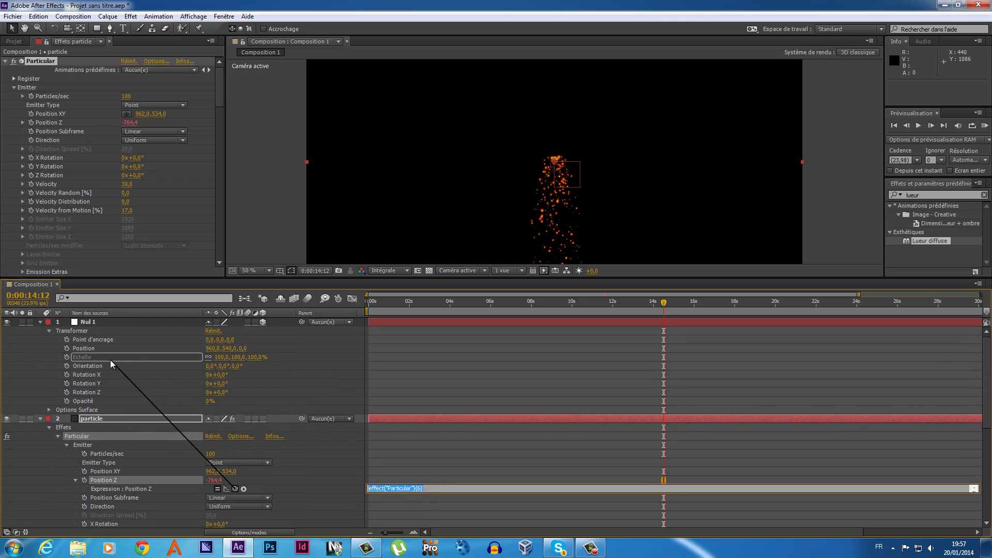
pyautogui.moveTo(110, 359); pyautogui.dragTo(244, 348)
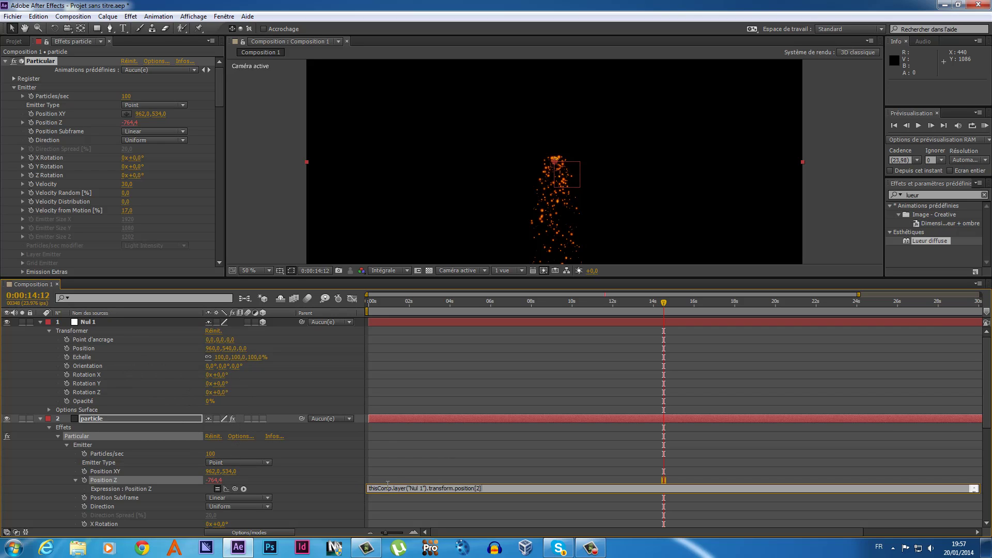
pyautogui.click(514, 478)
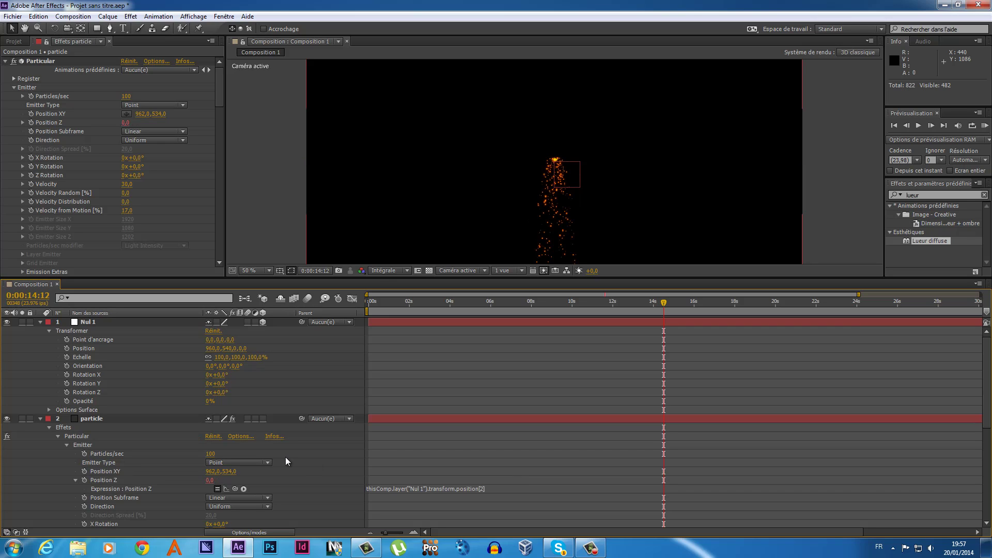
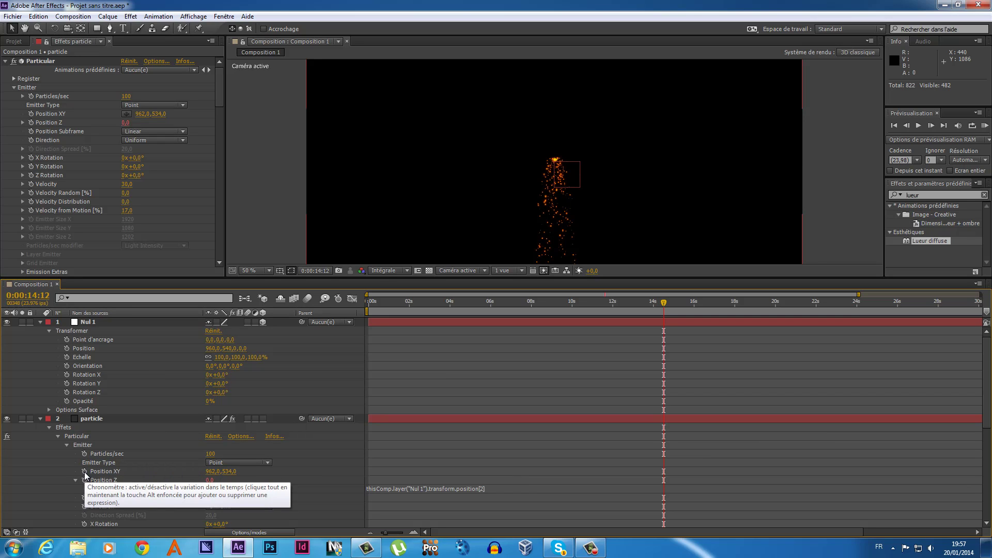
# - Pickwhip Particular's Position XY expression to Nul 1's Position, then select Nul 1
pyautogui.keyDown('alt'); pyautogui.click(84, 472); pyautogui.keyUp('alt')
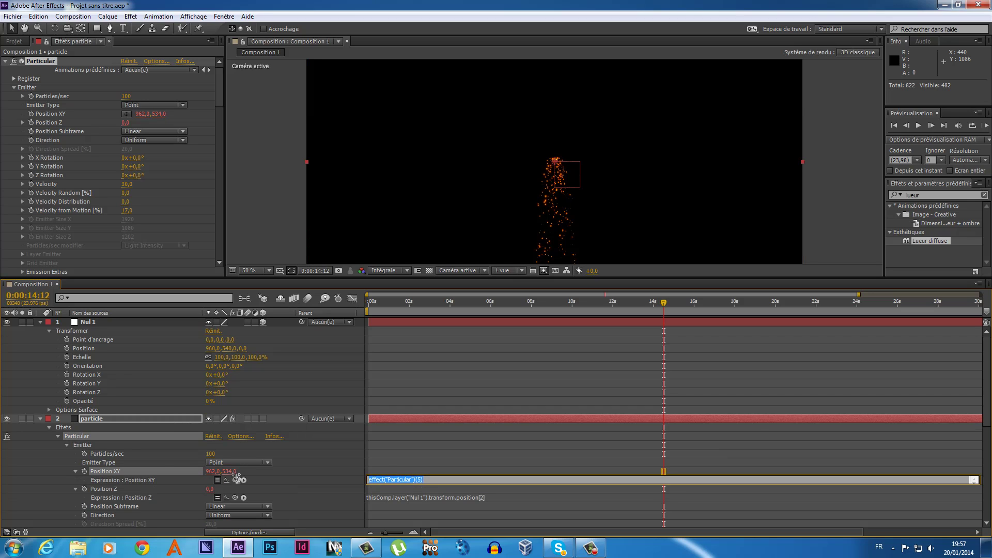
pyautogui.moveTo(235, 480); pyautogui.dragTo(89, 349)
pyautogui.click(484, 377)
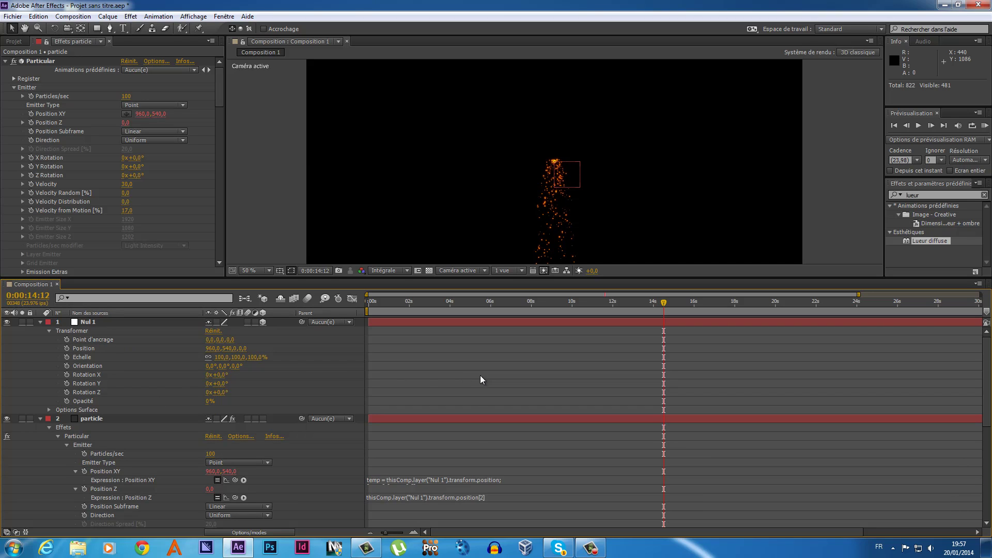
pyautogui.click(106, 323)
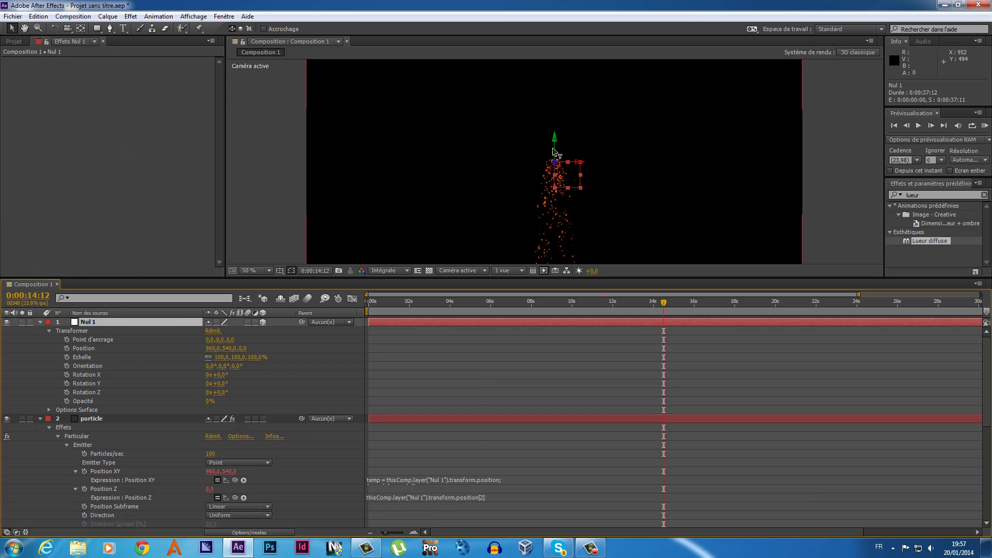
# - Move Nul 1 to the upper right at frame 0, placing it at 1882,0,356,0
pyautogui.moveTo(556, 142)
pyautogui.mouseDown()
pyautogui.moveTo(566, 106)
pyautogui.moveTo(751, 112)
pyautogui.moveTo(748, 120)
pyautogui.mouseUp()
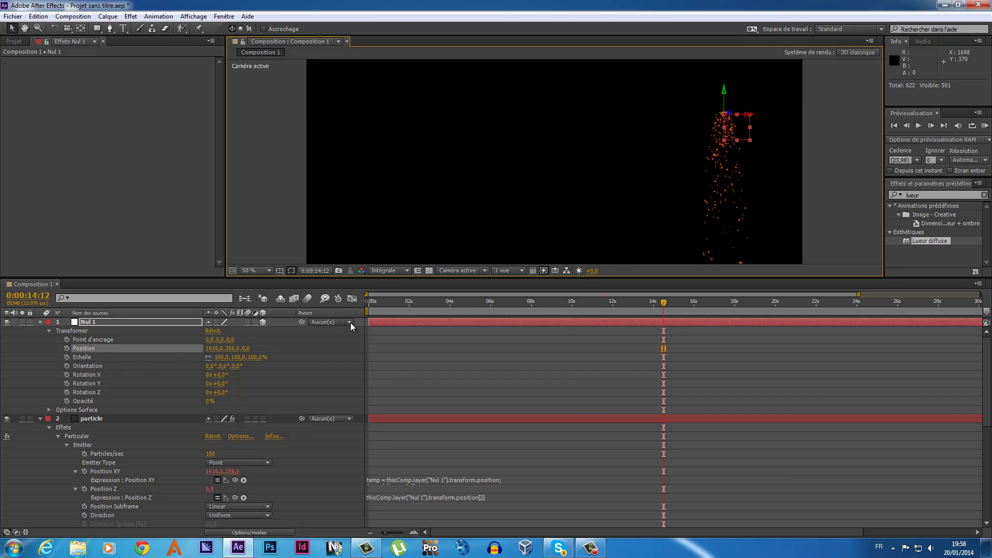
pyautogui.moveTo(665, 302); pyautogui.dragTo(291, 344)
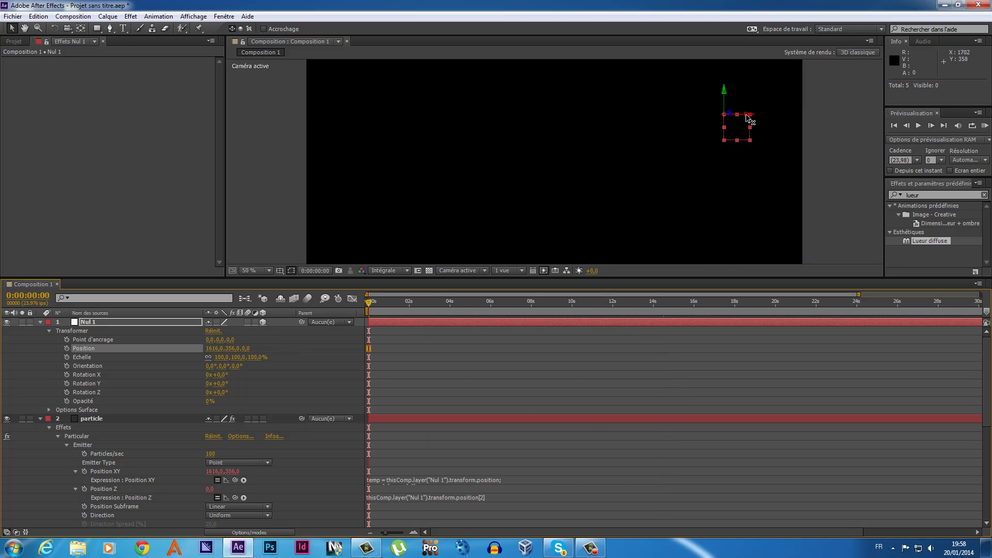
pyautogui.moveTo(748, 118); pyautogui.dragTo(818, 120)
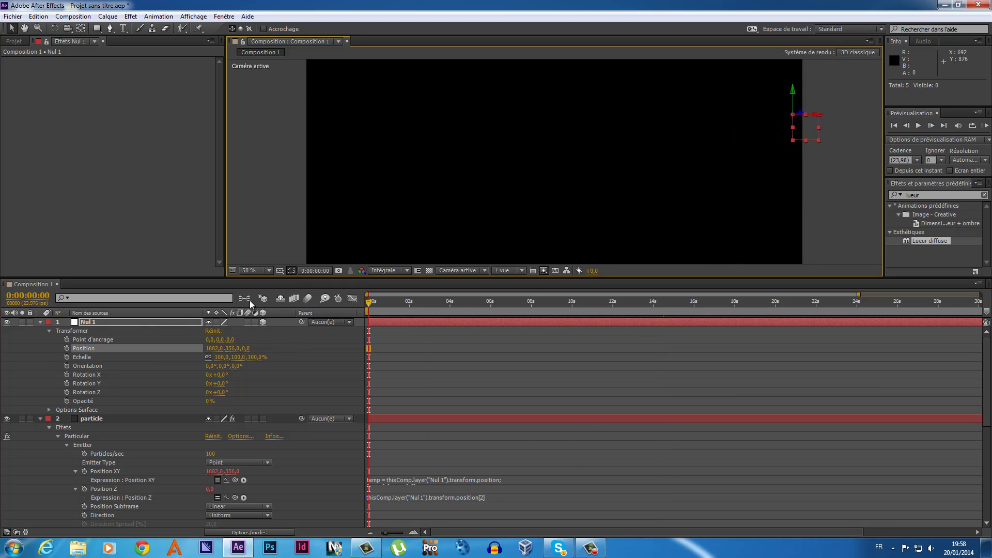
# - Keyframe Nul 1's position, then around 9:01 move it left and back in depth
pyautogui.click(67, 348)
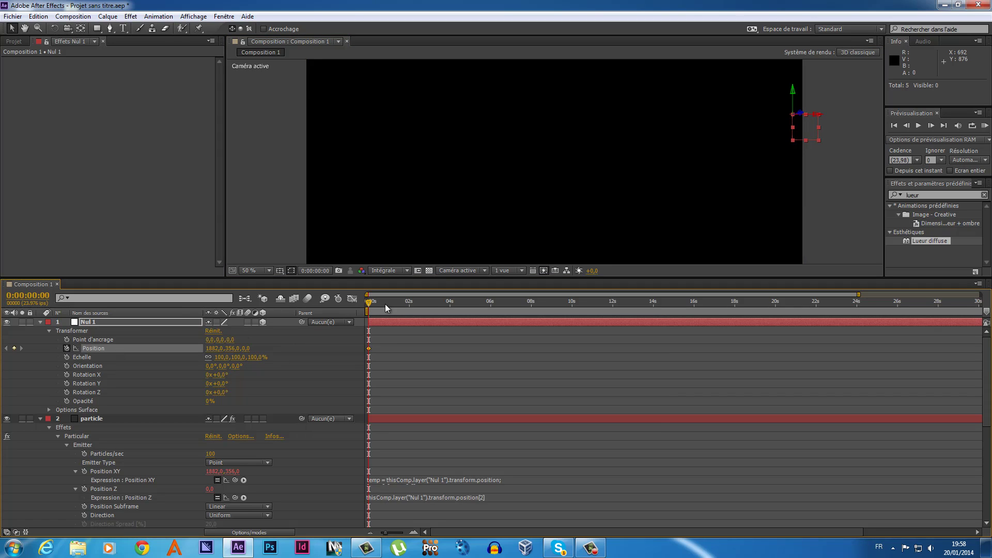
pyautogui.moveTo(370, 301); pyautogui.dragTo(553, 301)
pyautogui.moveTo(822, 119)
pyautogui.mouseDown()
pyautogui.moveTo(763, 128)
pyautogui.moveTo(774, 126)
pyautogui.mouseUp()
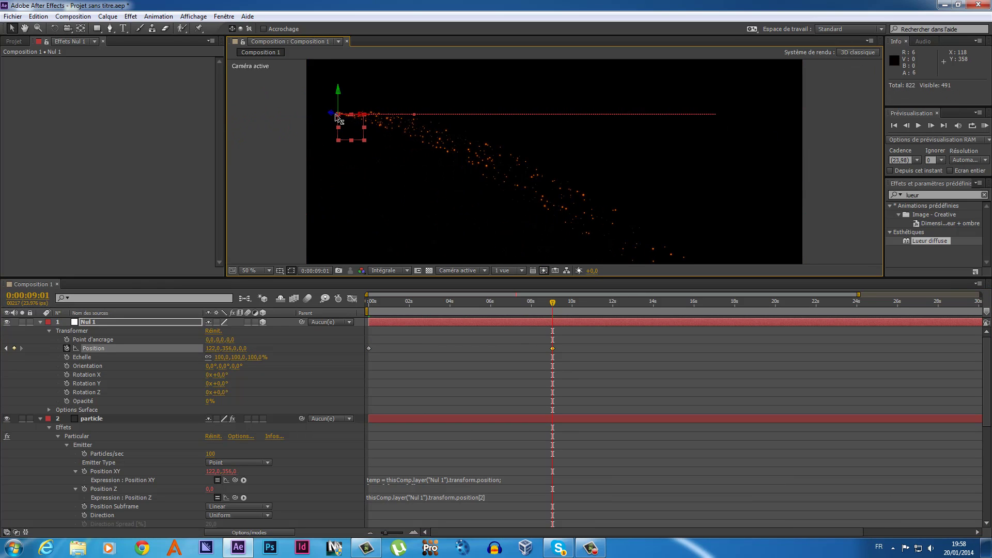
pyautogui.moveTo(332, 114); pyautogui.dragTo(346, 142)
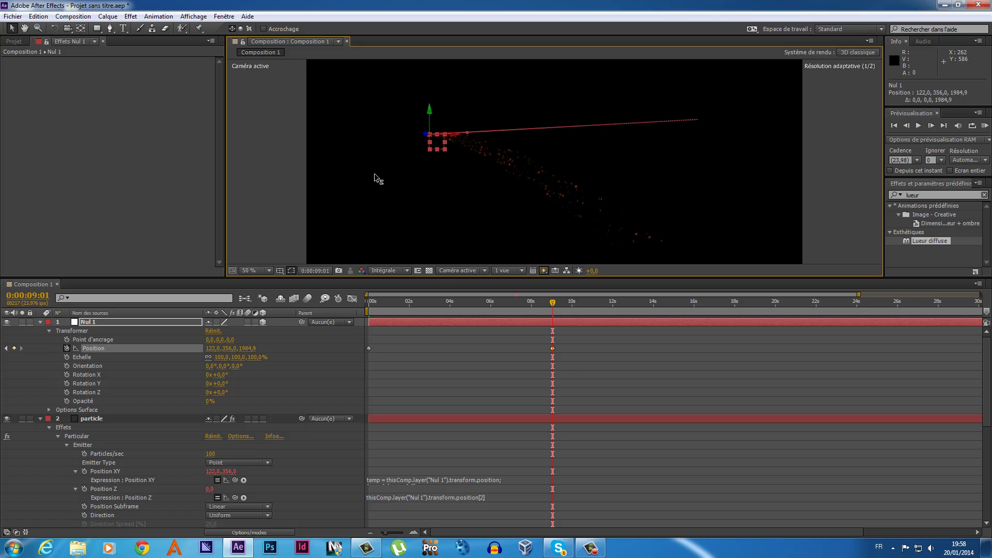
pyautogui.moveTo(366, 164); pyautogui.dragTo(385, 188)
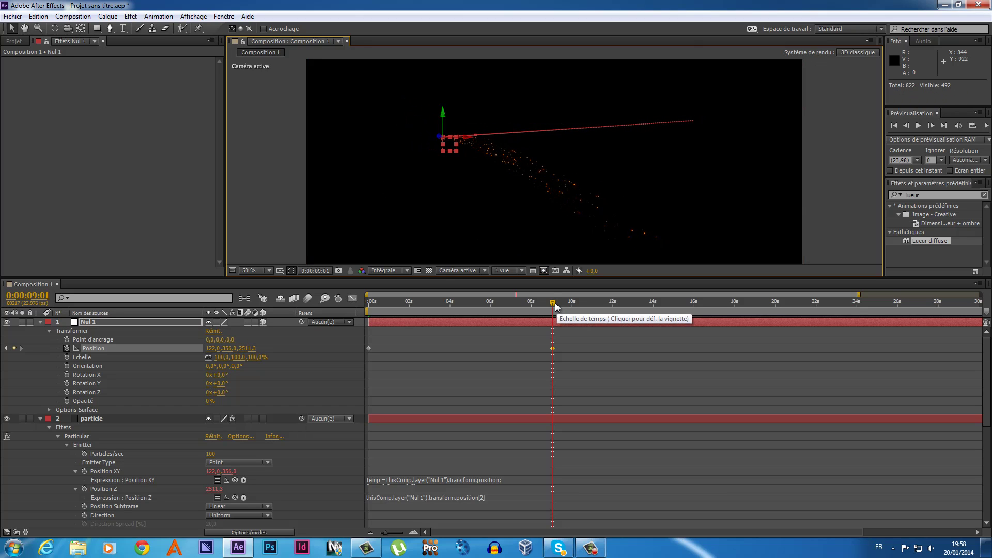
# - Around 12:17, raise Nul 1 higher in the frame and bring it slightly forward
pyautogui.moveTo(553, 302); pyautogui.dragTo(627, 303)
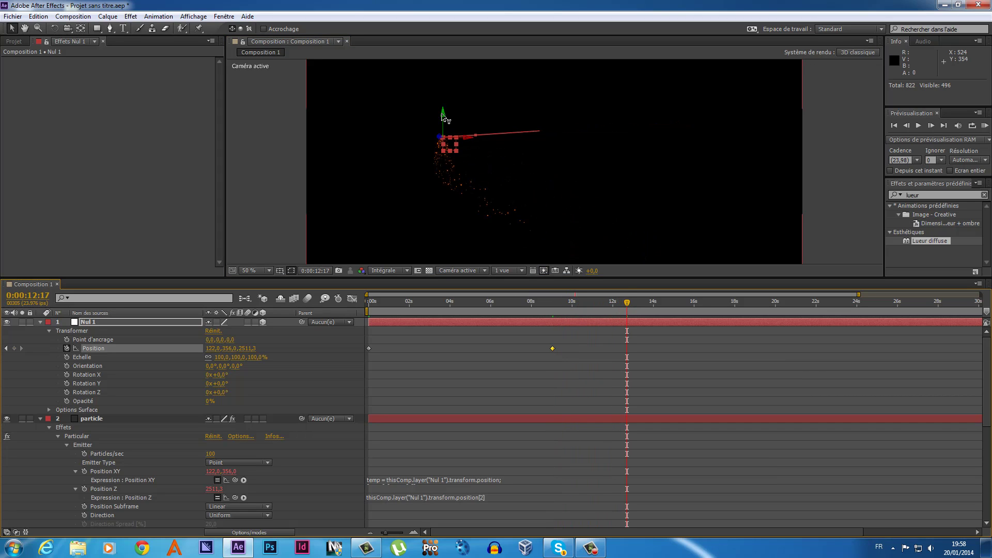
pyautogui.moveTo(444, 118); pyautogui.dragTo(808, 111)
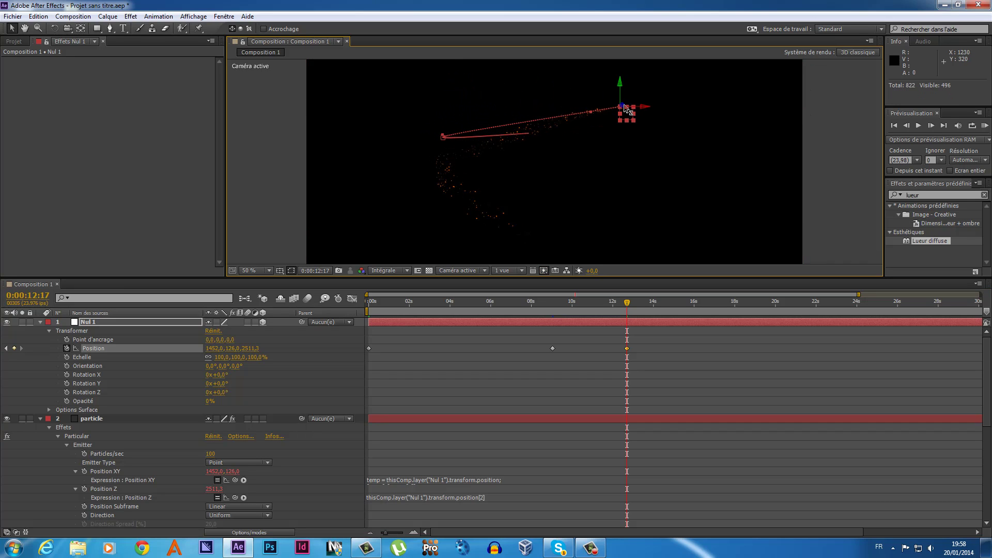
pyautogui.moveTo(629, 107); pyautogui.dragTo(683, 112)
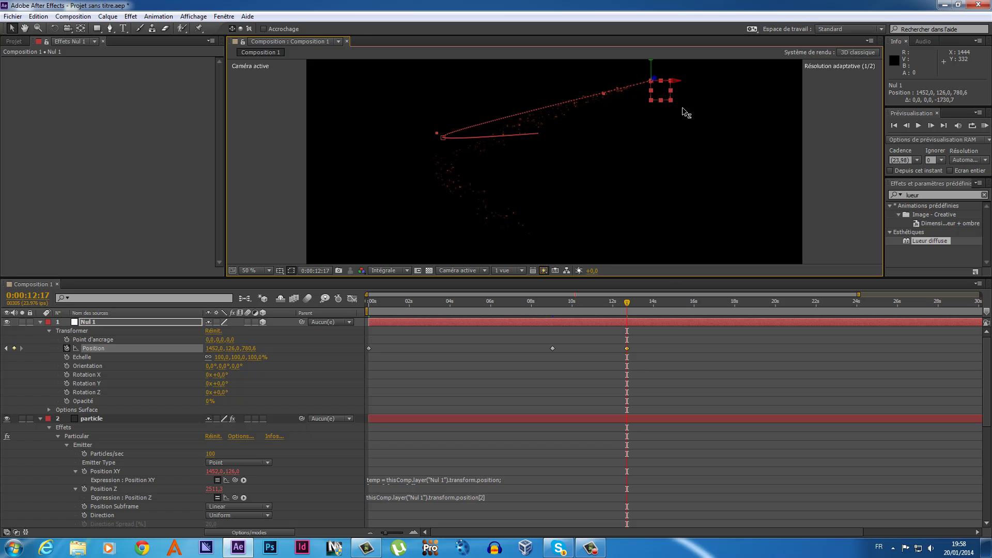
pyautogui.press(',')
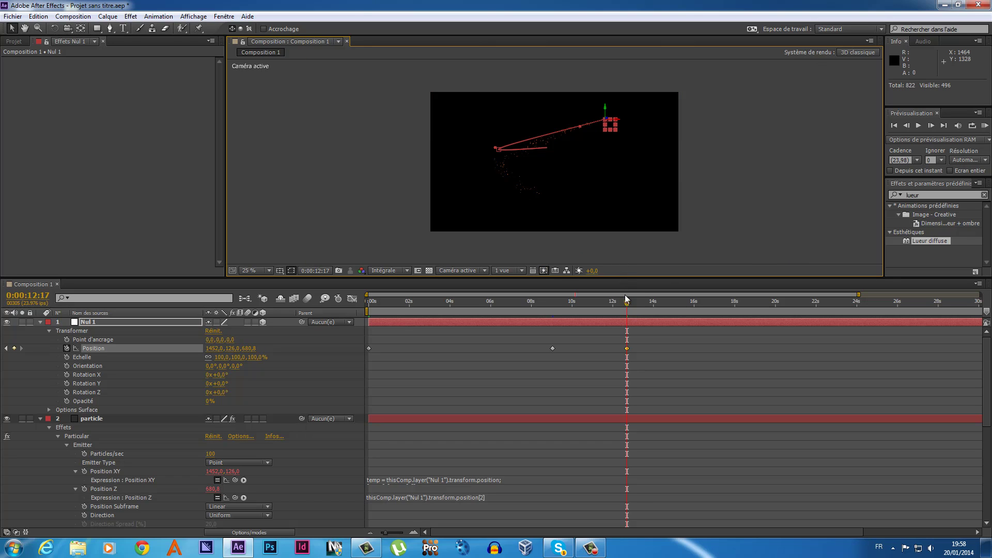
# - At 14:15, move Nul 1 off the right edge to 2236,0,126,0,-154,1
pyautogui.moveTo(629, 304); pyautogui.dragTo(647, 304)
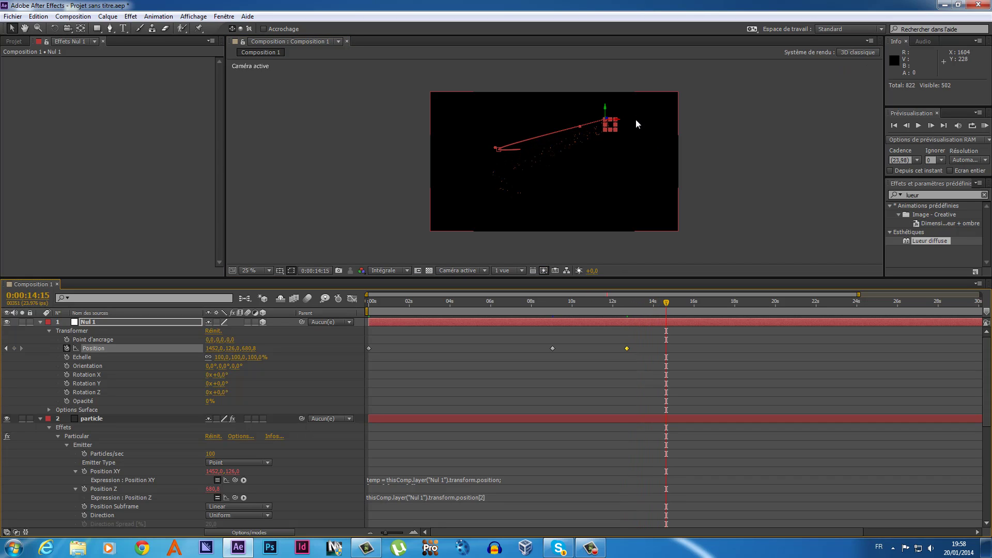
pyautogui.moveTo(610, 106)
pyautogui.mouseDown()
pyautogui.moveTo(692, 122)
pyautogui.moveTo(697, 92)
pyautogui.mouseUp()
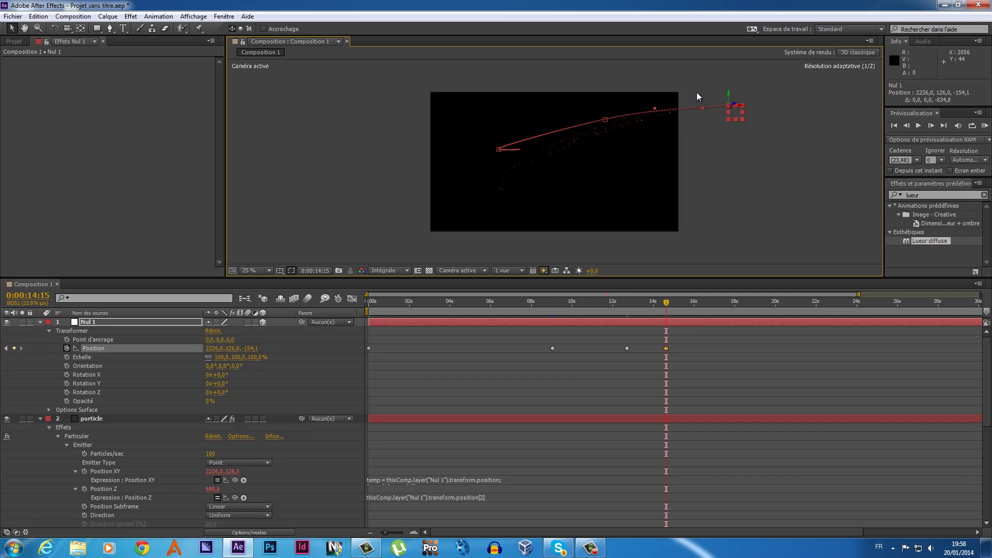
pyautogui.moveTo(666, 302); pyautogui.dragTo(361, 330)
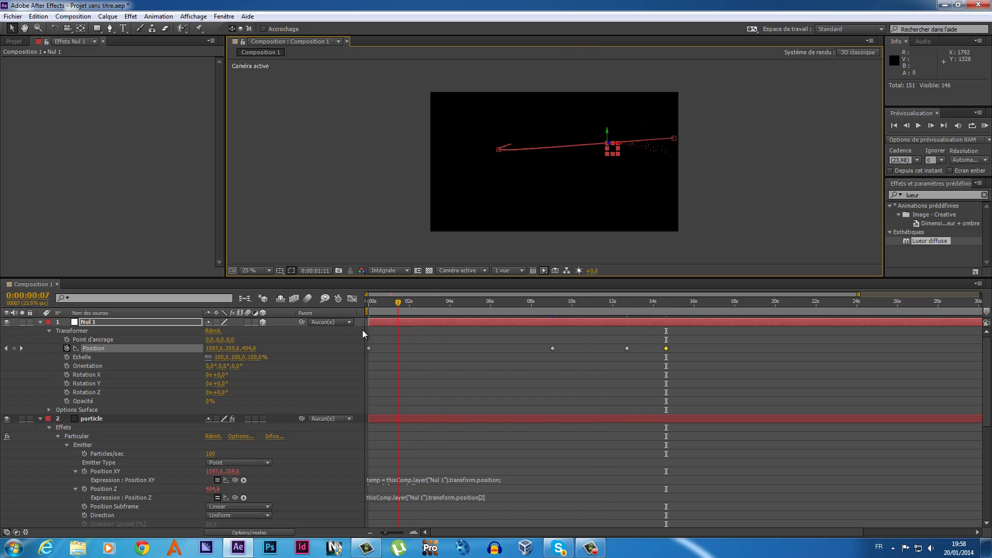
# - Run a RAM preview of the particle trail sweeping across the frame
pyautogui.click(985, 126)
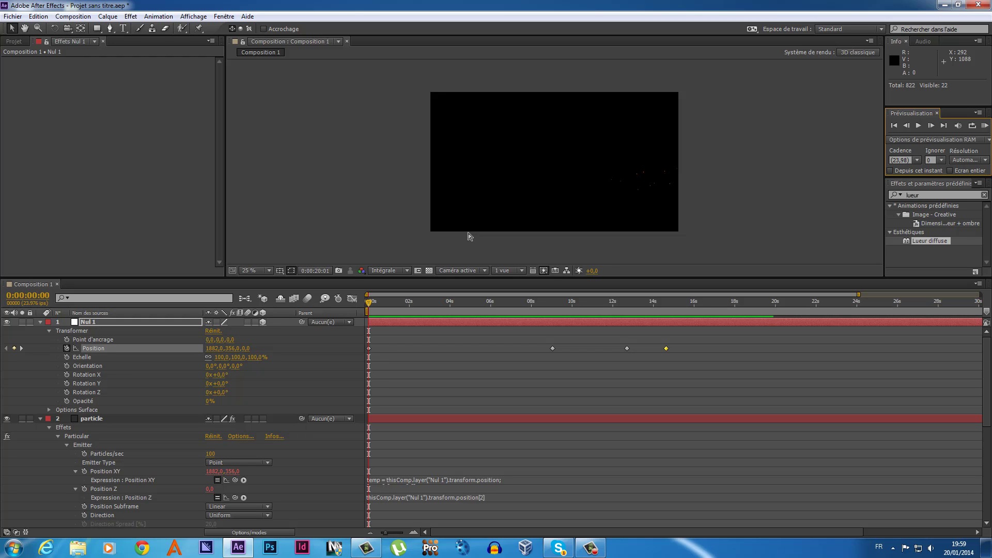
# - Stop the preview, enlarge the composition viewer and set its zoom to Fit
pyautogui.click(984, 126)
pyautogui.scroll(2, 757, 157)
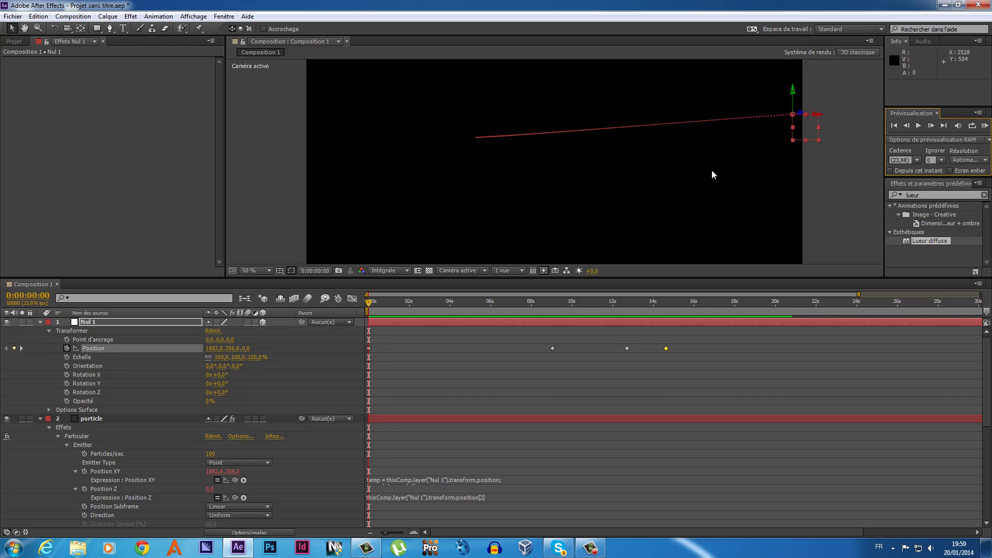
pyautogui.moveTo(371, 279); pyautogui.dragTo(371, 437)
pyautogui.click(270, 419)
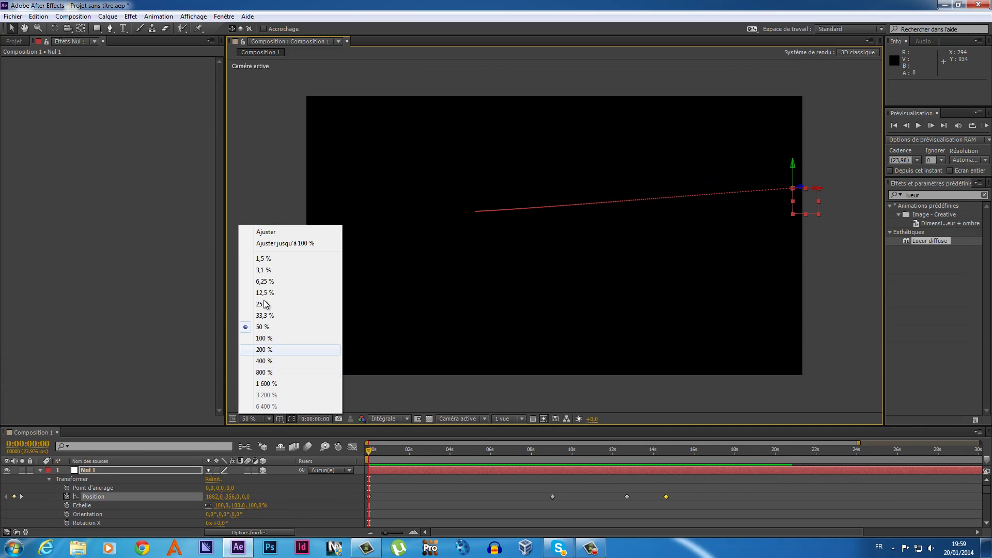
pyautogui.click(269, 233)
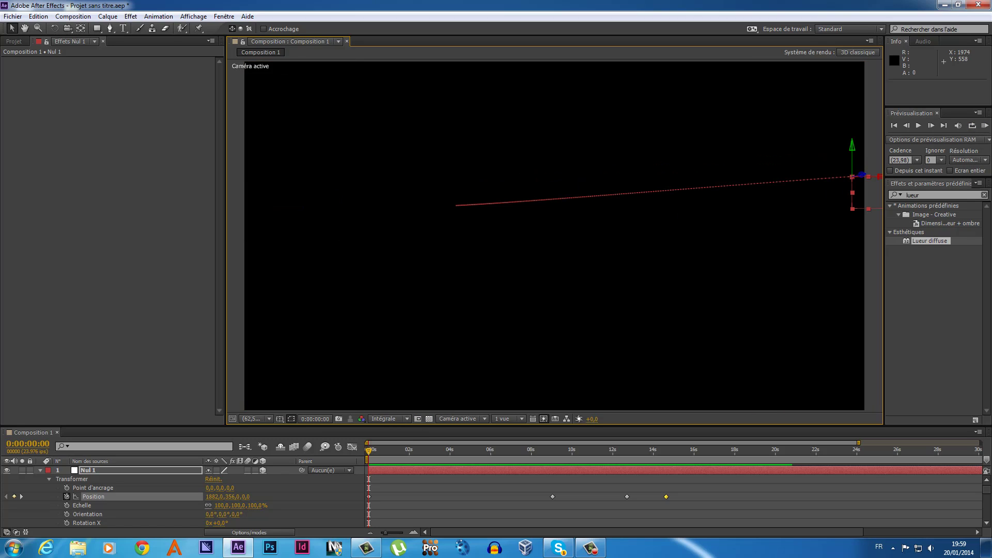
# - Preview the animation again, then undo a stray value change and reselect Nul 1
pyautogui.click(985, 126)
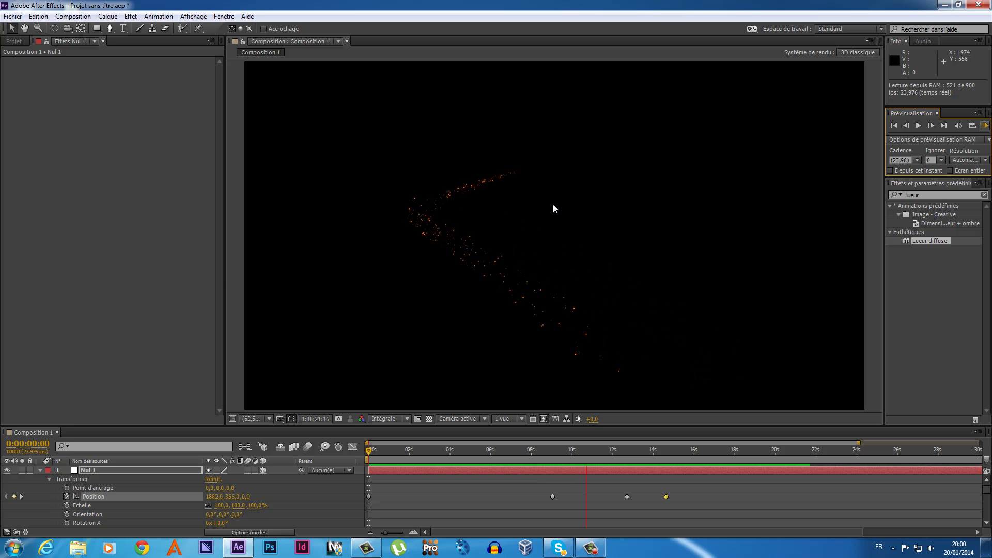
pyautogui.press('space')
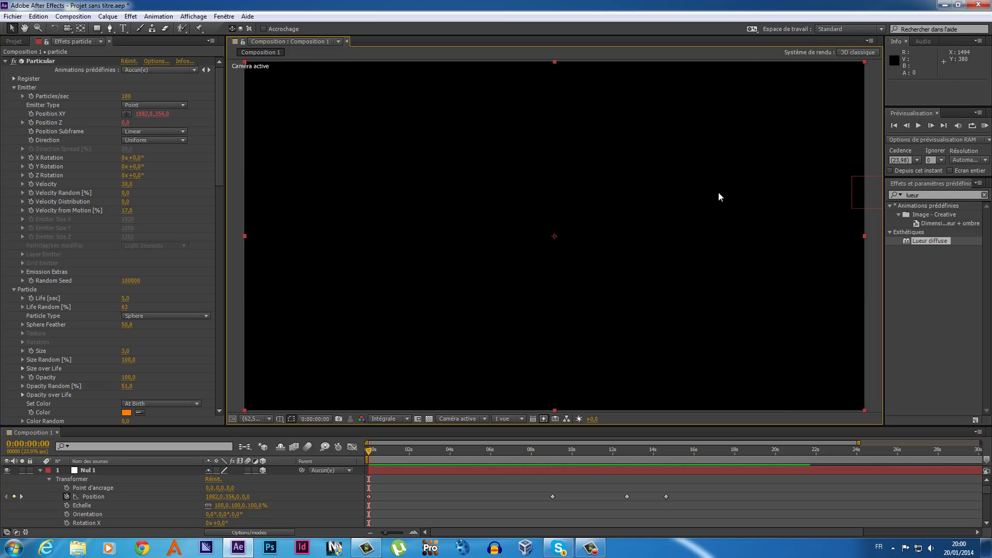
pyautogui.click(95, 470)
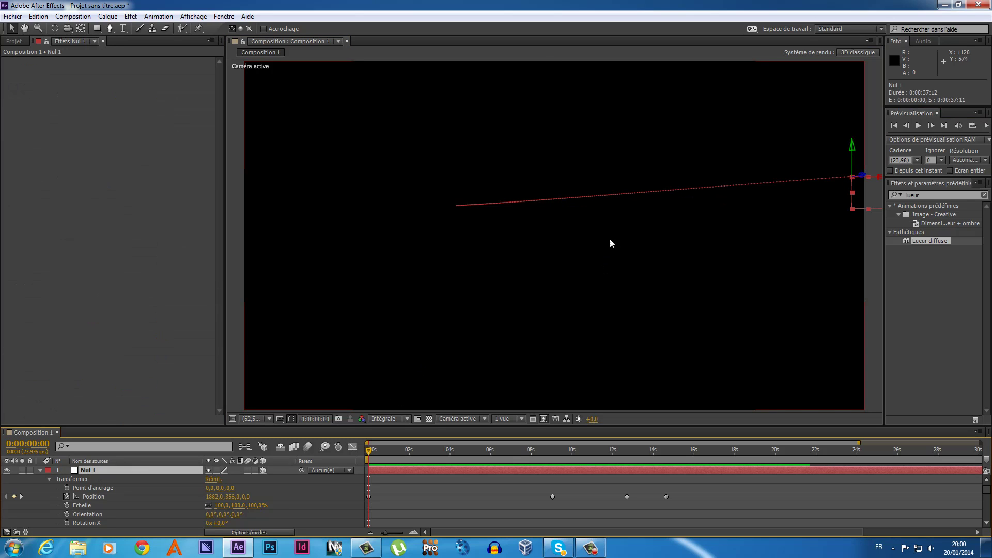
pyautogui.click(640, 205)
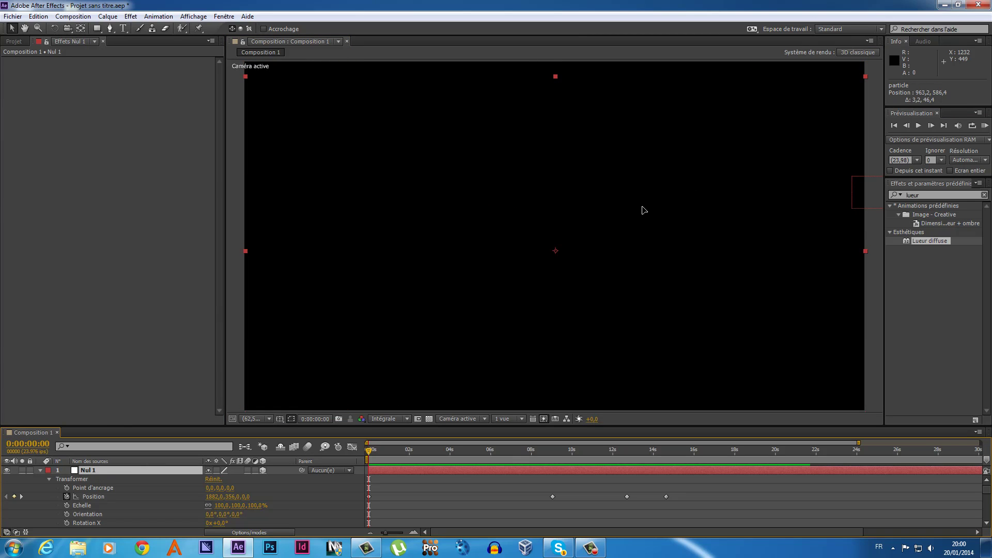
pyautogui.hotkey('ctrl', 'z')
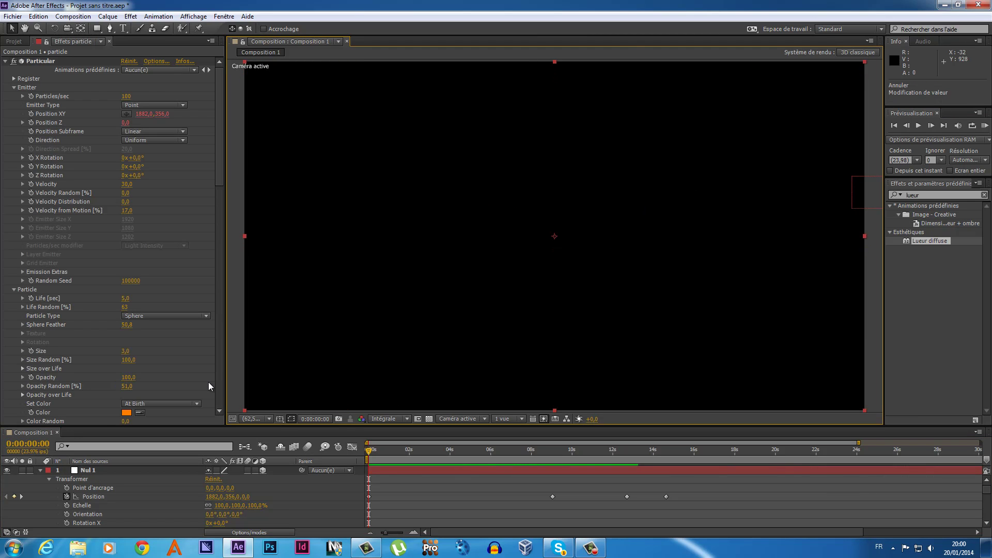
pyautogui.click(89, 470)
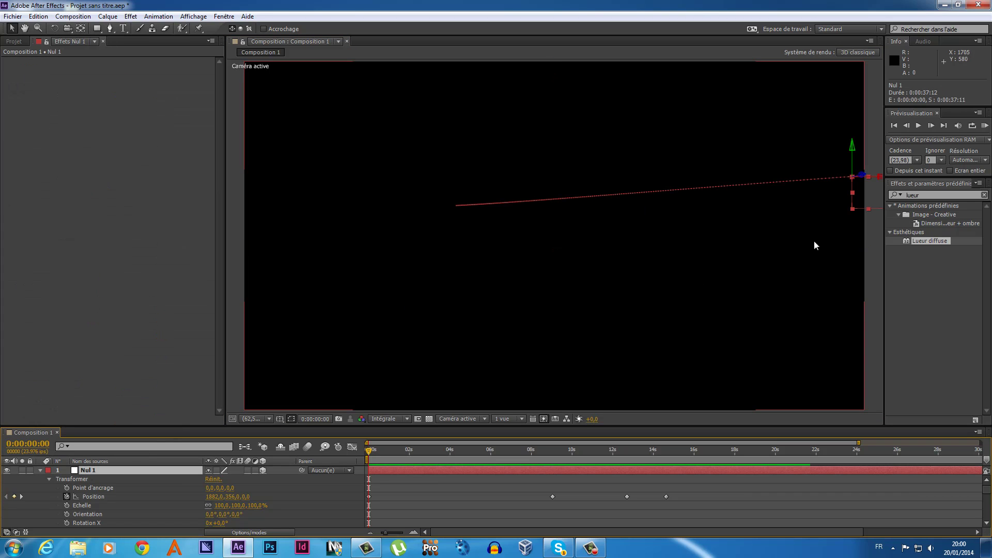
# - Add a lowered Nul 1 keyframe at 0:00:02:20 to curve the motion path
pyautogui.moveTo(369, 448); pyautogui.dragTo(427, 449)
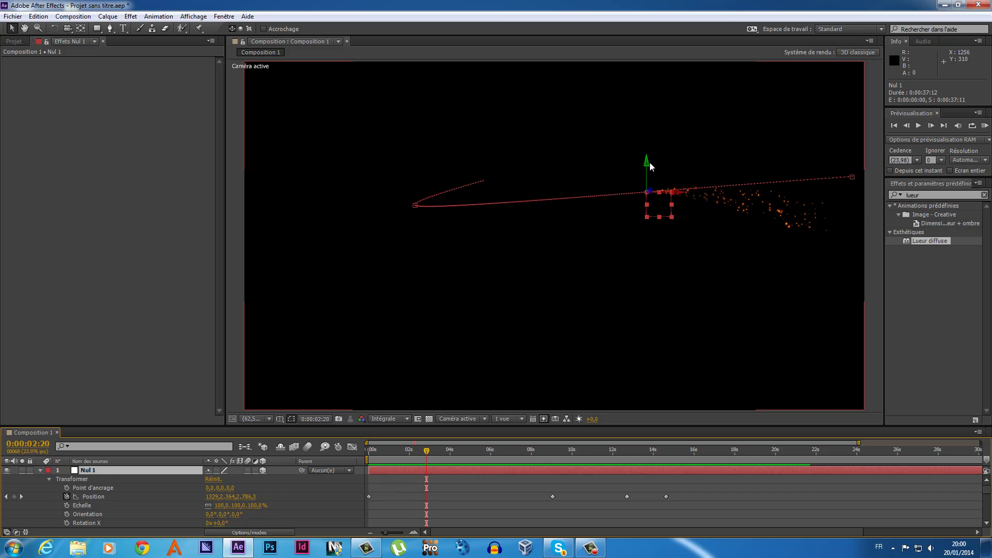
pyautogui.moveTo(650, 165)
pyautogui.mouseDown()
pyautogui.moveTo(650, 183)
pyautogui.moveTo(536, 265)
pyautogui.moveTo(542, 325)
pyautogui.moveTo(591, 336)
pyautogui.mouseUp()
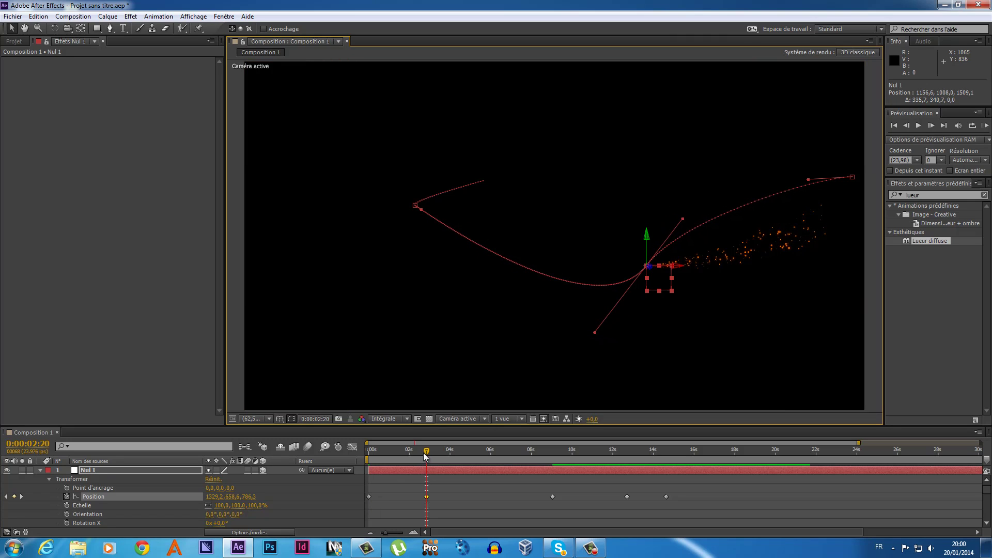
pyautogui.moveTo(426, 451); pyautogui.dragTo(513, 451)
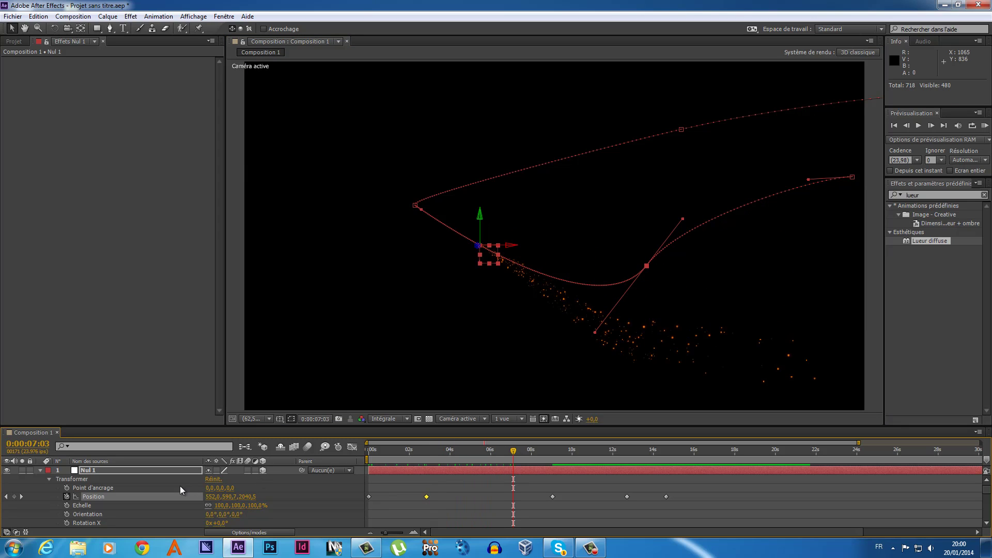
pyautogui.click(40, 470)
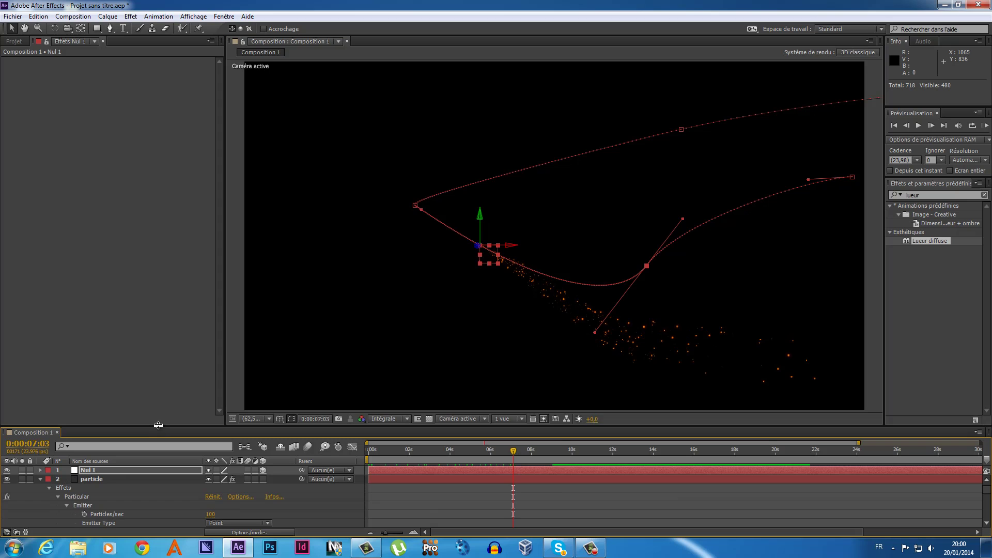
pyautogui.moveTo(156, 427)
pyautogui.mouseDown()
pyautogui.moveTo(198, 345)
pyautogui.moveTo(198, 313)
pyautogui.mouseUp()
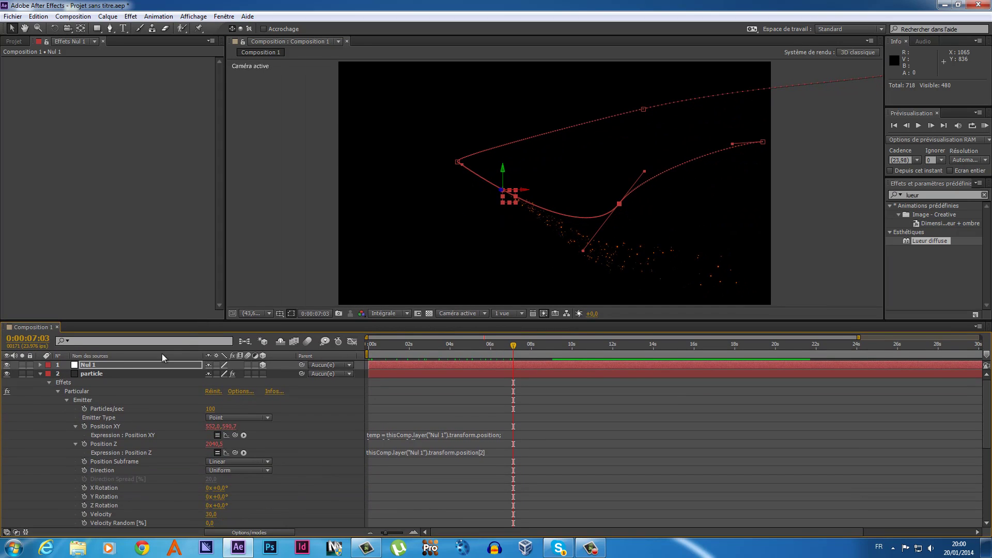
# - Try Particular's Emitter Type as Box, then set it back to Point
pyautogui.click(106, 371)
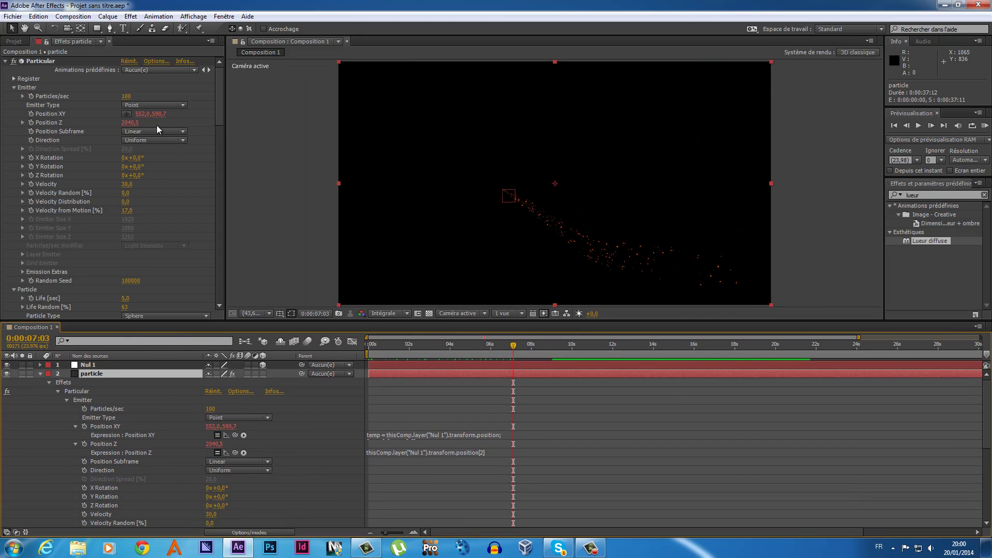
pyautogui.click(185, 103)
pyautogui.click(194, 121)
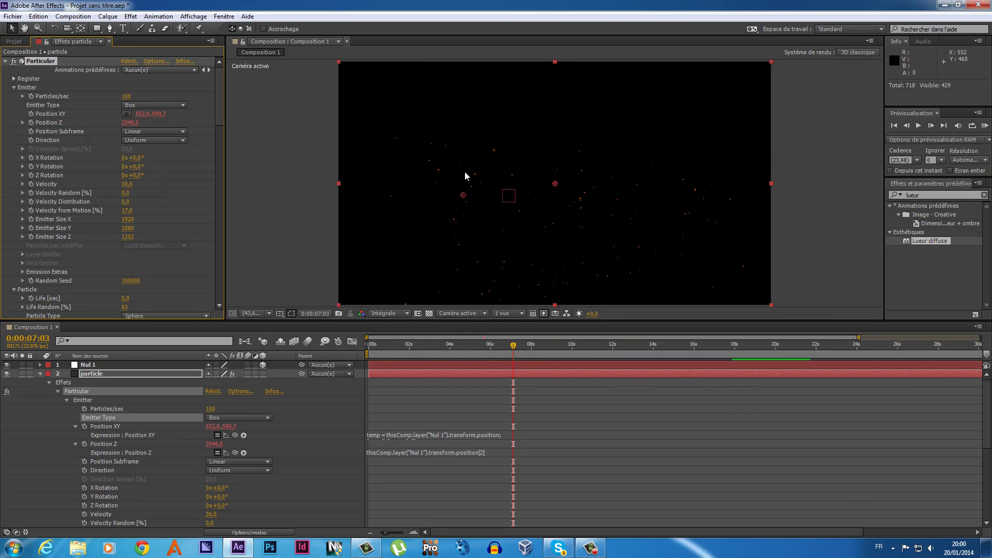
pyautogui.moveTo(514, 345)
pyautogui.mouseDown()
pyautogui.moveTo(628, 353)
pyautogui.moveTo(608, 355)
pyautogui.mouseUp()
pyautogui.click(181, 107)
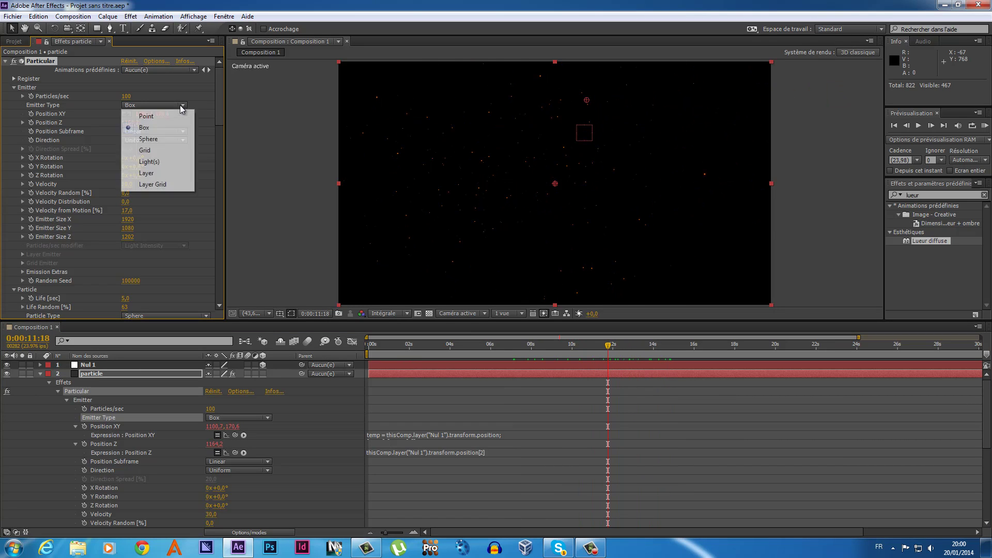
pyautogui.click(169, 115)
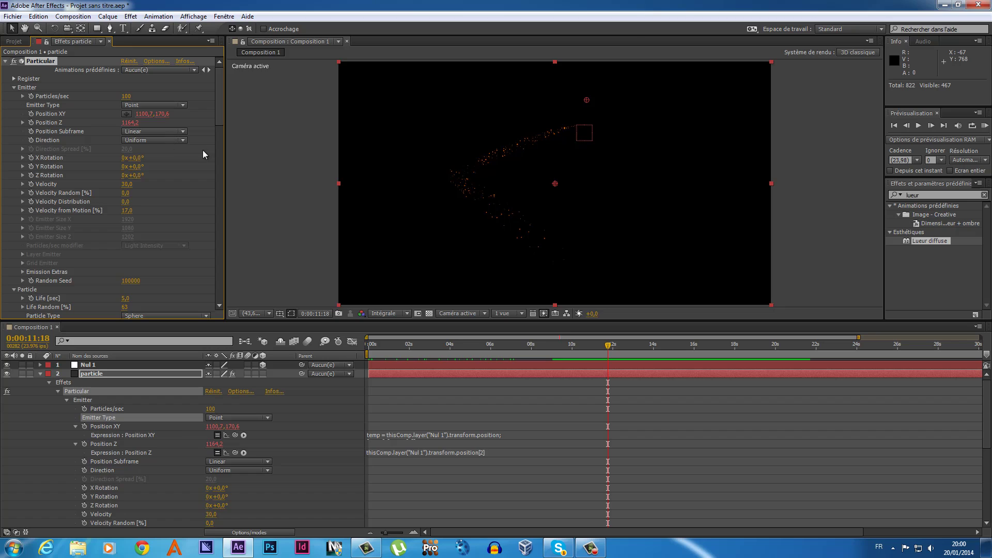
# - Set Particular's Set Color to Over Life and check the green trail
pyautogui.moveTo(222, 116); pyautogui.dragTo(221, 164)
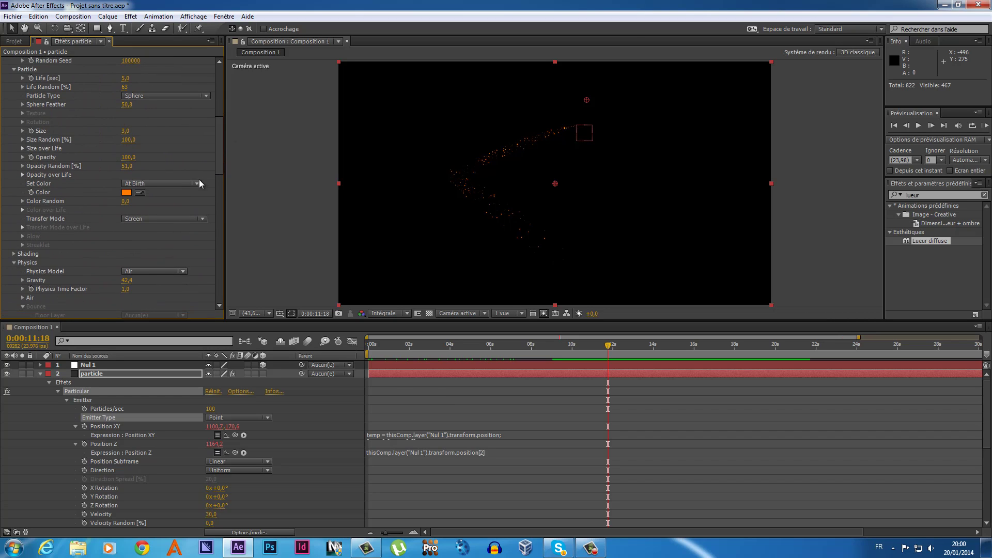
pyautogui.click(197, 186)
pyautogui.click(201, 203)
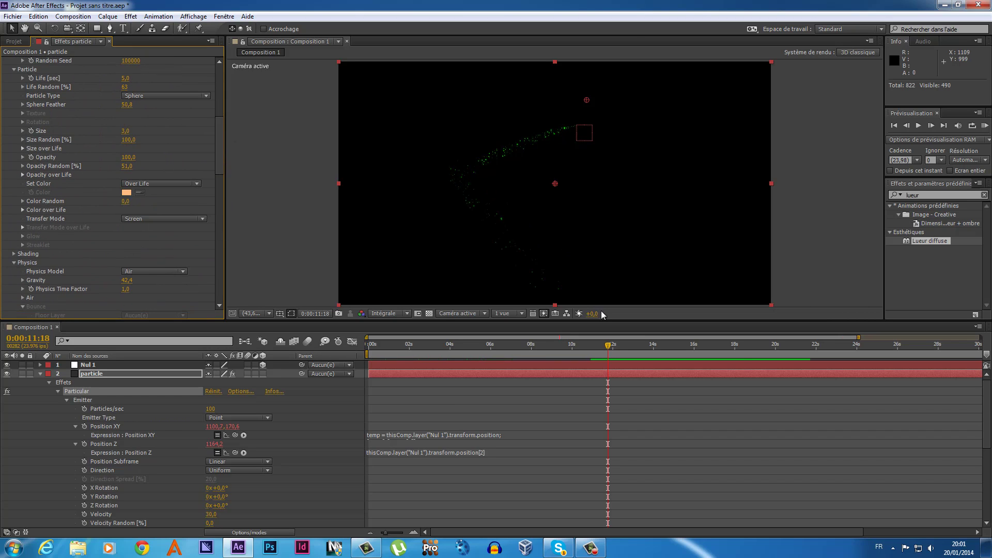
pyautogui.moveTo(615, 344)
pyautogui.mouseDown()
pyautogui.moveTo(627, 344)
pyautogui.moveTo(590, 351)
pyautogui.mouseUp()
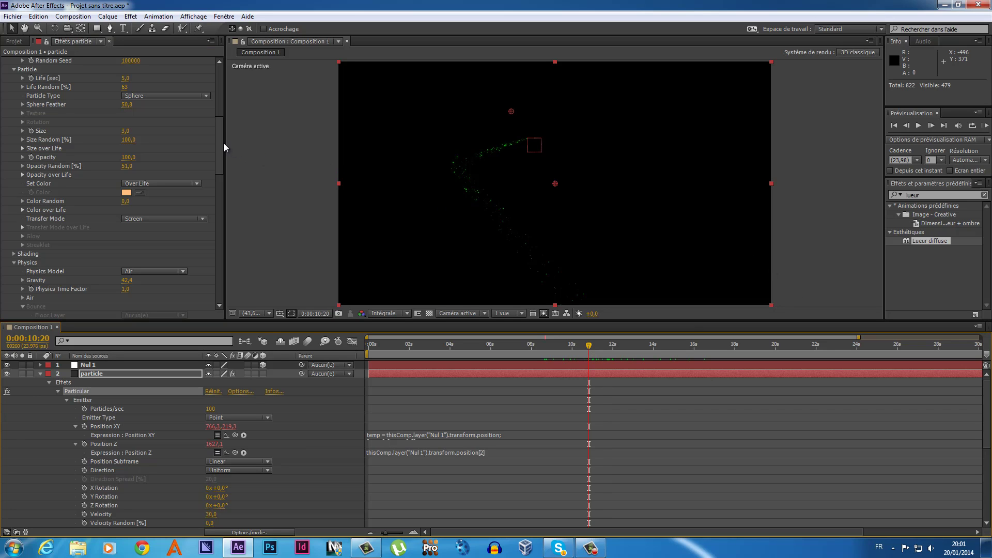
pyautogui.moveTo(220, 134); pyautogui.dragTo(218, 85)
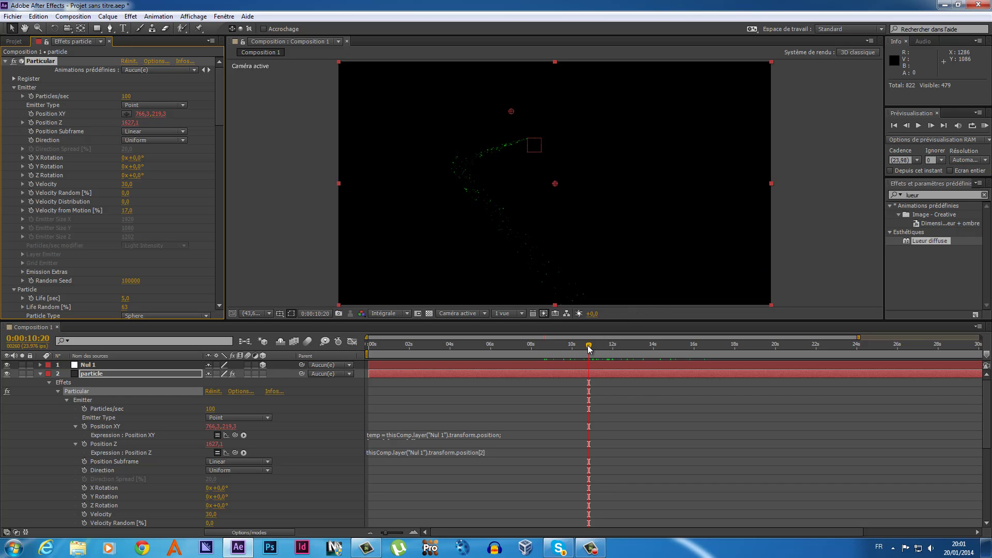
pyautogui.moveTo(589, 346)
pyautogui.mouseDown()
pyautogui.moveTo(433, 364)
pyautogui.moveTo(583, 354)
pyautogui.moveTo(571, 355)
pyautogui.mouseUp()
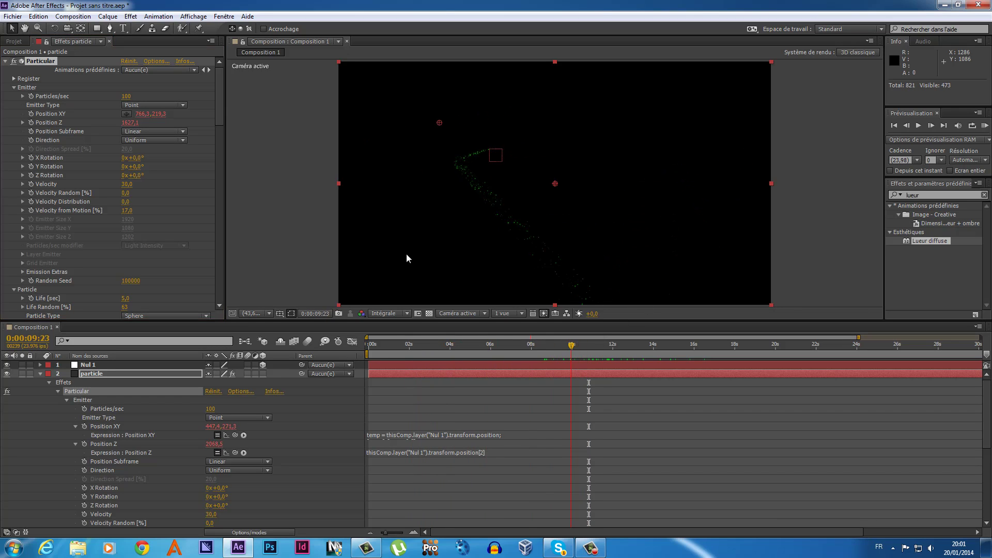
# - Try Glow Sphere and Star particle types, then return Particle Type to Sphere
pyautogui.moveTo(220, 123); pyautogui.dragTo(221, 155)
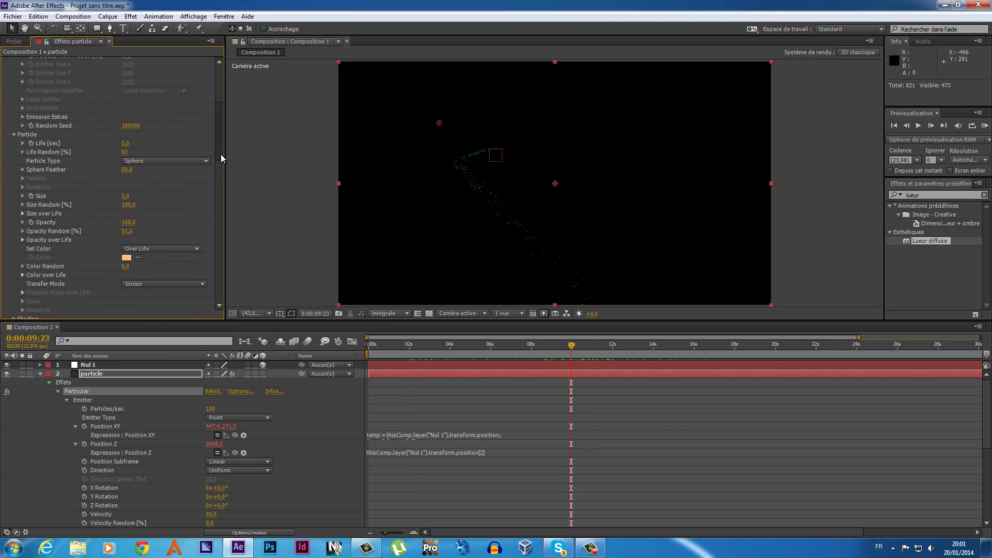
pyautogui.click(206, 161)
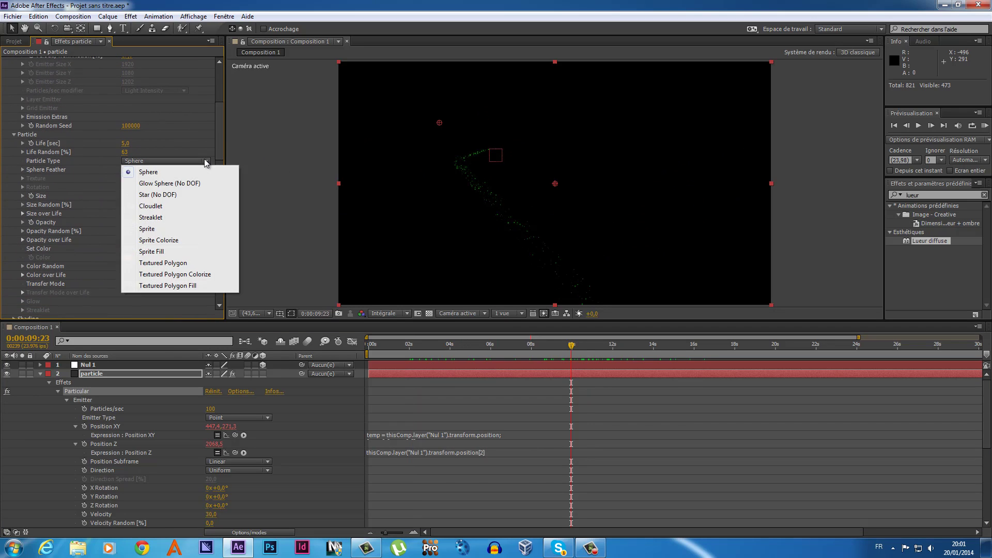
pyautogui.click(190, 184)
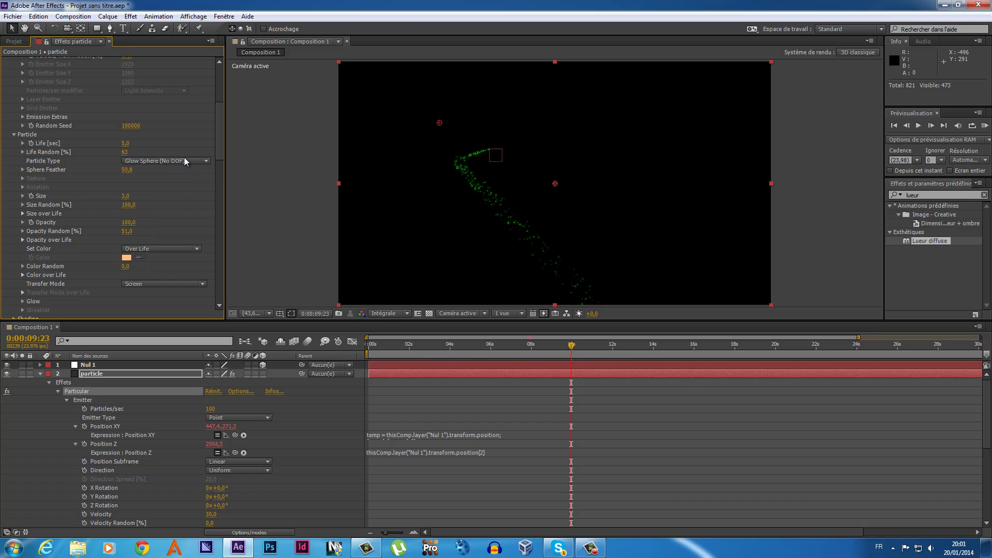
pyautogui.click(186, 162)
pyautogui.click(167, 196)
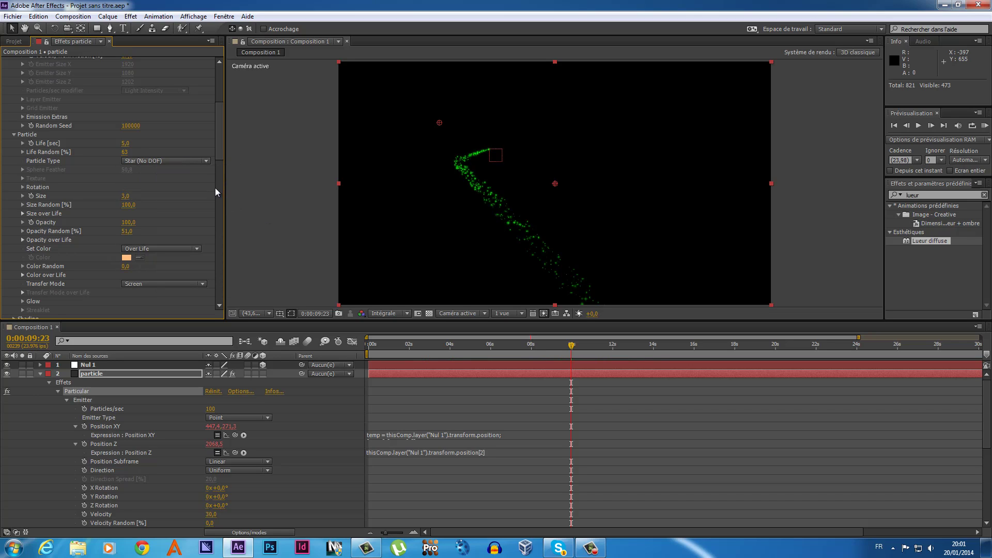
pyautogui.click(203, 162)
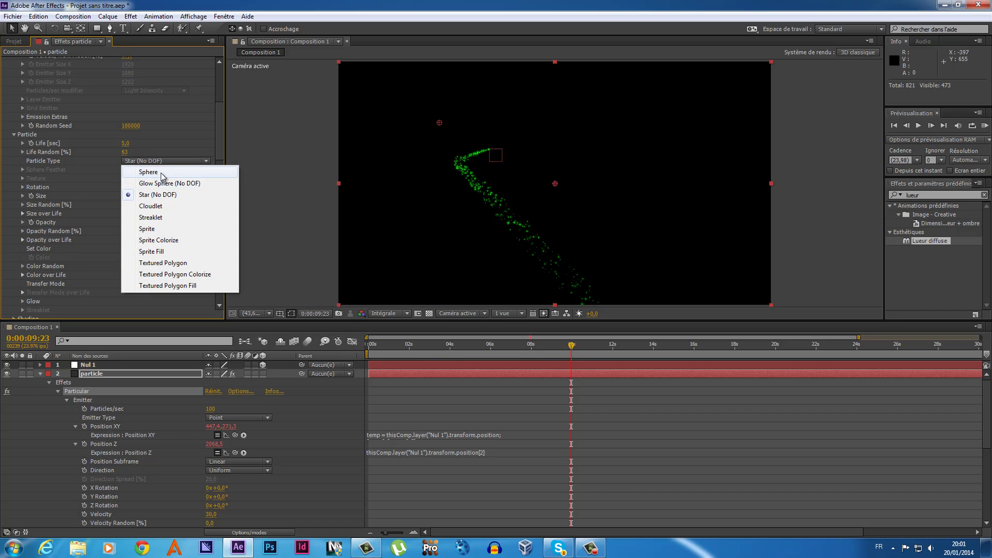
pyautogui.click(195, 171)
pyautogui.moveTo(222, 150)
pyautogui.mouseDown()
pyautogui.moveTo(222, 118)
pyautogui.moveTo(221, 138)
pyautogui.mouseUp()
pyautogui.scroll(-2, 216, 164)
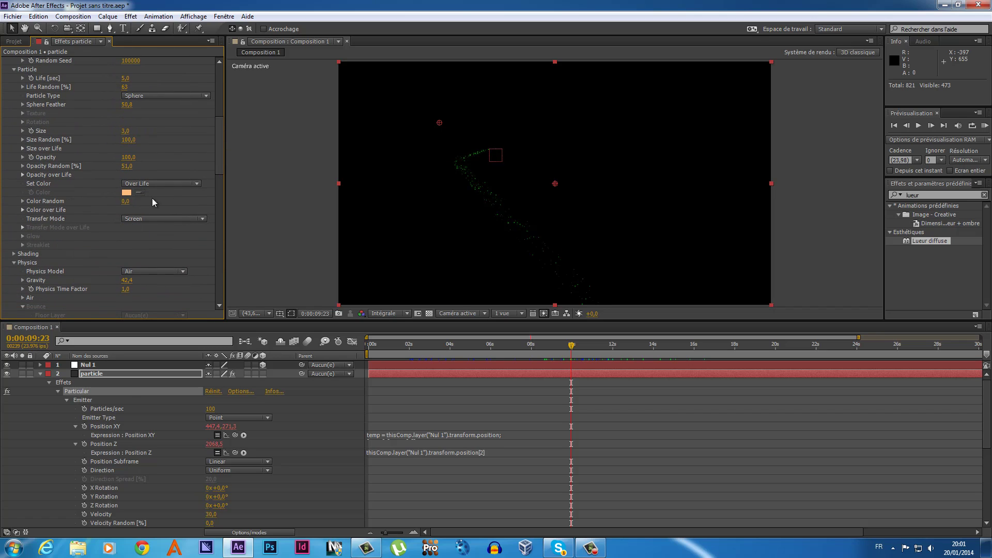
# - Switch Particular's Set Color from Over Life to At Birth
pyautogui.click(23, 210)
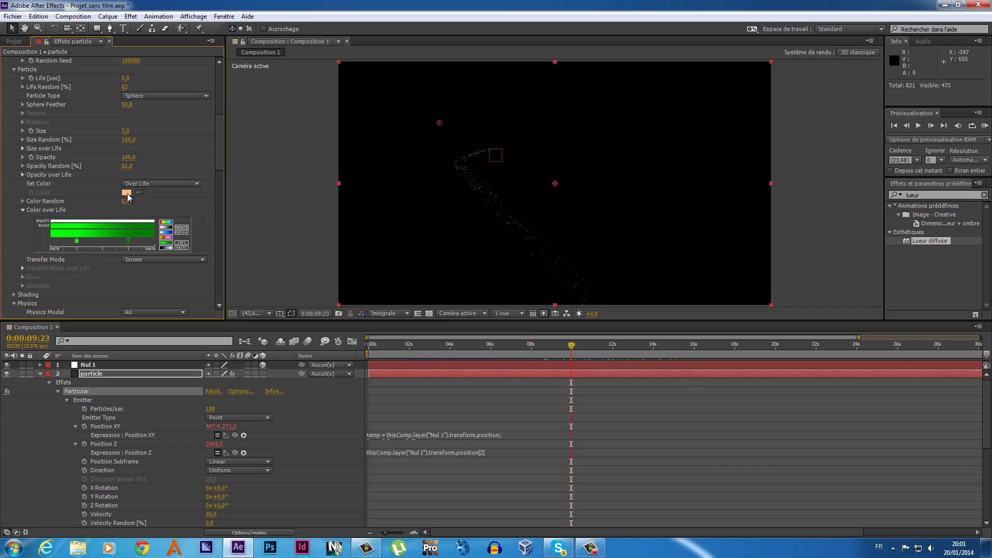
pyautogui.click(146, 185)
pyautogui.click(150, 196)
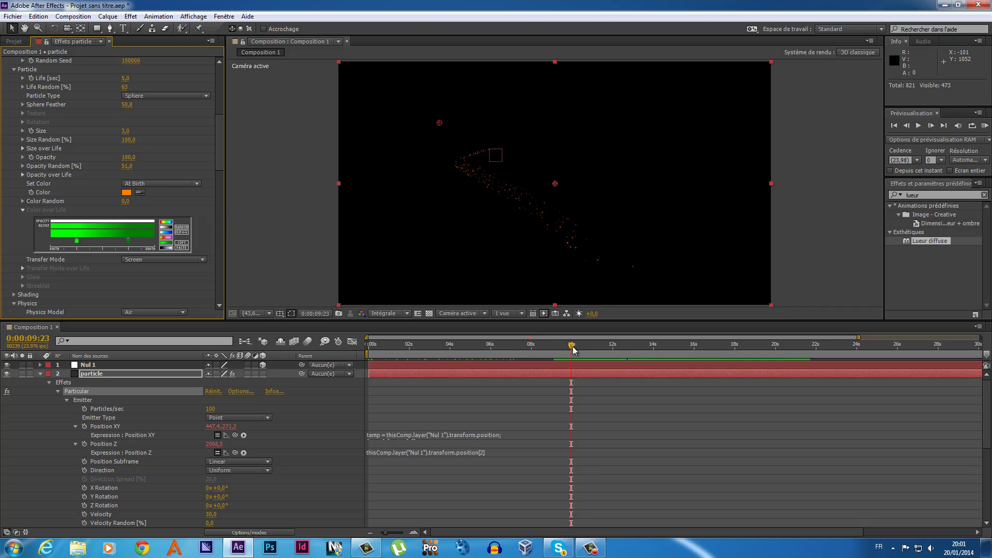
pyautogui.moveTo(571, 346); pyautogui.dragTo(413, 358)
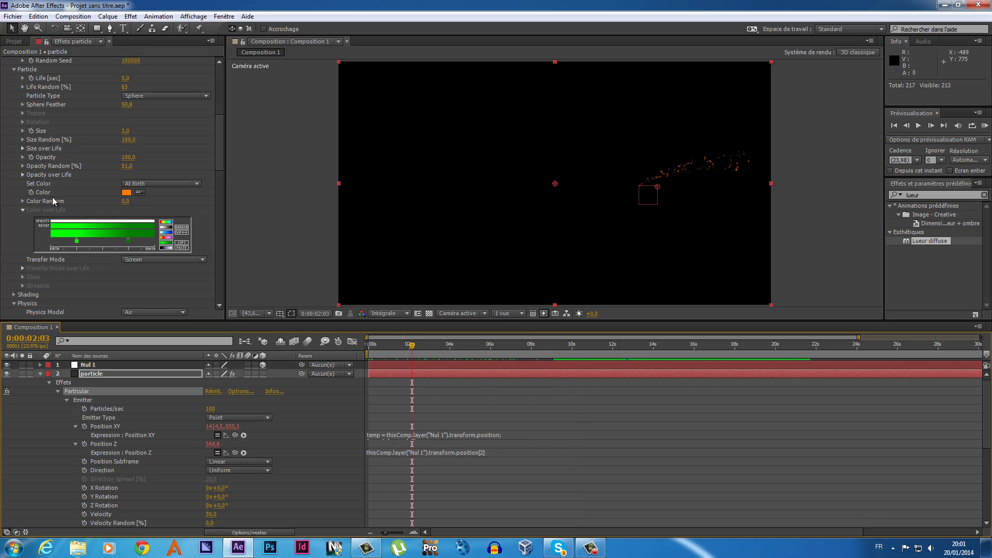
pyautogui.click(31, 195)
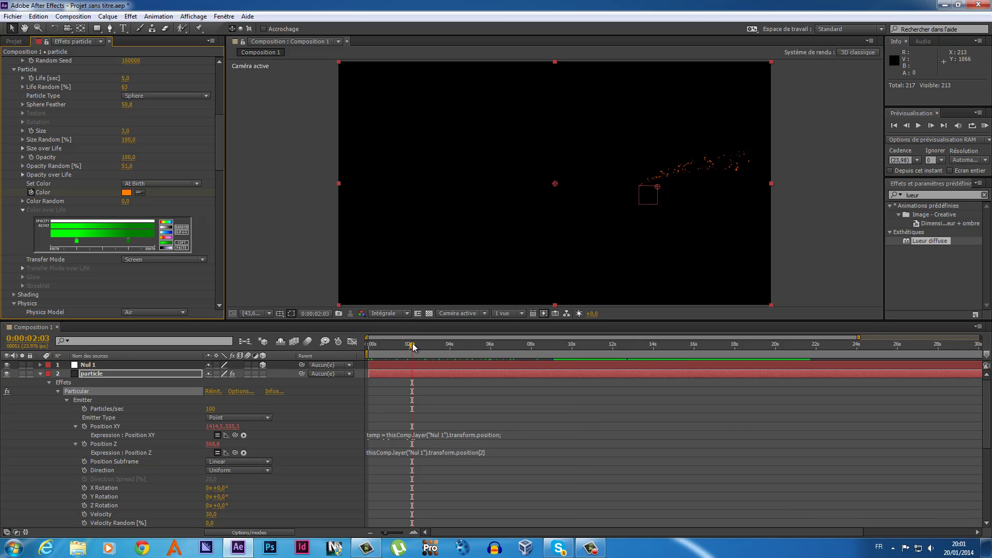
pyautogui.moveTo(412, 343); pyautogui.dragTo(520, 346)
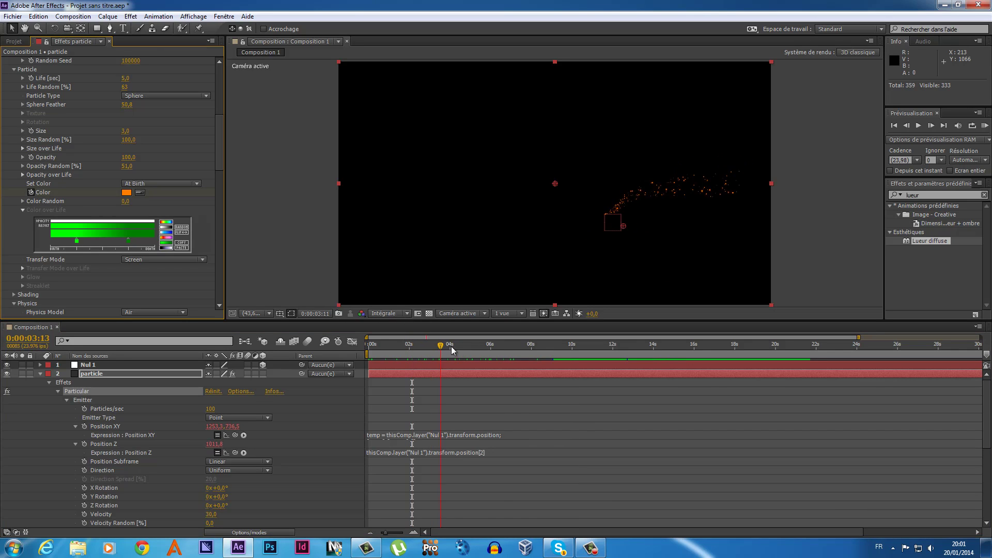
# - Set the particle Color to purple C000FF
pyautogui.click(126, 193)
pyautogui.moveTo(576, 349)
pyautogui.mouseDown()
pyautogui.moveTo(637, 425)
pyautogui.moveTo(688, 451)
pyautogui.mouseUp()
pyautogui.moveTo(688, 360)
pyautogui.mouseDown()
pyautogui.moveTo(688, 332)
pyautogui.moveTo(674, 335)
pyautogui.moveTo(670, 414)
pyautogui.mouseUp()
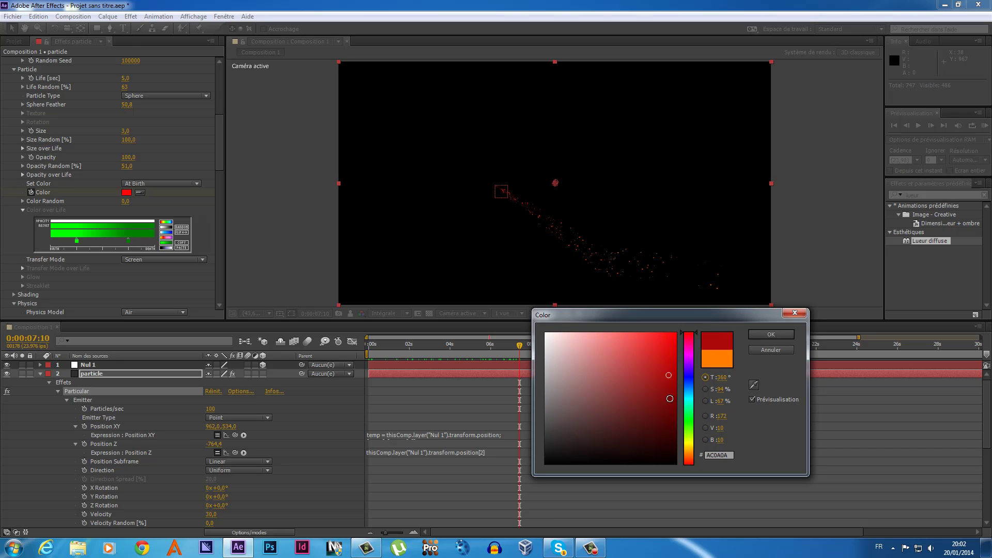
pyautogui.click(690, 360)
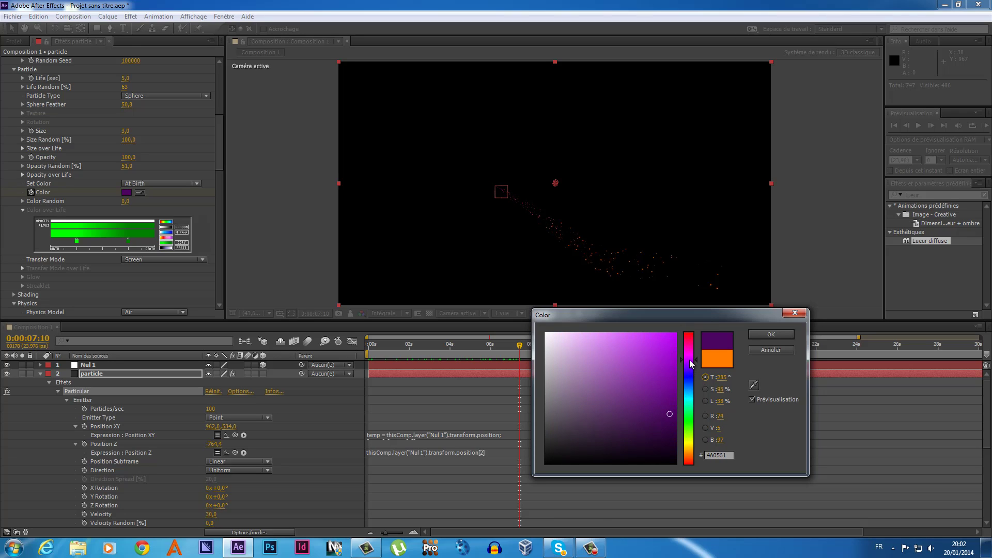
pyautogui.moveTo(670, 386); pyautogui.dragTo(675, 334)
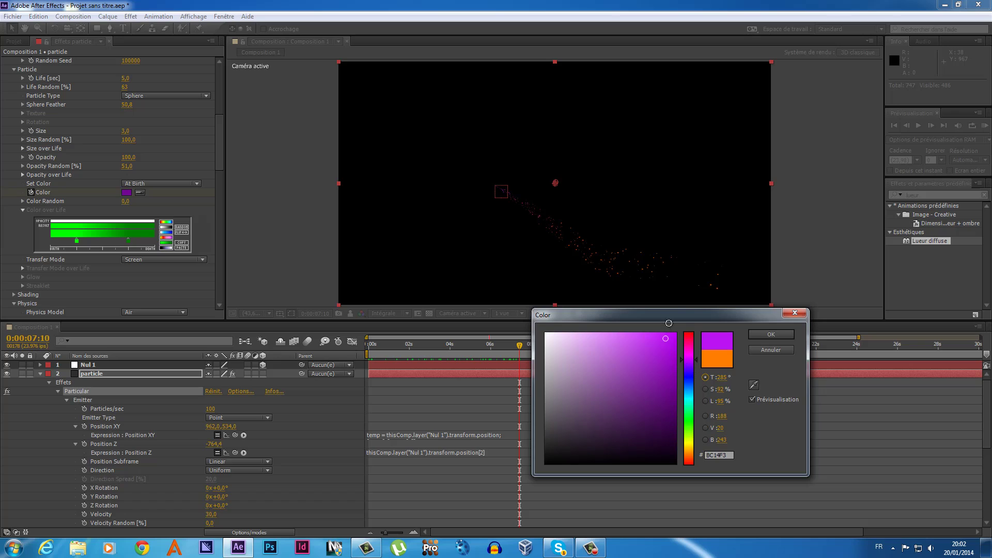
pyautogui.click(775, 335)
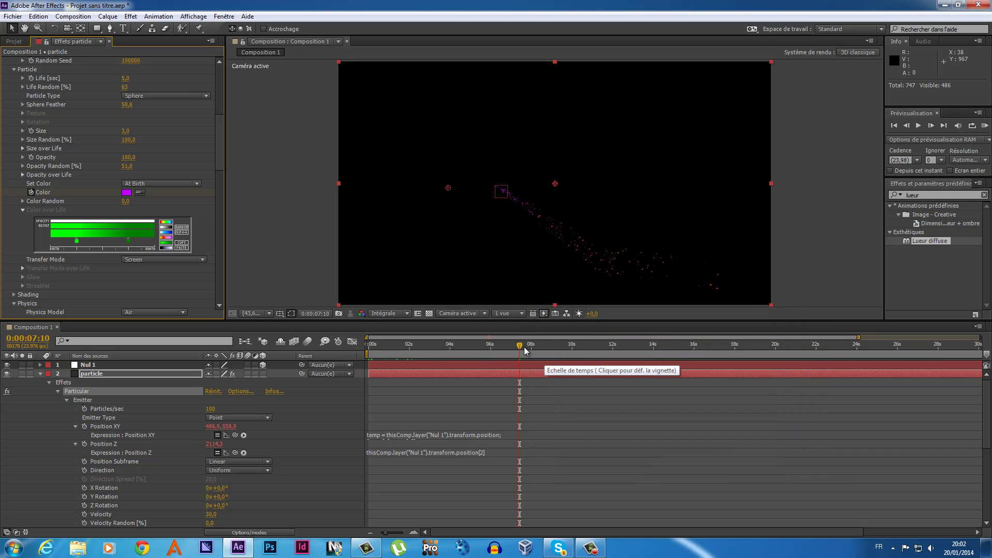
# - Collapse Particular's Emitter, Particle, Physics and Aux System groups and the Lueur diffuse effect
pyautogui.moveTo(521, 346)
pyautogui.mouseDown()
pyautogui.moveTo(357, 362)
pyautogui.moveTo(622, 353)
pyautogui.mouseUp()
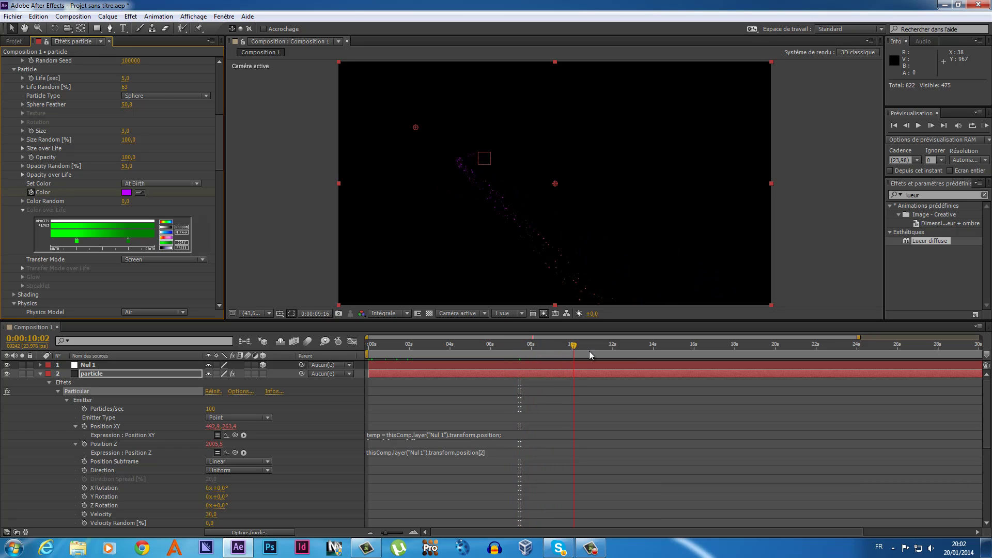
pyautogui.moveTo(220, 158); pyautogui.dragTo(224, 193)
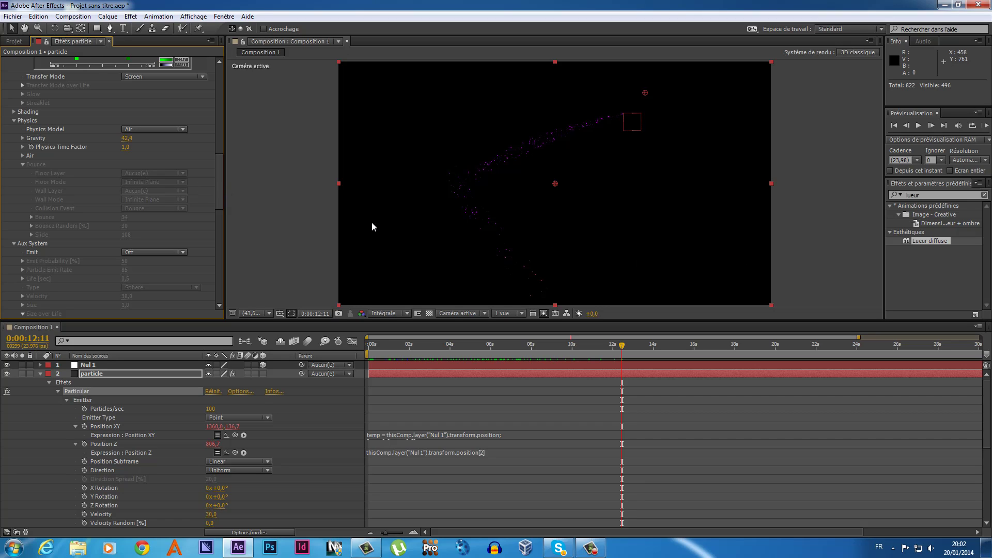
pyautogui.moveTo(221, 184); pyautogui.dragTo(219, 217)
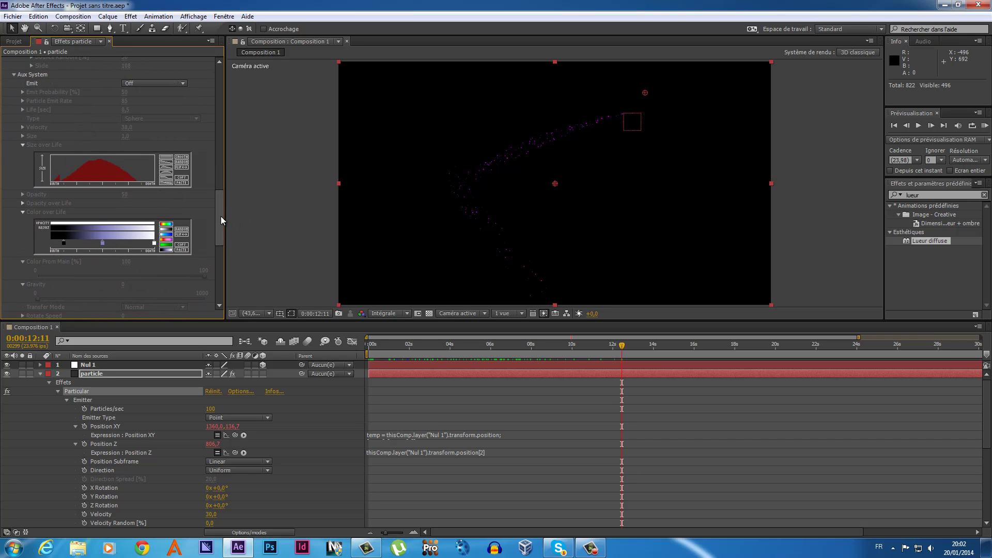
pyautogui.moveTo(221, 216)
pyautogui.mouseDown()
pyautogui.moveTo(217, 259)
pyautogui.moveTo(225, 84)
pyautogui.mouseUp()
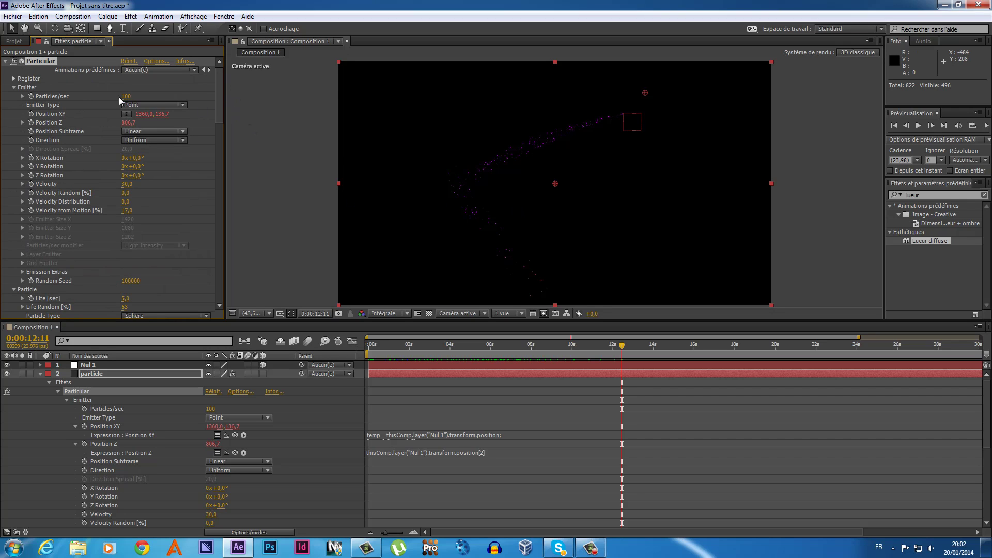
pyautogui.click(15, 88)
pyautogui.click(14, 96)
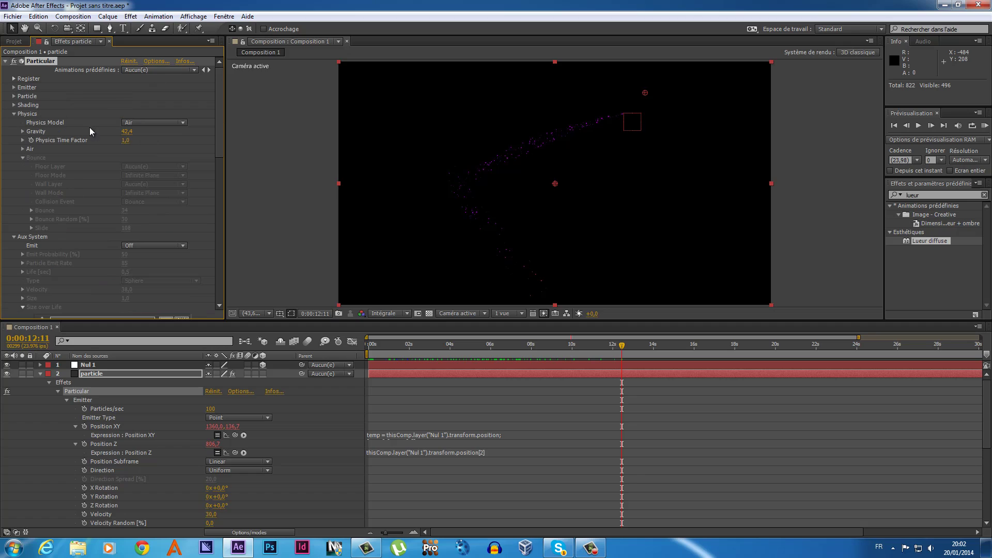
pyautogui.click(14, 113)
pyautogui.click(14, 123)
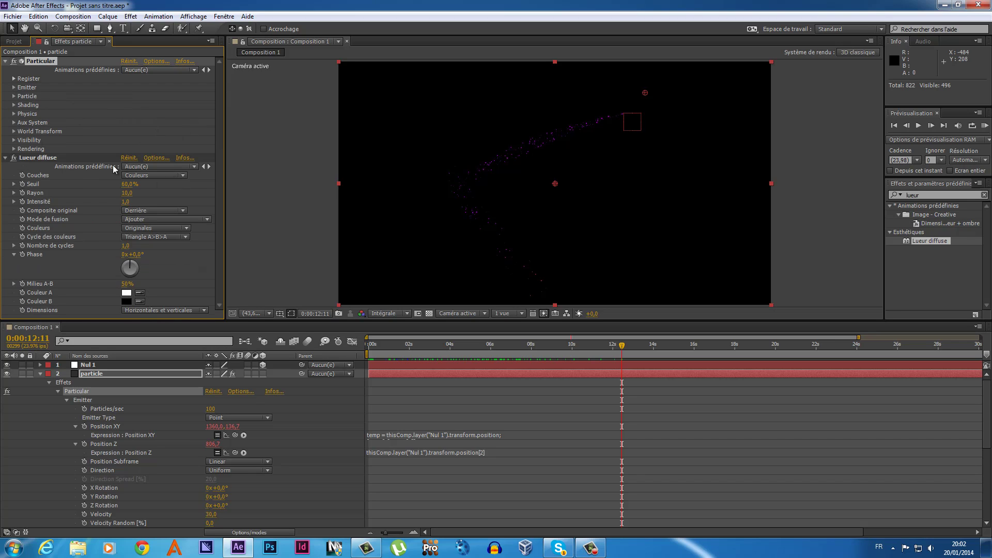
pyautogui.click(5, 159)
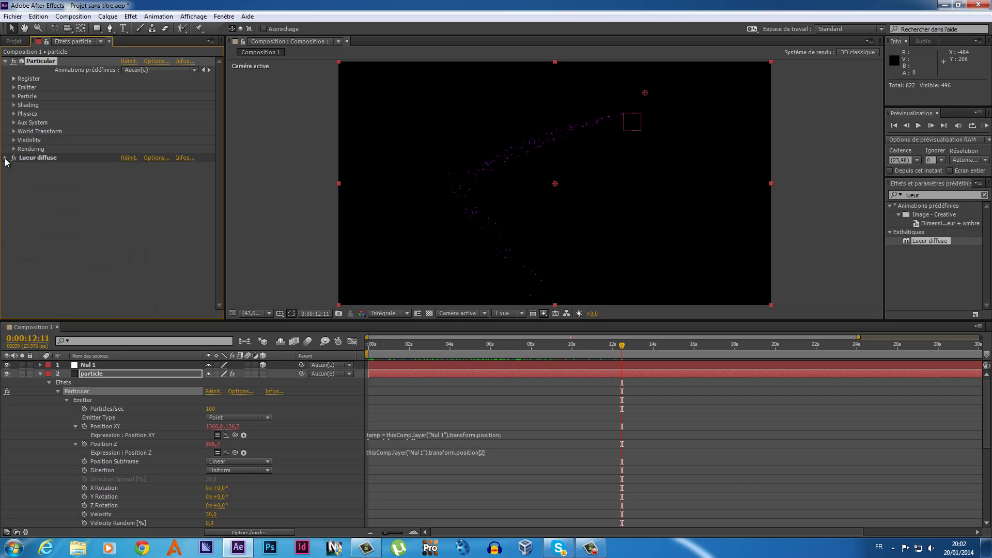